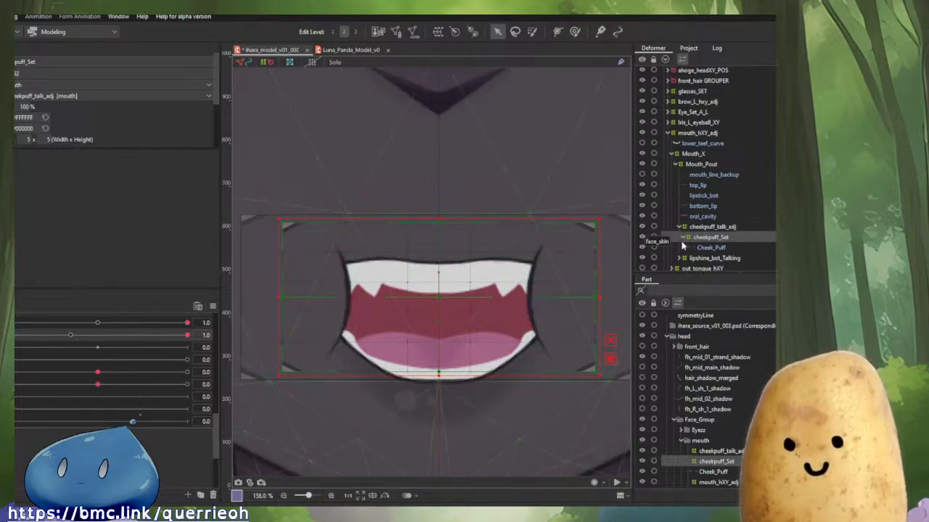
Select cheekpuff_talk_adj and pull its right edge inward toward the mouth's right corner.
click(710, 227)
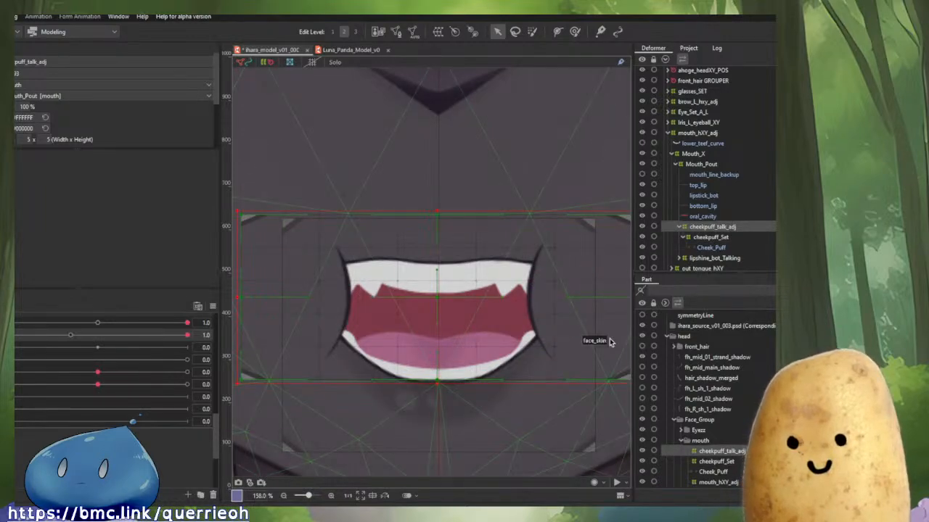
drag(502, 331, 375, 296)
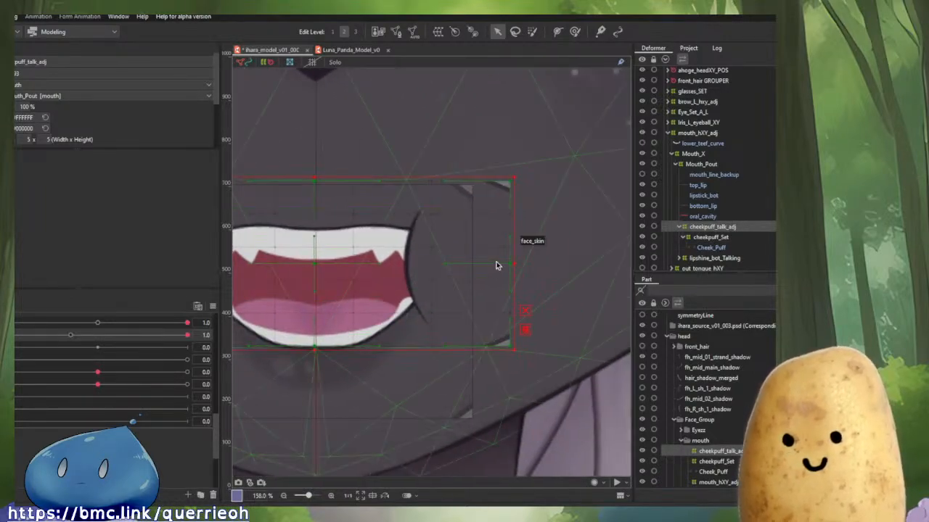
drag(513, 261, 496, 262)
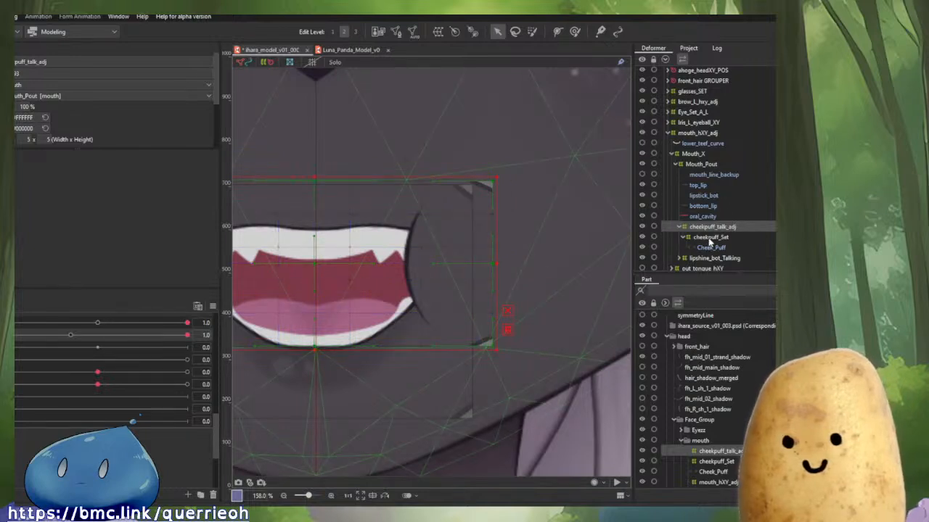
Select cheekpuff_Set and nudge its right edge slightly inward.
click(710, 238)
scroll(497, 261, up, 5)
drag(439, 281, 428, 280)
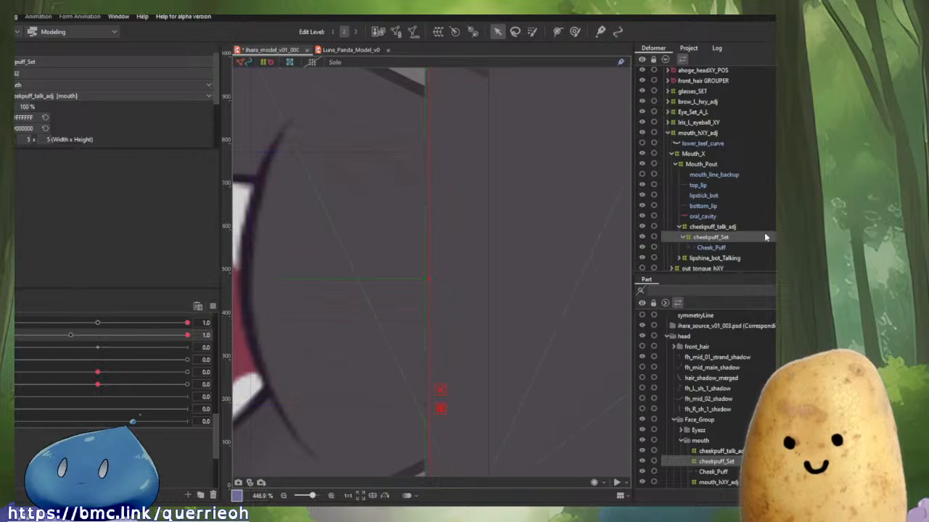
Select cheekpuff_talk_adj and align its right edge with the edge of cheekpuff_Set.
click(719, 227)
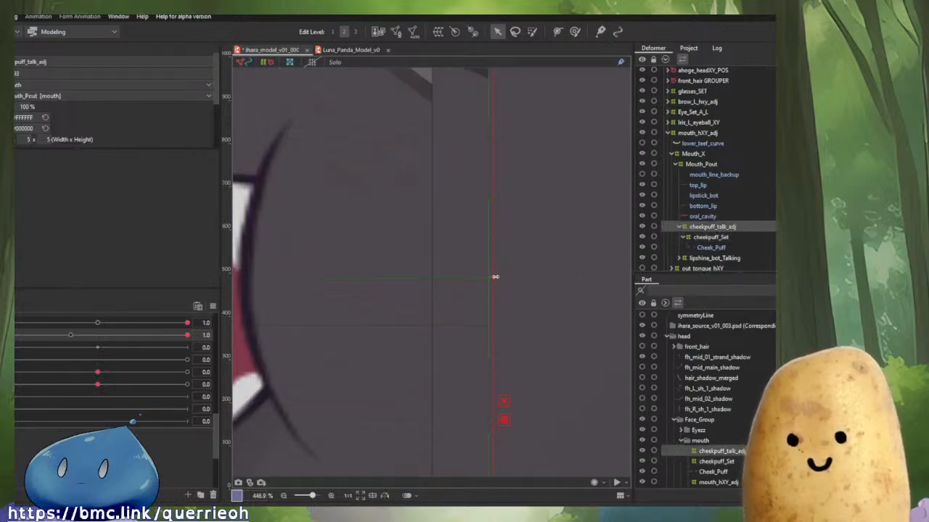
drag(495, 277, 411, 268)
scroll(445, 302, up, 4)
scroll(411, 269, down, 10)
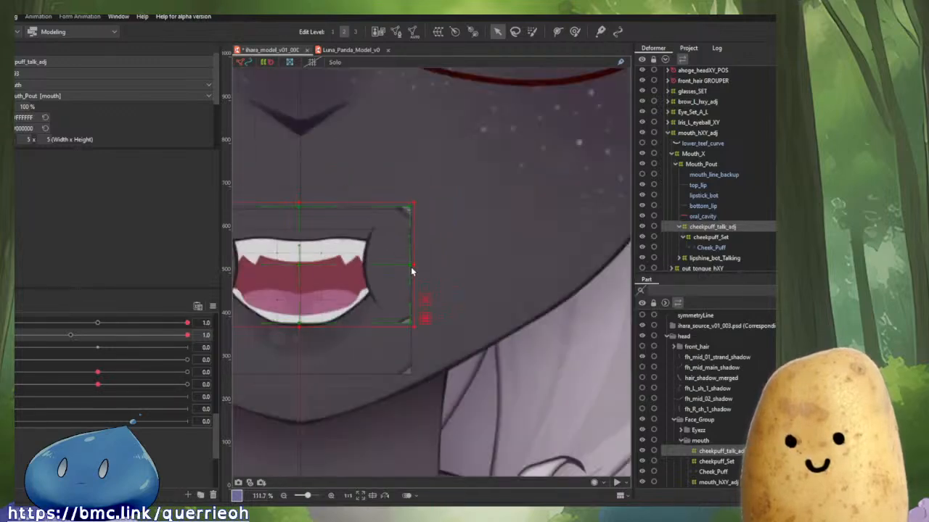
Inspect the Cheek_Puff mesh against the deformer's left side at higher zoom.
scroll(411, 271, down, 4)
scroll(294, 297, up, 8)
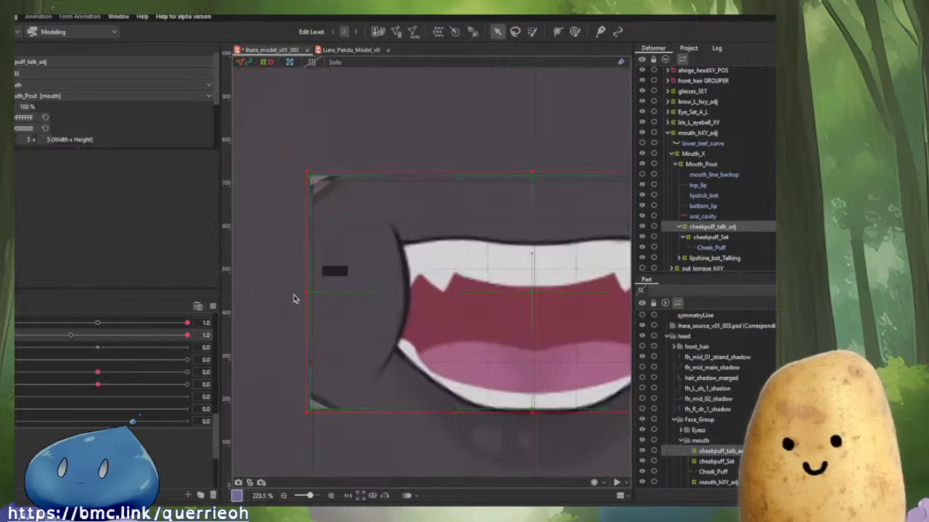
scroll(313, 287, up, 5)
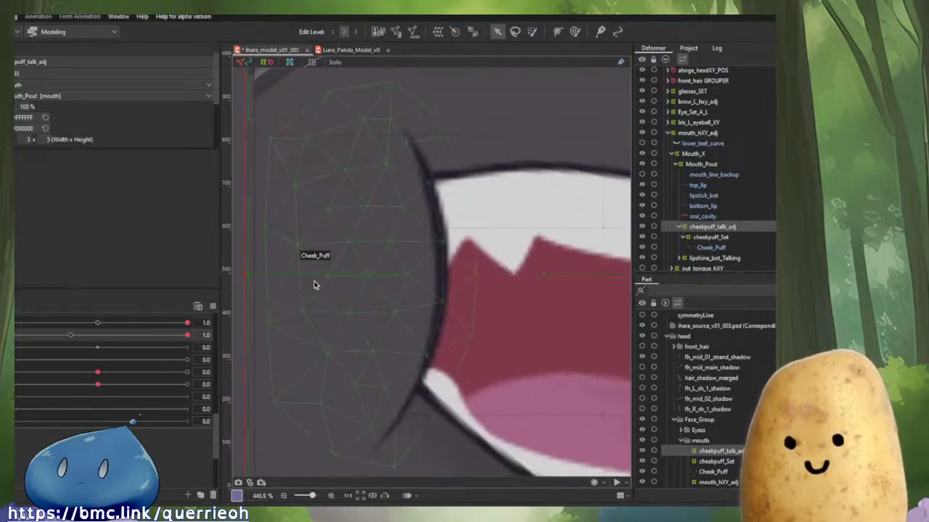
scroll(314, 285, down, 2)
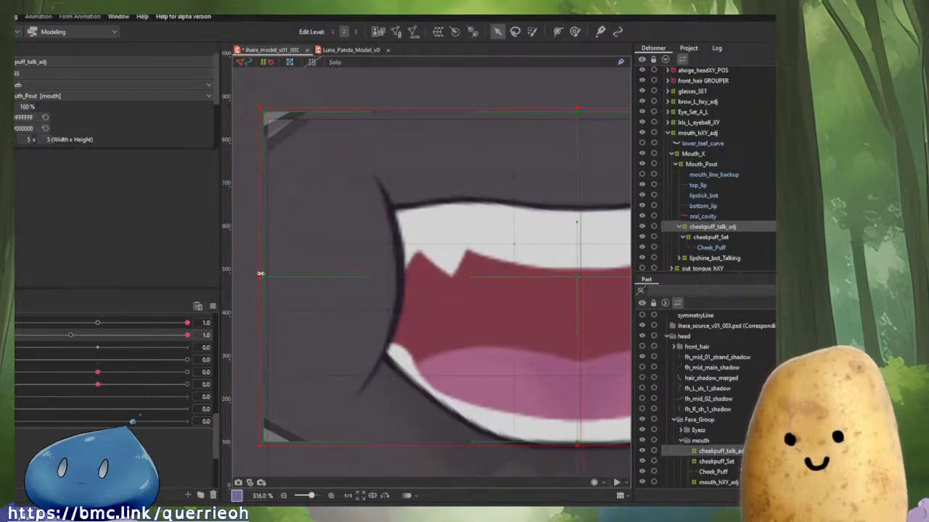
drag(393, 266, 361, 273)
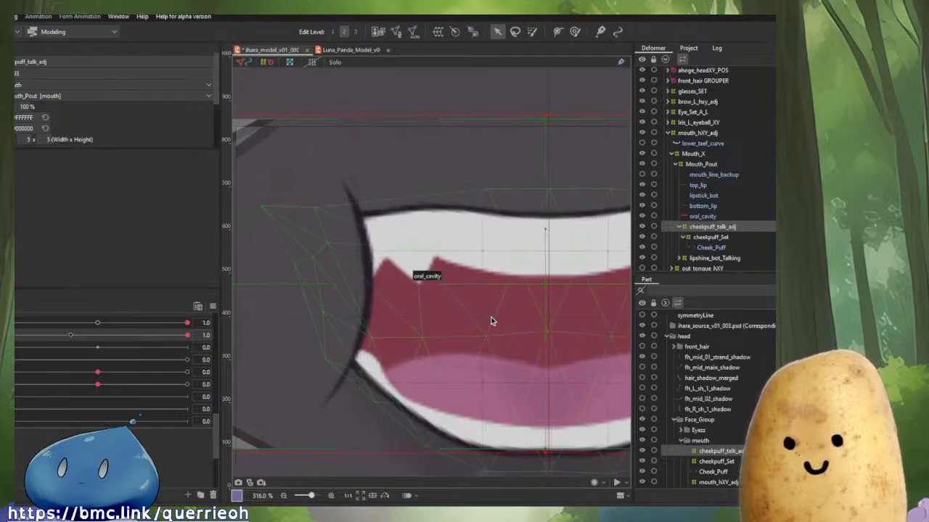
drag(545, 285, 547, 285)
scroll(547, 285, down, 5)
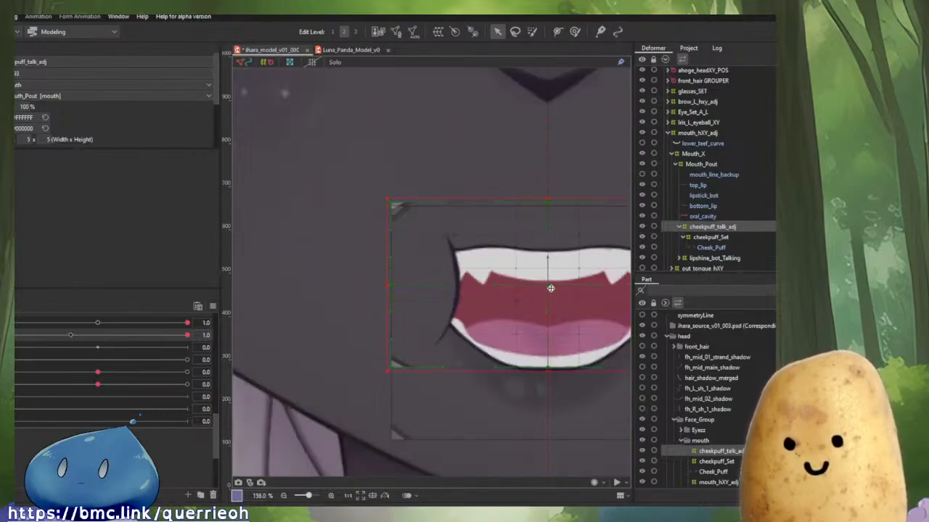
Align the right edge of cheekpuff_talk_adj precisely with cheekpuff_Set at high zoom.
drag(551, 270, 596, 297)
key(ctrl)
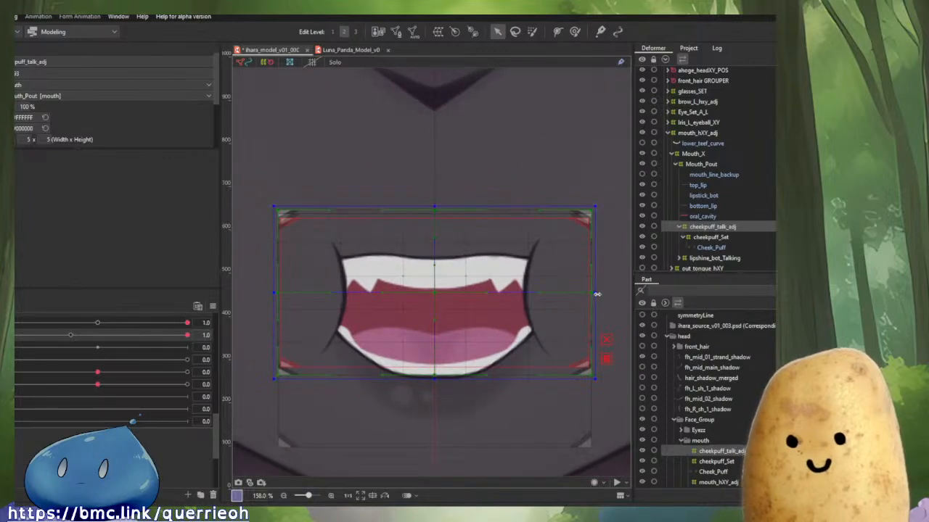
scroll(597, 293, up, 8)
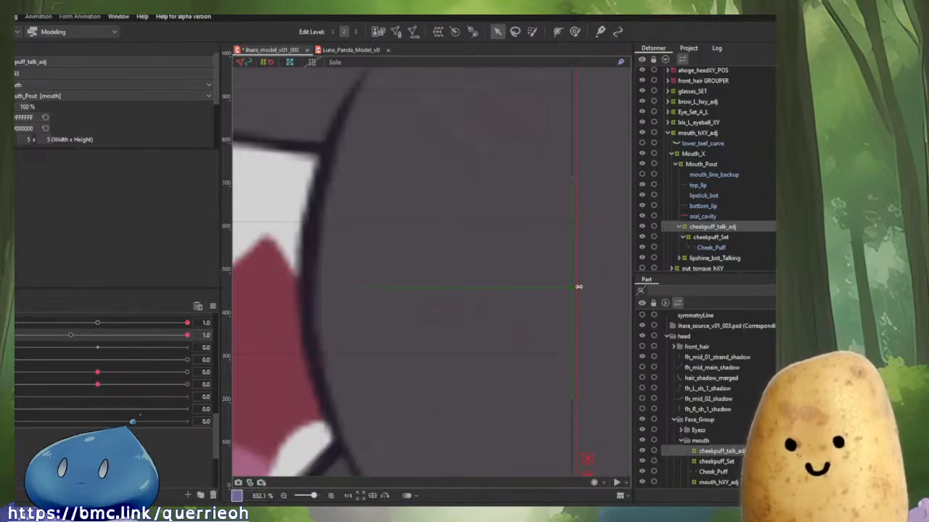
scroll(578, 286, down, 8)
key(ctrl)
drag(581, 288, 579, 288)
scroll(578, 287, up, 12)
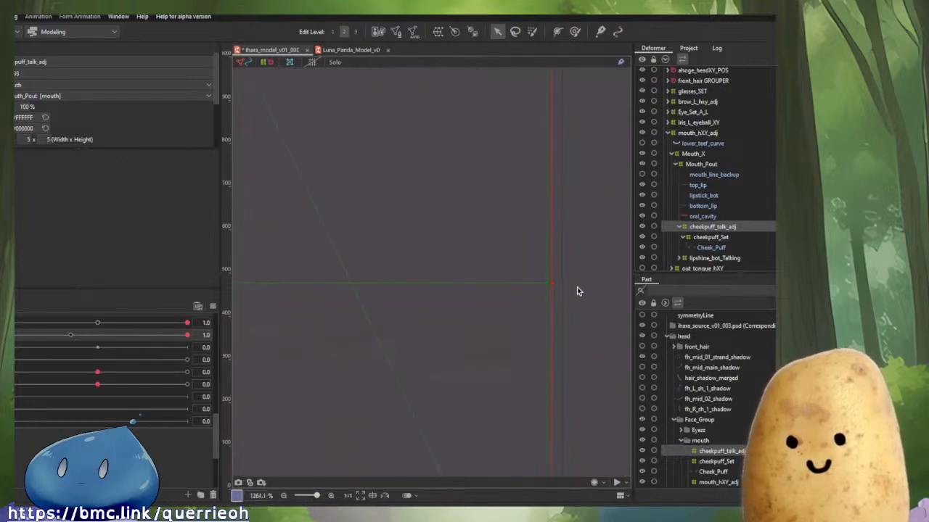
drag(554, 282, 546, 283)
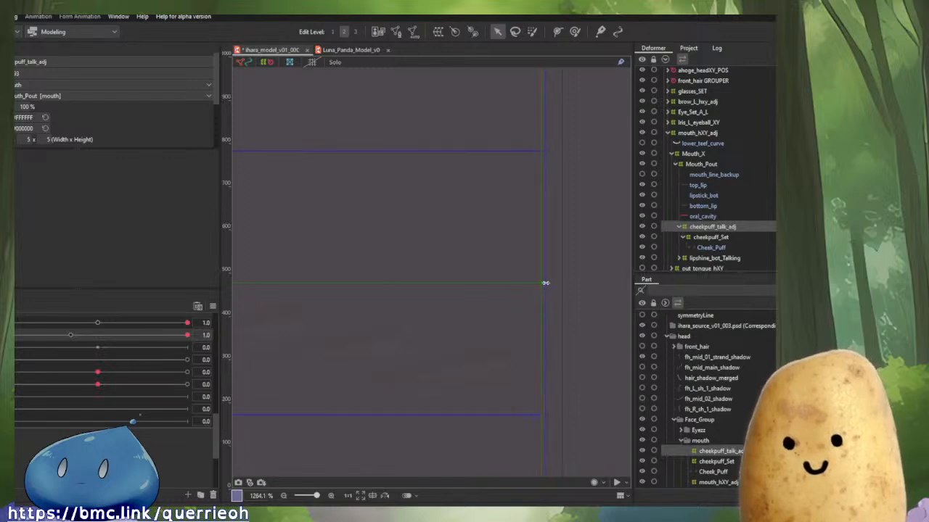
scroll(546, 283, down, 10)
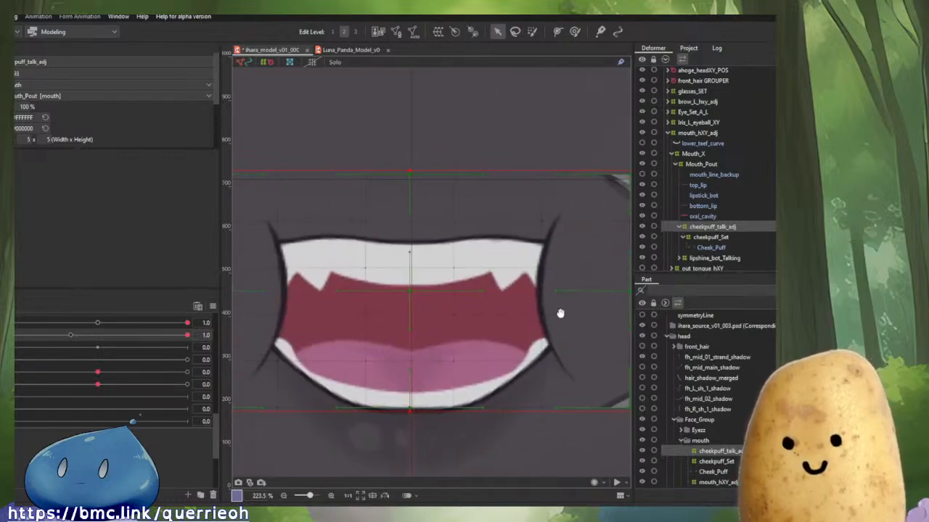
Align the left edge of cheekpuff_talk_adj with the cheek mesh.
drag(399, 313, 585, 331)
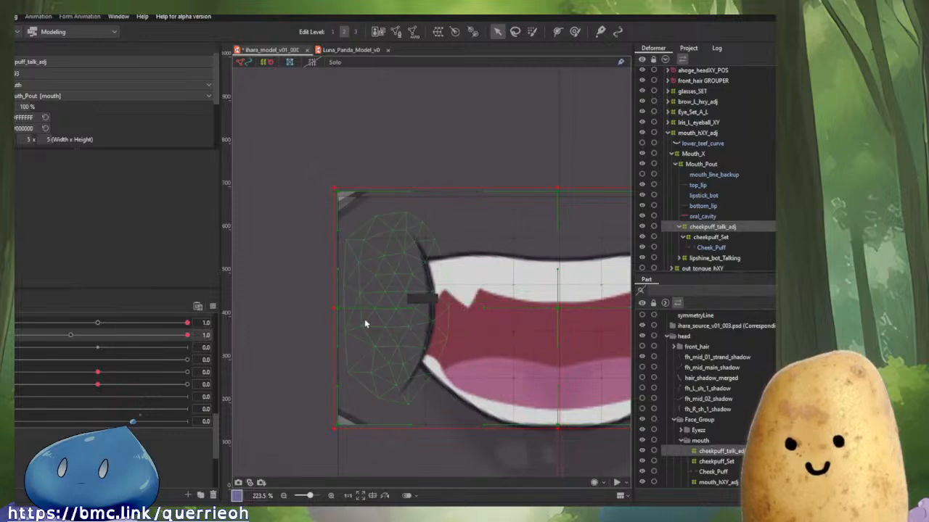
scroll(369, 320, up, 4)
drag(296, 294, 301, 293)
scroll(348, 297, down, 6)
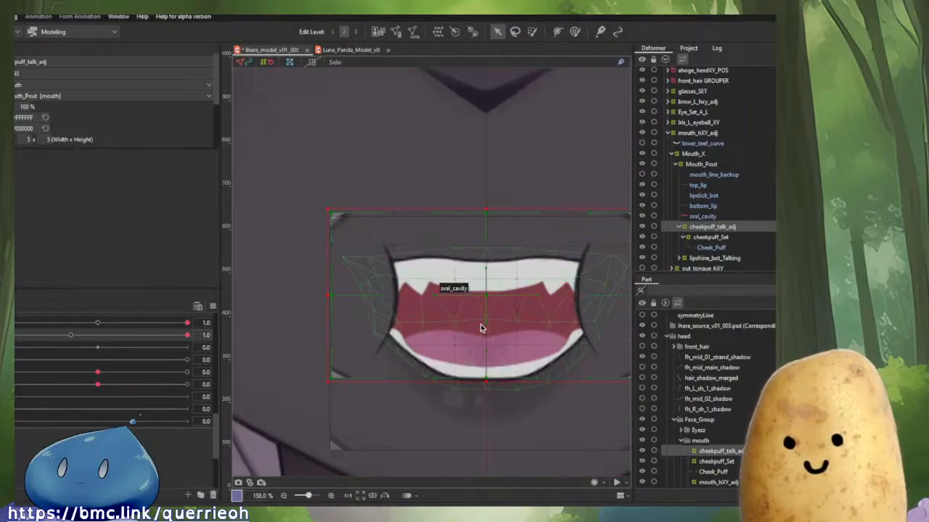
drag(325, 296, 326, 295)
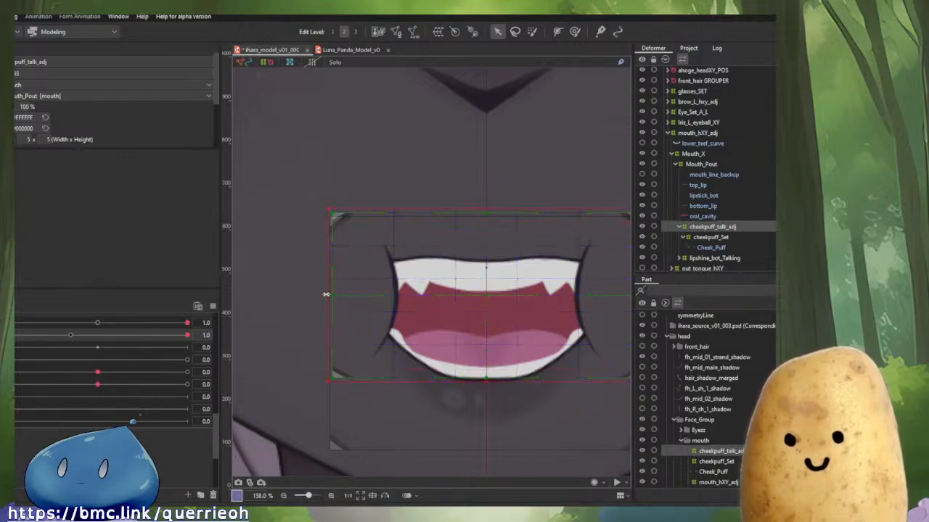
Align the top edge of cheekpuff_talk_adj precisely at high zoom.
scroll(476, 193, up, 5)
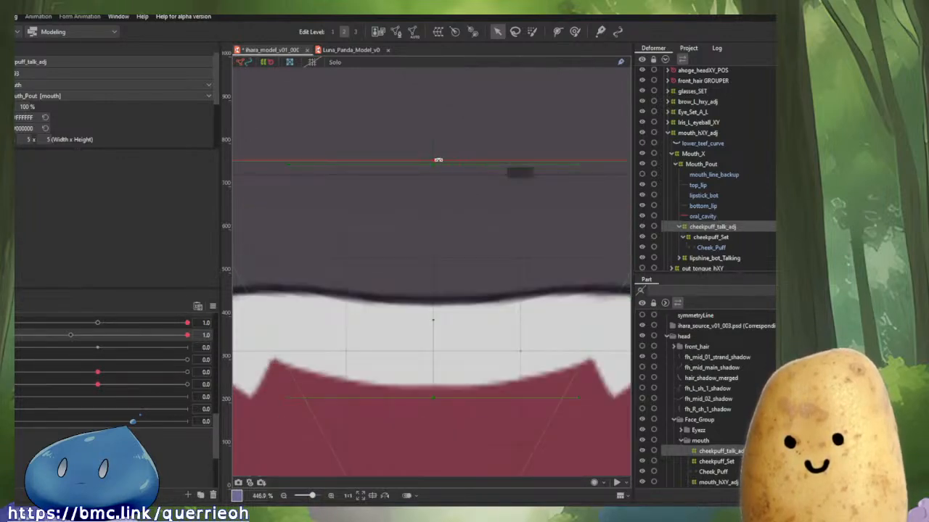
drag(432, 157, 433, 178)
scroll(430, 174, up, 8)
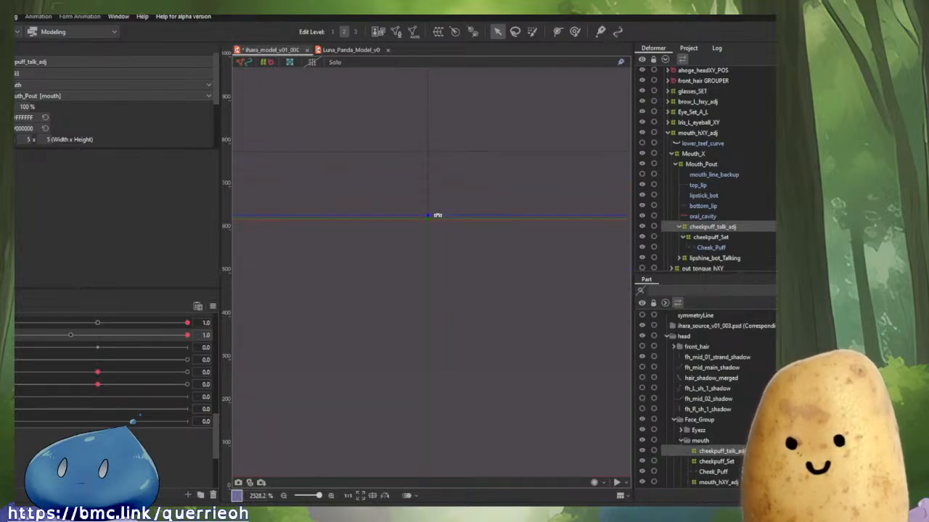
scroll(440, 210, down, 15)
scroll(460, 341, up, 16)
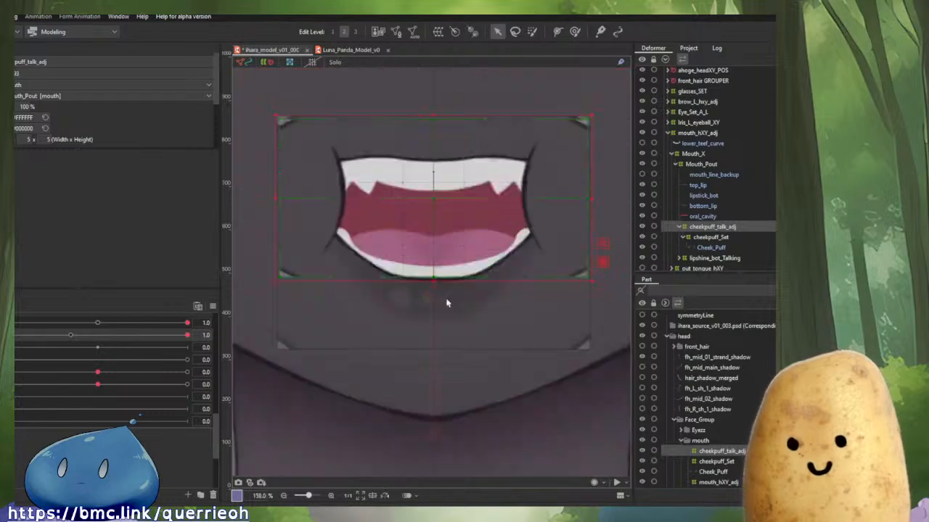
drag(385, 180, 391, 202)
scroll(391, 202, down, 12)
scroll(392, 202, down, 1)
drag(477, 236, 490, 352)
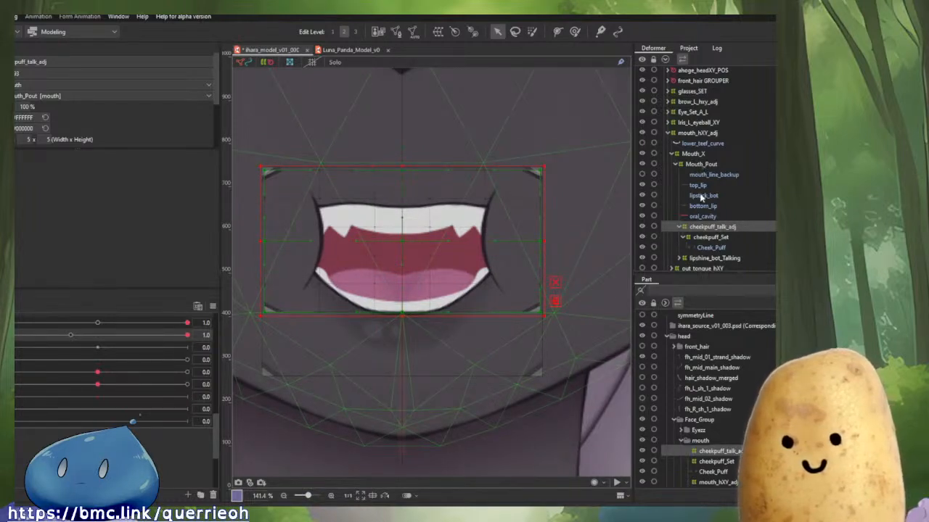
Select cheekpuff_Set and try setting its opacity to 0%, then undo the change.
click(704, 238)
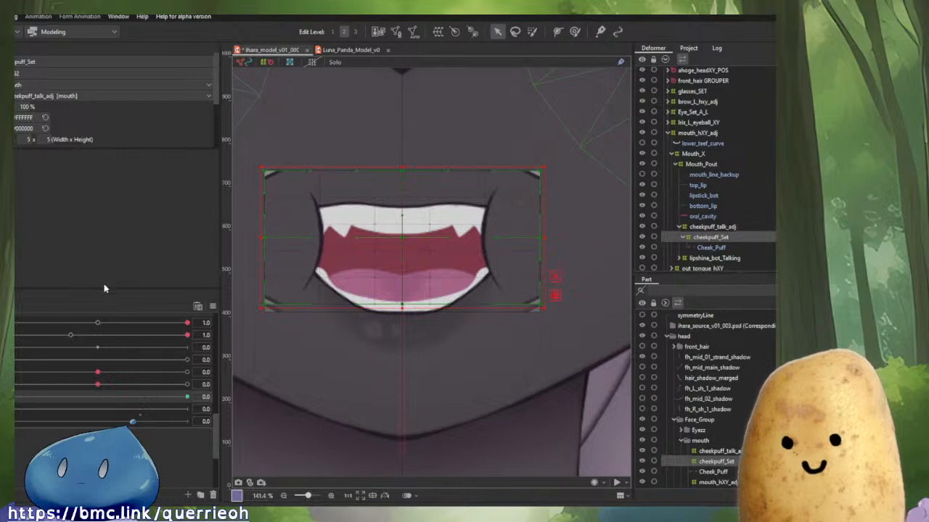
text(0)
key(Return)
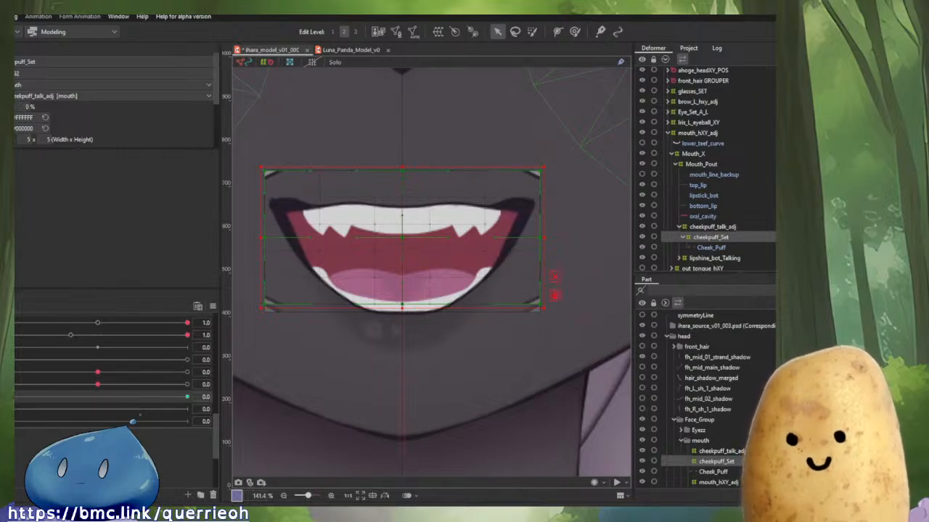
key(ctrl+z)
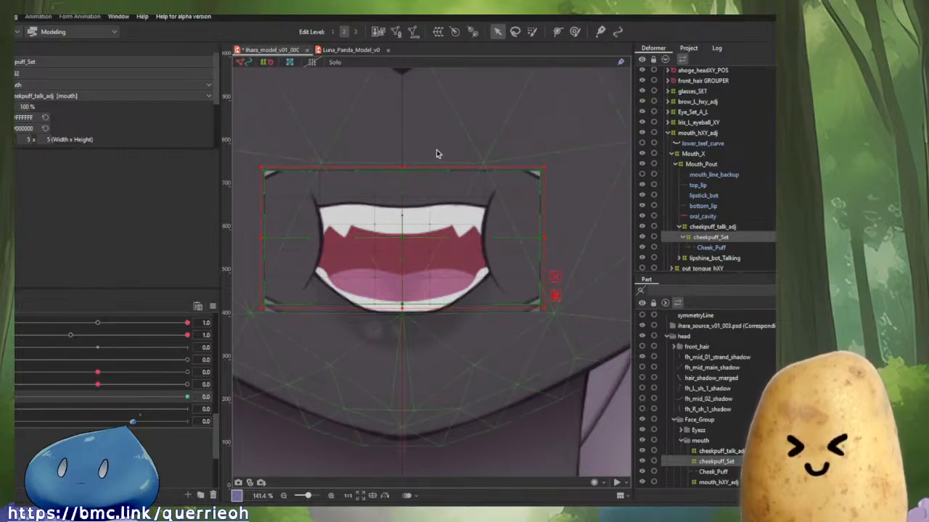
Select the right-side points of cheekpuff_Set and scale and move them onto the mouth's right corner.
drag(416, 157, 573, 341)
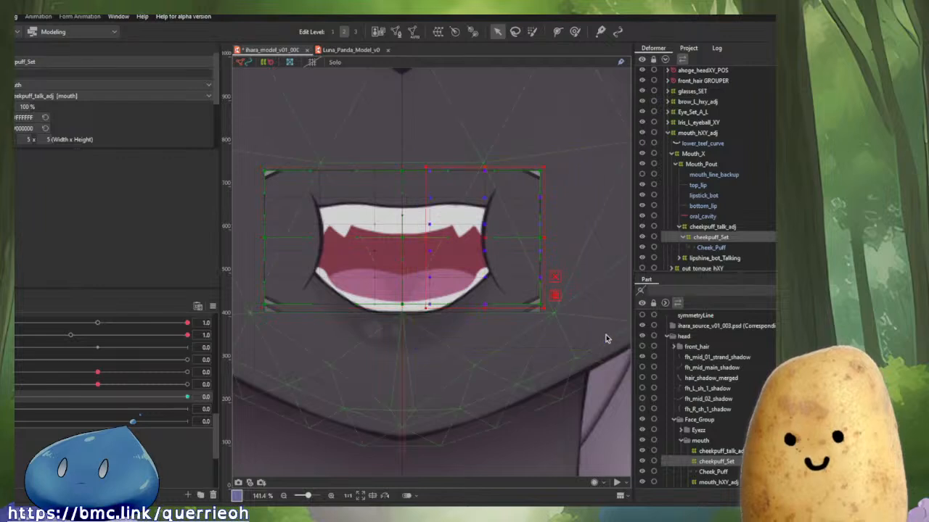
drag(539, 297, 514, 272)
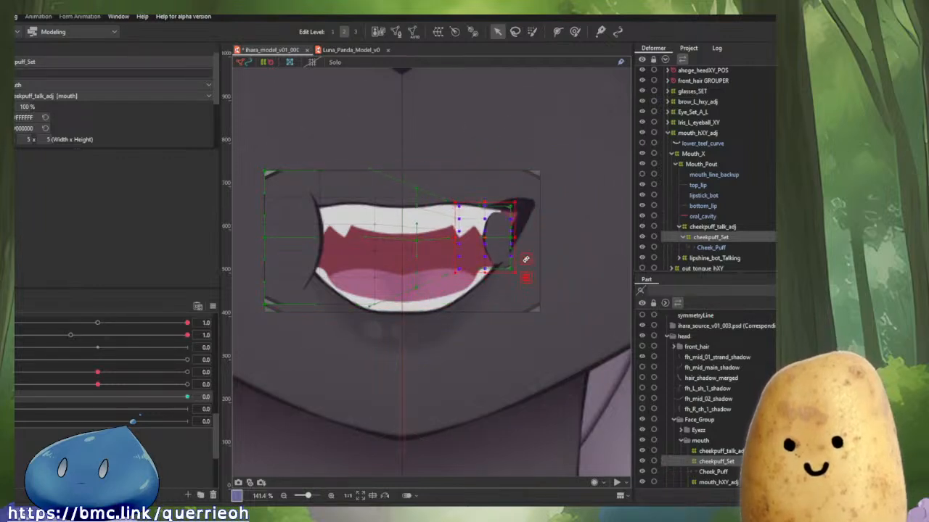
drag(481, 240, 513, 243)
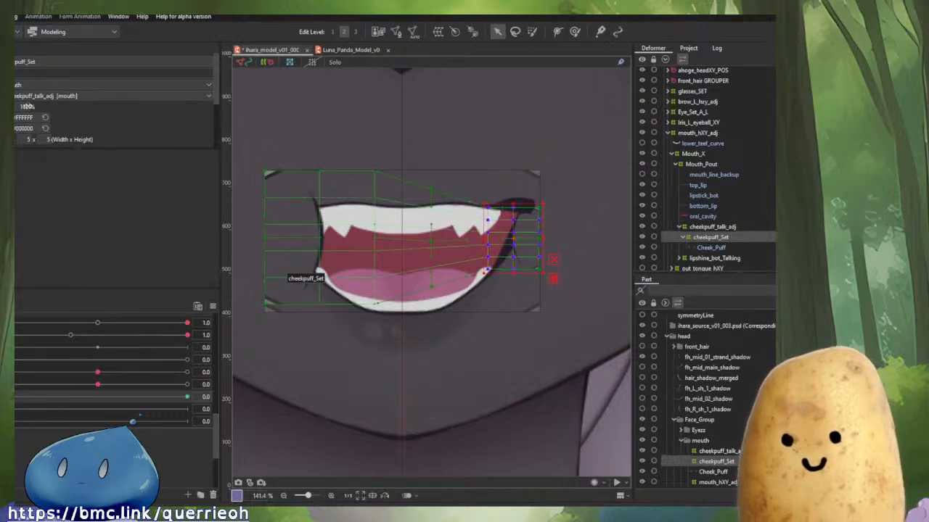
Scrub the cheek puff parameter to compare the deformation at its keys.
drag(29, 107, 115, 140)
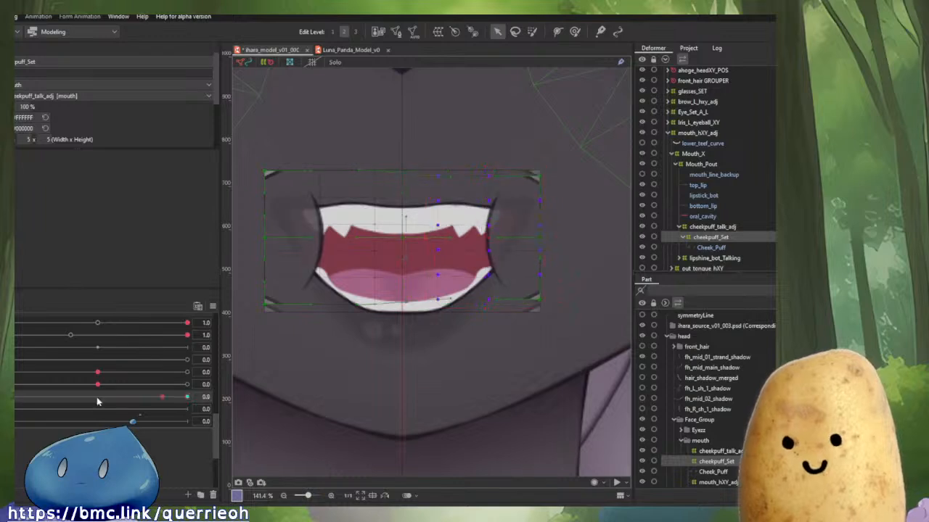
mouse_move(8, 397)
mouse_down()
mouse_move(181, 392)
mouse_move(36, 368)
mouse_move(233, 381)
mouse_move(187, 372)
mouse_move(164, 381)
mouse_move(245, 388)
mouse_move(8, 392)
mouse_up()
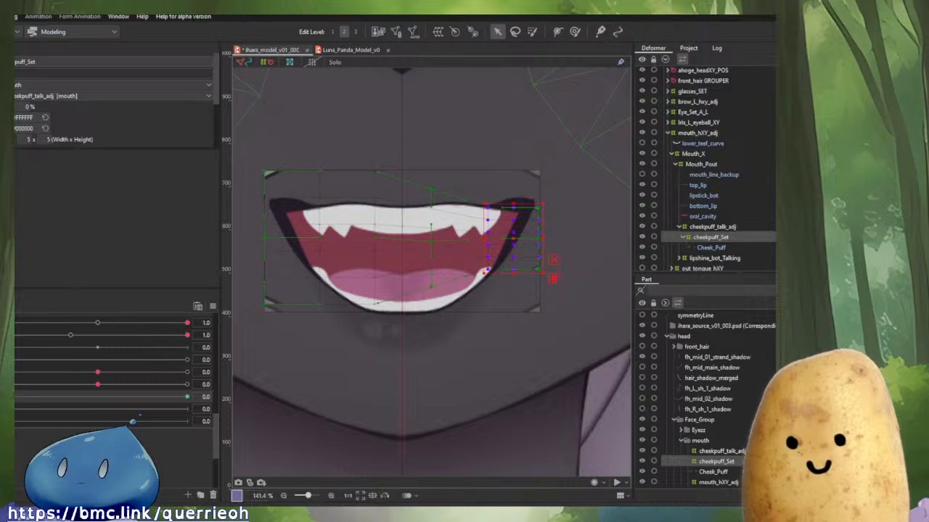
Try to mirror the cheek puff deformation to the other side with Reflect Motion while scrubbing the cheek puff parameter.
click(90, 410)
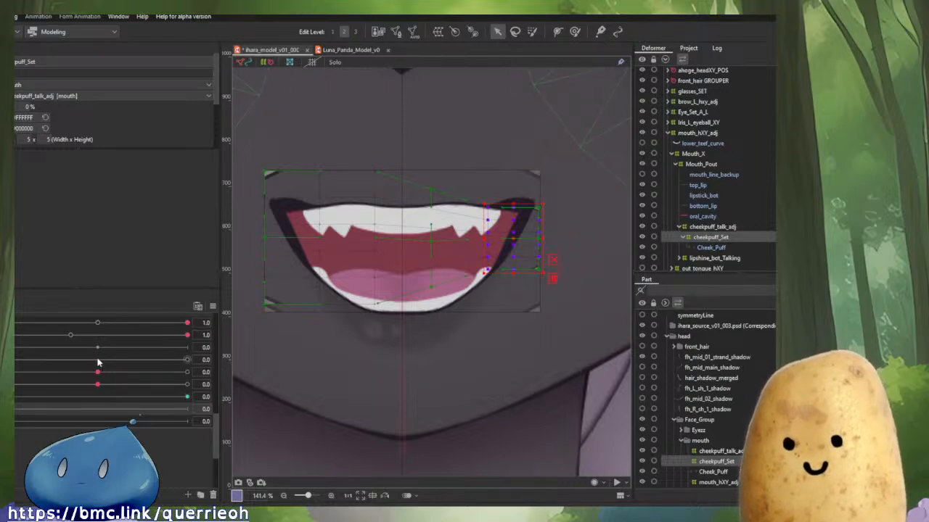
click(213, 305)
click(250, 419)
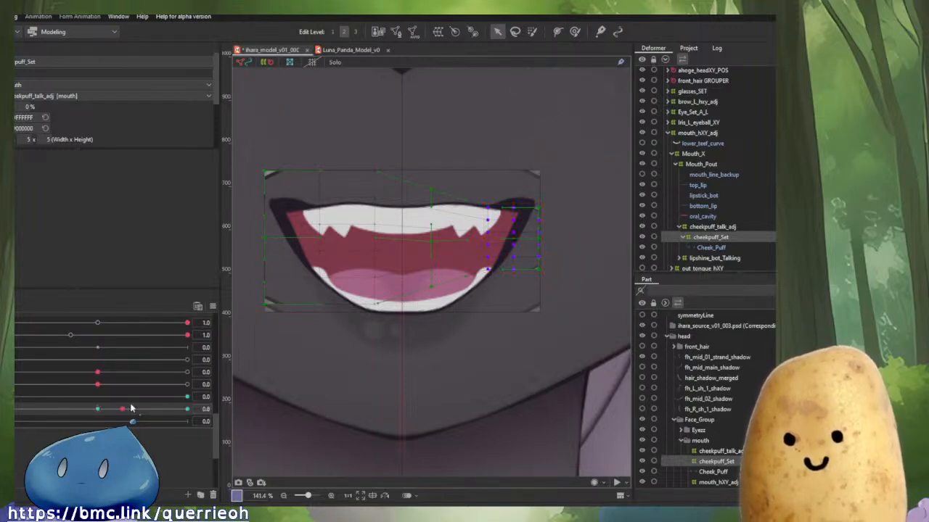
click(213, 306)
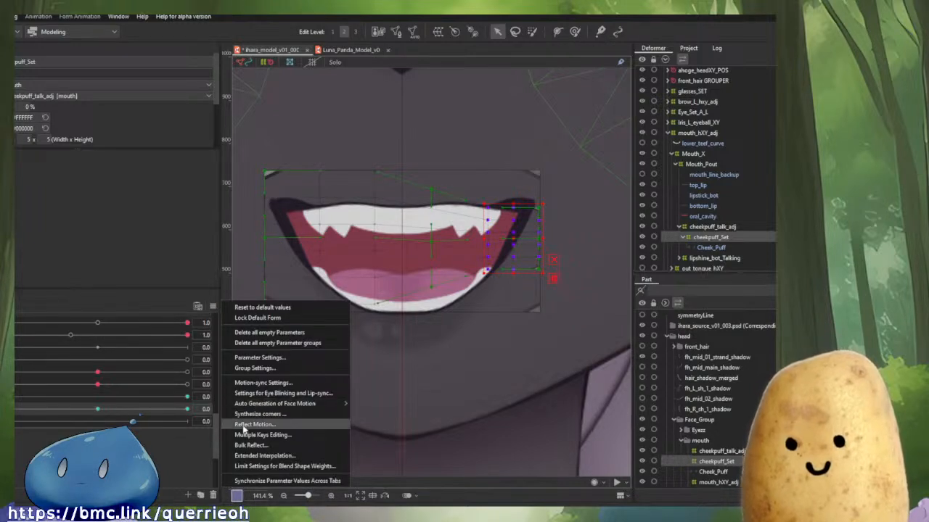
click(329, 357)
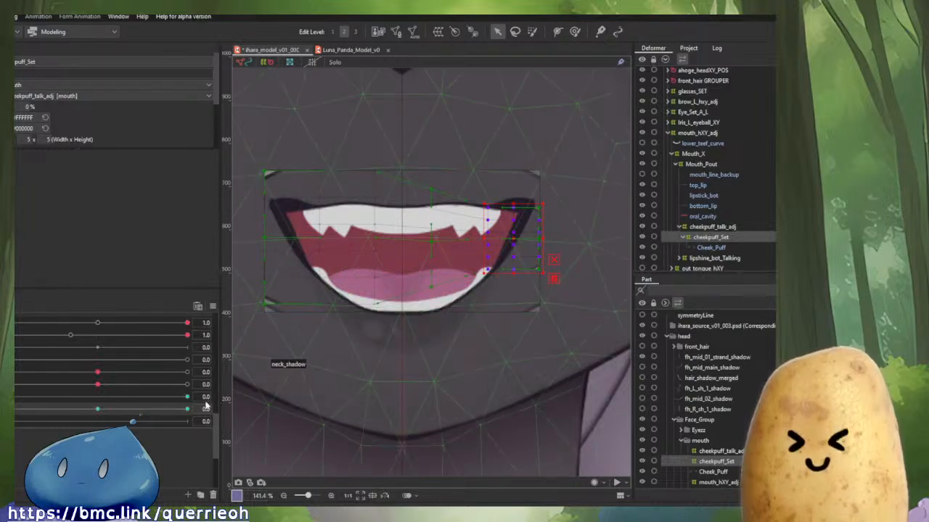
mouse_move(101, 409)
mouse_down()
mouse_move(167, 410)
mouse_move(101, 414)
mouse_up()
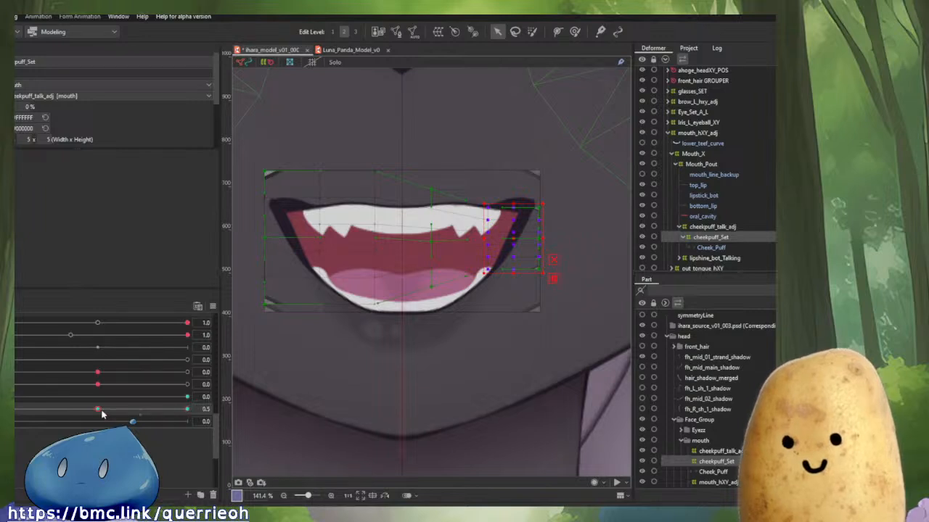
click(213, 306)
click(280, 425)
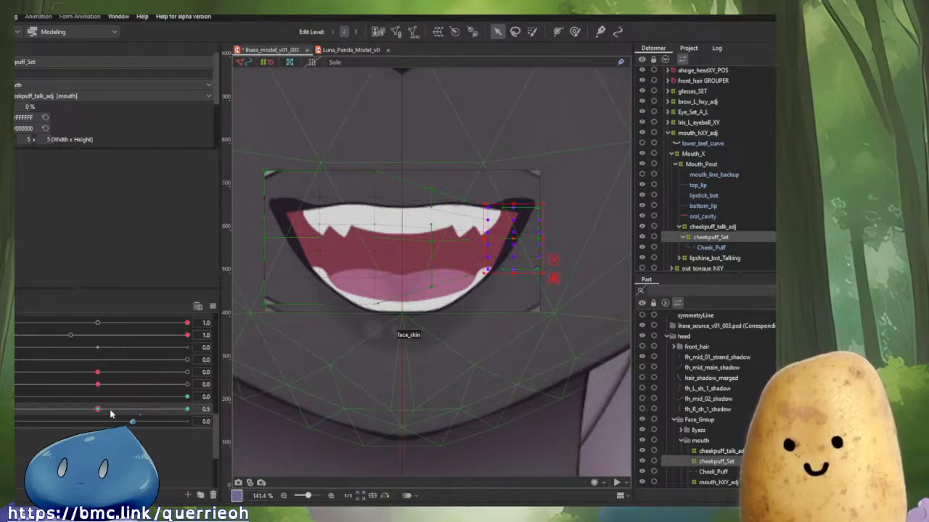
drag(111, 414, 17, 411)
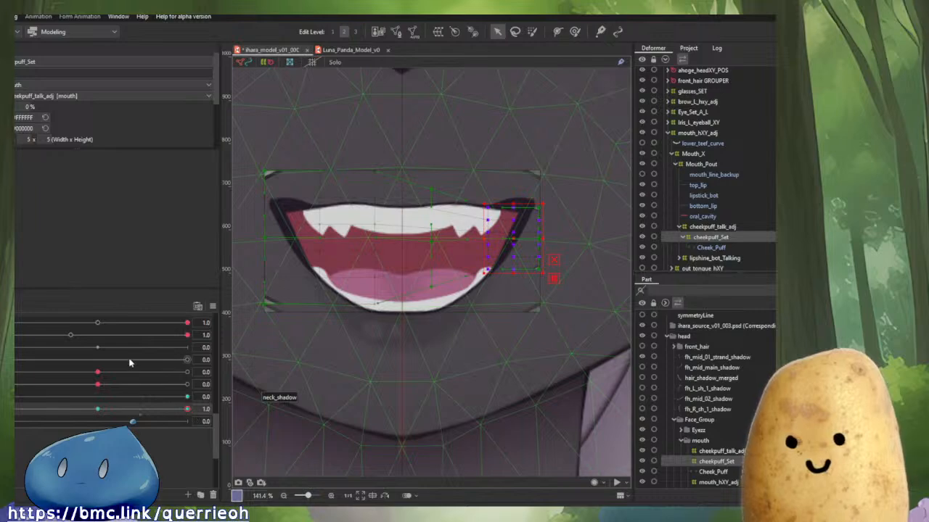
click(155, 414)
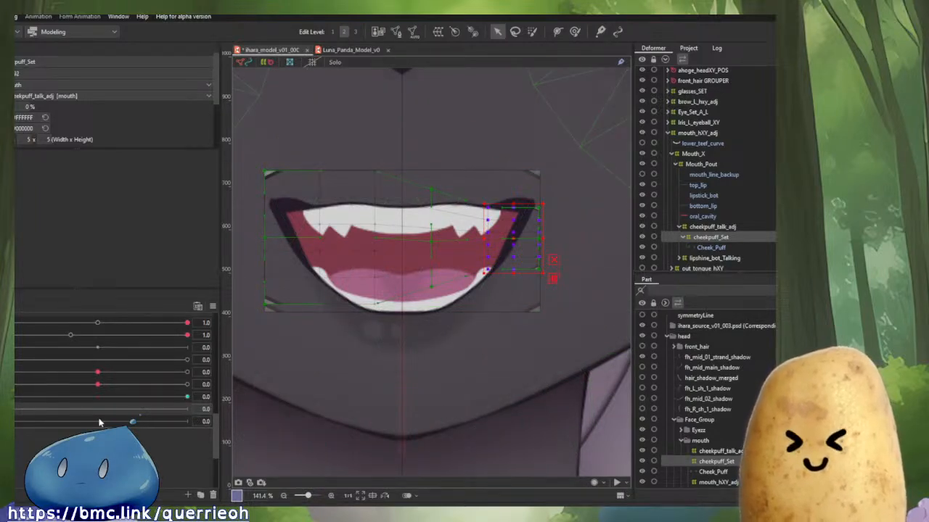
Try Reflect Motion again on the cheek puff parameter, then set that parameter to -1.0.
scroll(90, 347, up, 1)
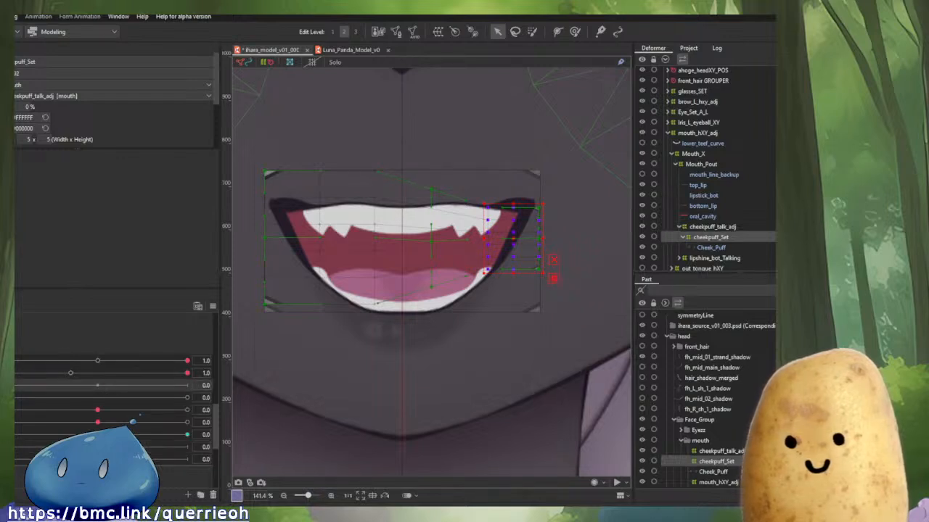
click(187, 385)
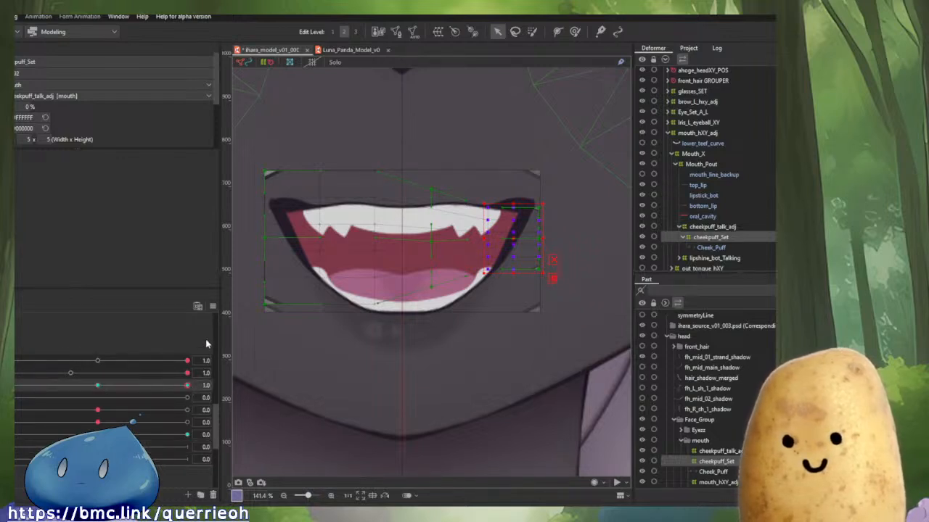
click(212, 306)
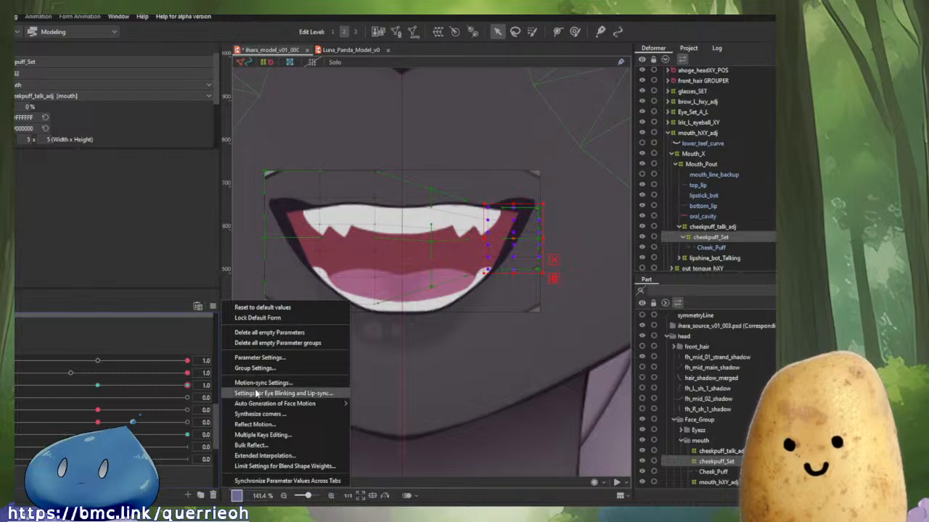
click(265, 426)
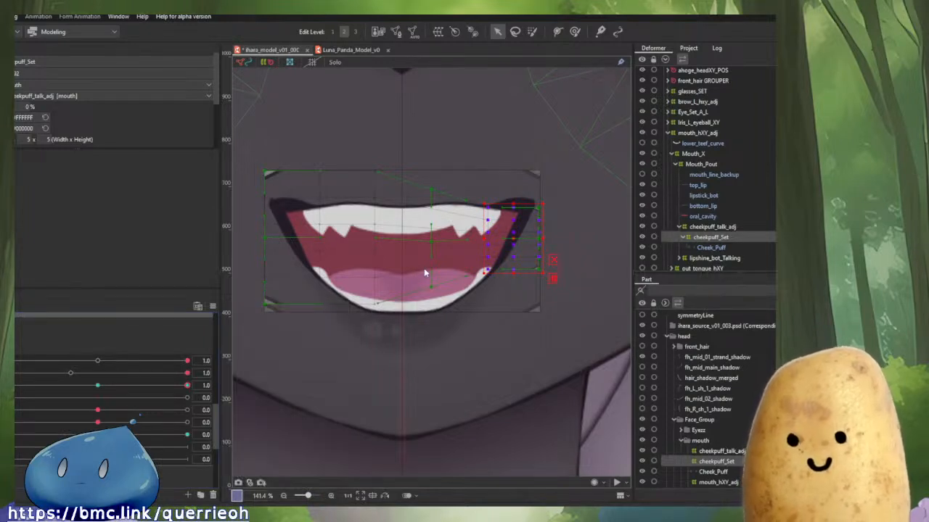
click(110, 386)
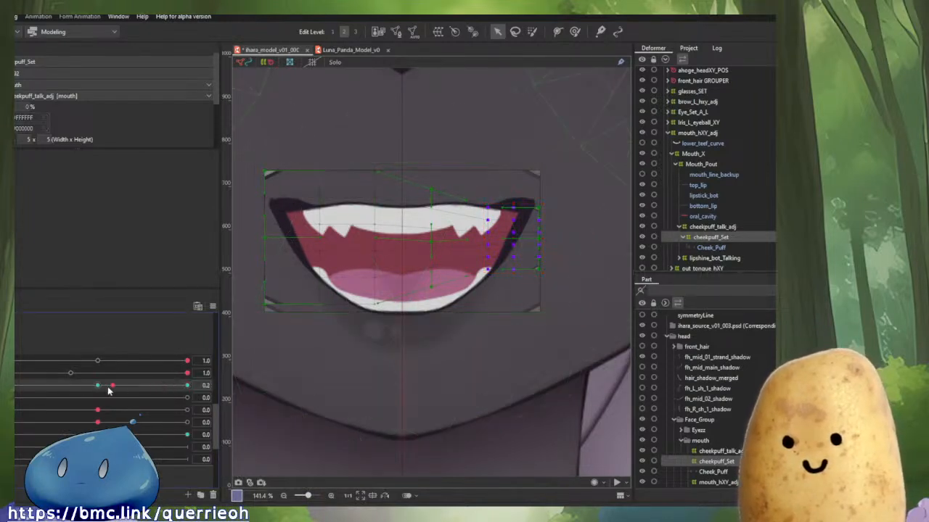
drag(109, 391, 189, 391)
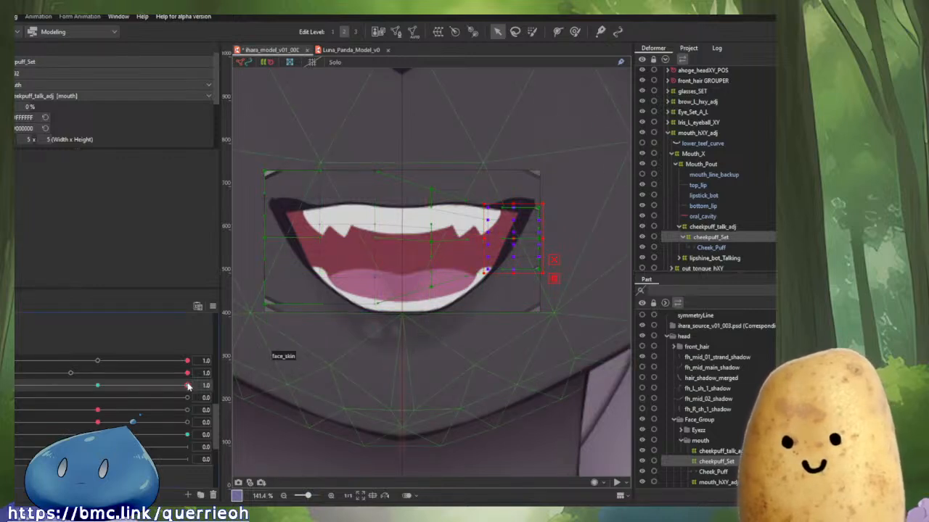
drag(186, 385, 16, 389)
Select the left-side points of cheekpuff_Set and scale and move them onto the mouth's left corner.
drag(16, 434, 214, 432)
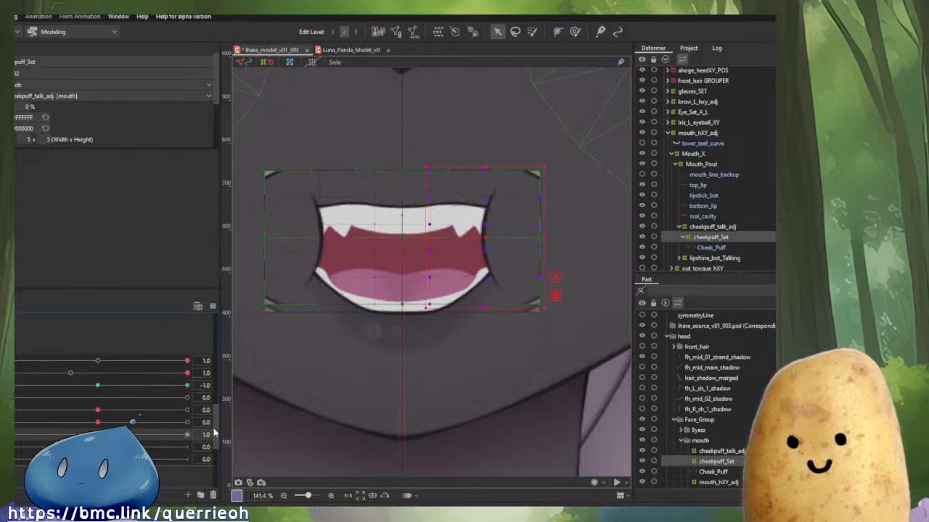
drag(24, 421, 11, 423)
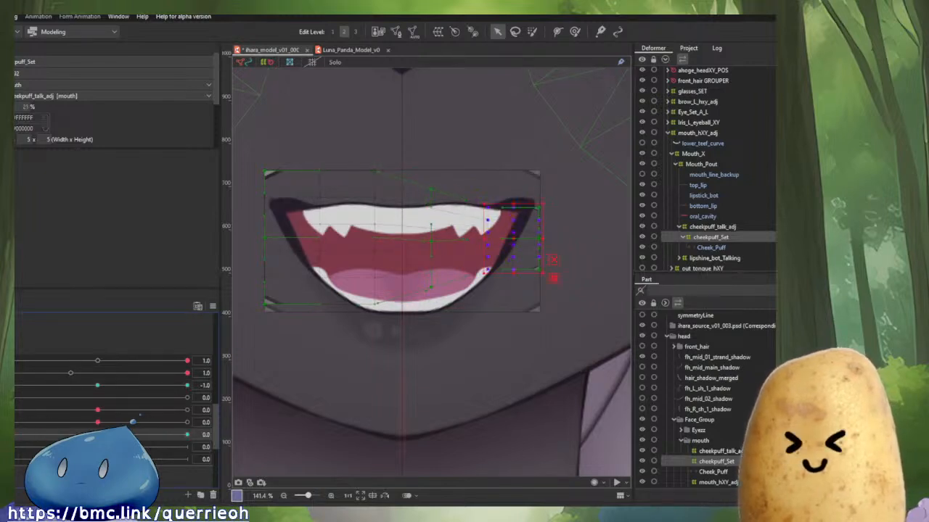
click(72, 389)
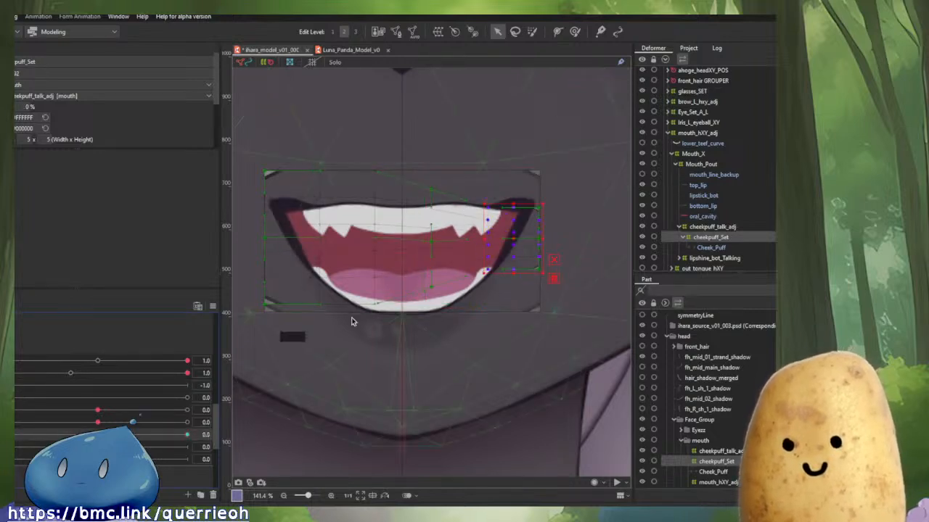
drag(288, 182, 426, 358)
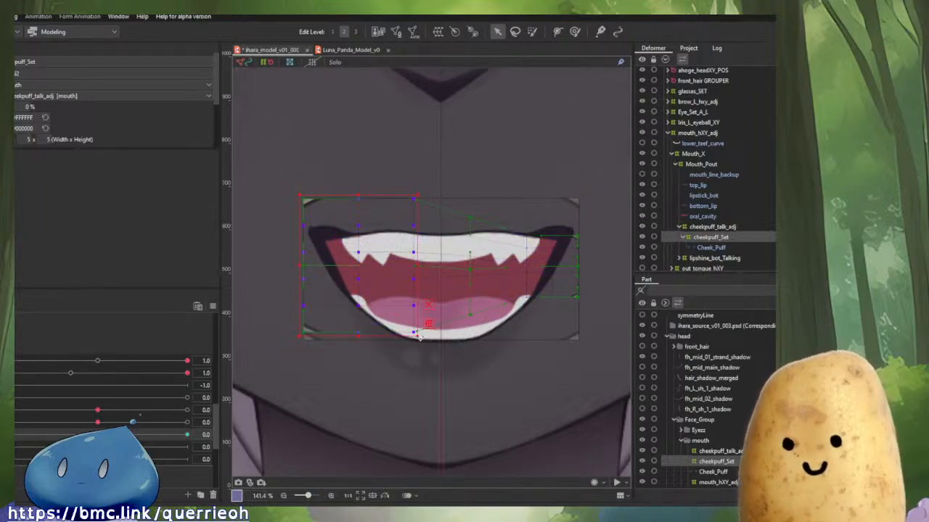
drag(420, 338, 392, 303)
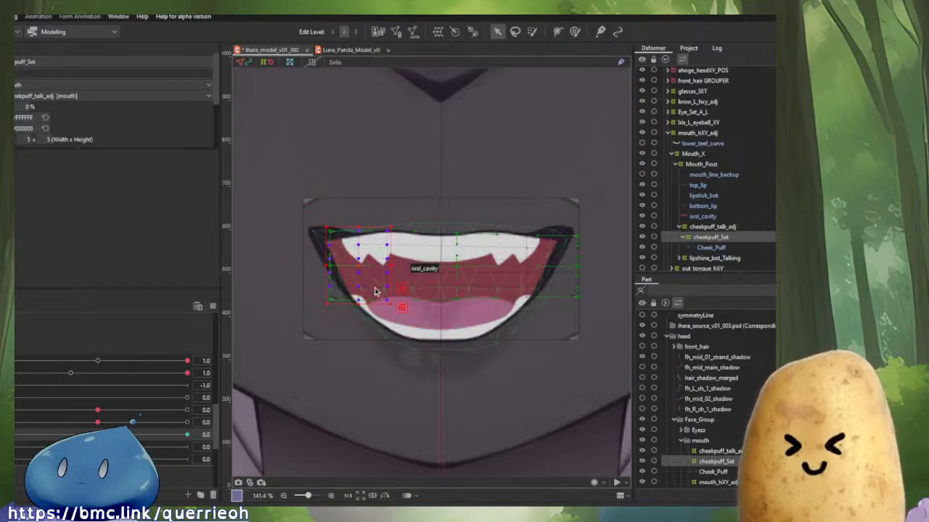
drag(358, 266, 341, 265)
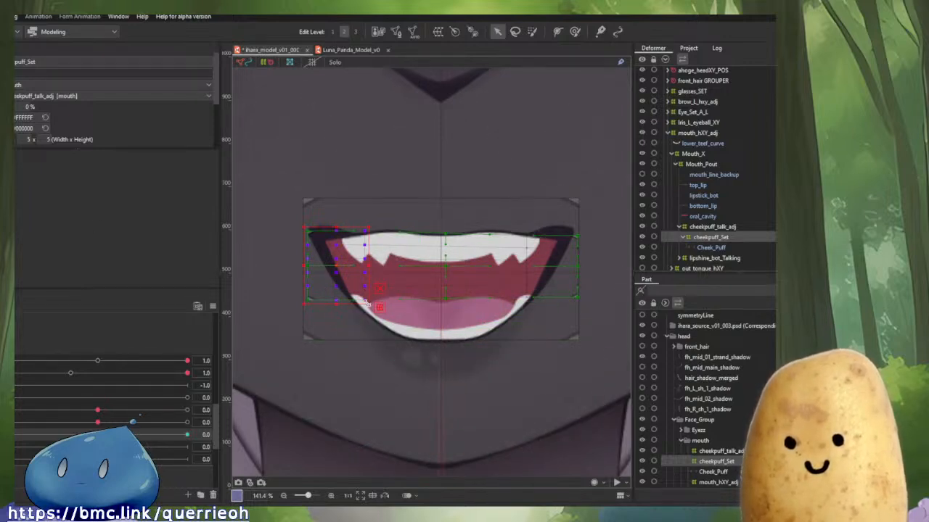
drag(366, 304, 360, 296)
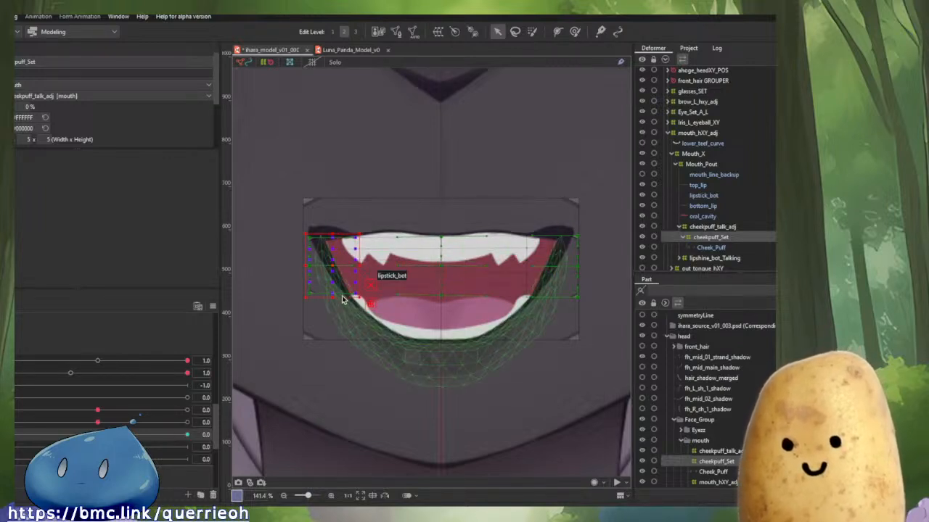
Scrub the mouth and cheek puff parameters to check the left-corner deformation.
drag(16, 434, 227, 426)
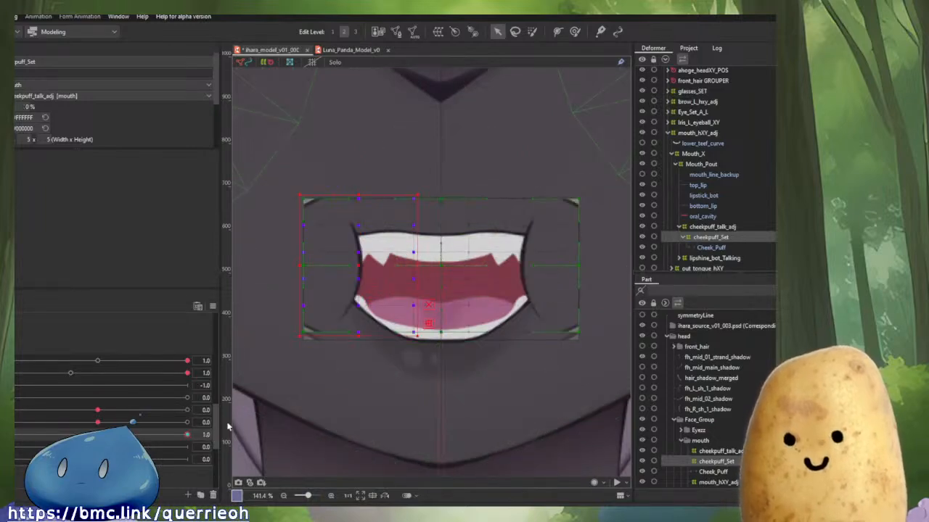
click(15, 374)
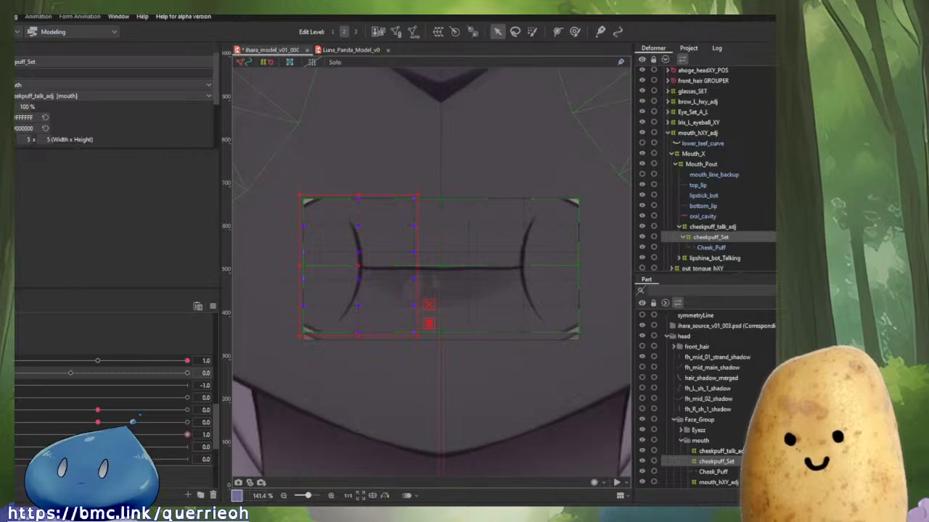
drag(170, 438, 343, 493)
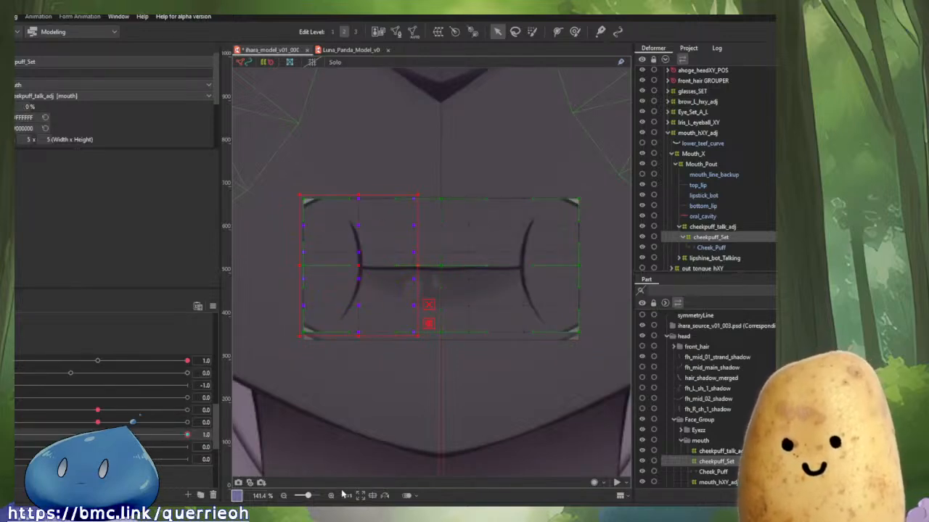
scroll(471, 462, down, 3)
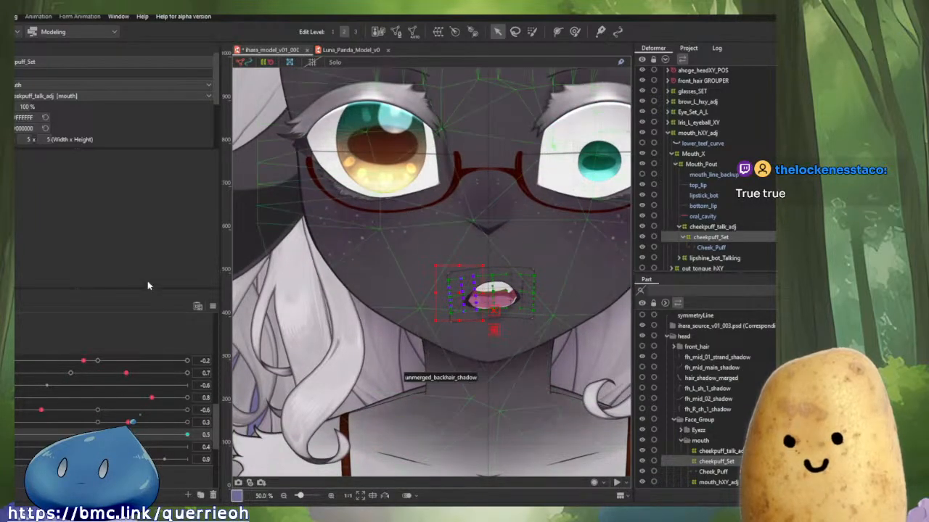
Reset all parameters to their default values and scrub the cheek puff parameter to 1.0.
drag(220, 308, 215, 307)
click(210, 307)
click(239, 310)
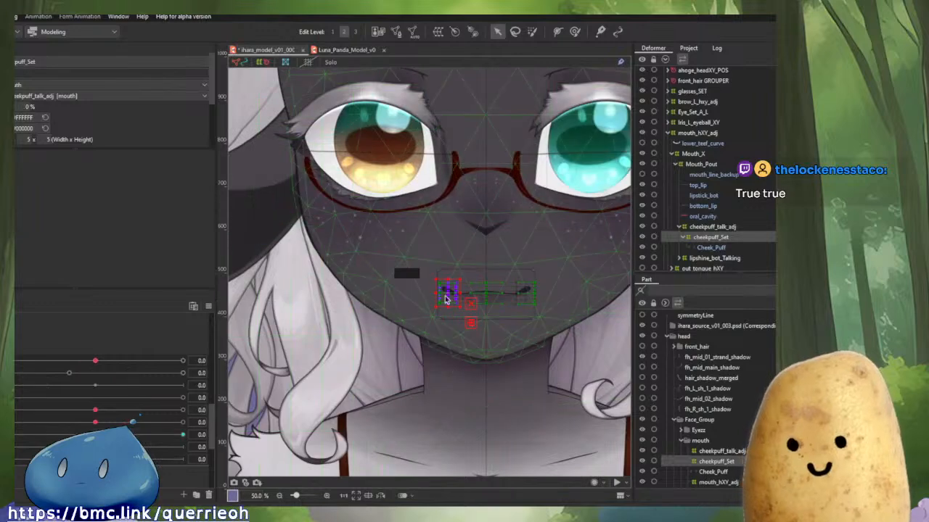
scroll(447, 299, up, 5)
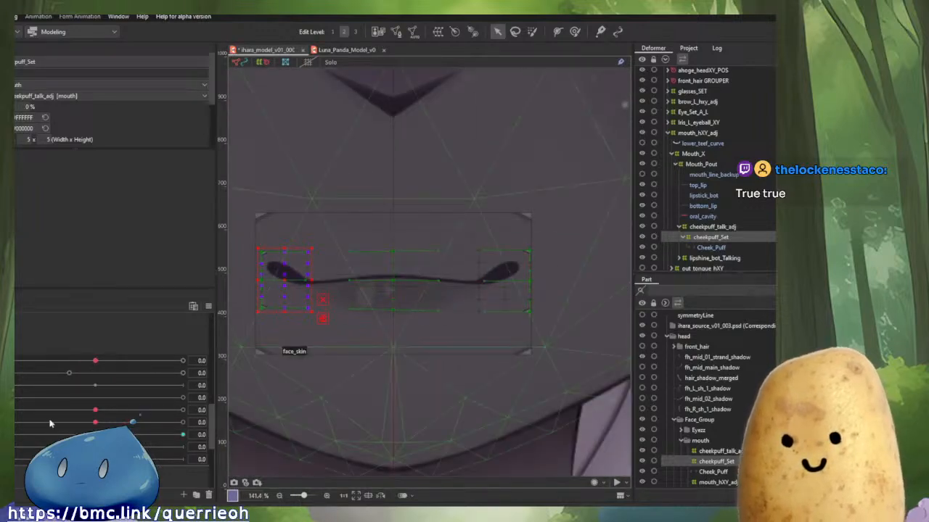
drag(13, 434, 249, 420)
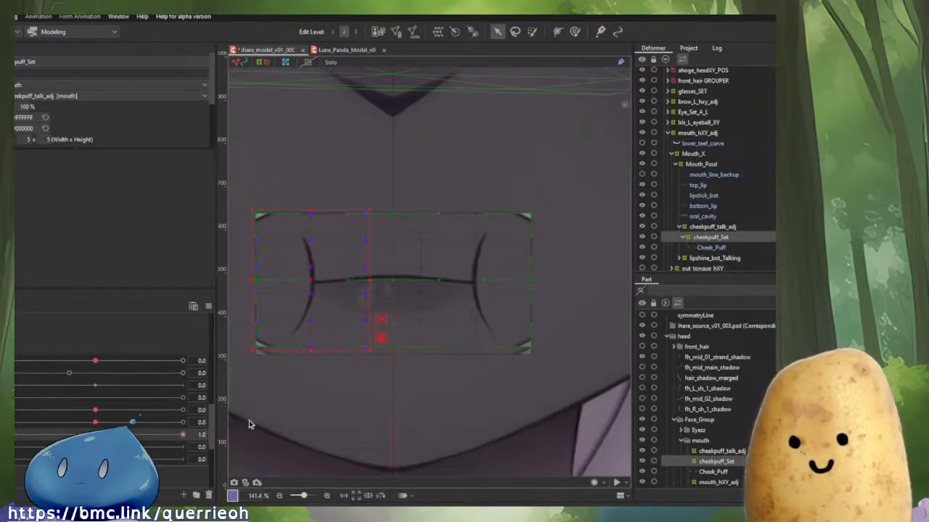
Switch to the Luna_Panda_Model tab and examine its cheek_puf_set deformer hierarchy under Mouth_Size.
click(347, 51)
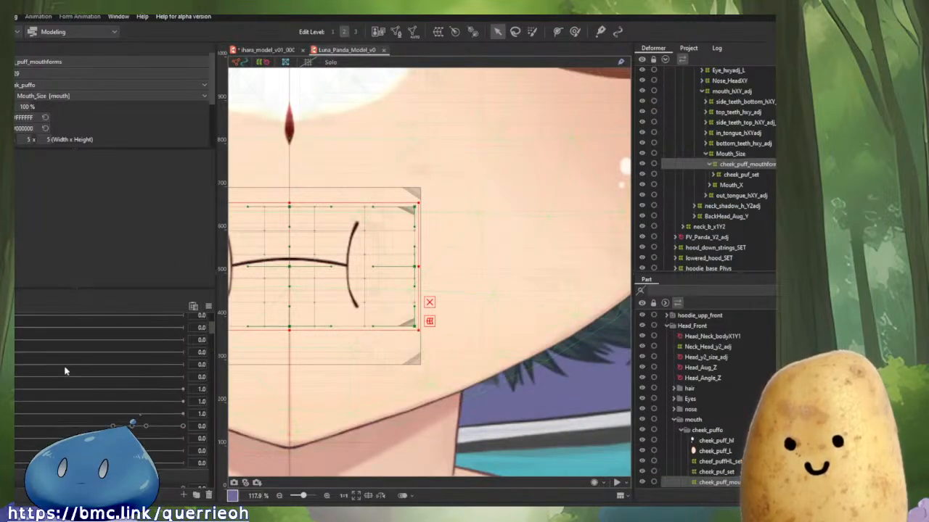
drag(349, 277, 363, 286)
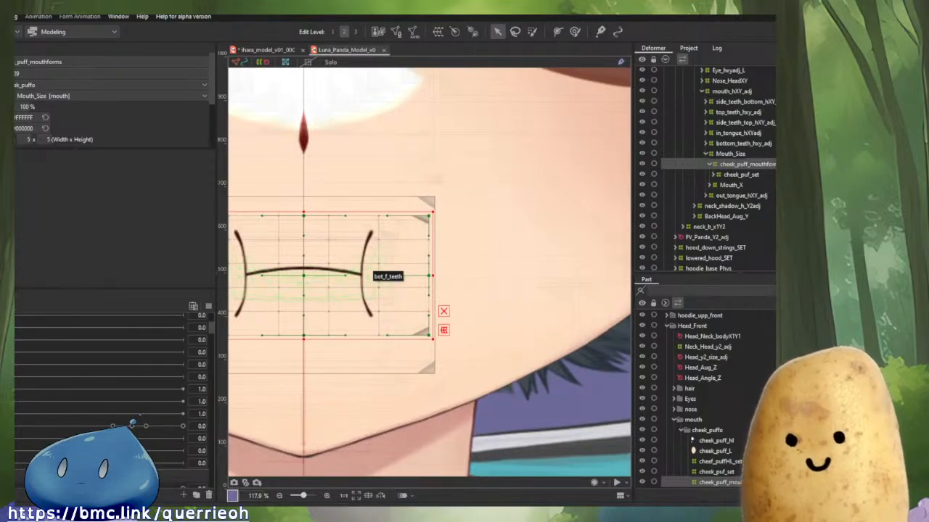
click(741, 175)
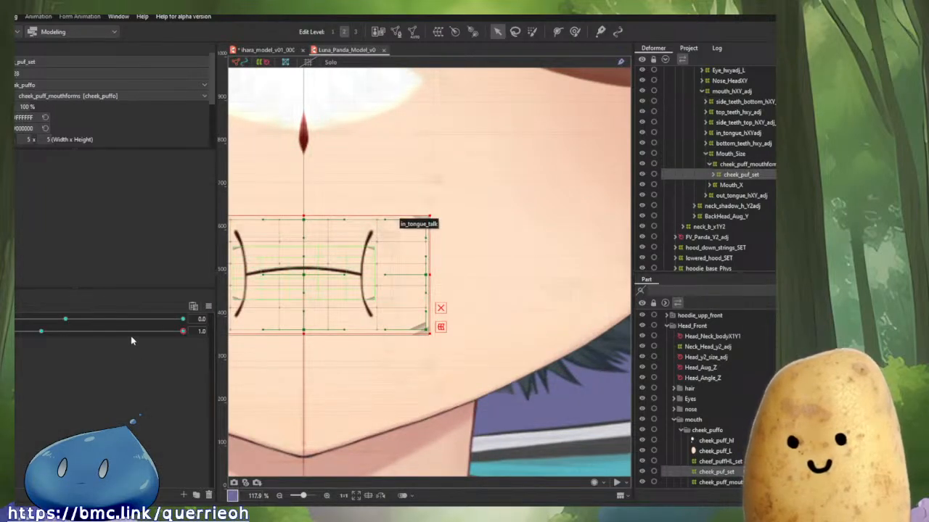
click(754, 164)
click(752, 155)
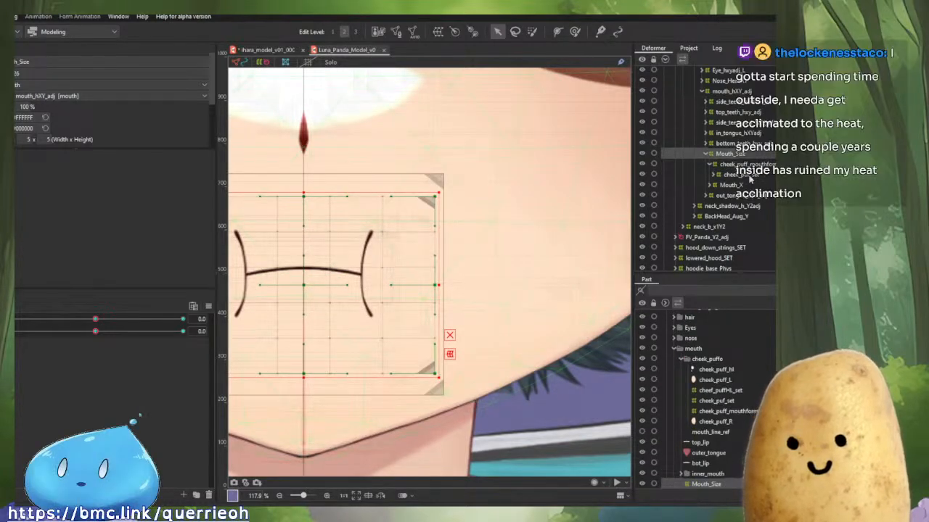
click(741, 175)
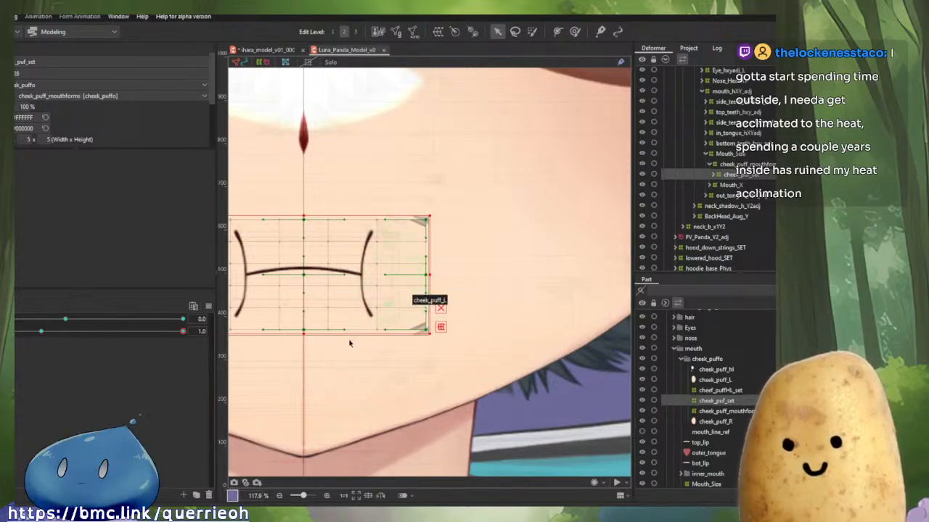
drag(378, 292, 481, 309)
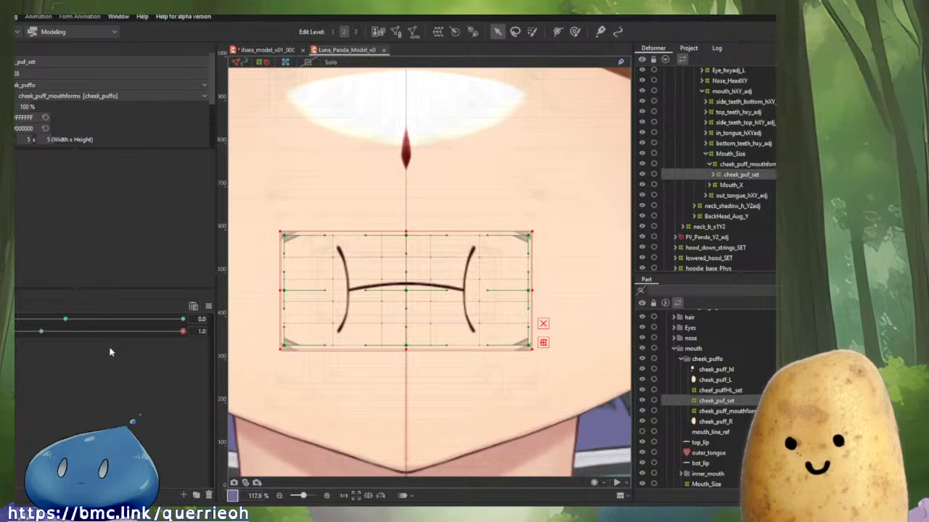
mouse_move(182, 331)
mouse_down()
mouse_move(13, 333)
mouse_move(184, 346)
mouse_up()
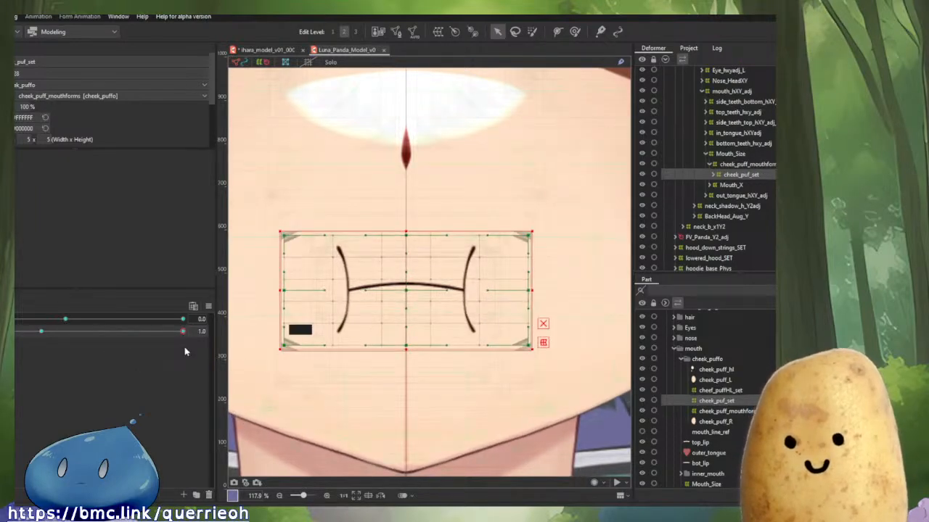
Scrub the cheek puff and mouth parameters on Luna_Panda_Model to study how its cheek puff deforms.
click(41, 332)
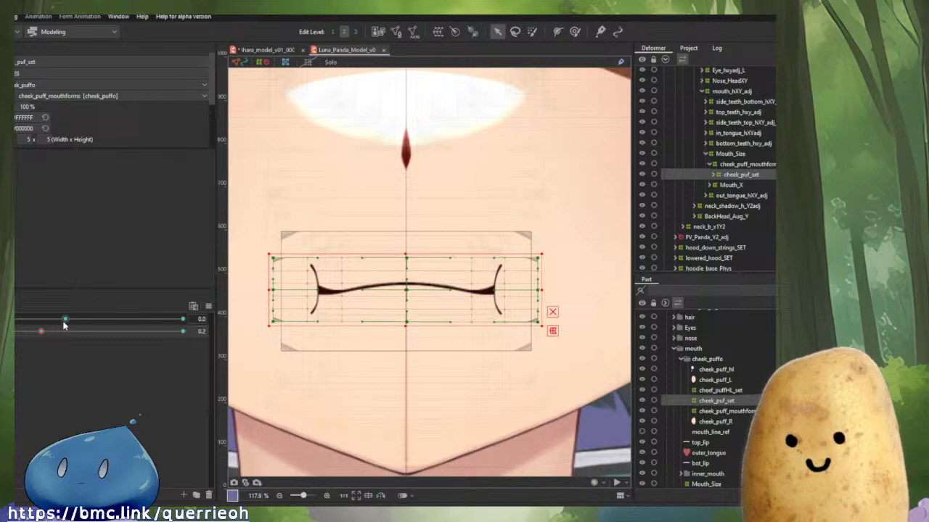
click(63, 322)
drag(64, 321, 10, 348)
click(42, 332)
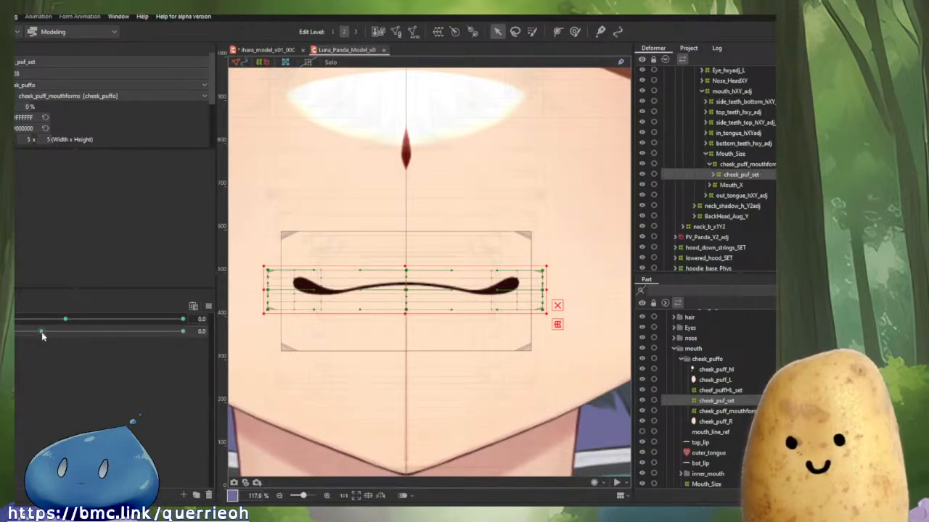
click(40, 331)
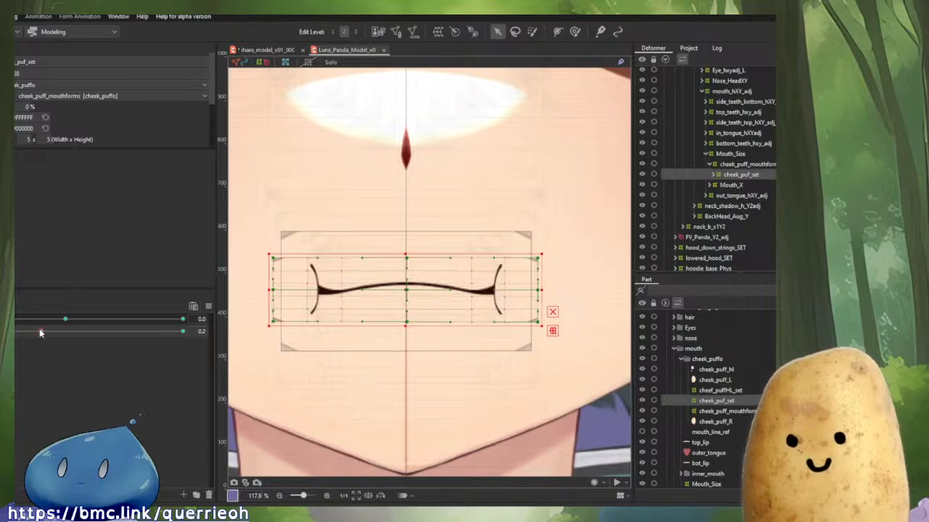
Switch to the ihara_model tab and scrub its mouth-open parameter, comparing it against Luna_Panda_Model.
click(266, 52)
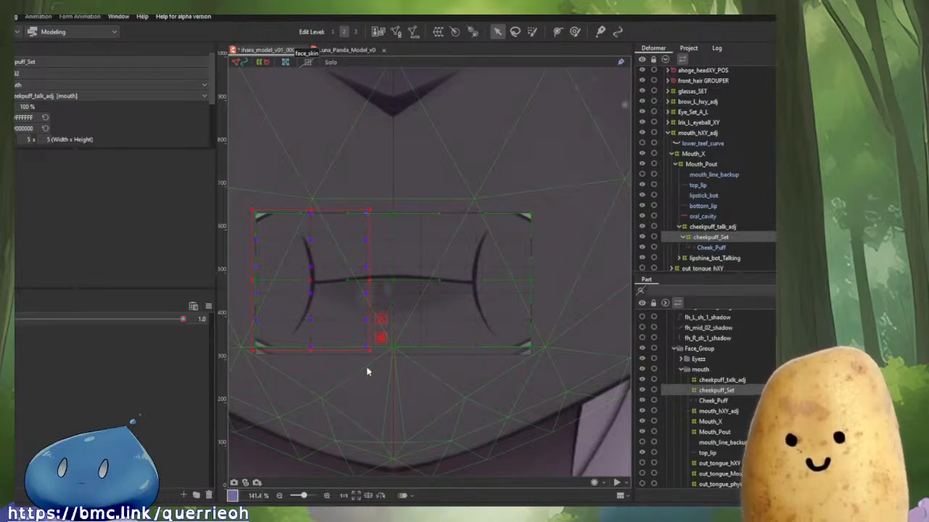
click(40, 321)
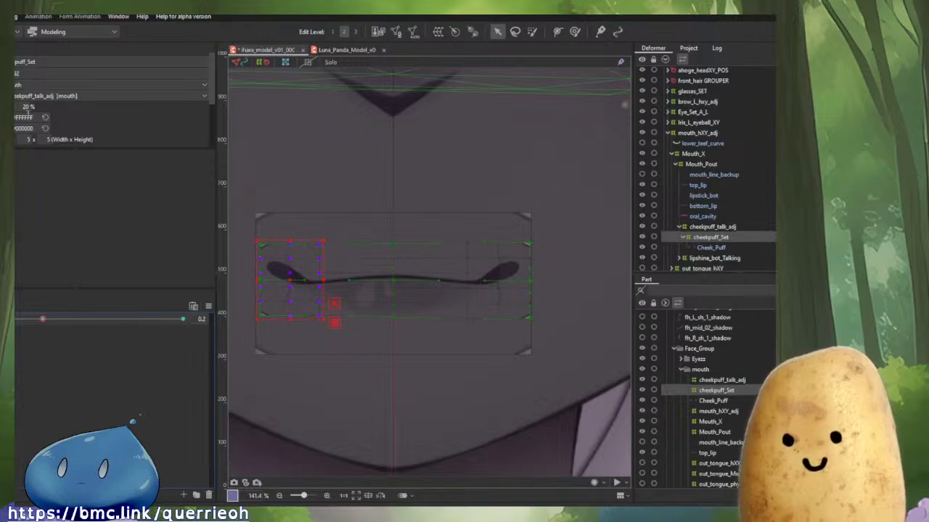
drag(42, 320, 241, 333)
scroll(79, 341, up, 5)
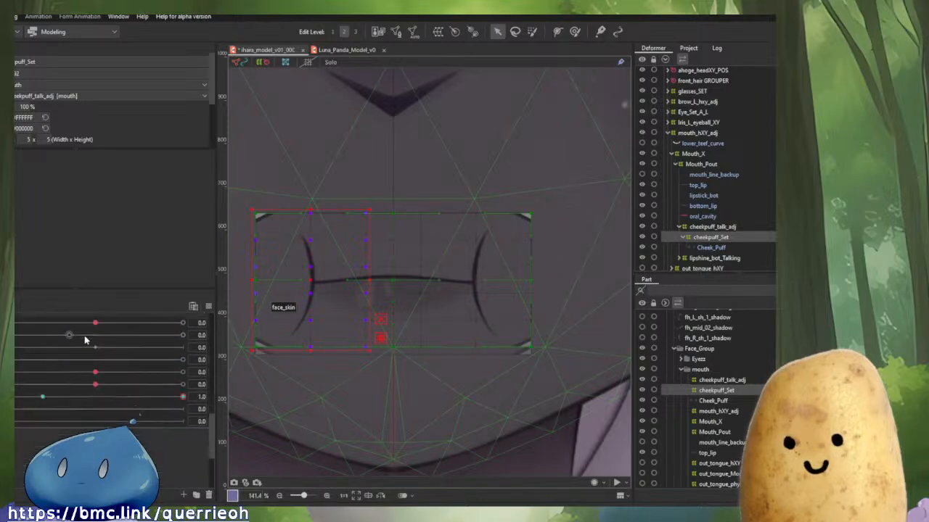
scroll(76, 342, down, 1)
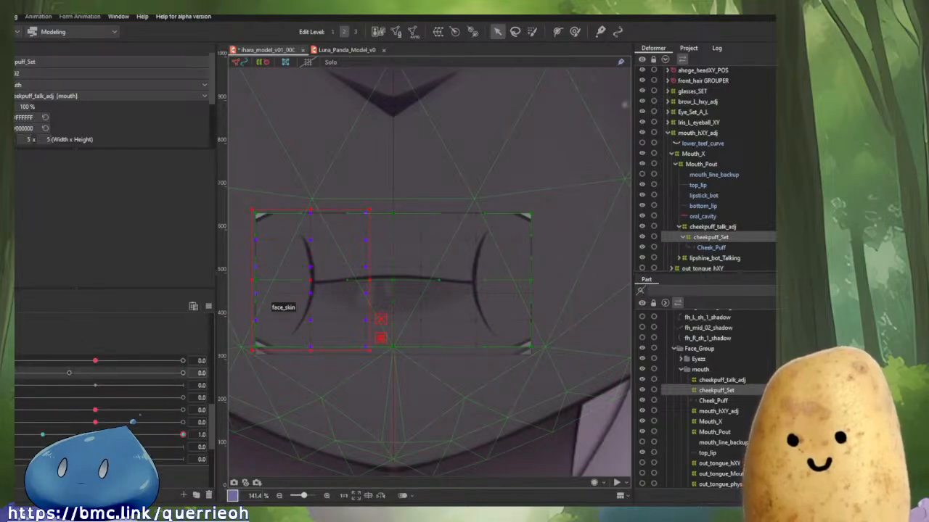
drag(8, 374, 15, 435)
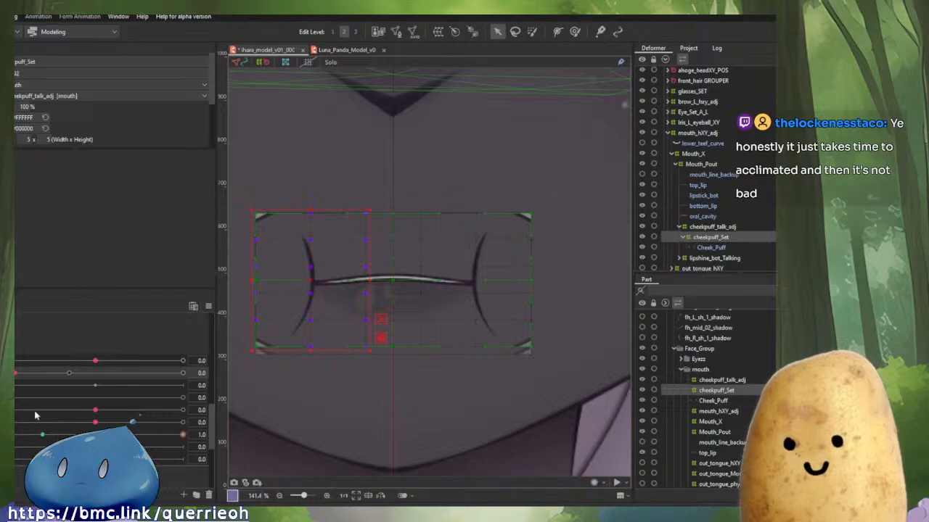
drag(16, 373, 8, 373)
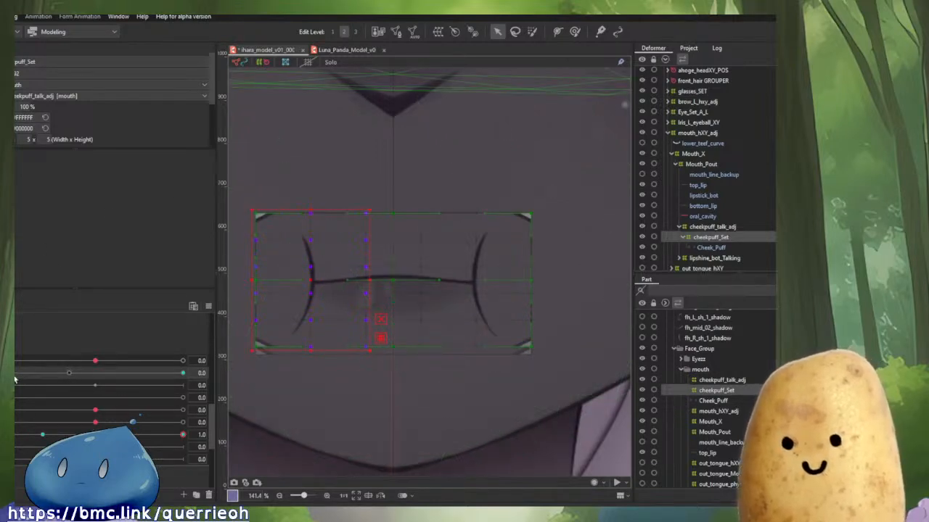
drag(15, 378, 58, 377)
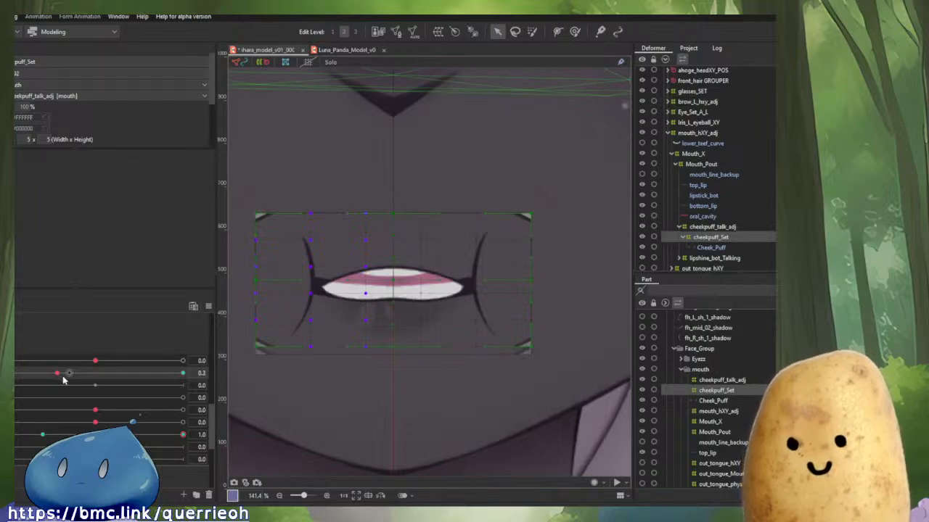
drag(63, 378, 183, 374)
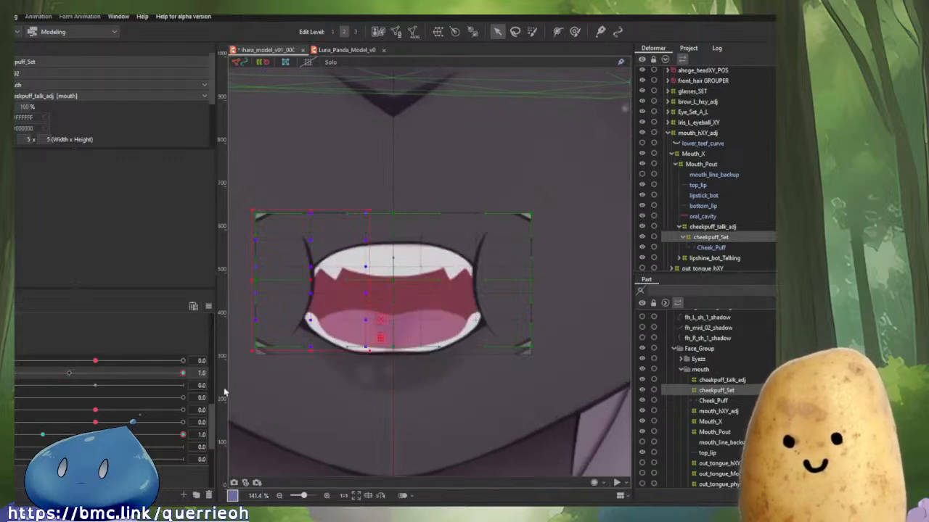
click(353, 51)
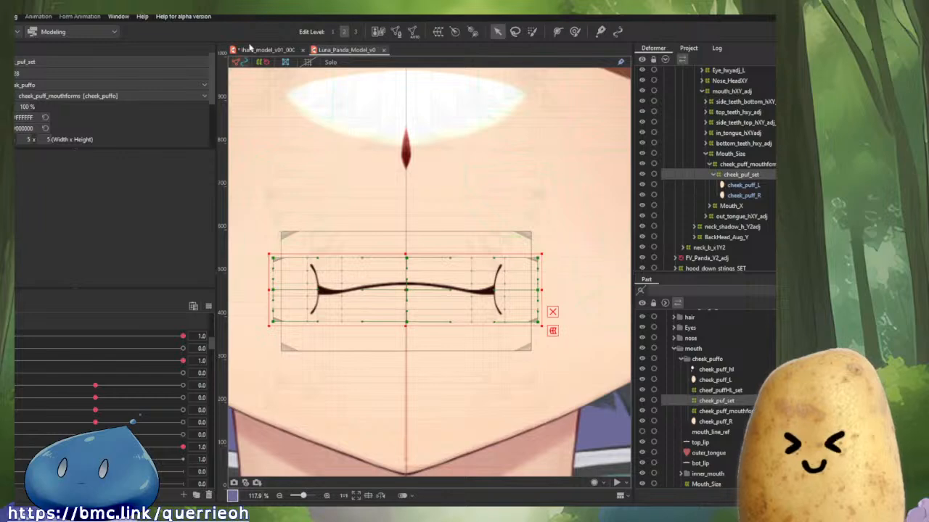
click(259, 50)
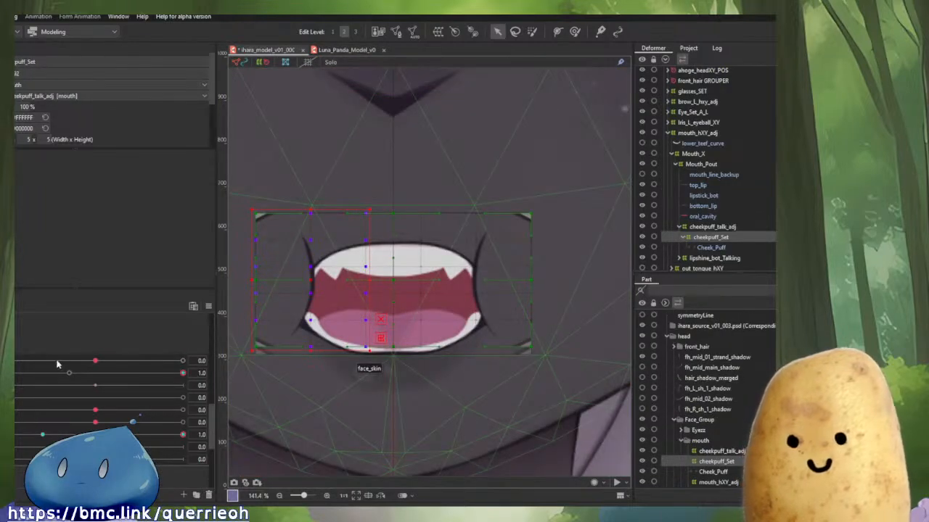
click(69, 373)
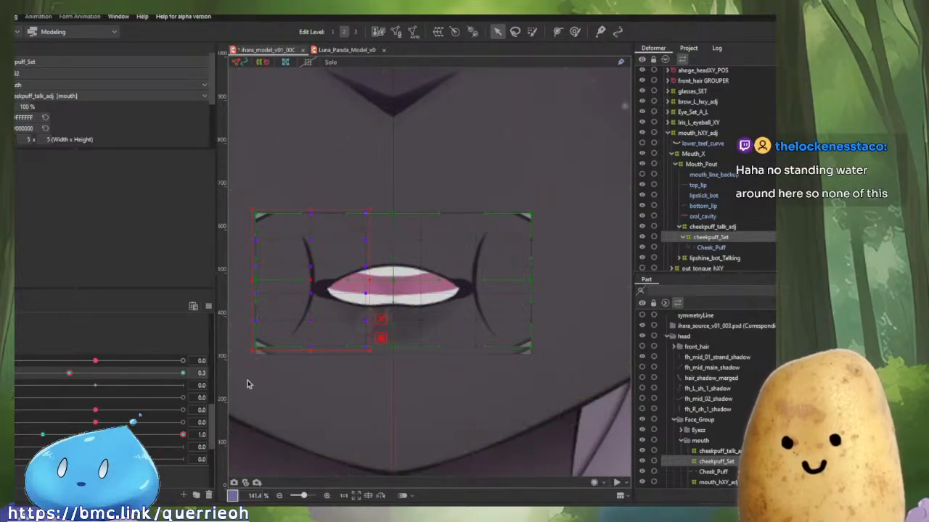
Reshape the cheekpuff_Set deformer around the partly open mouth with the deform brush, shrinking the brush size.
click(577, 32)
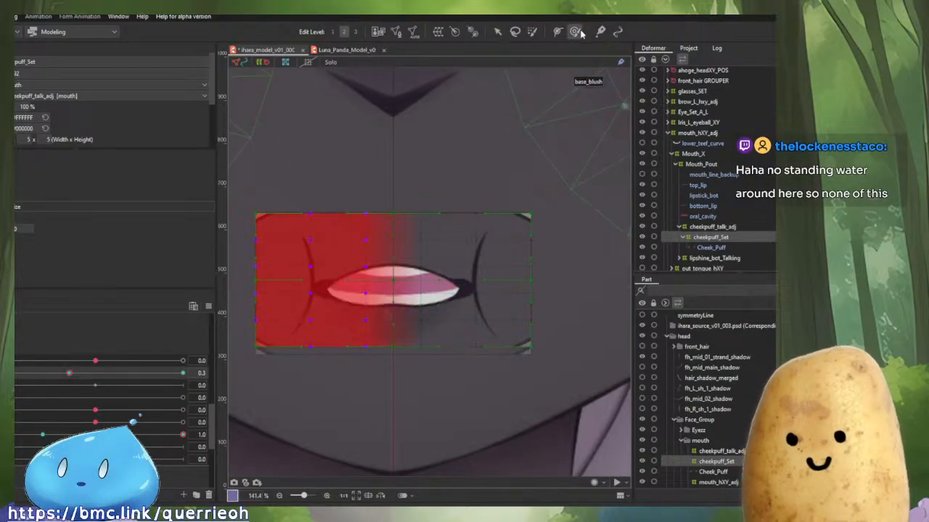
drag(493, 228, 549, 280)
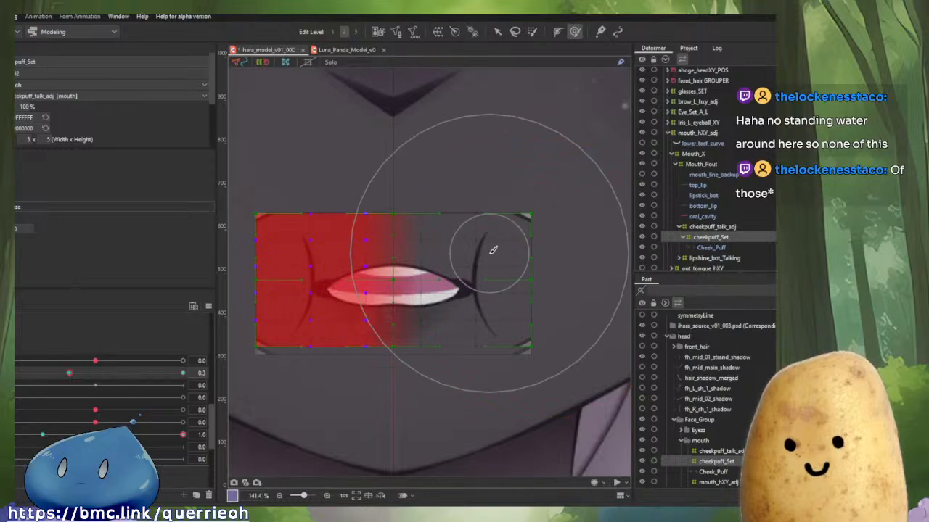
scroll(467, 201, down, 2)
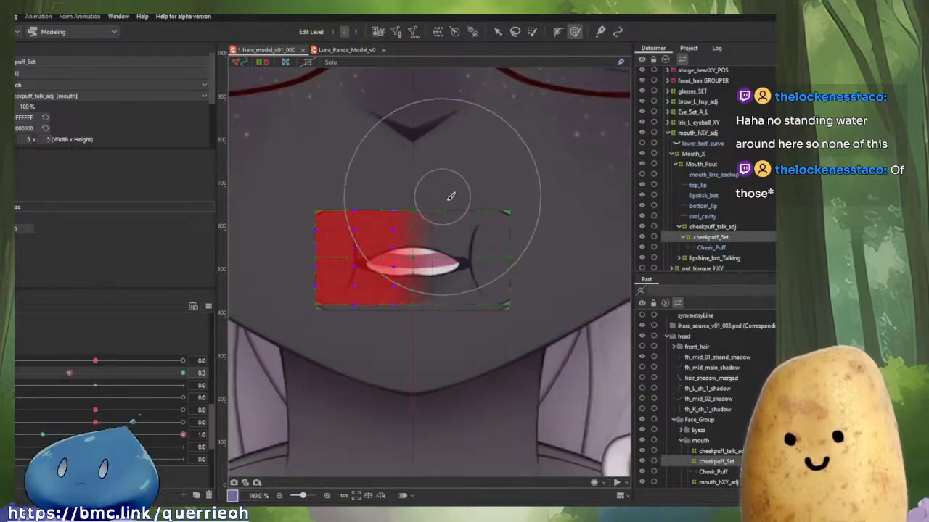
drag(445, 198, 554, 309)
drag(537, 264, 504, 275)
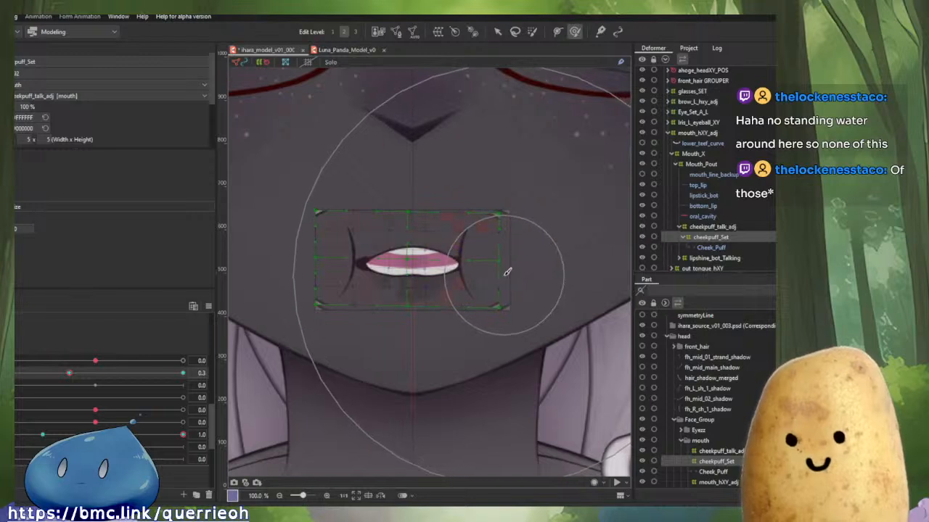
mouse_move(231, 302)
mouse_down()
mouse_move(352, 312)
mouse_move(431, 332)
mouse_move(290, 326)
mouse_up()
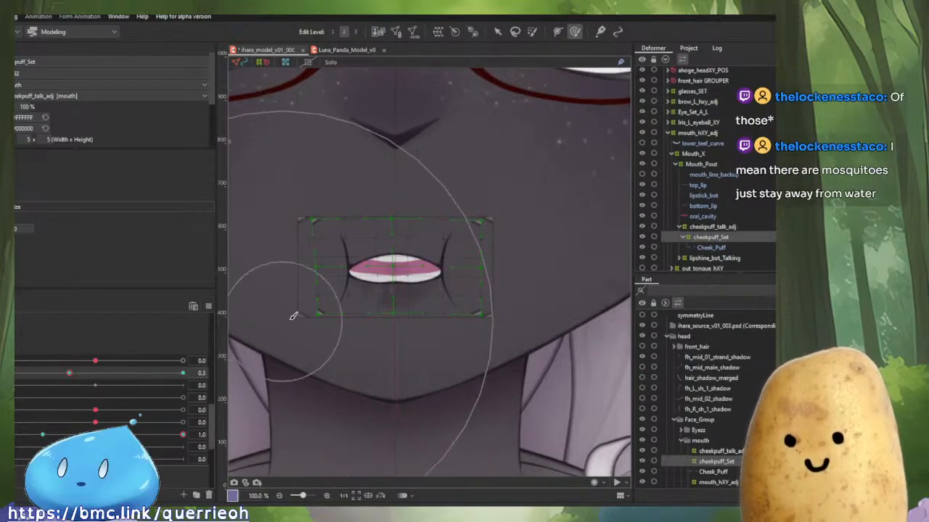
scroll(322, 267, up, 3)
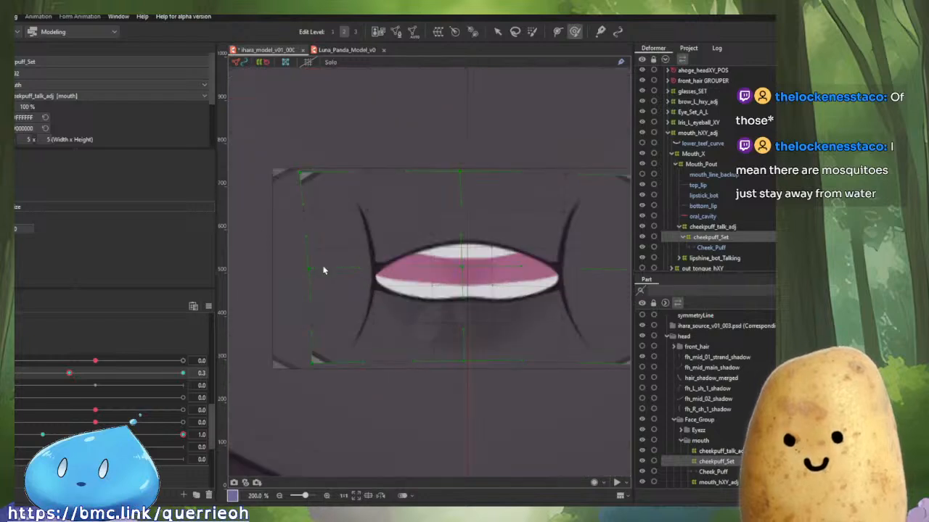
scroll(324, 270, down, 1)
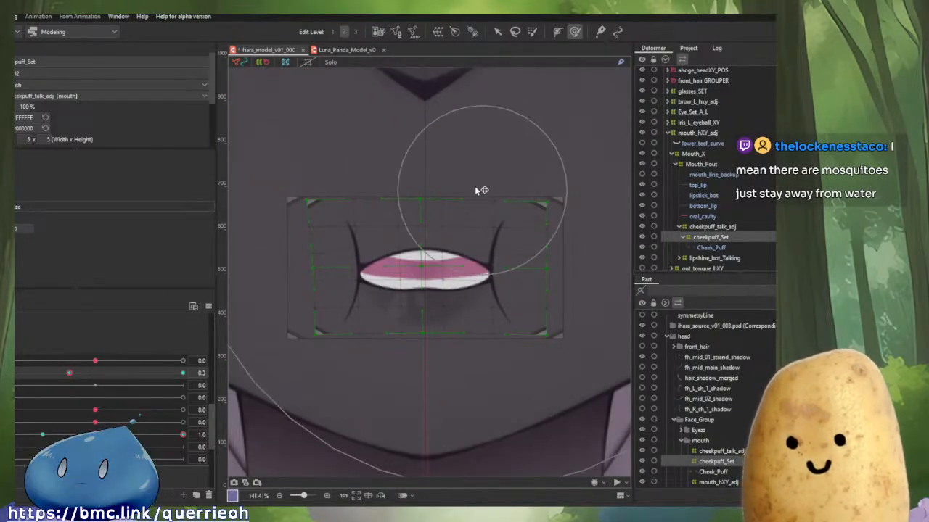
key(bracketleft)
drag(427, 206, 426, 192)
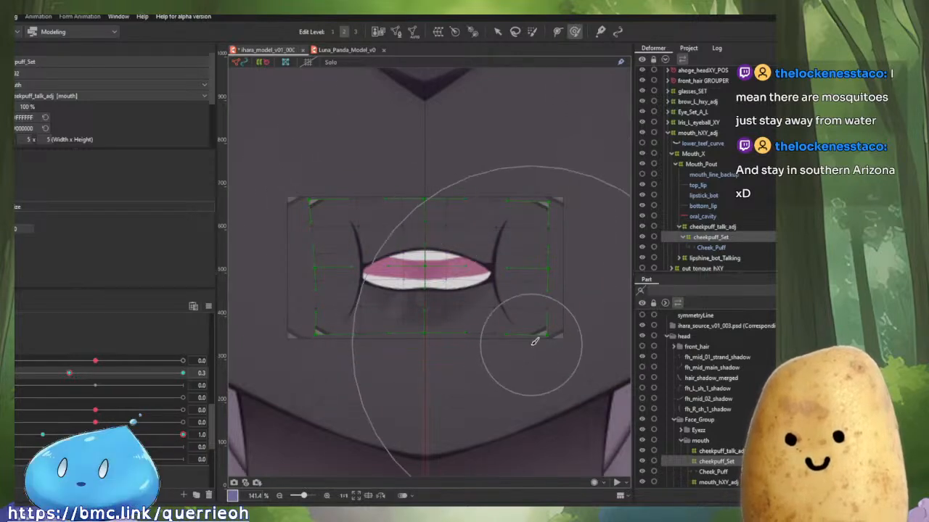
drag(594, 368, 586, 364)
Open the mouth parameter fully and set the cheekpuff_Set opacity to 0%.
mouse_move(66, 375)
mouse_down()
mouse_move(13, 374)
mouse_move(60, 374)
mouse_up()
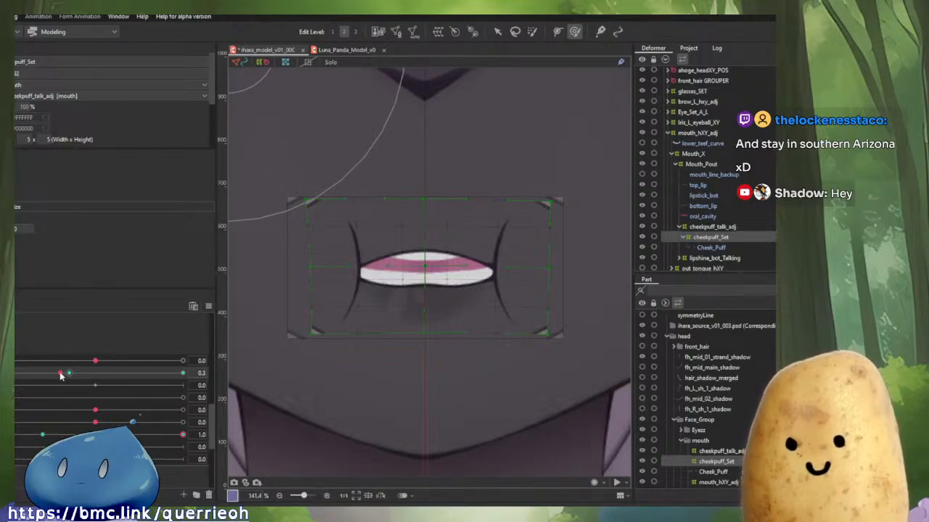
drag(66, 378, 190, 376)
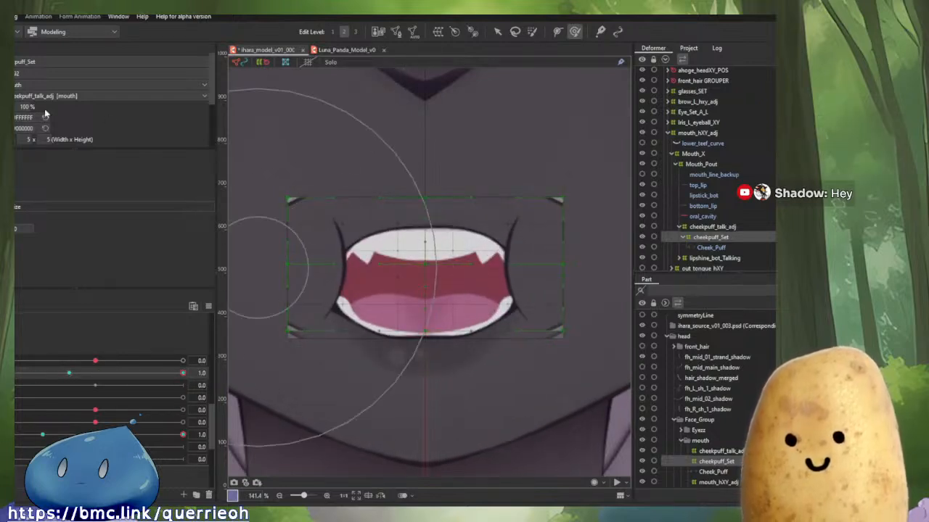
drag(26, 111, 3, 111)
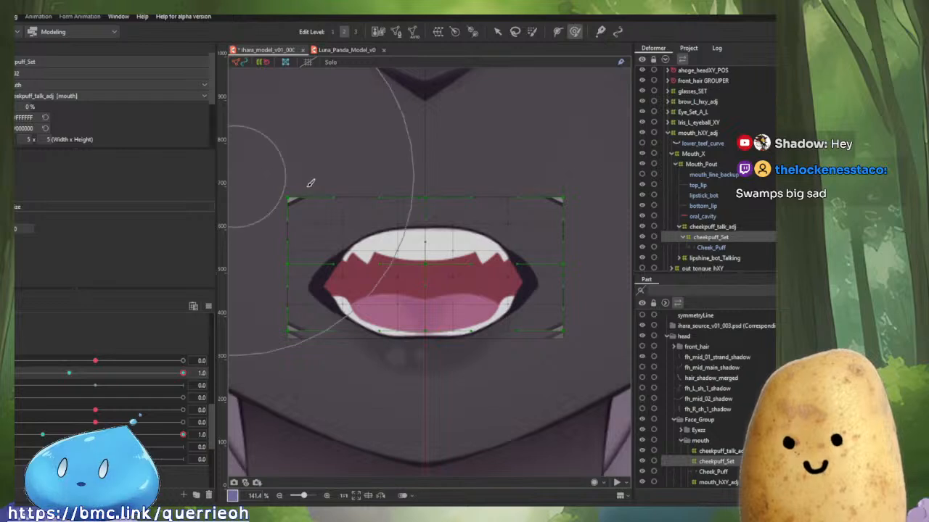
Select the right-side points of cheekpuff_Set and scale and move them onto the open mouth's right corner.
key(v)
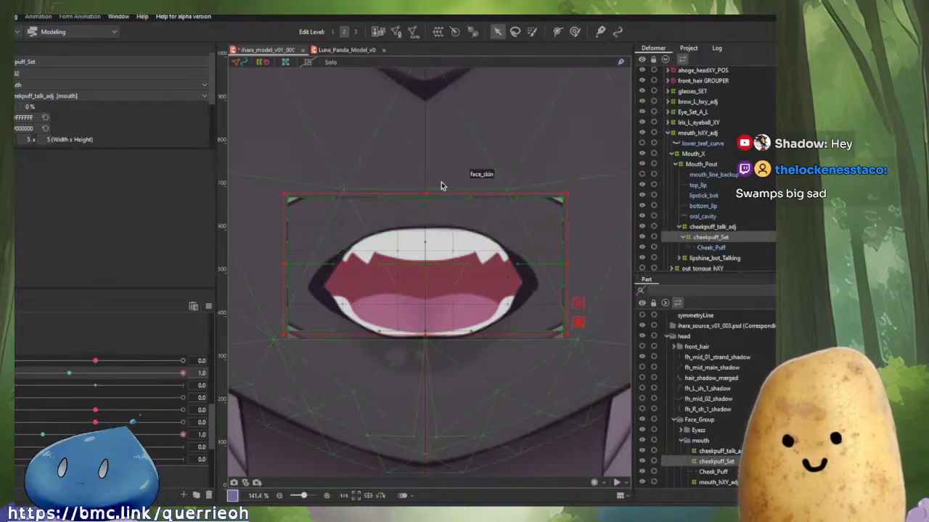
drag(440, 182, 589, 343)
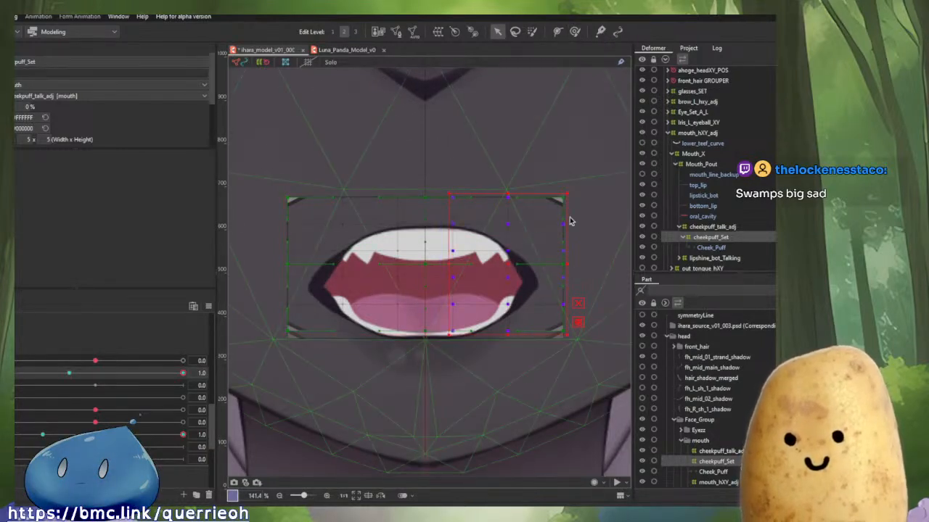
drag(566, 191, 540, 238)
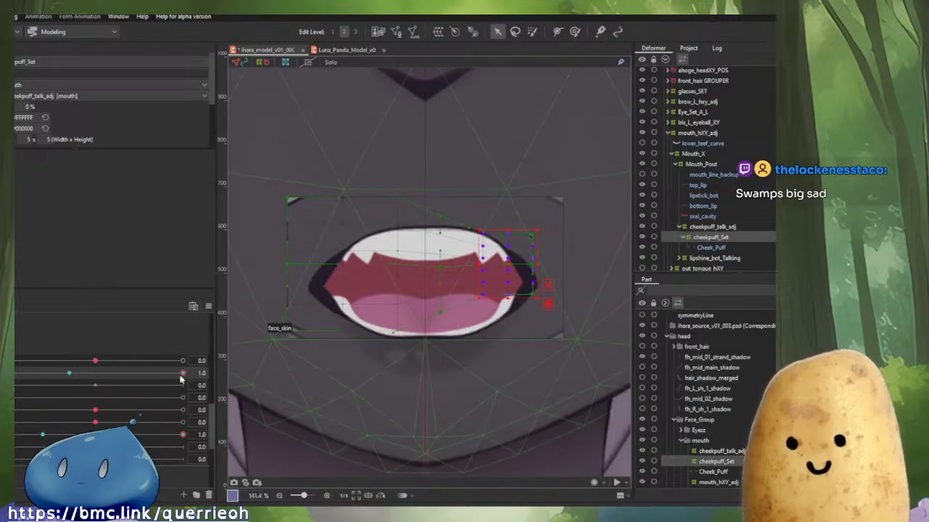
mouse_move(182, 375)
mouse_down()
mouse_move(8, 379)
mouse_move(192, 386)
mouse_up()
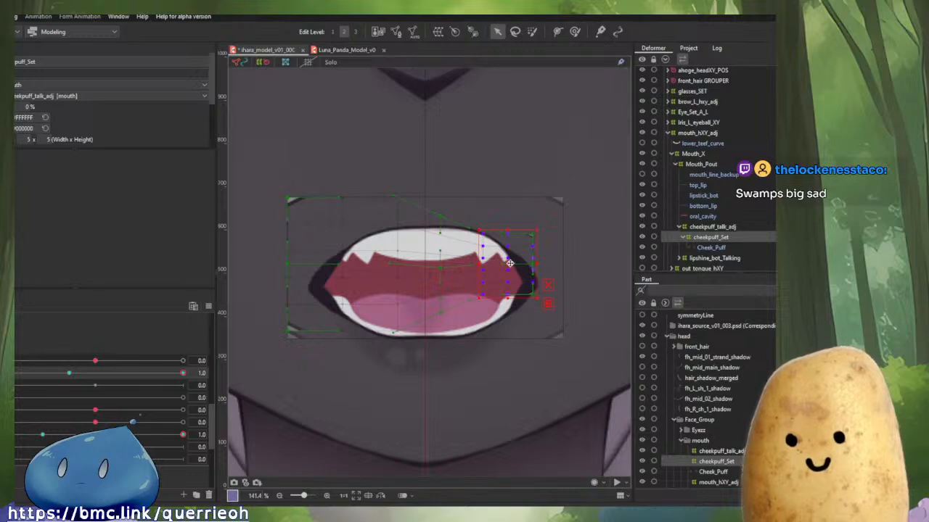
drag(510, 263, 537, 267)
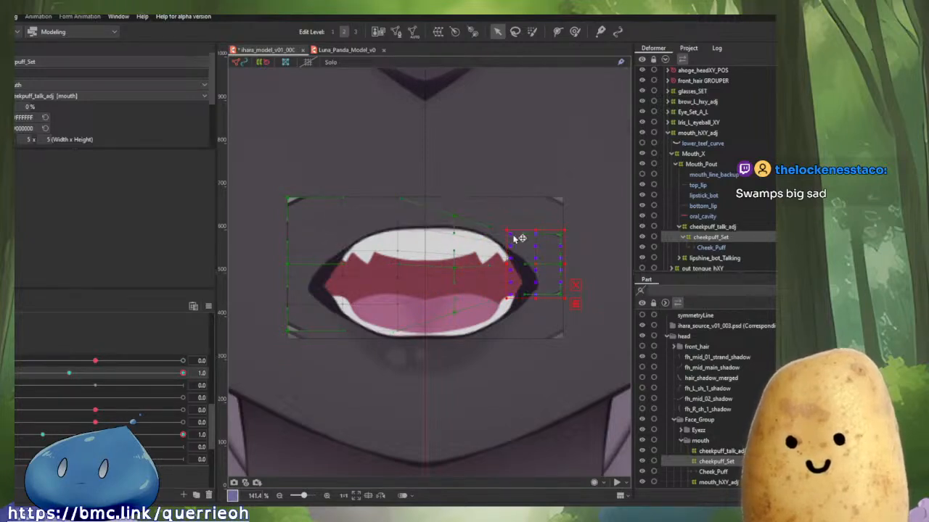
drag(506, 226, 513, 235)
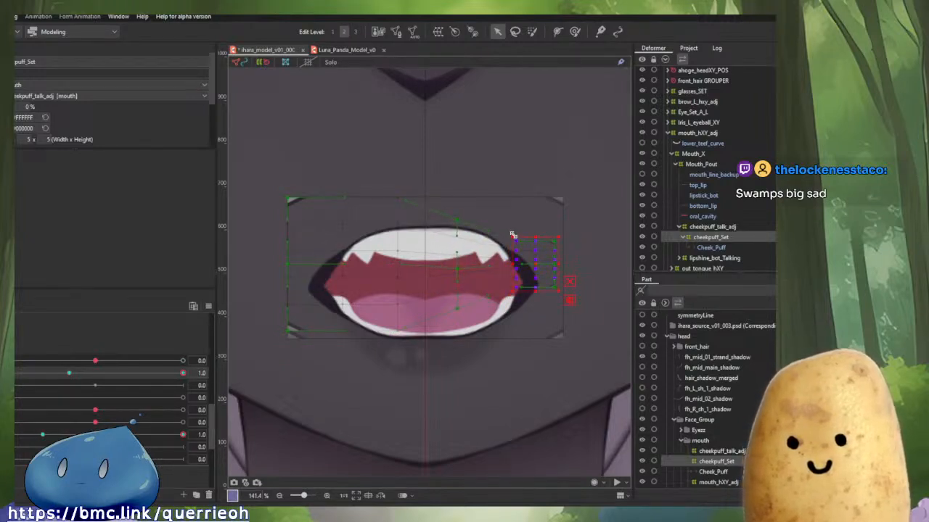
drag(536, 265, 540, 266)
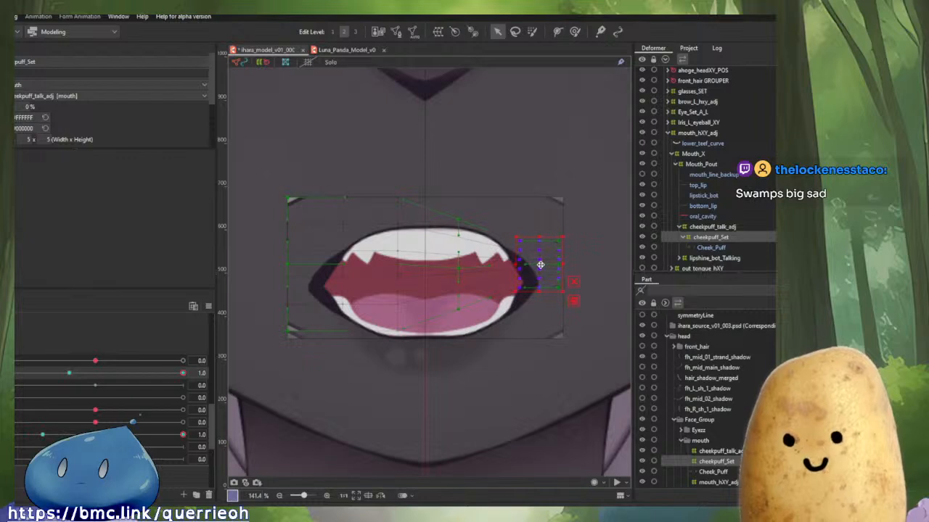
Select the left-side points, move them onto the open mouth's left corner, and scrub the mouth parameter to check.
drag(280, 176, 435, 404)
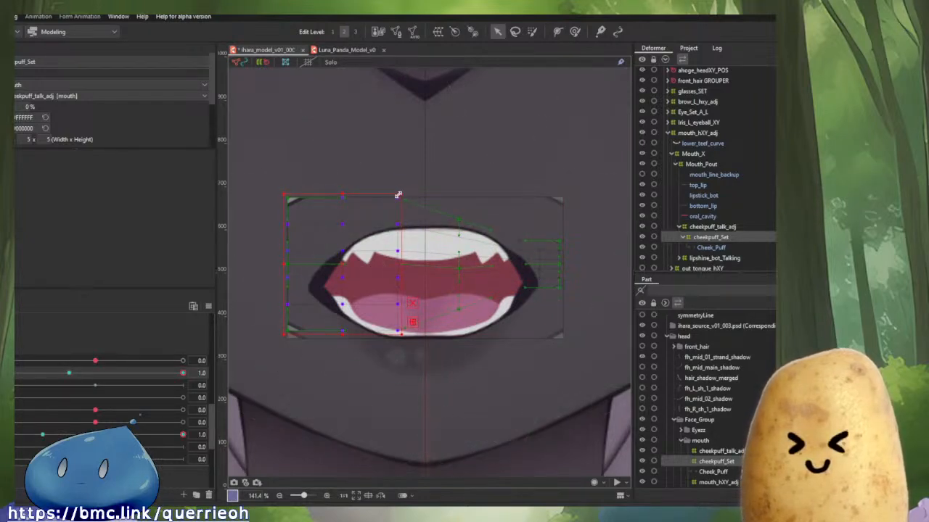
drag(399, 193, 308, 271)
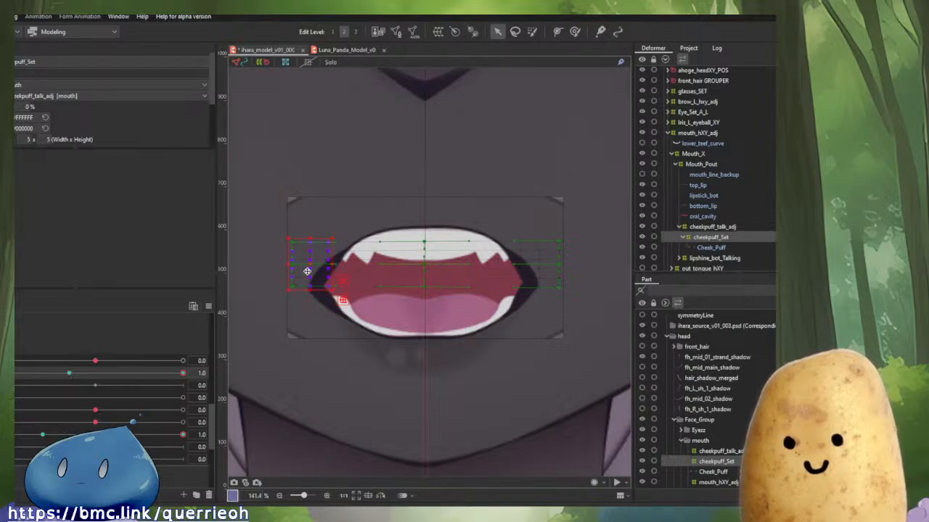
drag(186, 374, 205, 387)
click(76, 373)
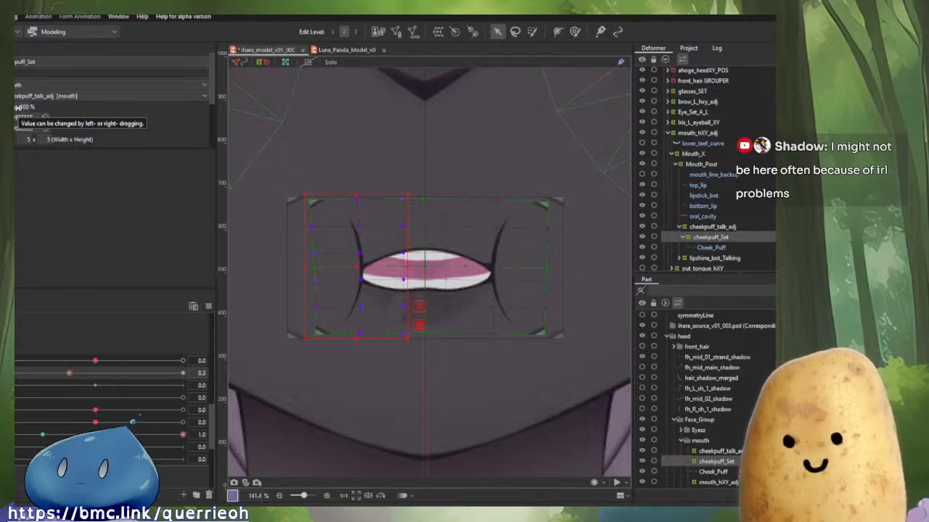
Scrub the mouth-open parameter around 0.2 and 0.3, undoing and redoing the last edit to compare the cheek shapes.
drag(17, 108, 17, 107)
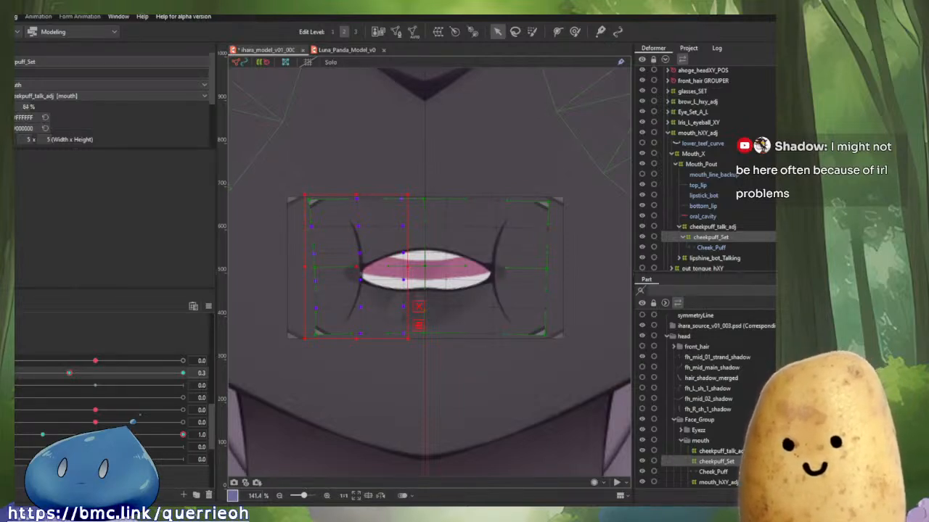
drag(69, 373, 8, 373)
click(79, 377)
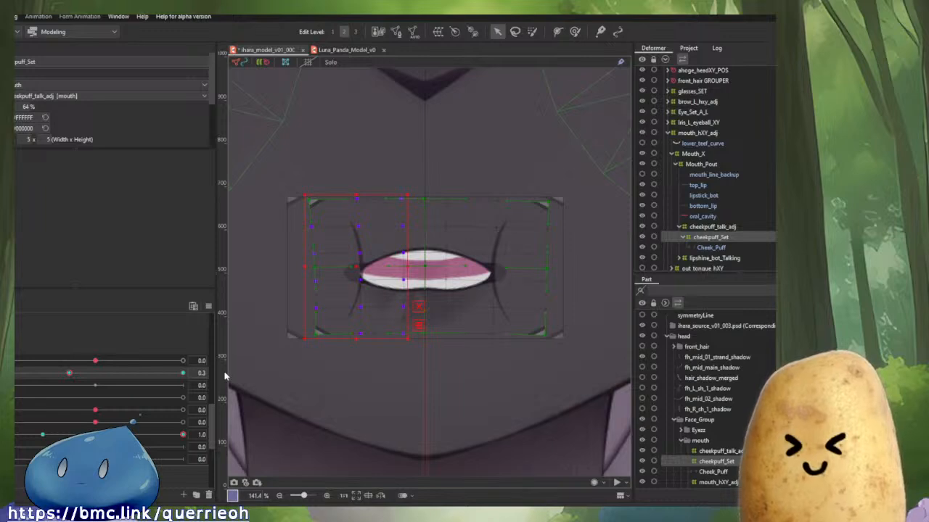
key(ctrl+z)
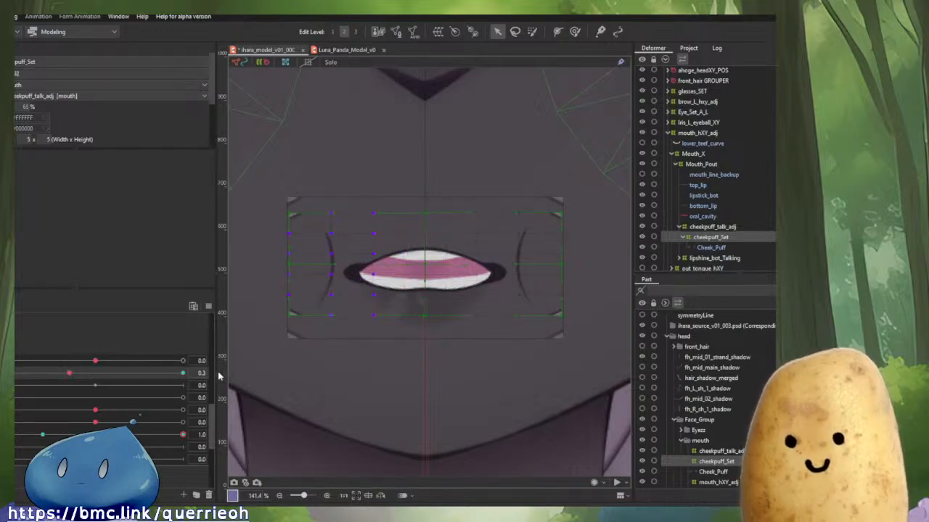
key(ctrl+y)
drag(67, 374, 37, 377)
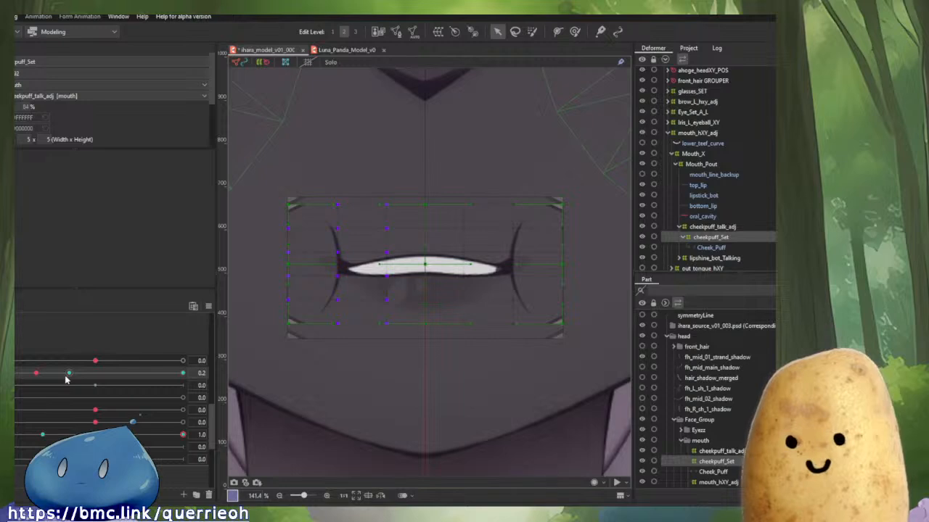
click(67, 375)
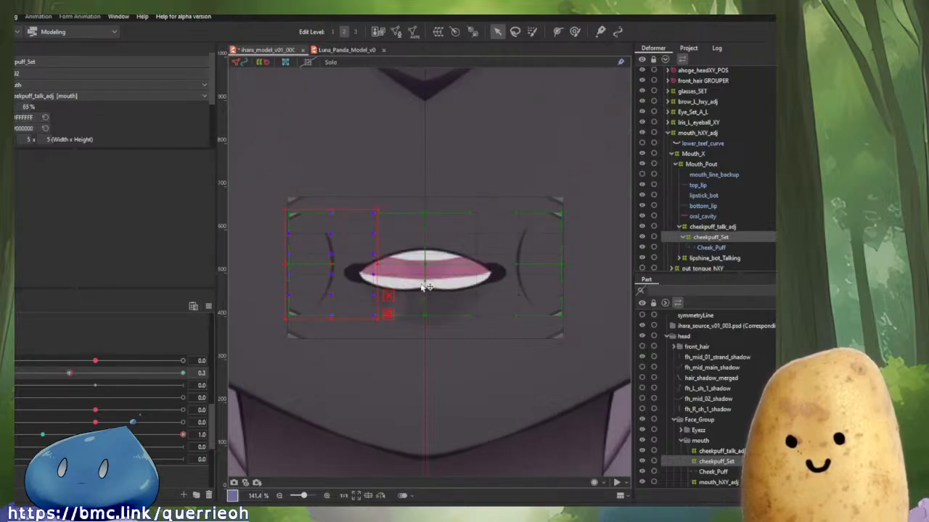
At mouth value 0.3, move the left-side points onto the mouth's left corner and the right-side points onto its right corner.
drag(334, 261, 365, 267)
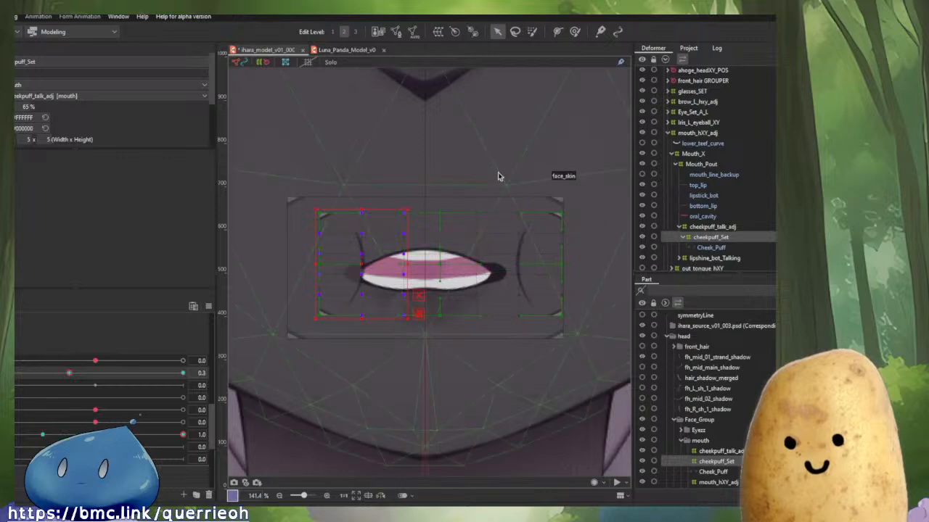
drag(455, 185, 601, 339)
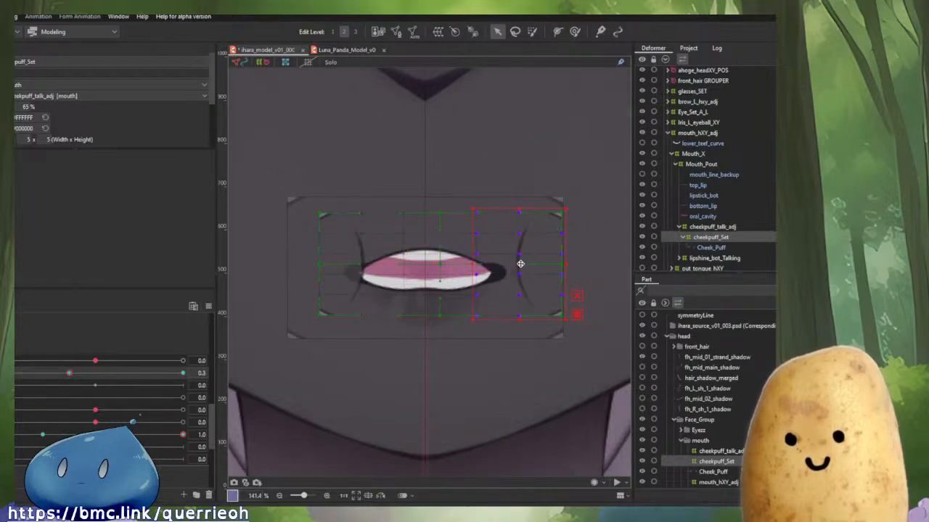
drag(518, 265, 490, 267)
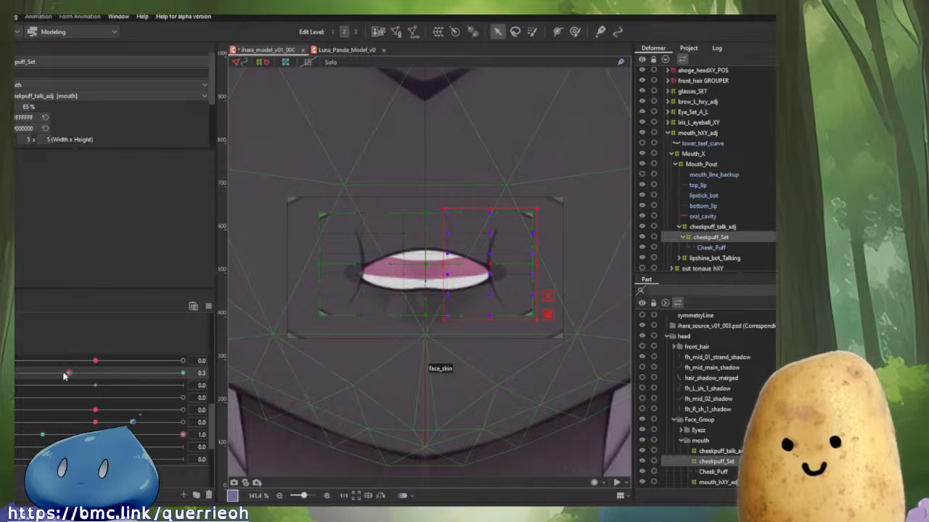
Scrub the mouth-open and mouth-form parameters to check how the cheek puff follows the mouth.
drag(65, 373, 62, 438)
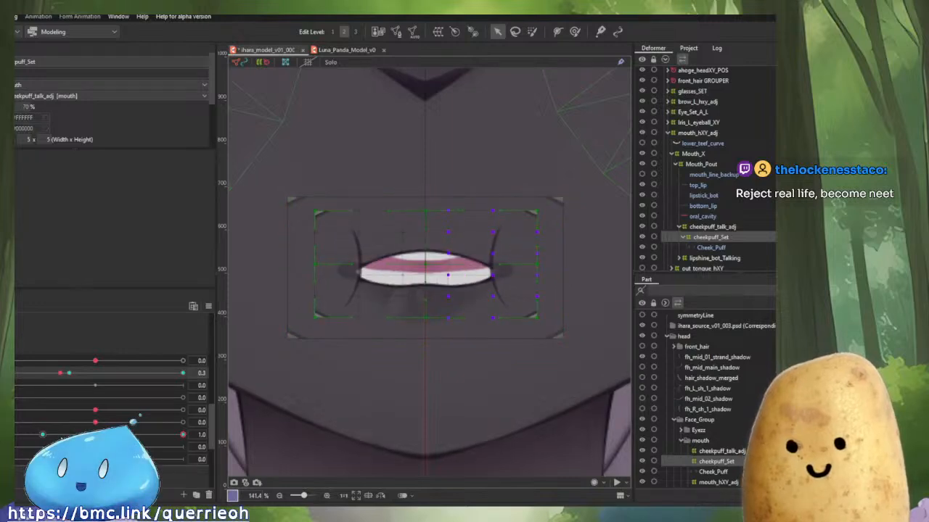
click(69, 372)
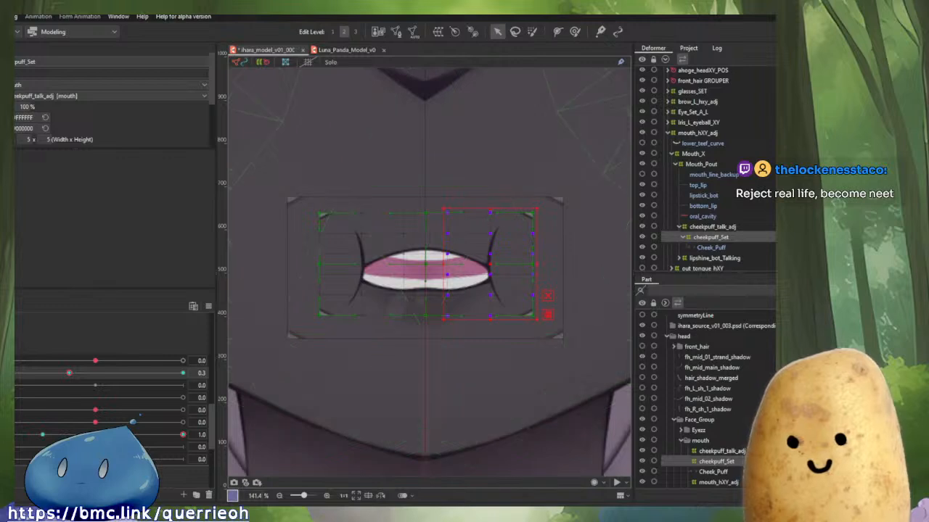
drag(94, 362, 8, 364)
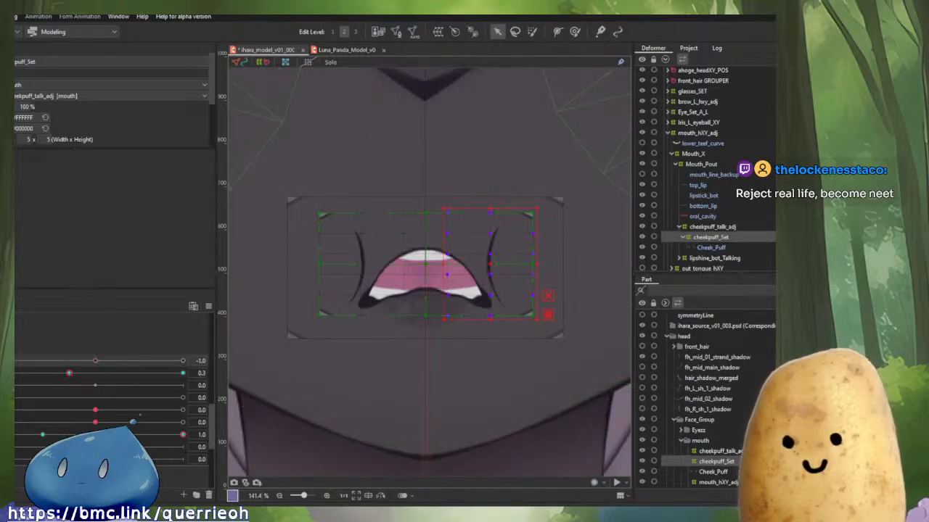
drag(84, 377, 186, 377)
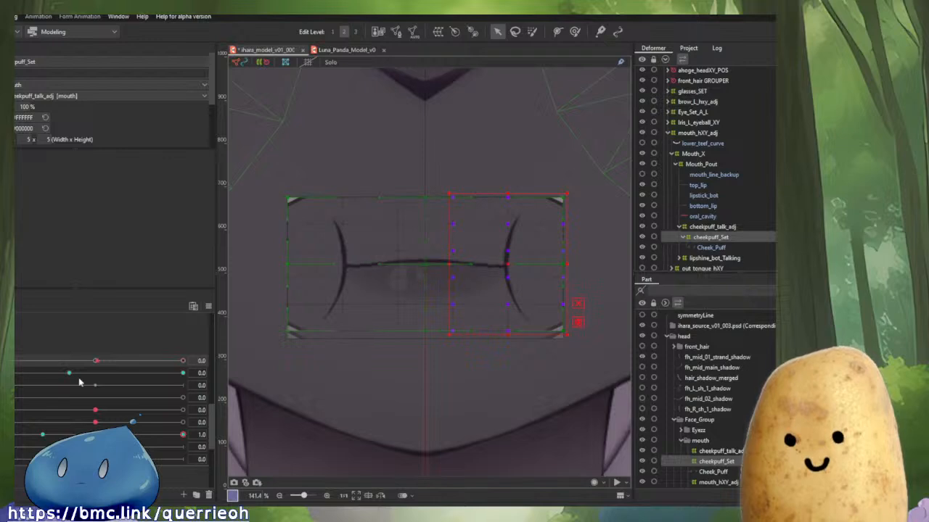
drag(261, 388, 286, 401)
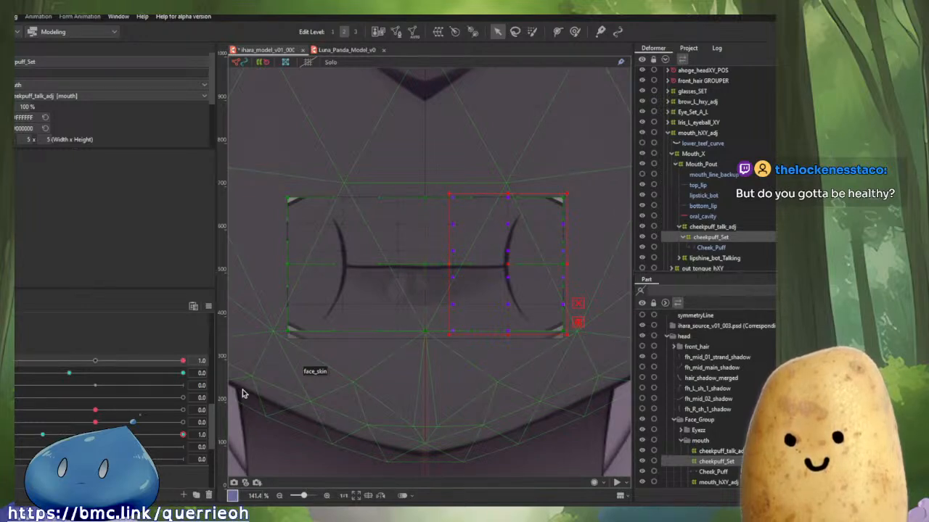
drag(22, 374, 71, 378)
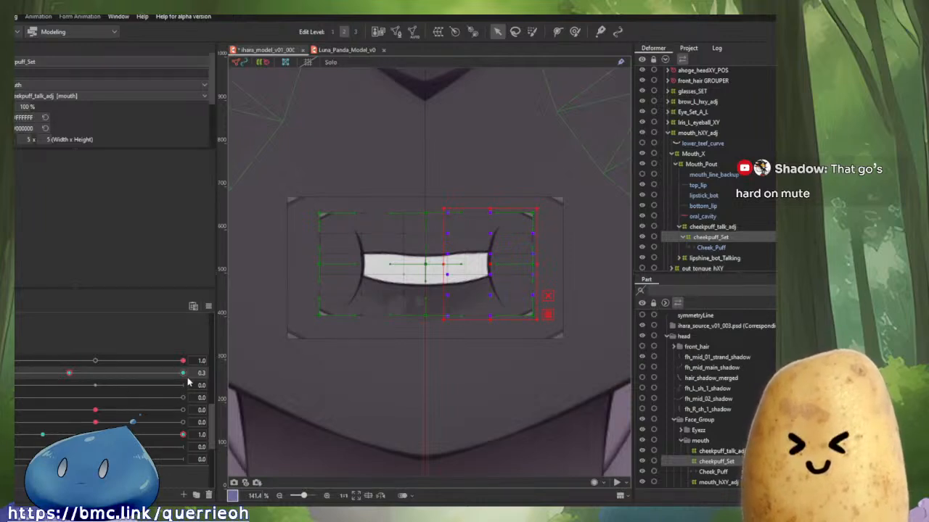
click(67, 374)
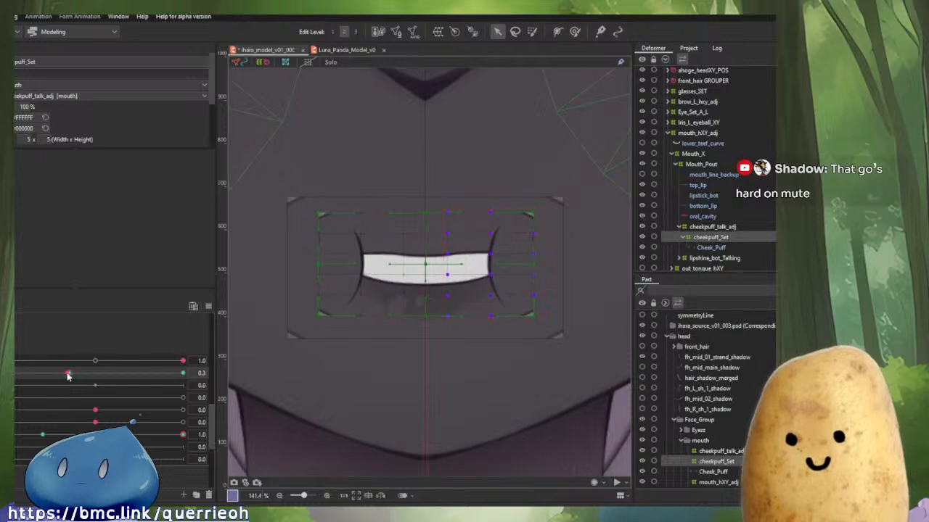
mouse_move(67, 374)
mouse_down()
mouse_move(25, 374)
mouse_move(162, 375)
mouse_move(25, 375)
mouse_move(114, 374)
mouse_move(101, 387)
mouse_move(51, 389)
mouse_move(71, 377)
mouse_move(55, 374)
mouse_move(194, 377)
mouse_move(70, 374)
mouse_up()
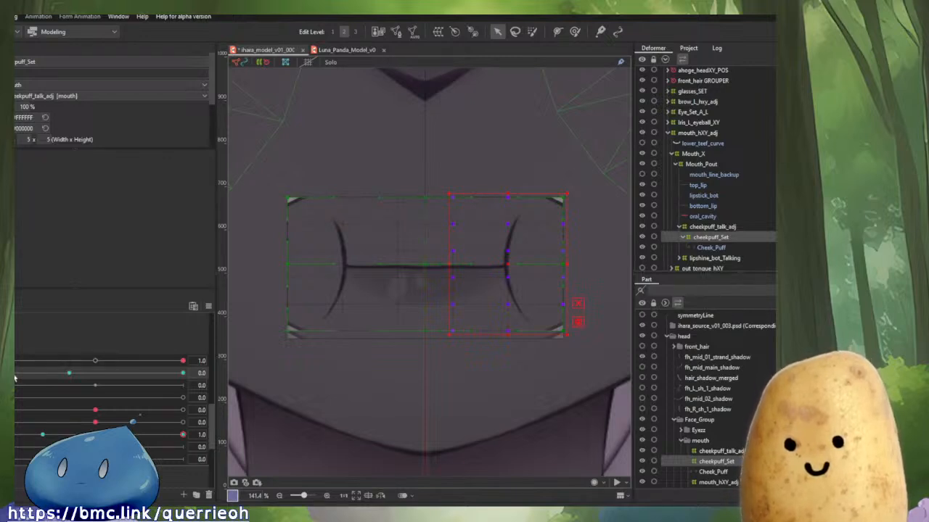
drag(14, 378, 51, 385)
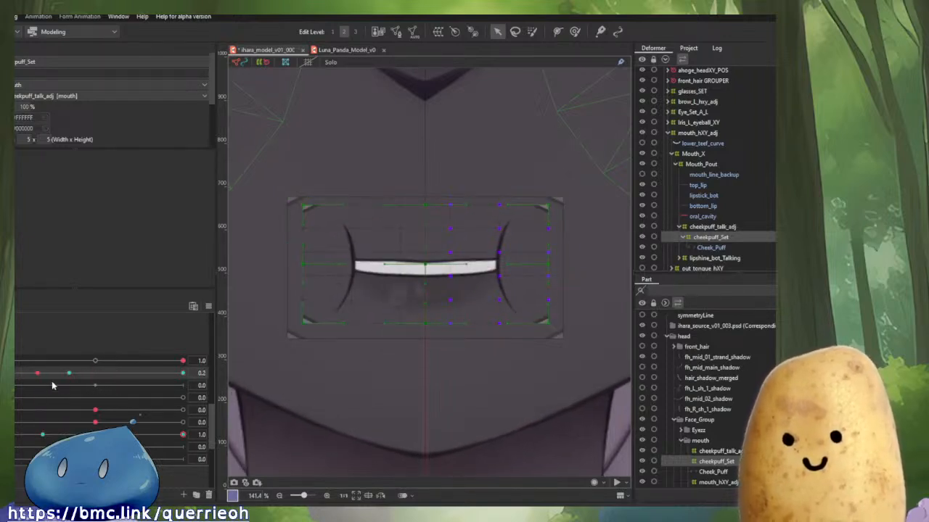
Set the mouth parameter to 0.3 and set the cheekpuff_Set opacity to 0% there.
click(68, 373)
click(29, 107)
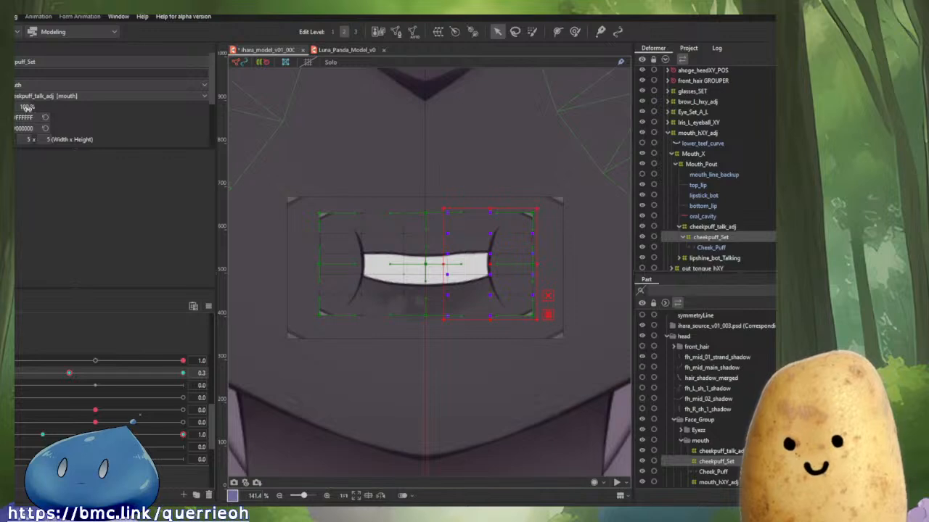
text(0)
key(Return)
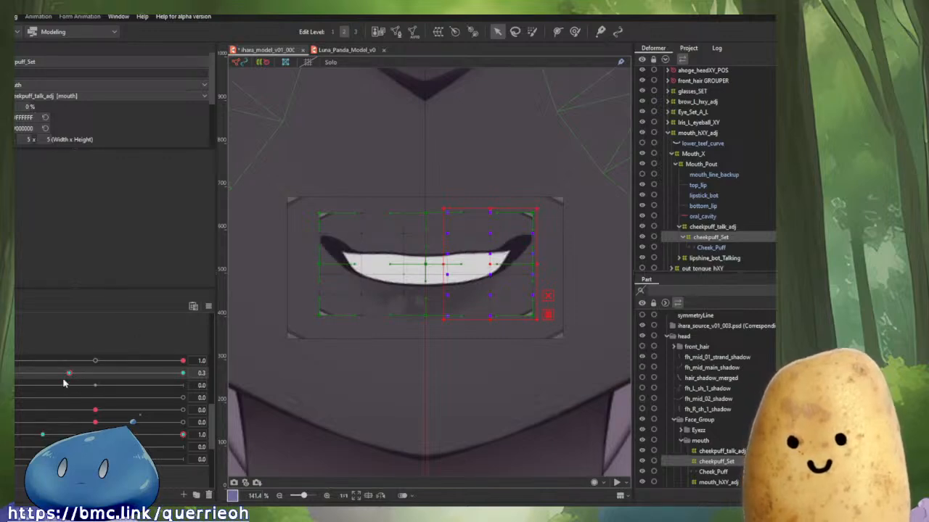
Scrub the mouth-open and mouth-form parameters between closed and fully open to check the cheek fade.
drag(68, 375, 239, 380)
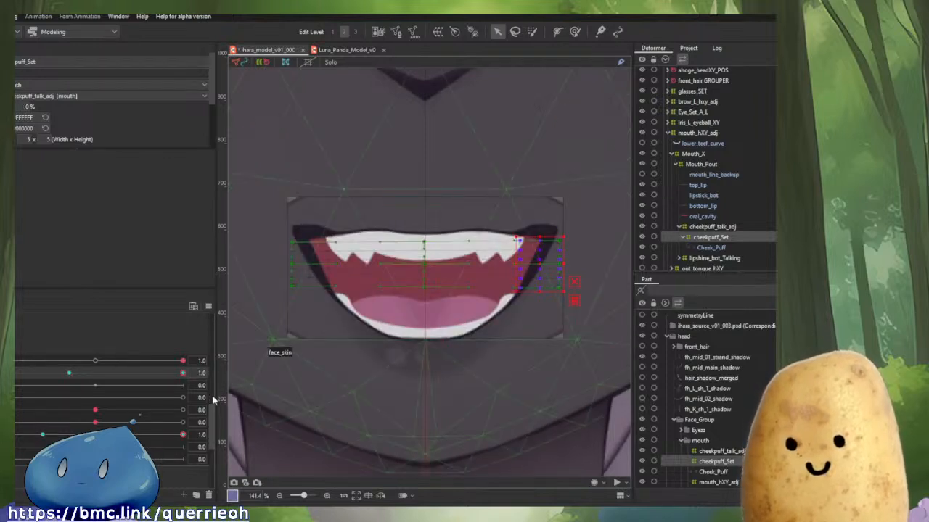
click(182, 435)
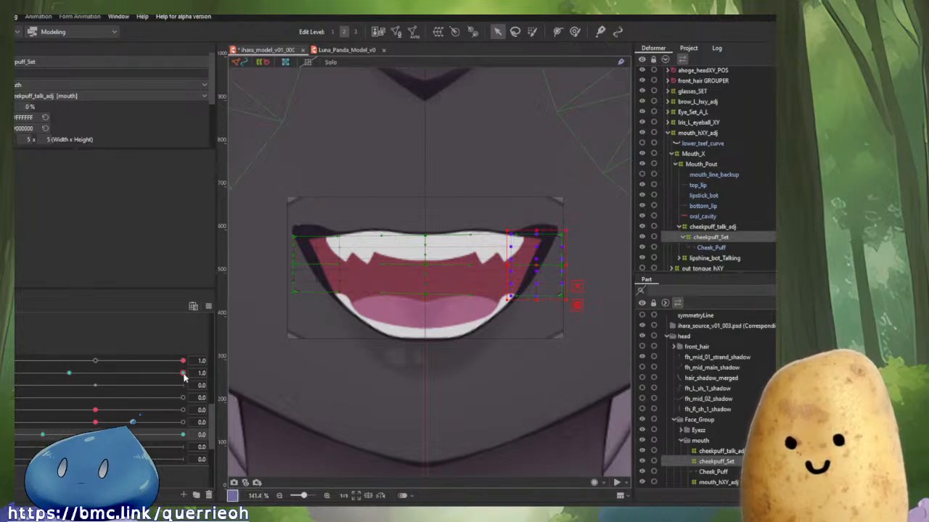
drag(183, 374, 7, 388)
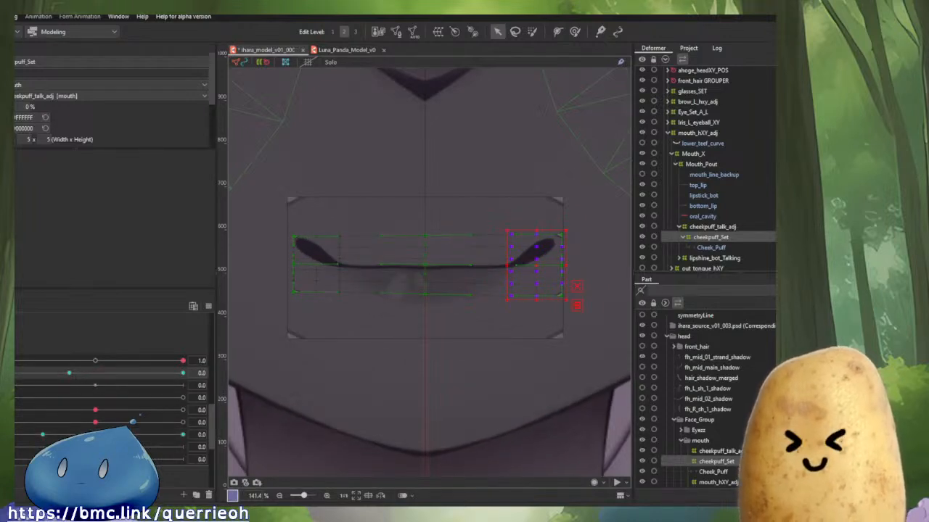
click(43, 437)
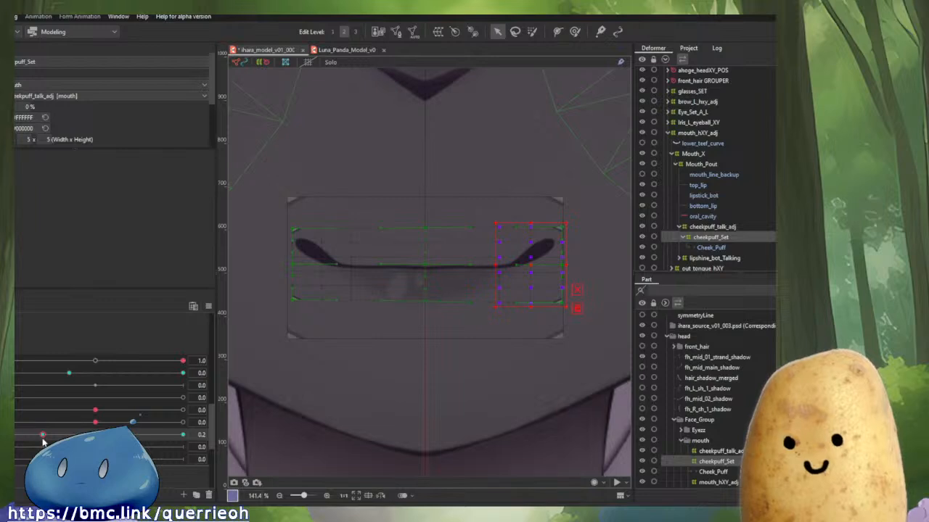
drag(42, 438, 183, 435)
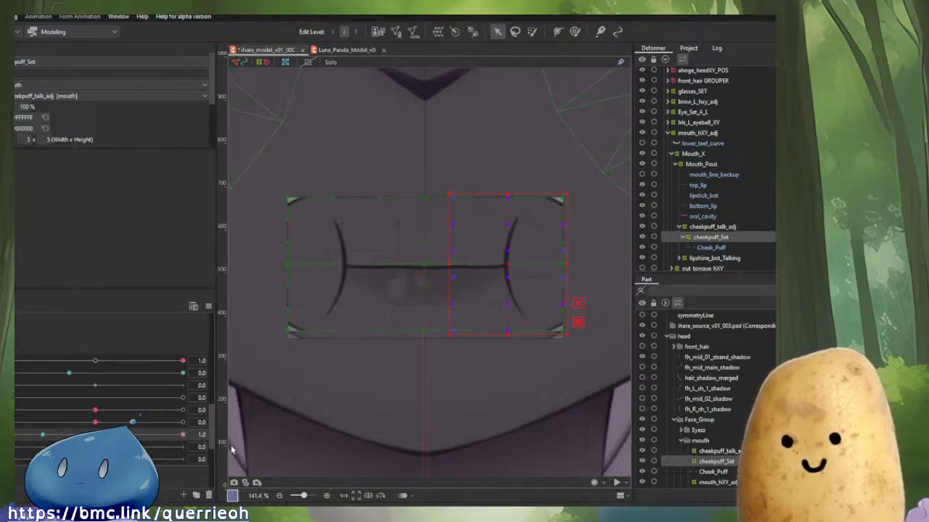
drag(8, 374, 14, 377)
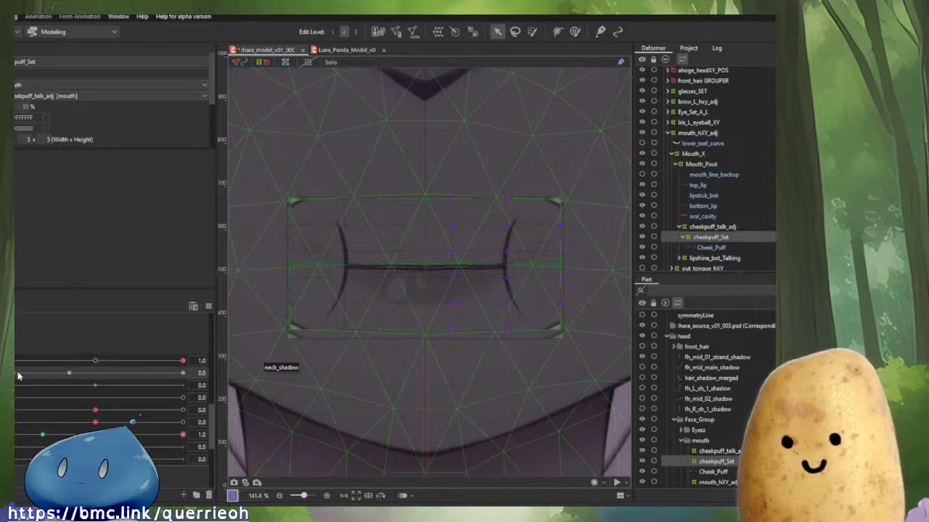
mouse_move(16, 373)
mouse_down()
mouse_move(69, 375)
mouse_move(12, 374)
mouse_up()
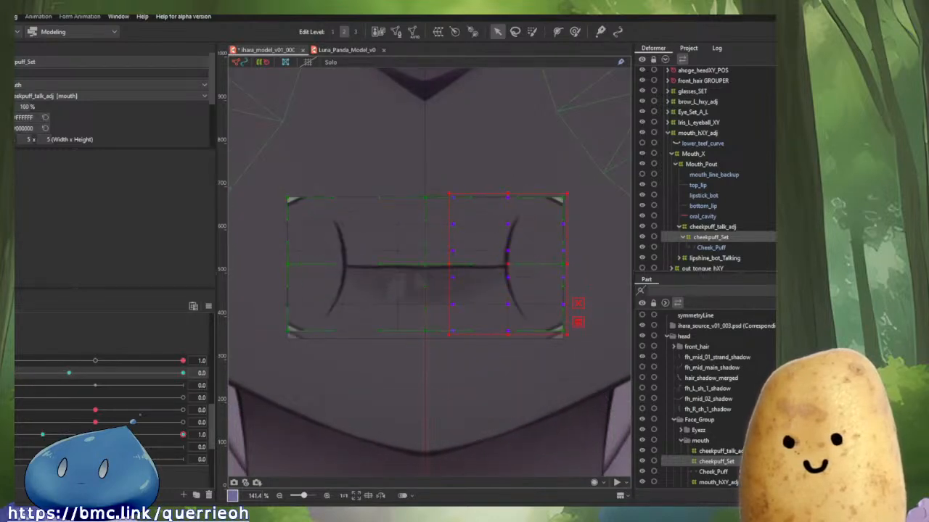
click(64, 375)
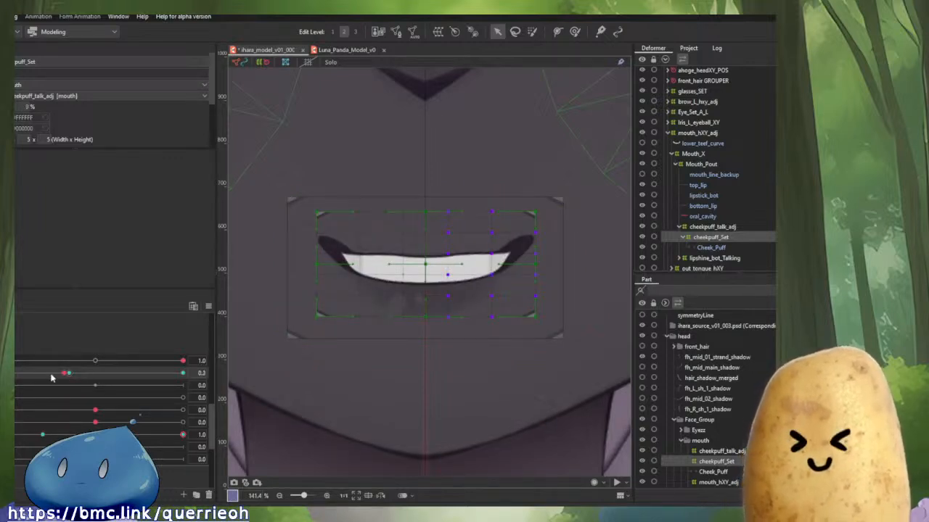
mouse_move(63, 377)
mouse_down()
mouse_move(44, 375)
mouse_move(190, 386)
mouse_move(8, 390)
mouse_move(43, 378)
mouse_move(94, 379)
mouse_move(8, 380)
mouse_move(58, 379)
mouse_move(47, 378)
mouse_up()
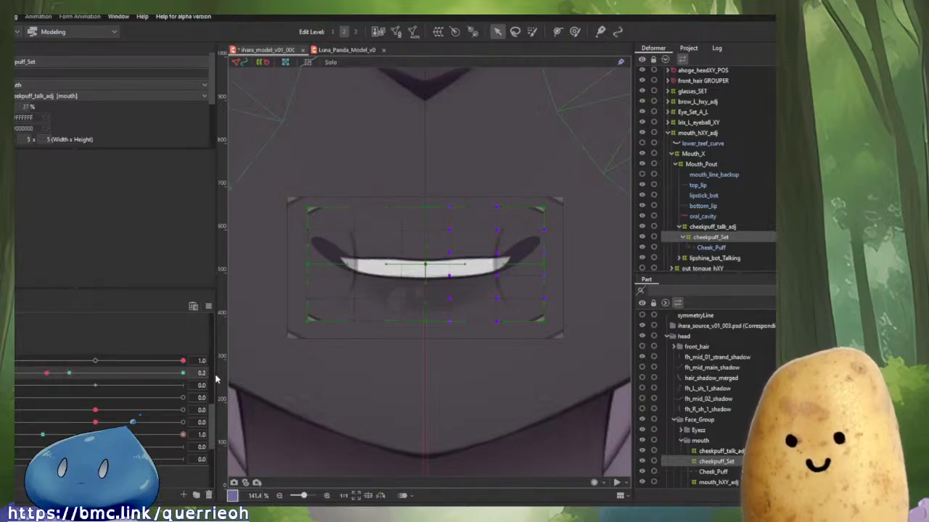
Set the cheekpuff_Set opacity to 100% at mouth value 0.2.
key(k)
drag(21, 107, 74, 107)
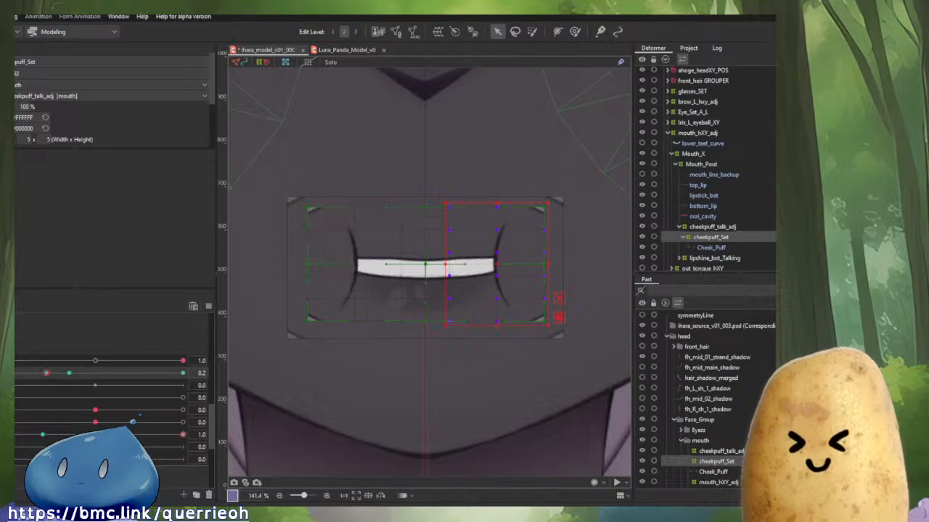
drag(46, 374, 68, 380)
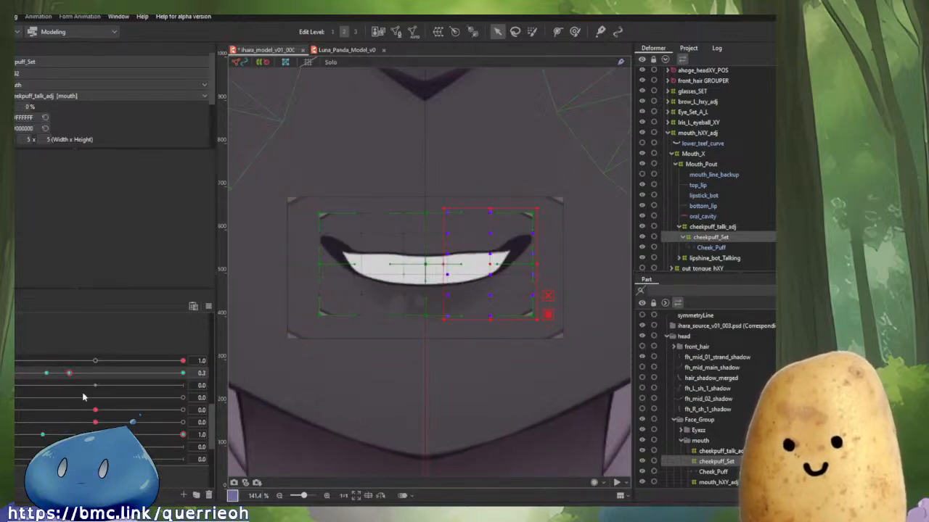
Paste the copied deformer shape onto cheekpuff_Set at mouth value 0.3, then reselect cheekpuff_Set in the deformer list.
click(185, 374)
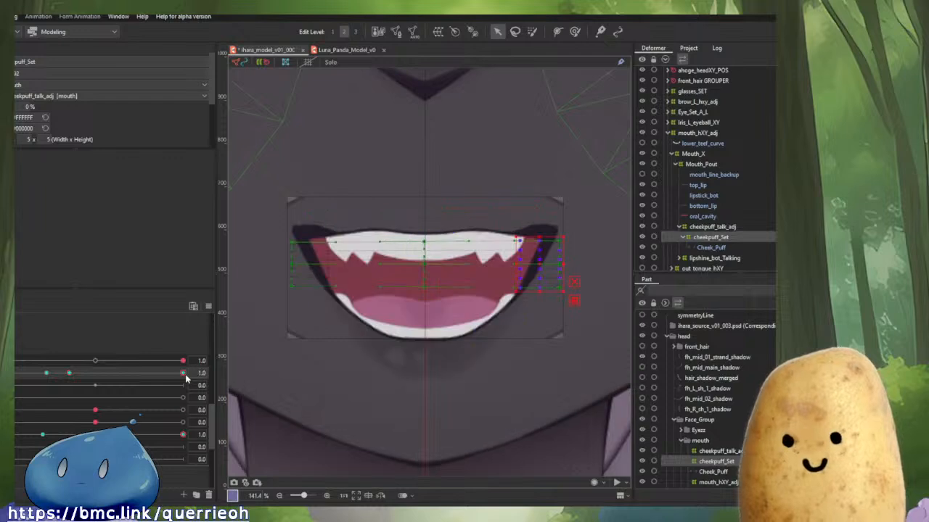
click(70, 375)
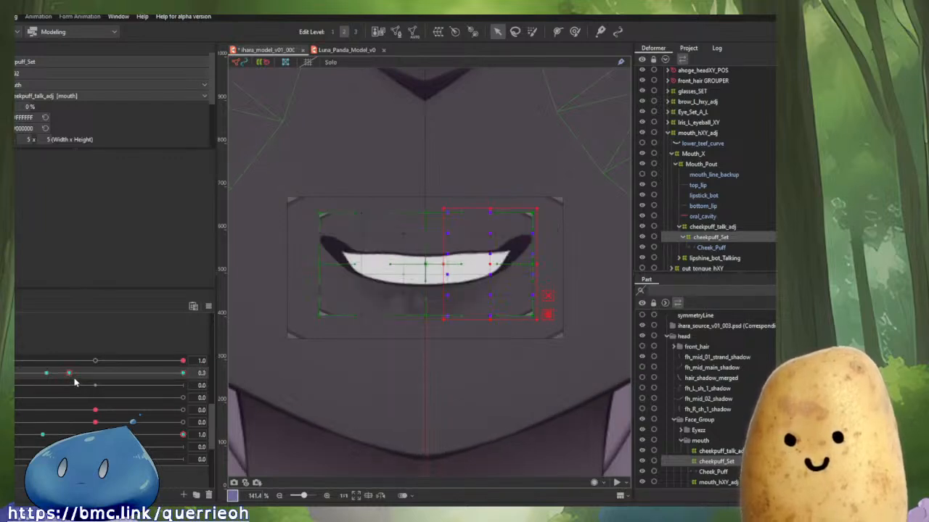
key(ctrl+v)
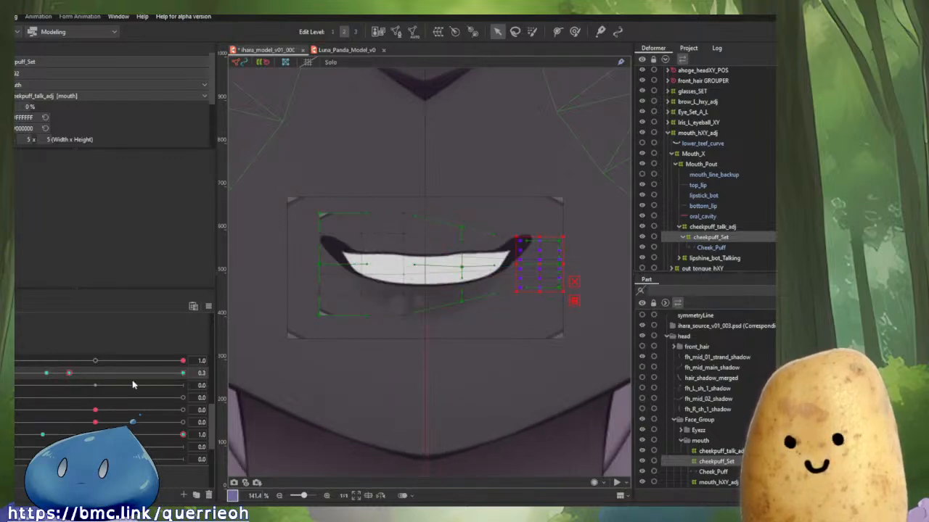
click(183, 374)
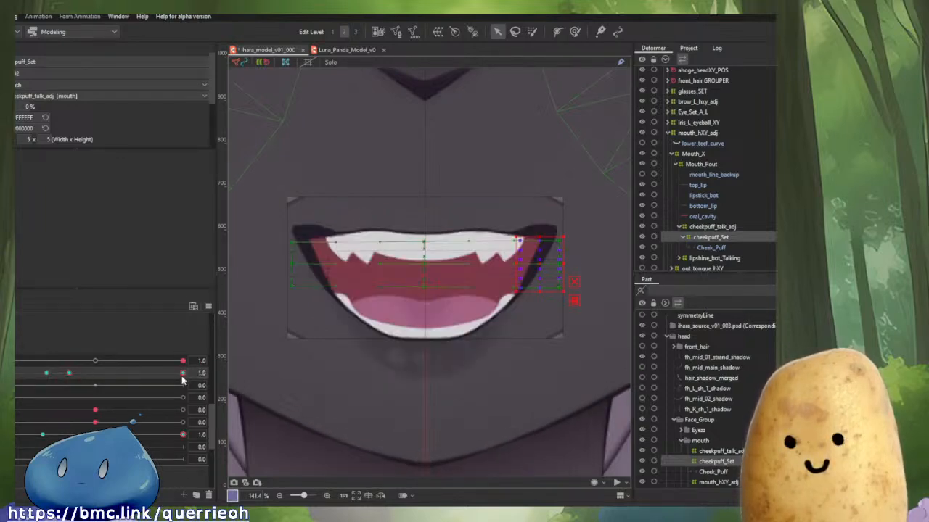
ctrl+click(708, 239)
click(706, 241)
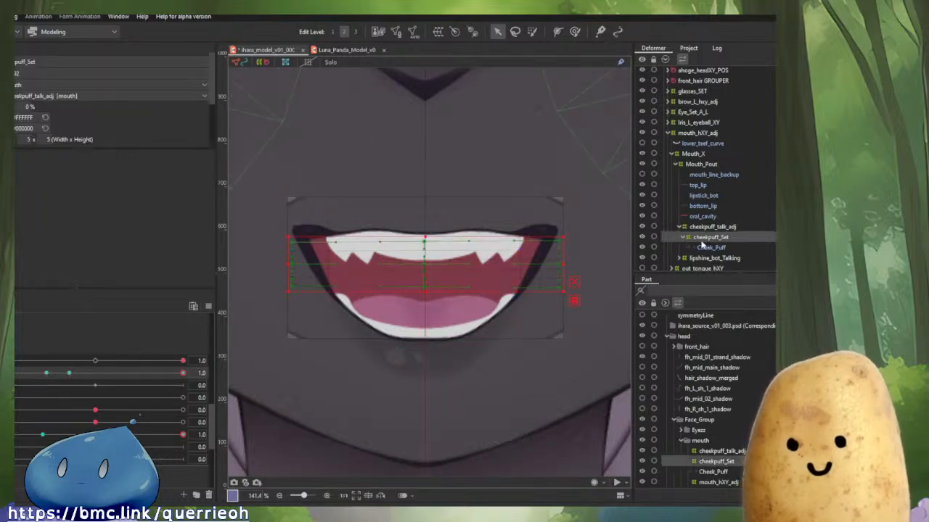
Scrub the mouth and mouth-form parameters between closed and open to preview the cheek puff on the whole face.
click(71, 374)
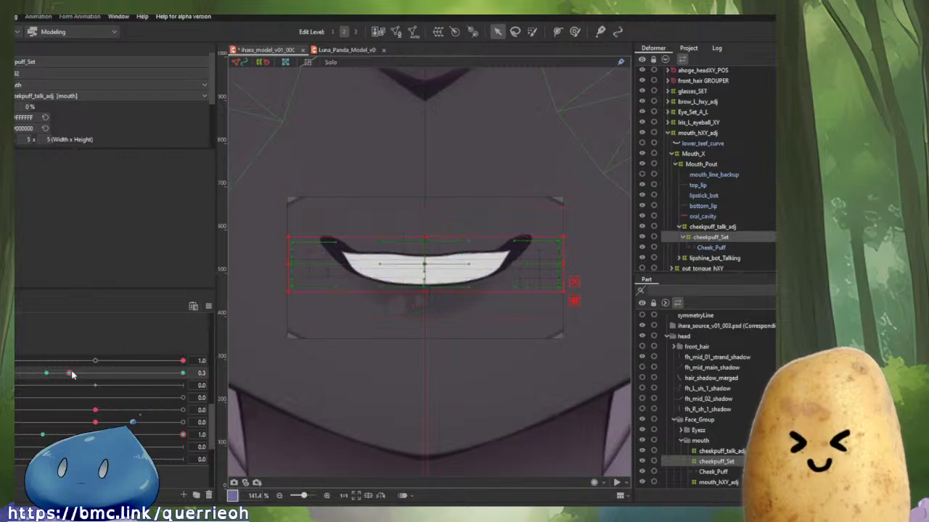
mouse_move(69, 373)
mouse_down()
mouse_move(16, 376)
mouse_move(116, 386)
mouse_move(18, 393)
mouse_move(74, 396)
mouse_move(41, 399)
mouse_move(72, 378)
mouse_move(44, 377)
mouse_move(33, 379)
mouse_move(131, 391)
mouse_move(46, 391)
mouse_move(123, 396)
mouse_move(33, 404)
mouse_move(87, 408)
mouse_move(3, 408)
mouse_up()
scroll(366, 384, down, 5)
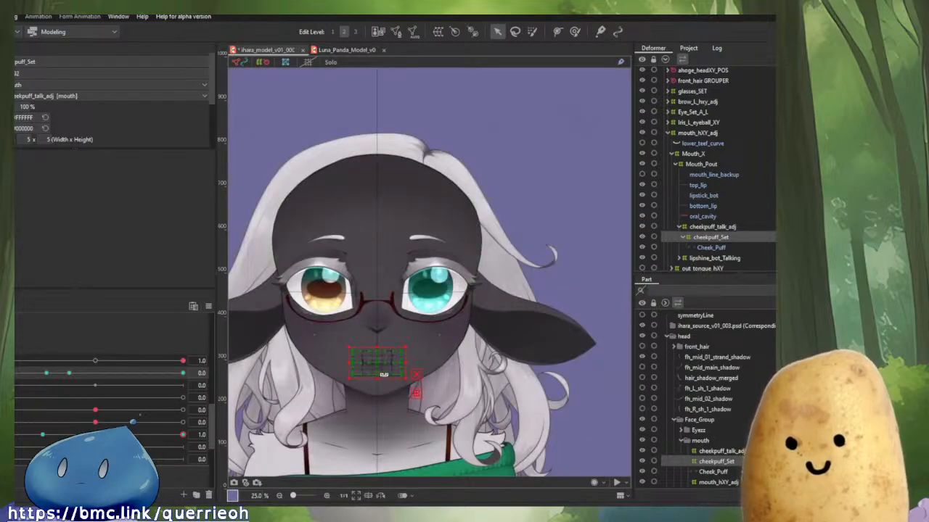
click(558, 154)
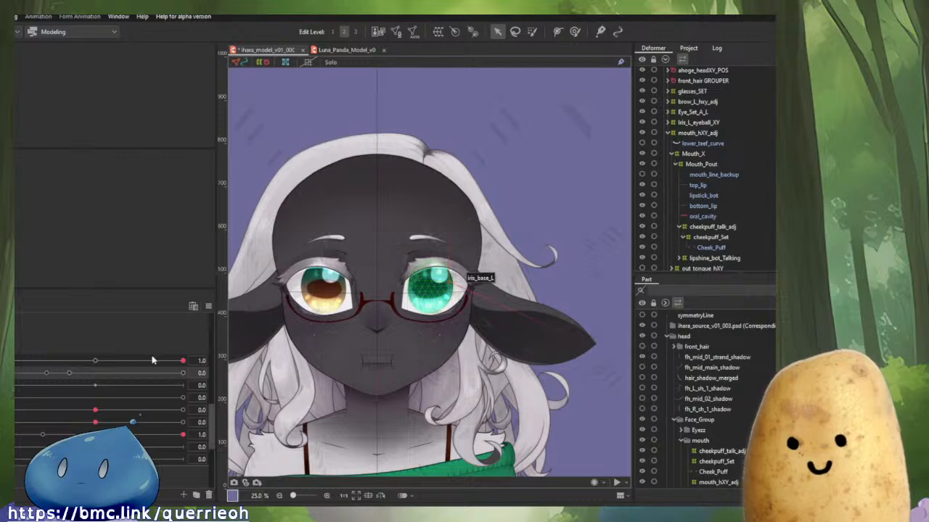
drag(154, 361, 7, 386)
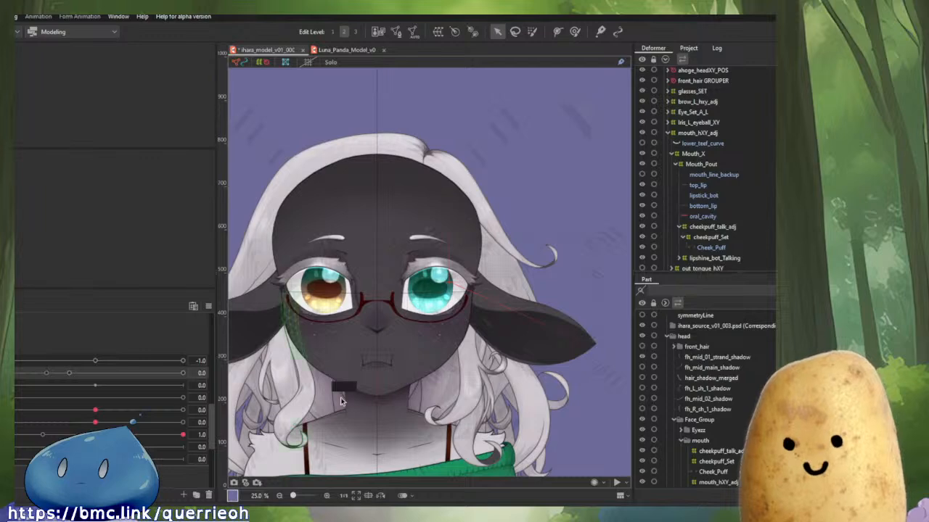
scroll(395, 386, up, 4)
scroll(394, 385, down, 2)
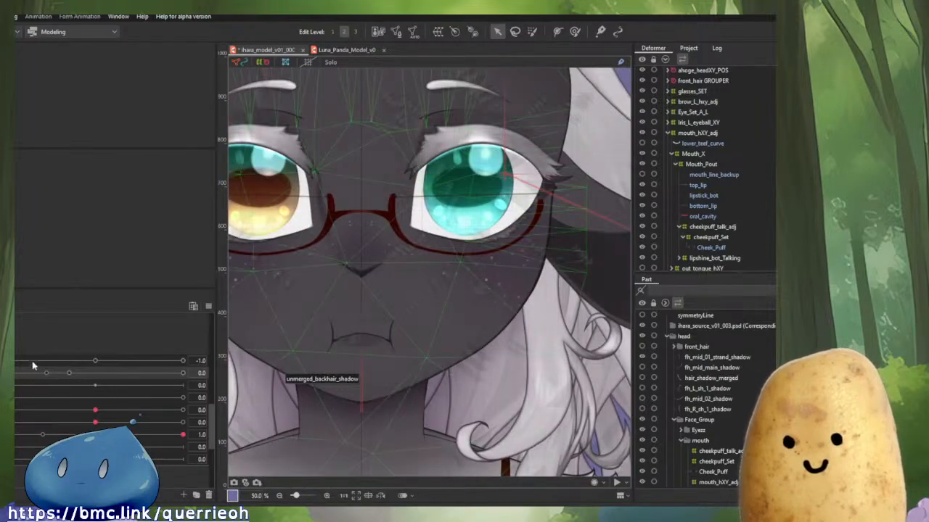
drag(32, 362, 231, 365)
drag(29, 397, 266, 421)
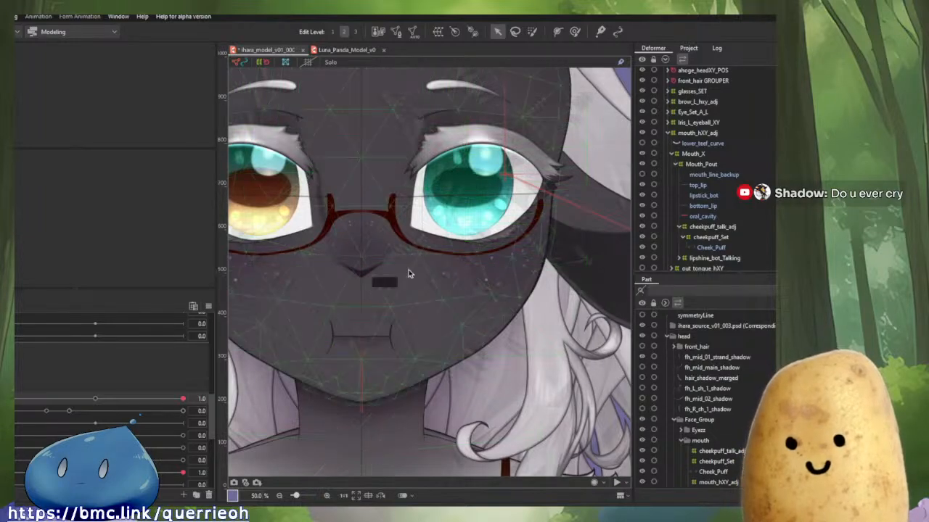
Examine the face mesh around the eyes, nose and mouth at different zoom levels.
scroll(498, 307, down, 2)
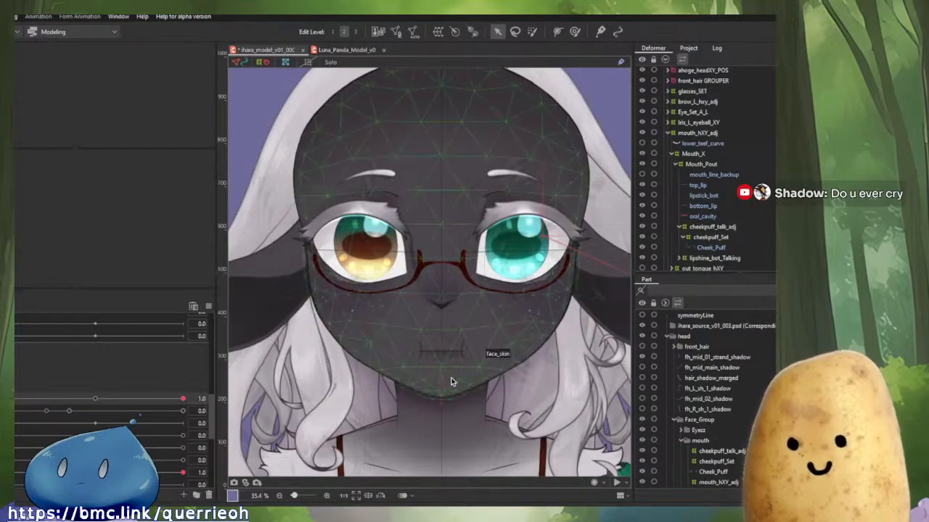
drag(520, 353, 460, 387)
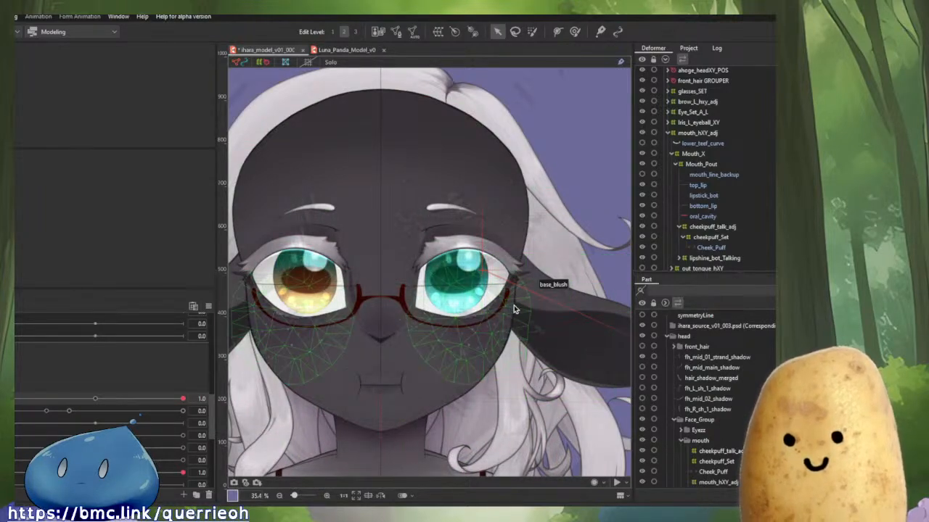
scroll(398, 207, down, 2)
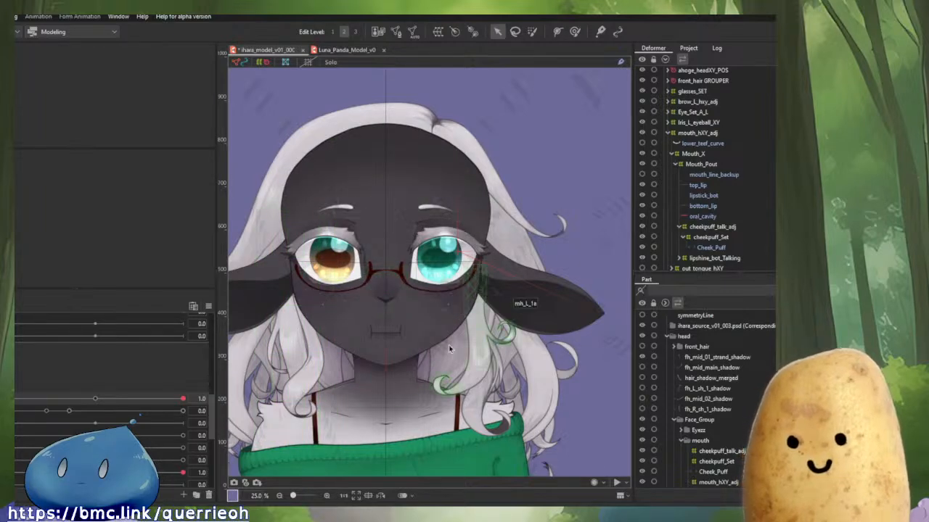
scroll(387, 374, up, 2)
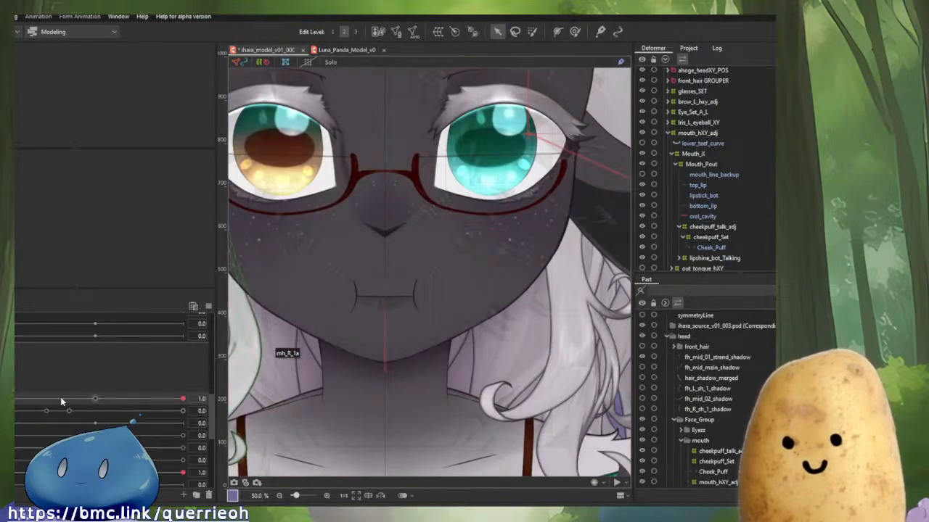
mouse_move(15, 411)
mouse_down()
mouse_move(303, 417)
mouse_move(16, 411)
mouse_move(209, 431)
mouse_move(13, 411)
mouse_move(135, 405)
mouse_move(14, 412)
mouse_up()
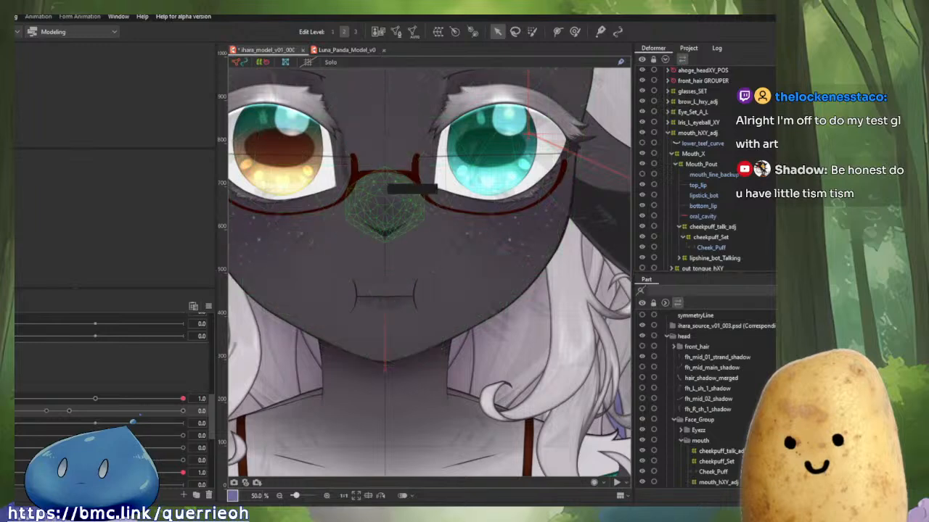
drag(391, 280, 418, 337)
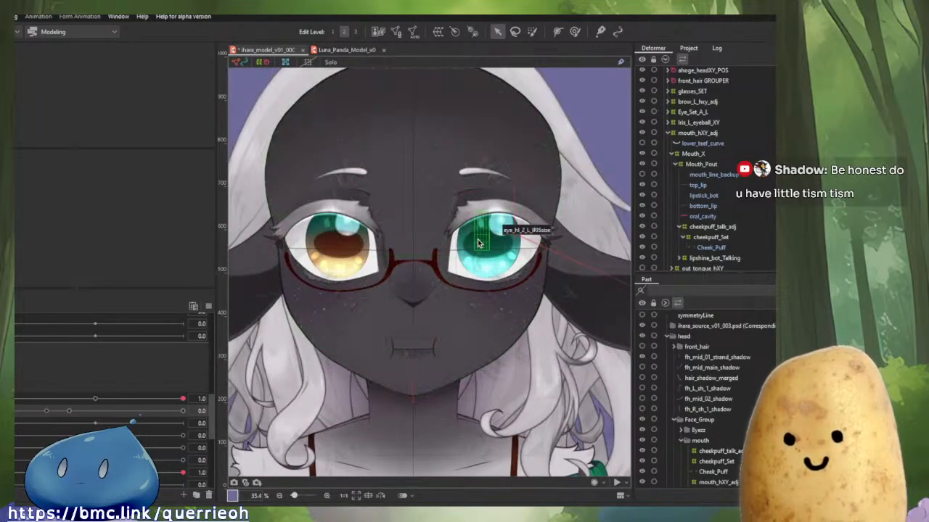
scroll(513, 233, up, 3)
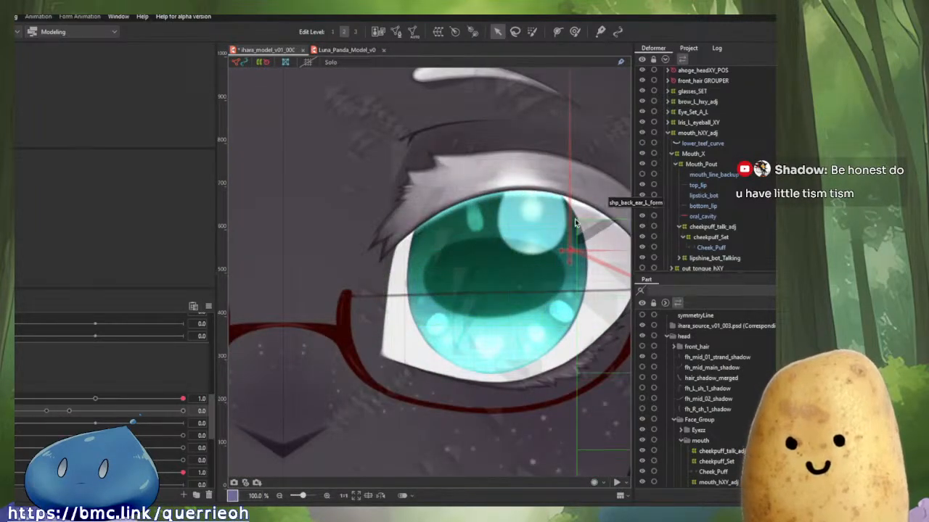
scroll(463, 279, down, 3)
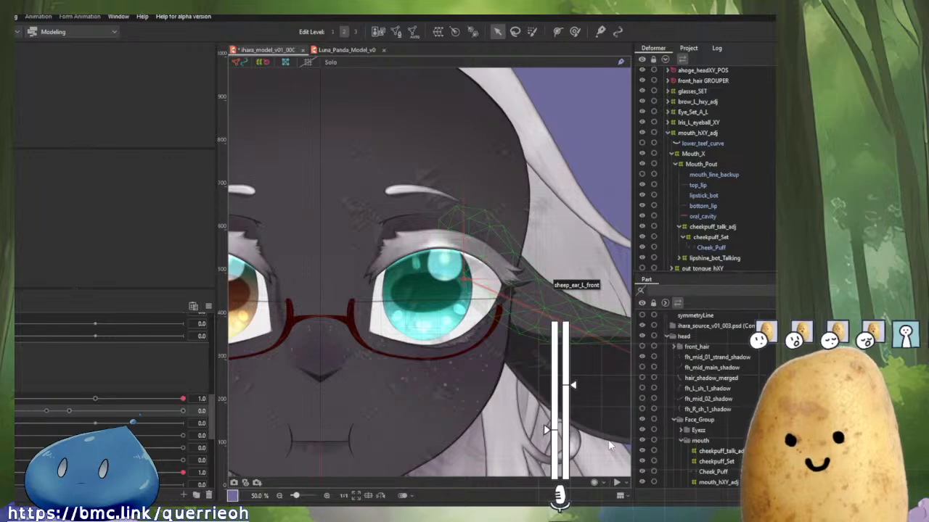
click(559, 505)
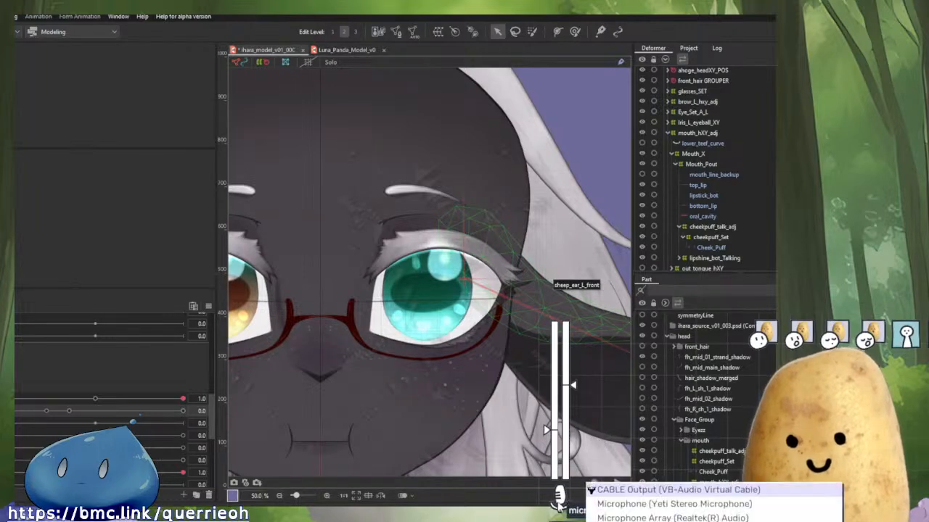
click(649, 505)
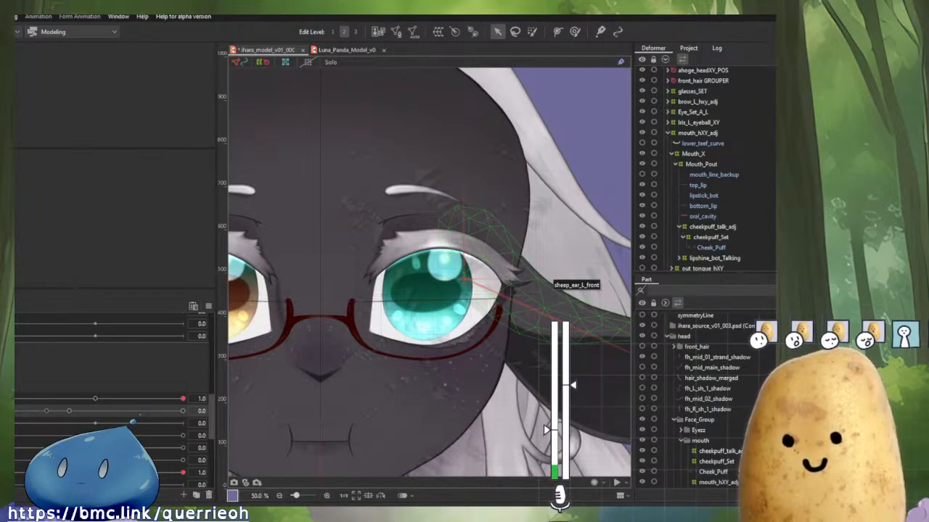
click(595, 508)
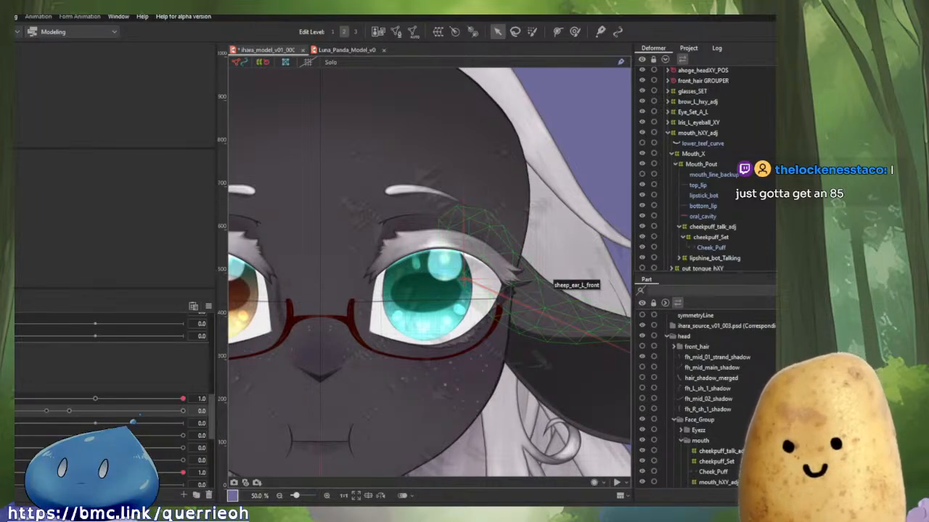
Test the face parameters through their extremes, then reset all parameters to their default values.
scroll(401, 261, down, 3)
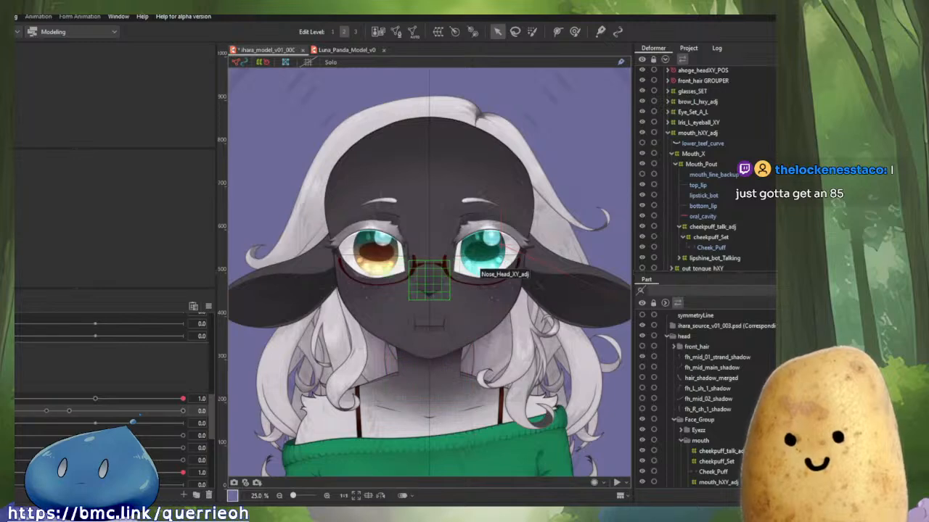
mouse_move(16, 414)
mouse_down()
mouse_move(183, 420)
mouse_move(14, 416)
mouse_move(227, 446)
mouse_move(195, 428)
mouse_move(15, 421)
mouse_up()
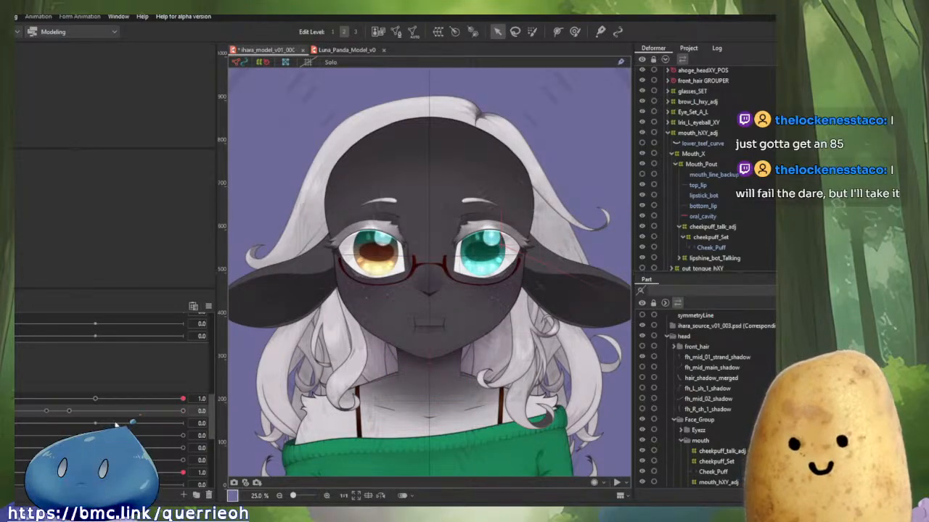
drag(201, 399, 145, 400)
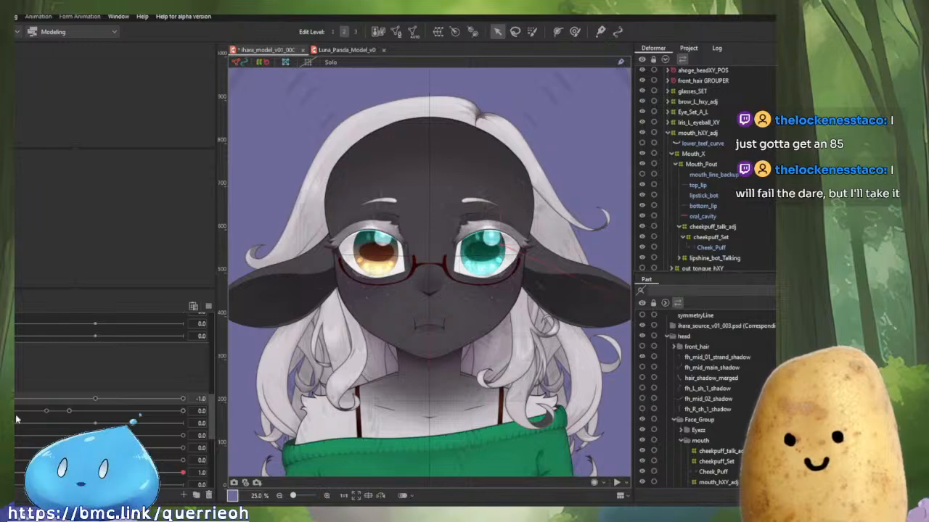
drag(16, 415, 199, 443)
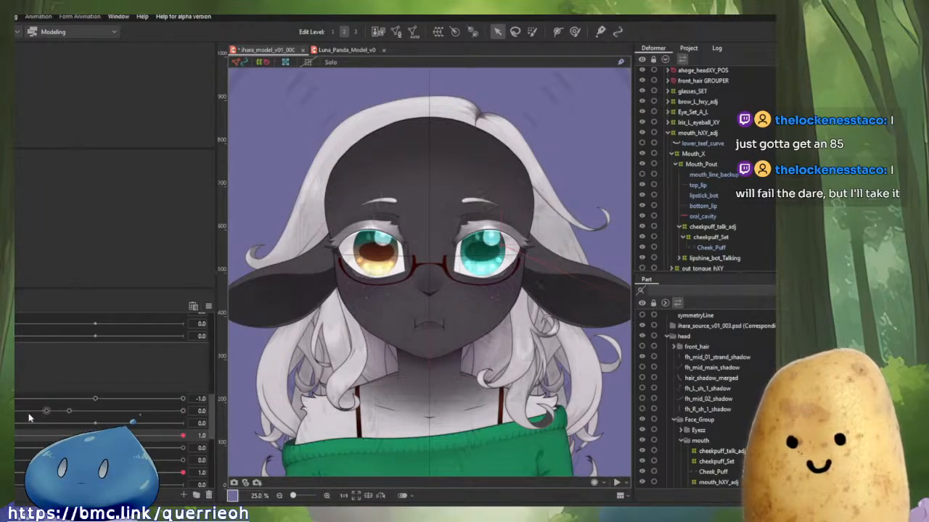
mouse_move(21, 414)
mouse_down()
mouse_move(217, 431)
mouse_move(14, 422)
mouse_up()
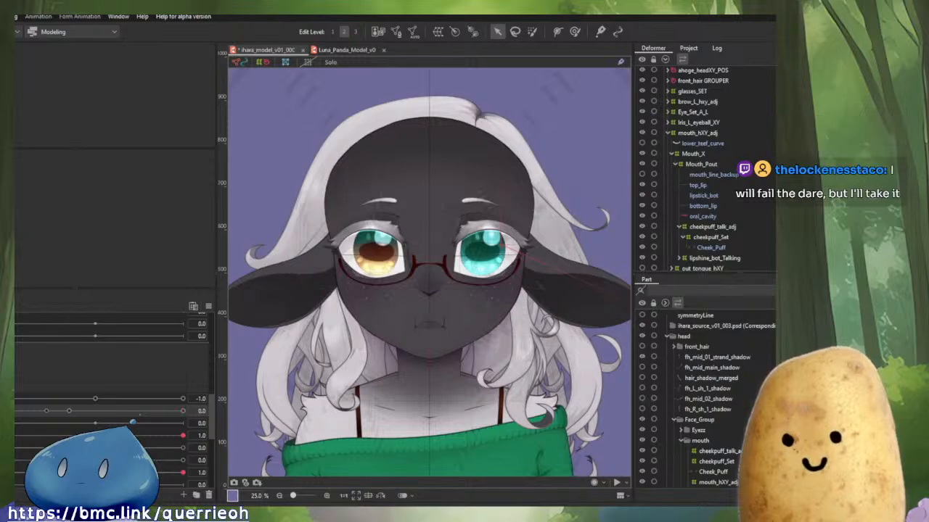
drag(95, 448, 88, 448)
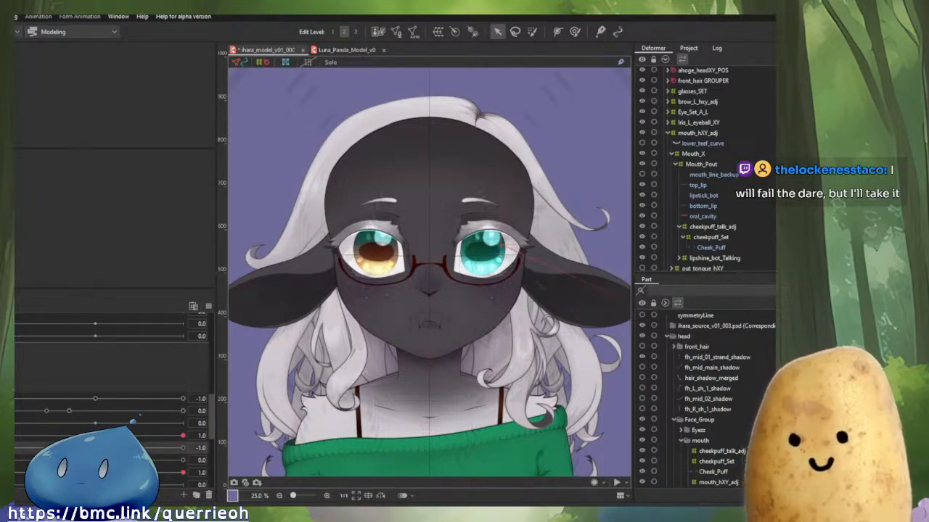
drag(95, 461, 69, 470)
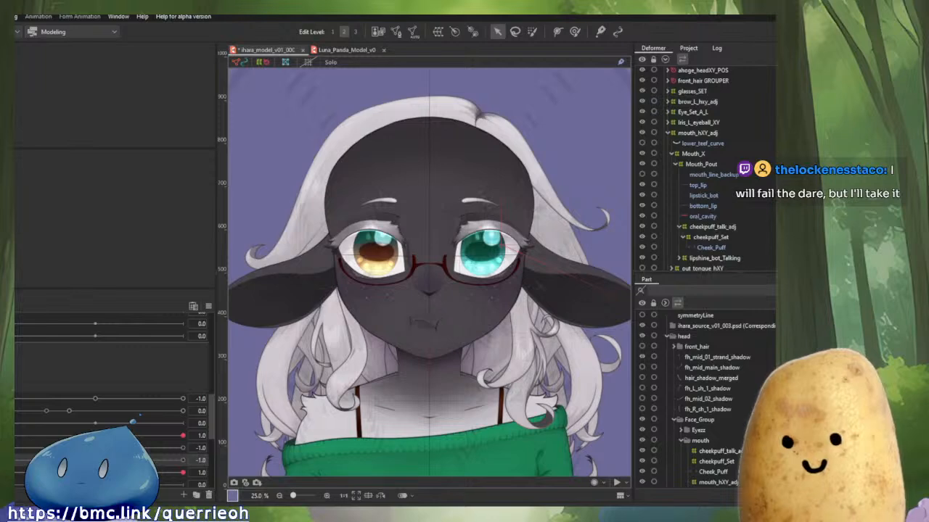
drag(8, 412, 8, 457)
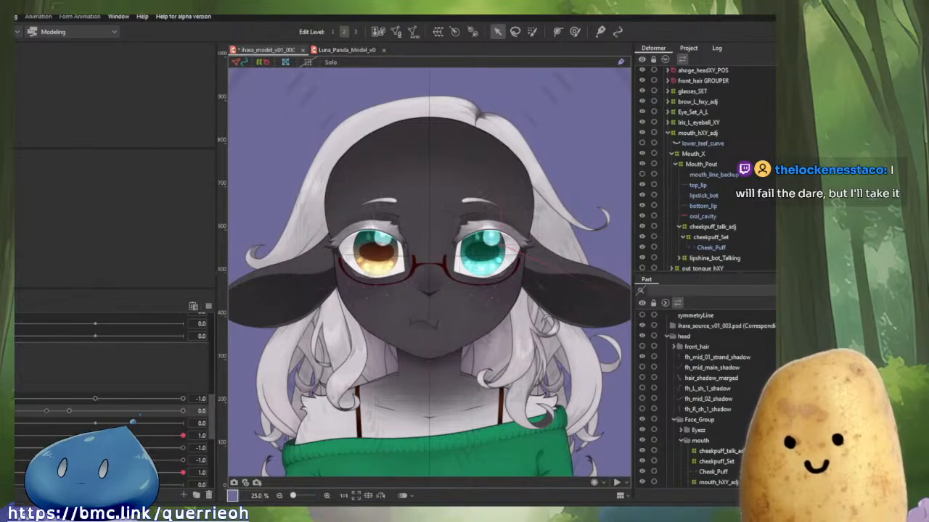
click(208, 307)
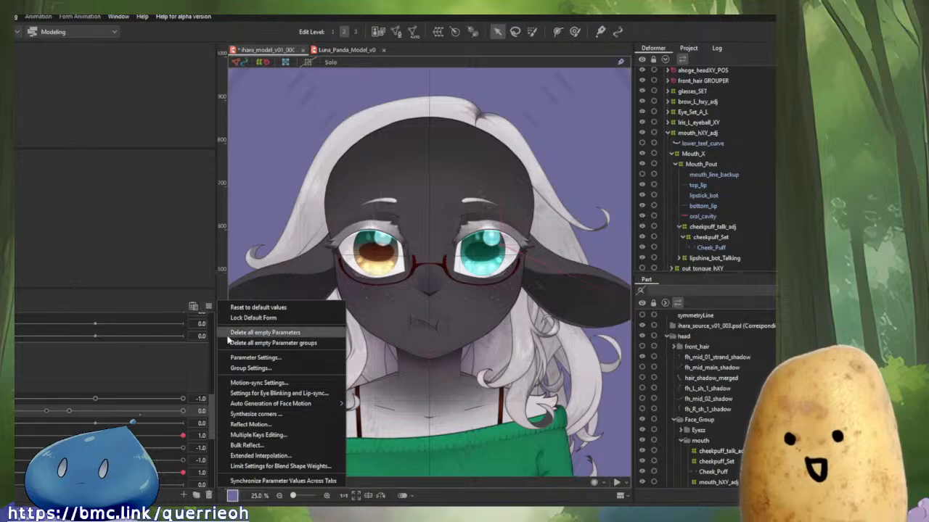
click(255, 311)
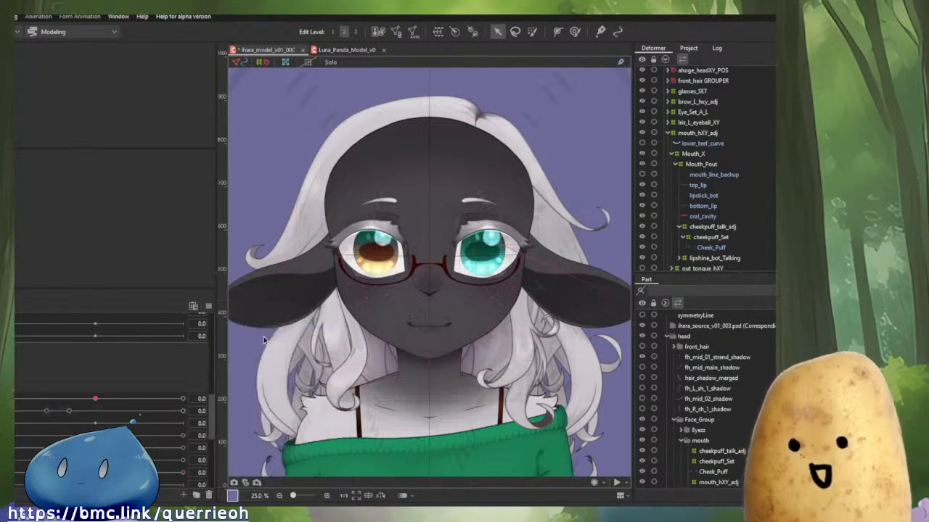
Scrub the mouth-open and mouth-form parameters on the close-up mouth to check the cheek puff deformation.
scroll(447, 288, up, 2)
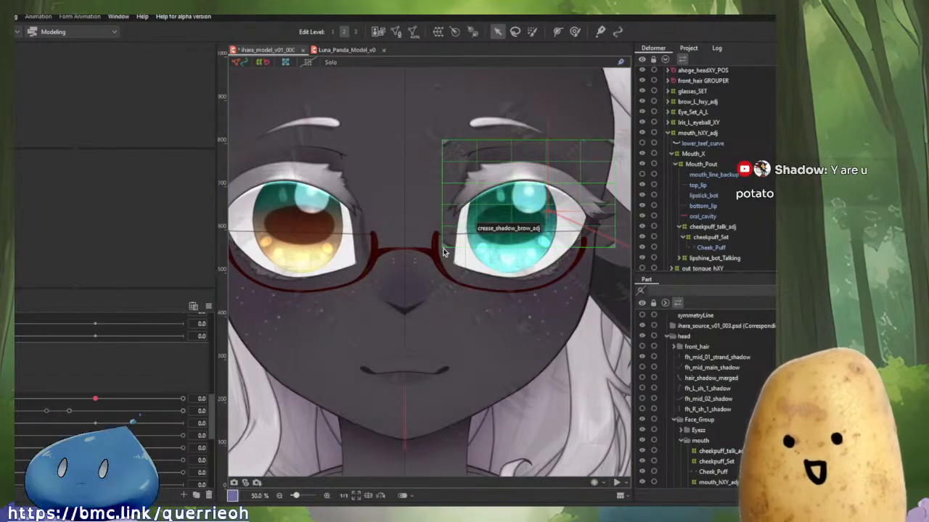
scroll(414, 243, down, 1)
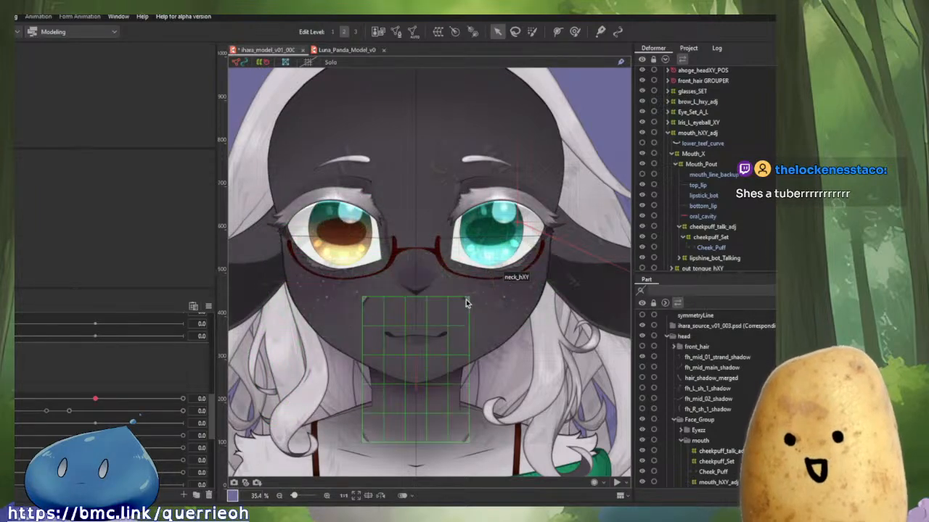
scroll(465, 302, down, 3)
scroll(466, 301, up, 3)
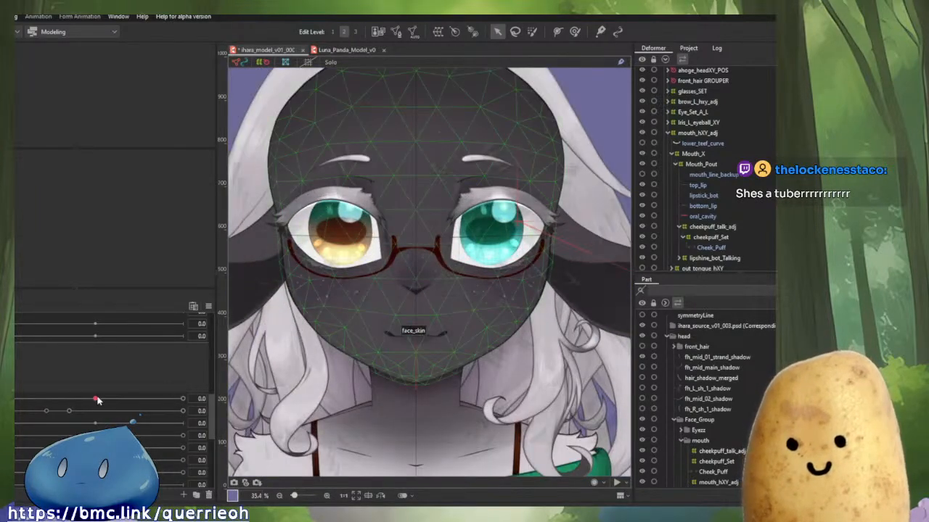
drag(96, 399, 183, 411)
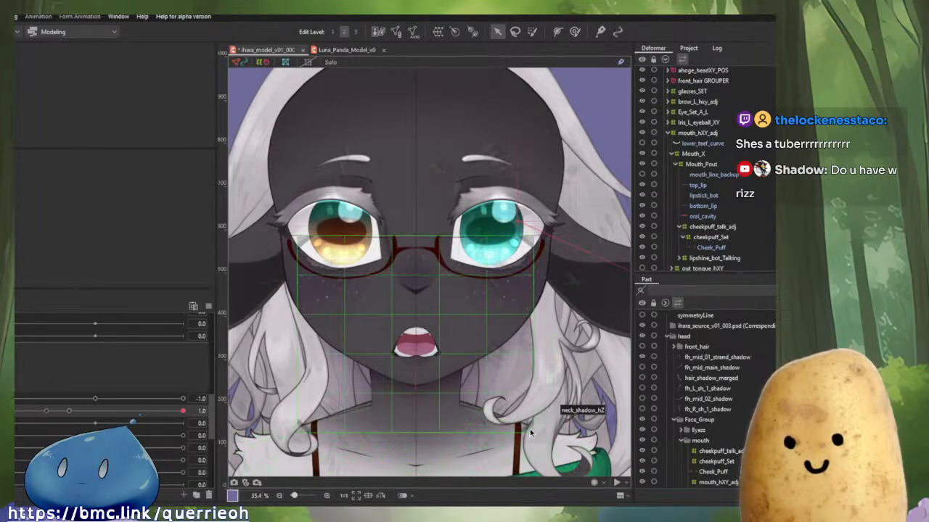
scroll(459, 453, up, 5)
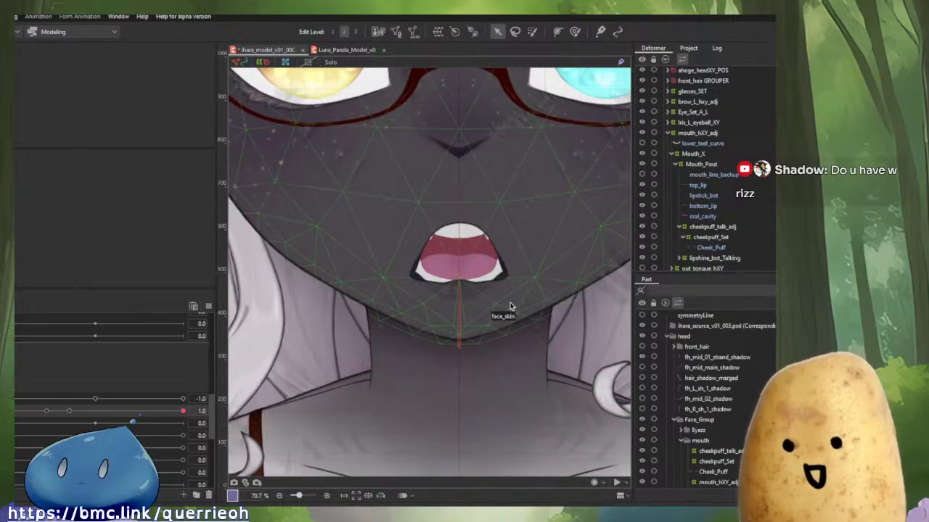
scroll(392, 279, up, 3)
drag(525, 290, 241, 306)
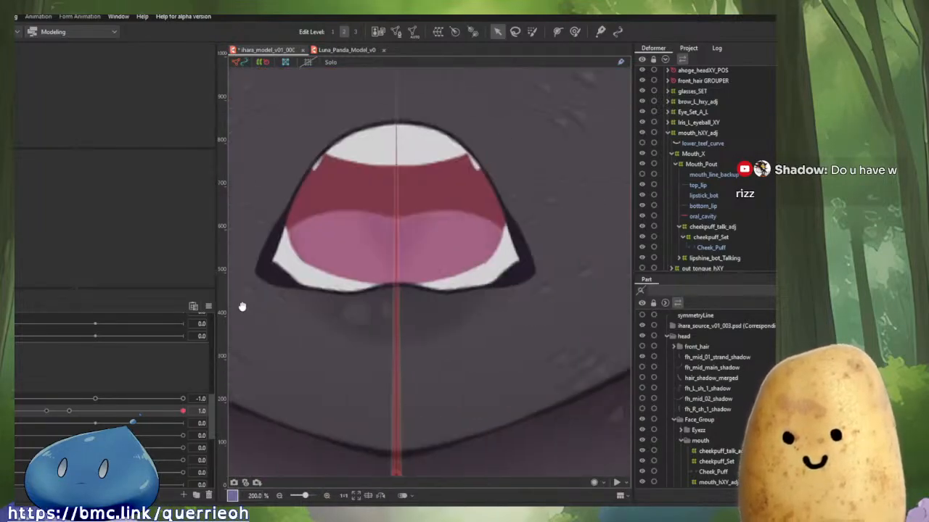
scroll(243, 306, down, 1)
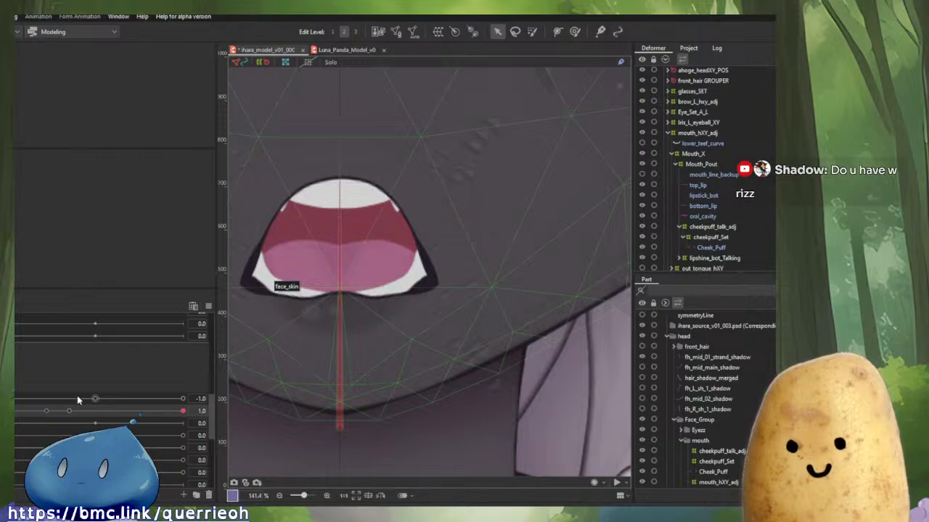
drag(77, 399, 274, 416)
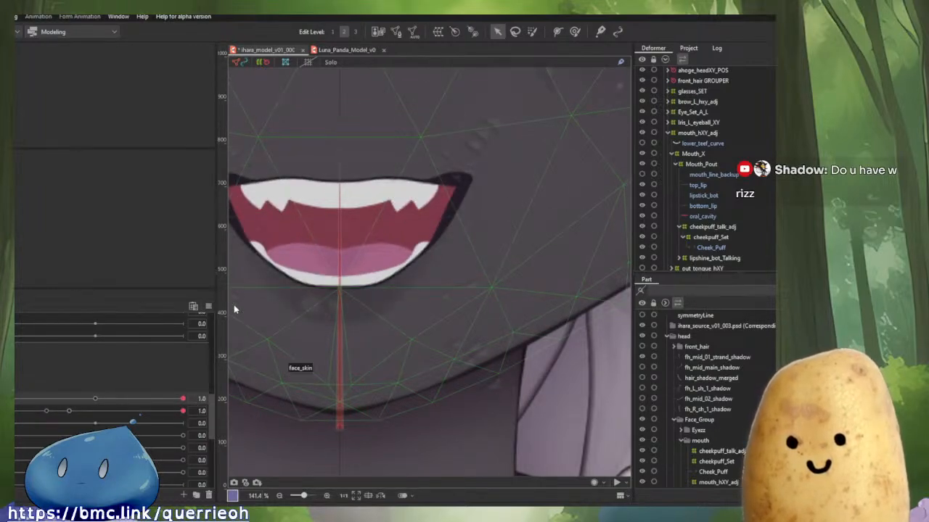
Zoom in on the left eye and select the eyebrow to locate its deformers in the hierarchy.
key(ctrl+r)
drag(395, 120, 428, 339)
scroll(428, 338, down, 4)
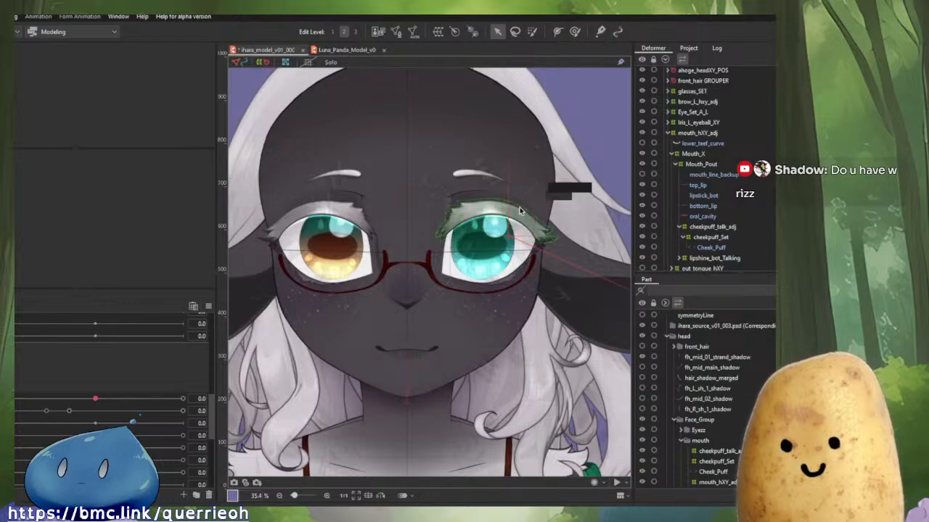
scroll(524, 208, up, 2)
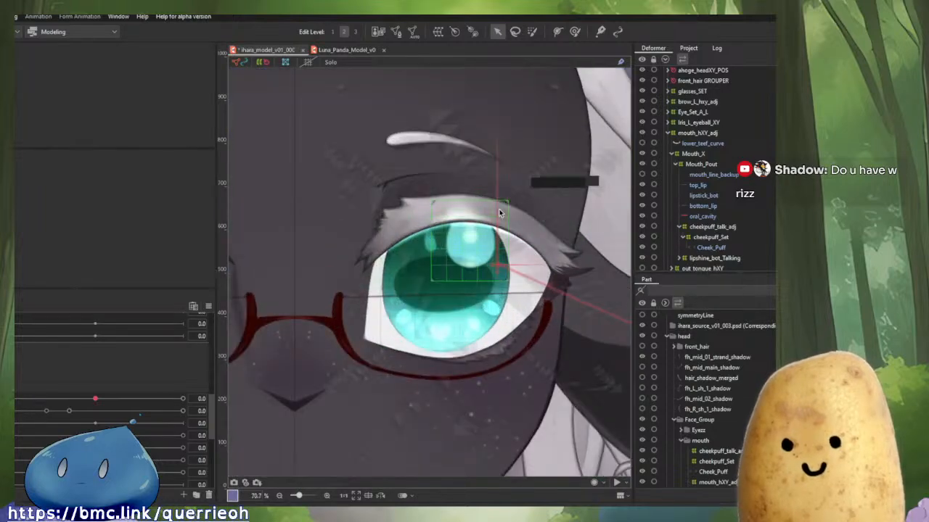
click(404, 176)
scroll(715, 205, up, 2)
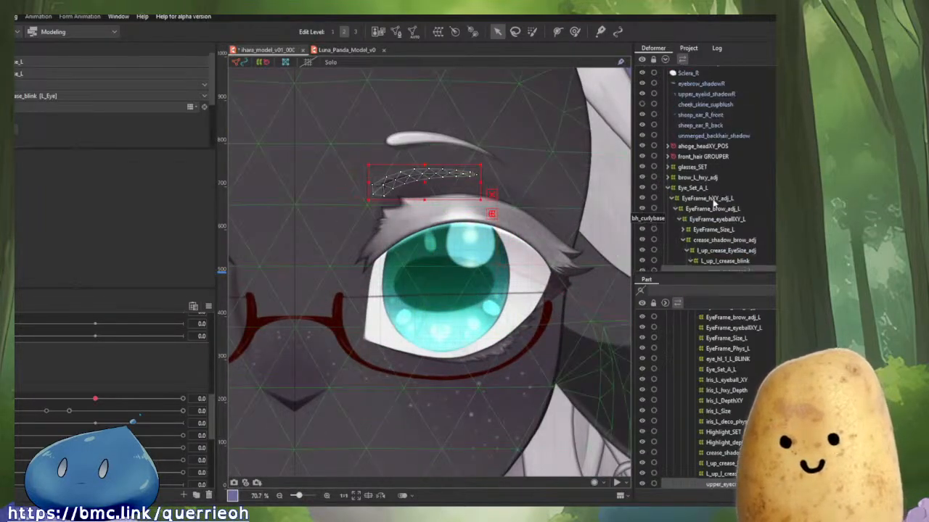
Move the Iris_L_eyeball_XY deformer inside the Eye_Set_A_L deformer.
click(701, 190)
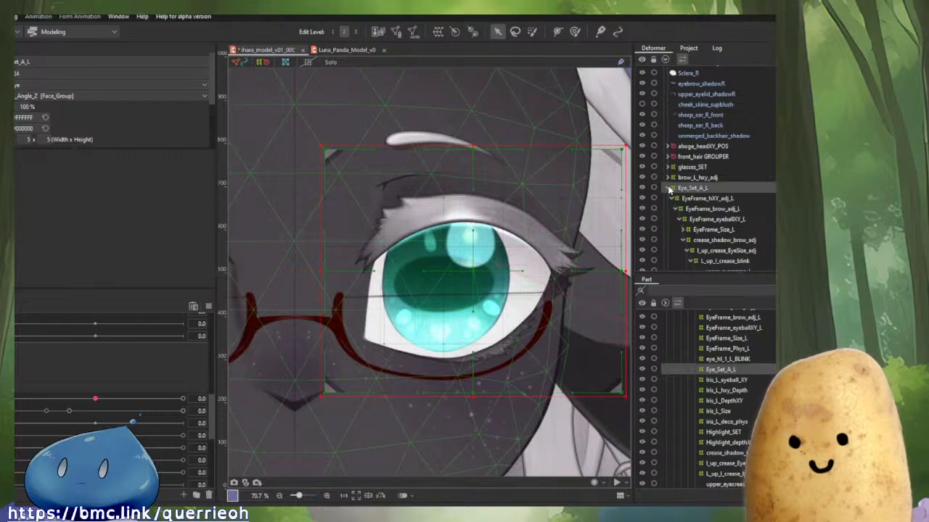
click(668, 188)
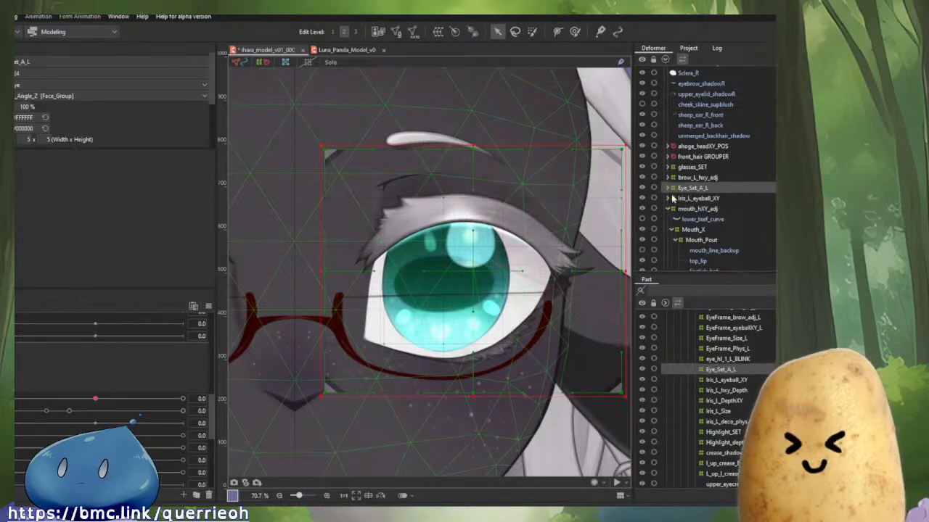
click(672, 200)
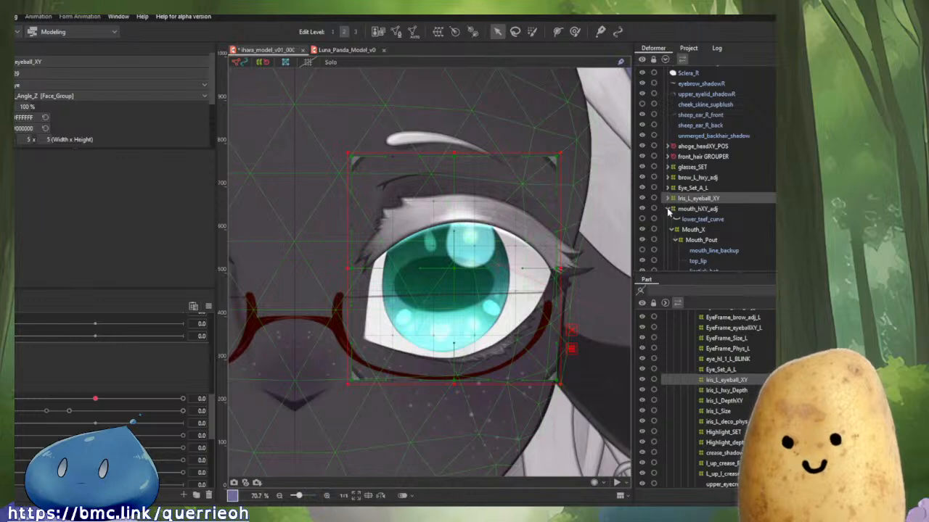
click(668, 209)
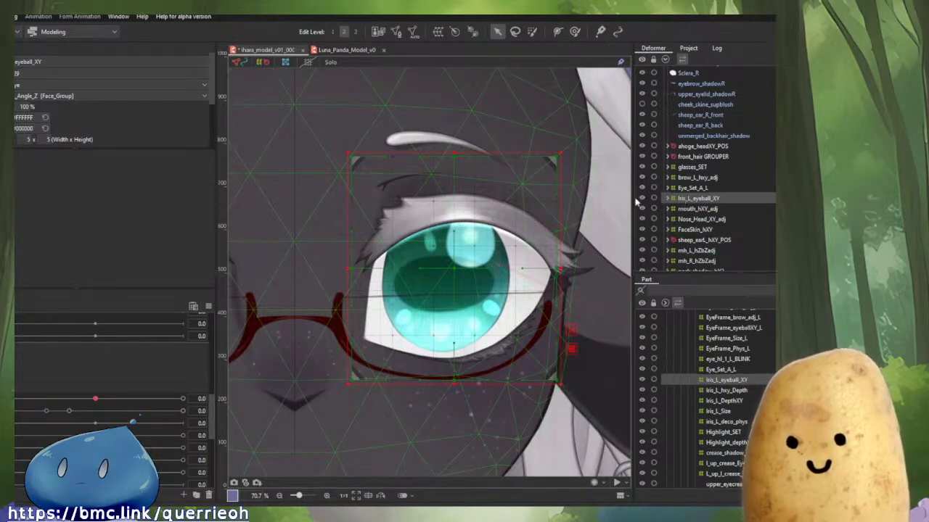
mouse_move(679, 206)
mouse_down()
mouse_move(698, 191)
mouse_move(682, 190)
mouse_up()
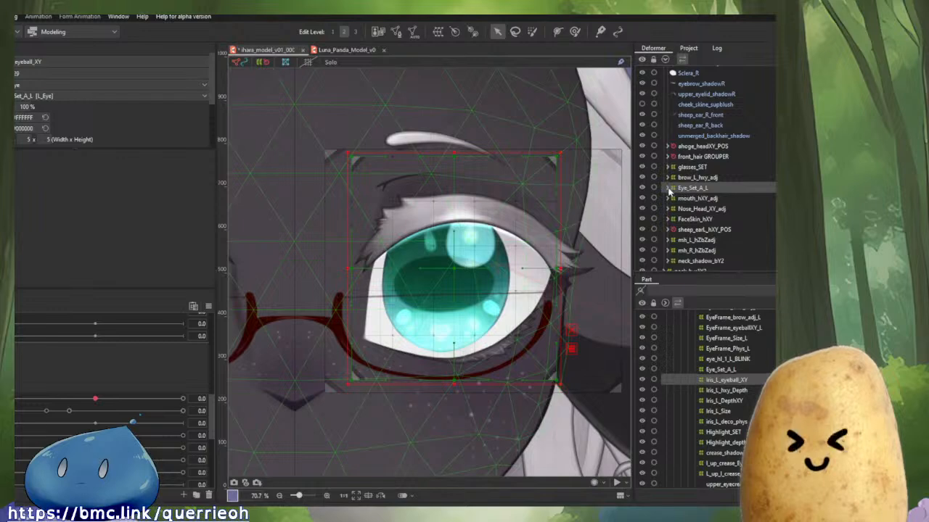
click(668, 188)
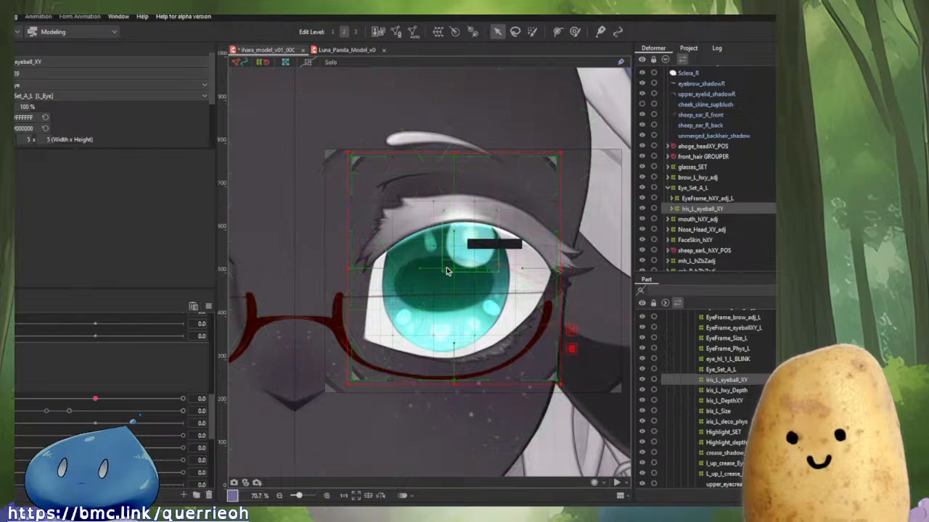
Try moving the iris deformer on the canvas, then undo the move.
drag(450, 267, 407, 306)
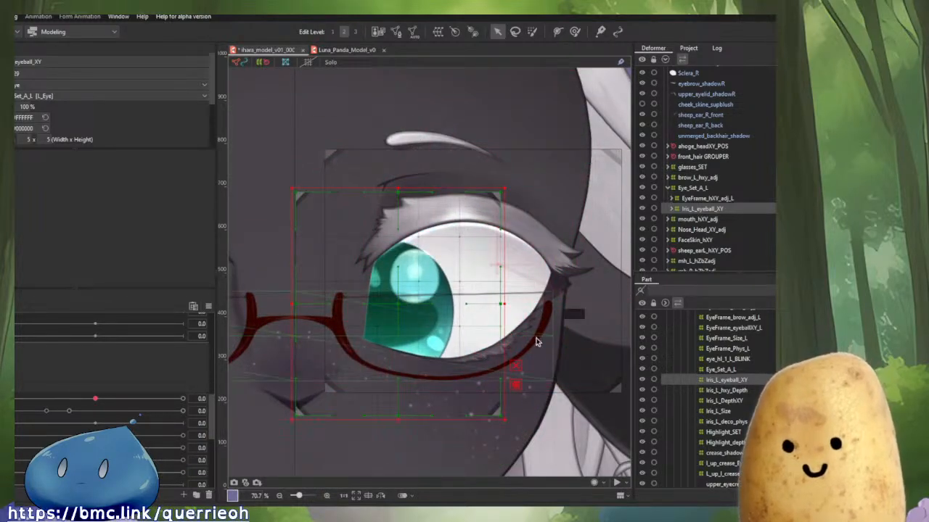
key(ctrl+z)
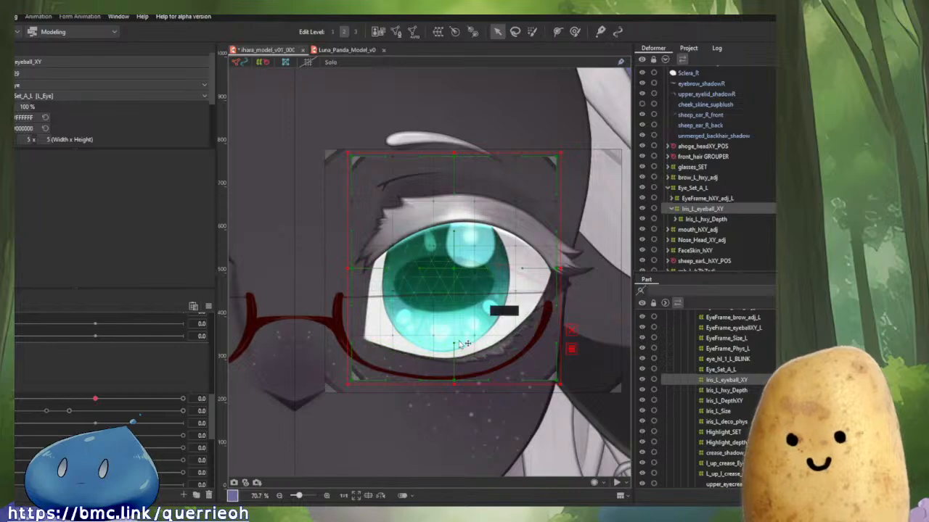
Select the brow_L_hxy_adj deformer with all its child objects and paste a duplicate of it.
click(699, 188)
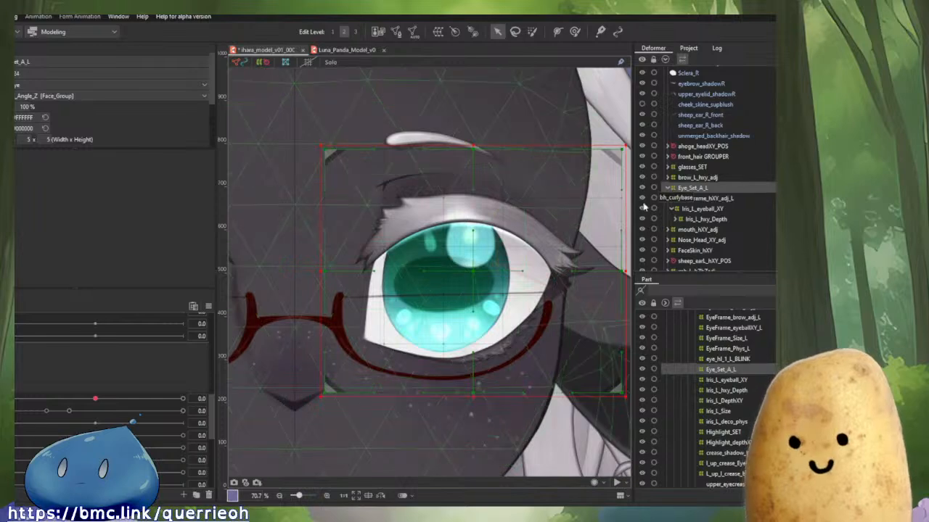
click(666, 188)
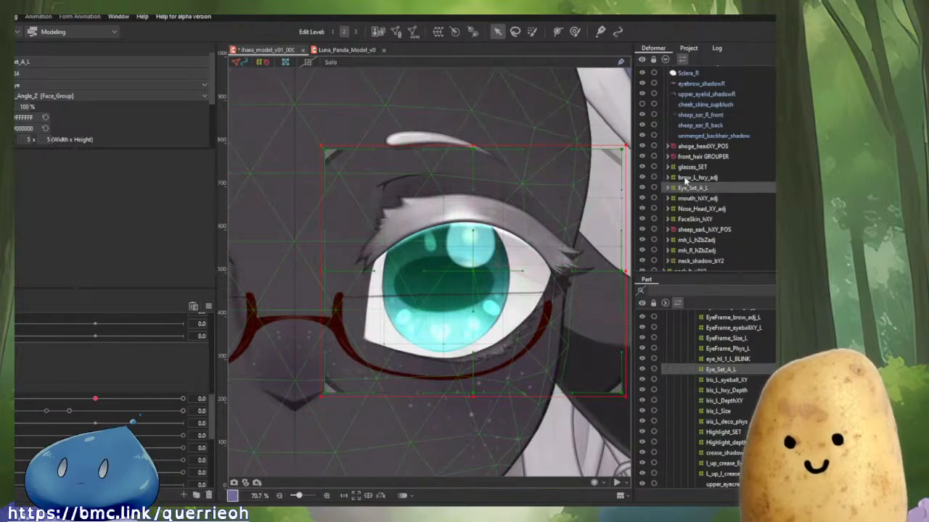
click(685, 179)
right_click(685, 180)
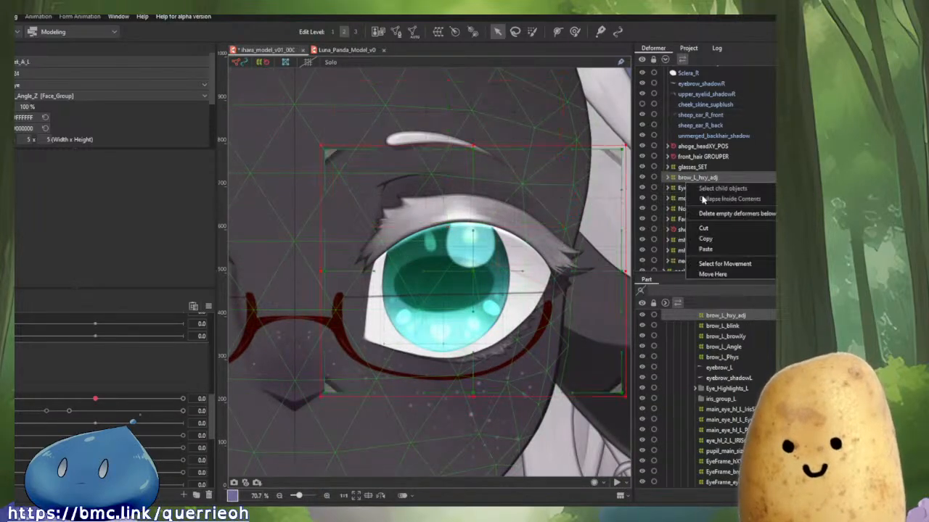
click(711, 189)
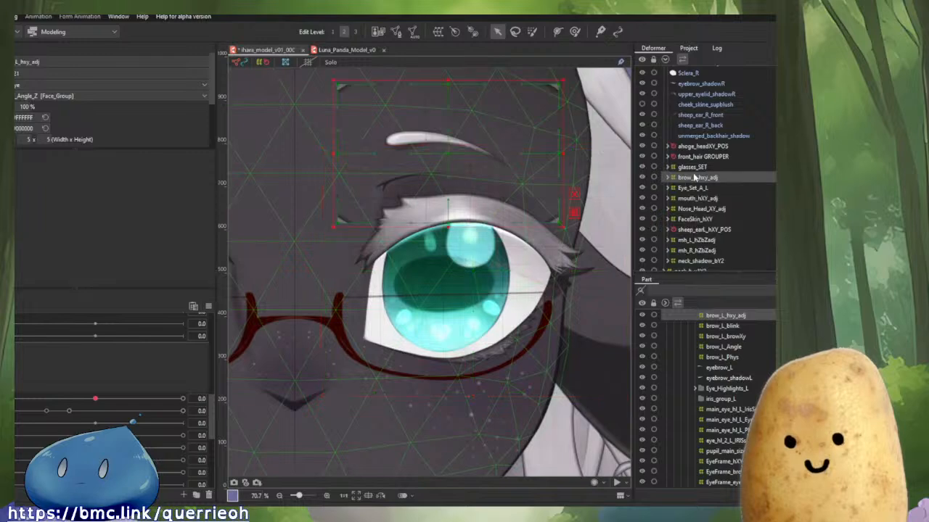
right_click(693, 180)
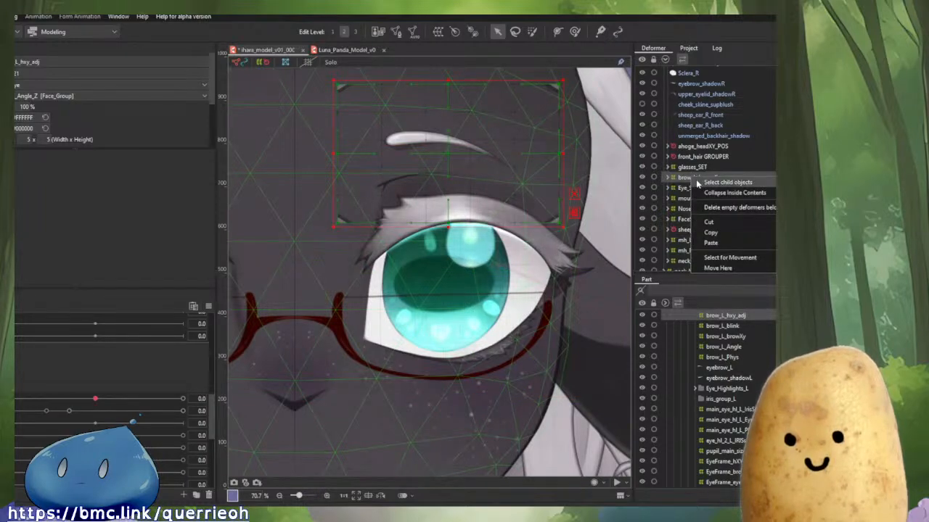
click(698, 183)
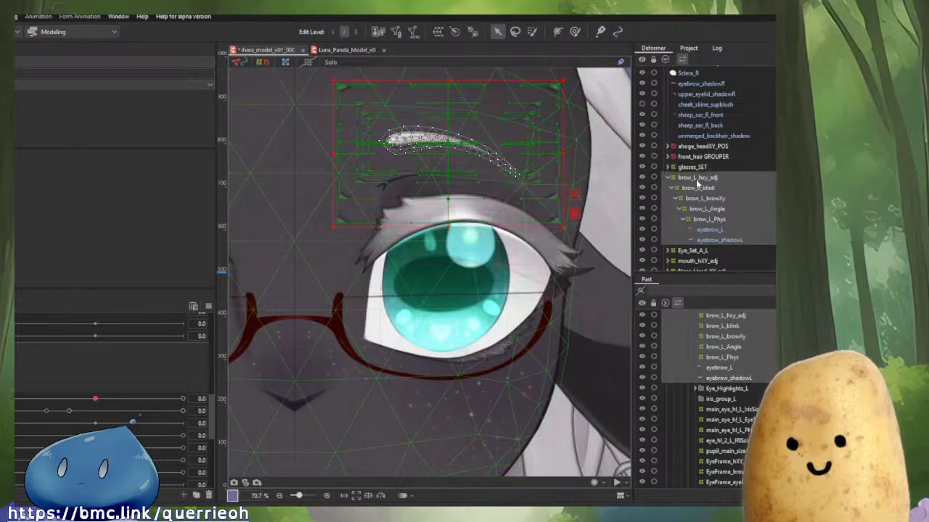
key(ctrl+v)
key(t)
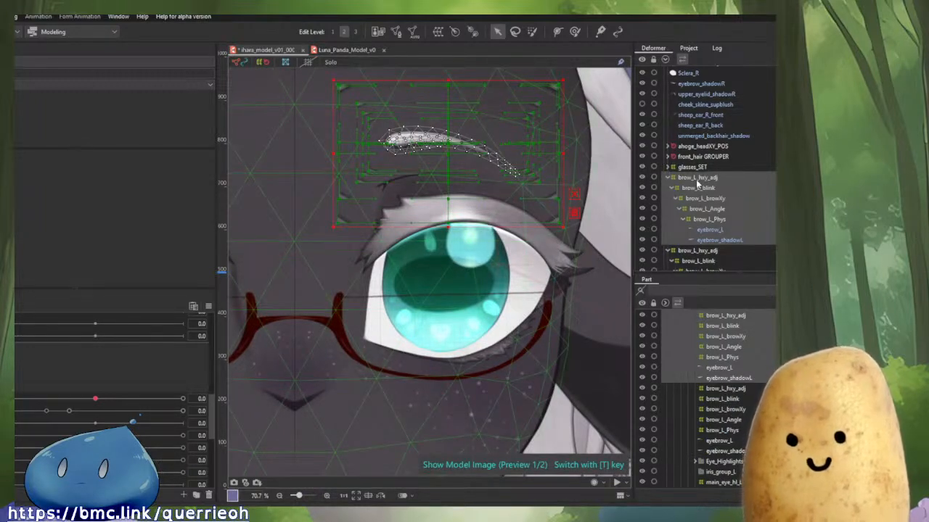
Rename the duplicated brow deformer to brow_R_hxy_adj_DUPE.
click(693, 181)
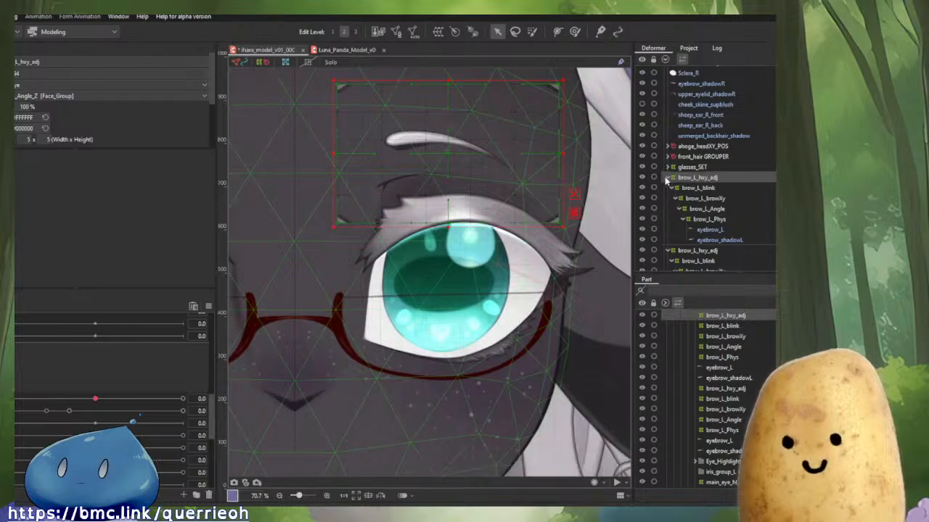
click(667, 179)
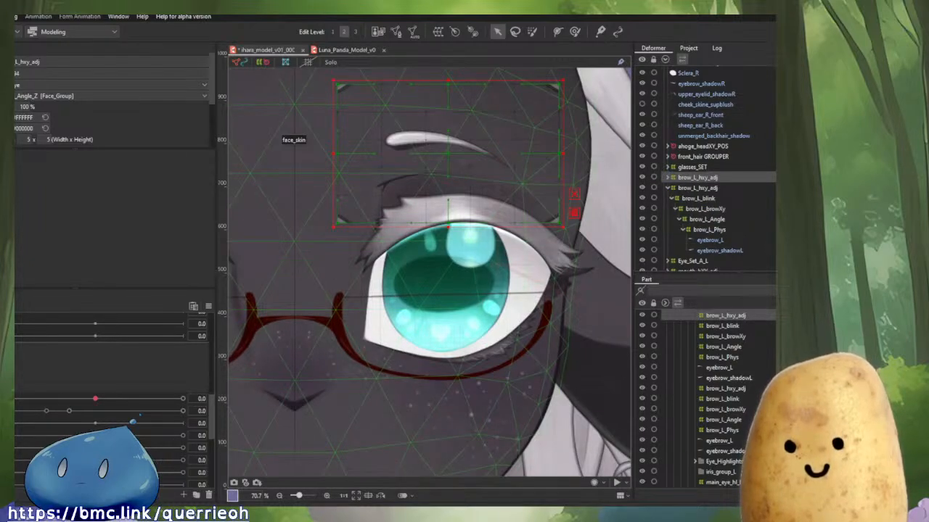
click(18, 62)
drag(19, 63, 15, 62)
text(R)
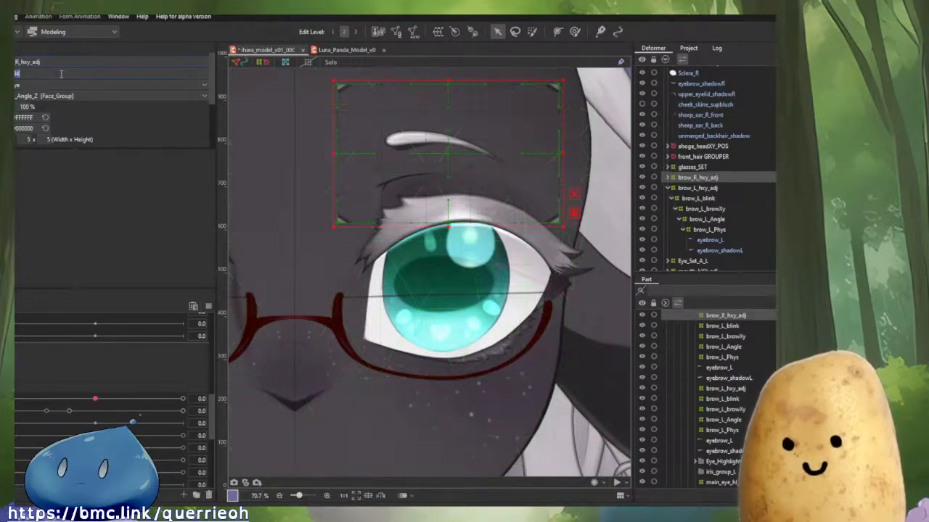
key(Return)
click(59, 58)
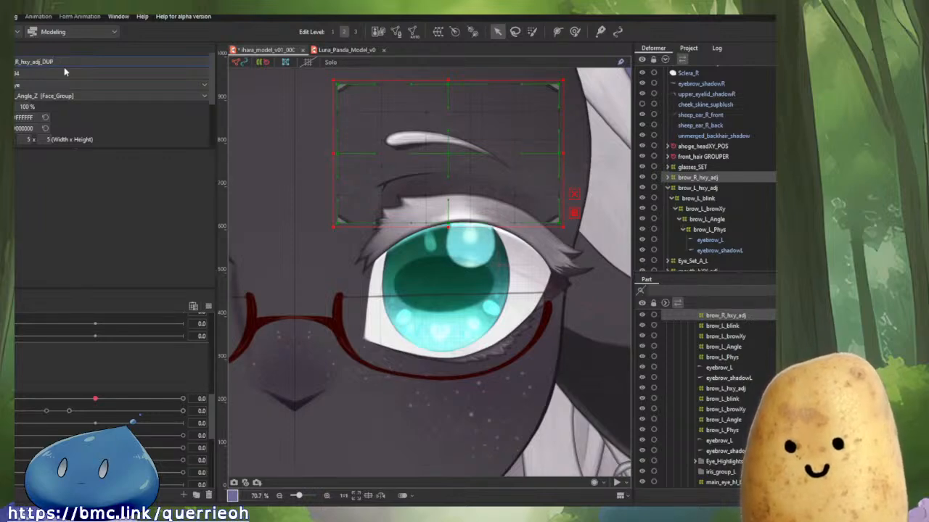
key(Return)
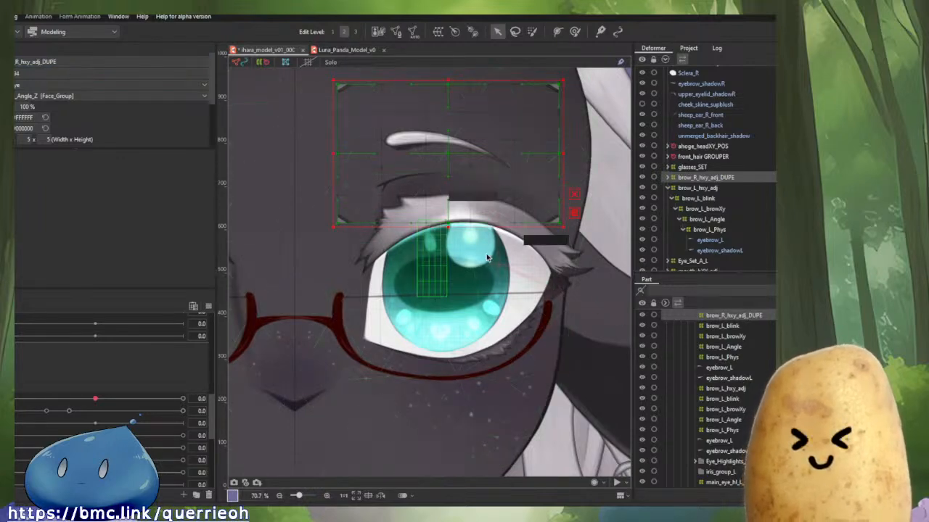
Select the Eye_Set_A_L deformer with all its child objects and duplicate it.
click(668, 177)
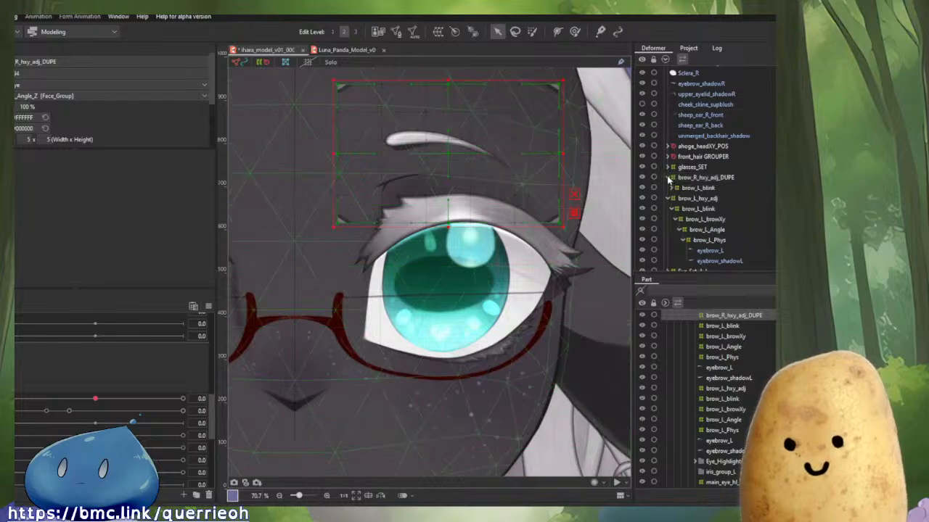
click(668, 177)
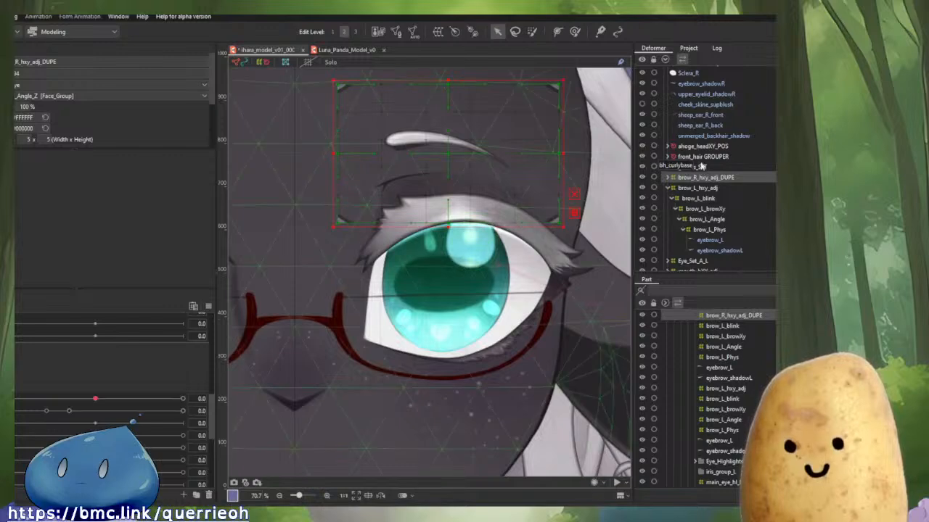
click(667, 189)
click(694, 198)
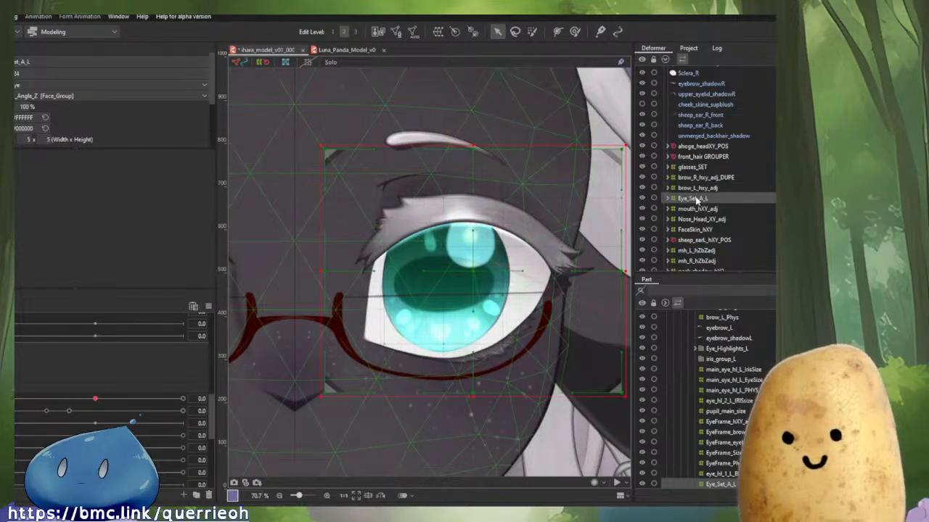
right_click(693, 198)
click(719, 204)
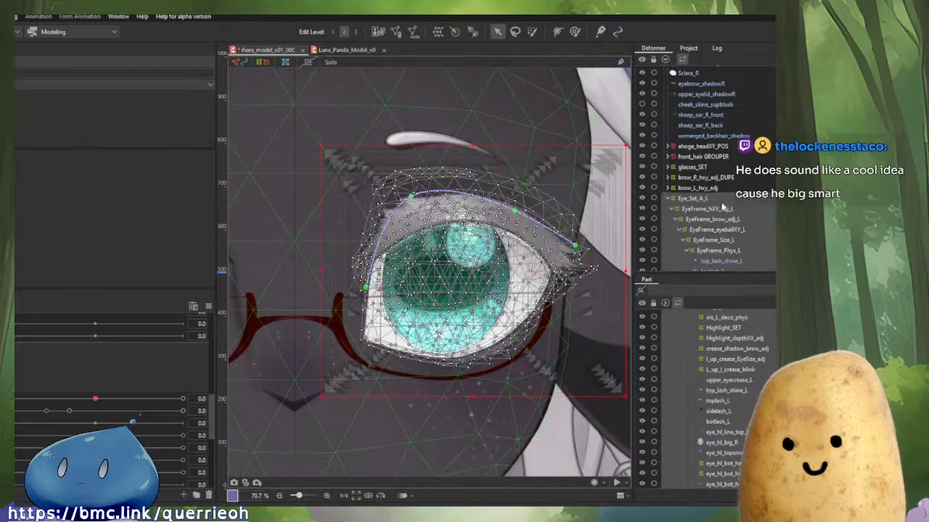
scroll(718, 206, down, 5)
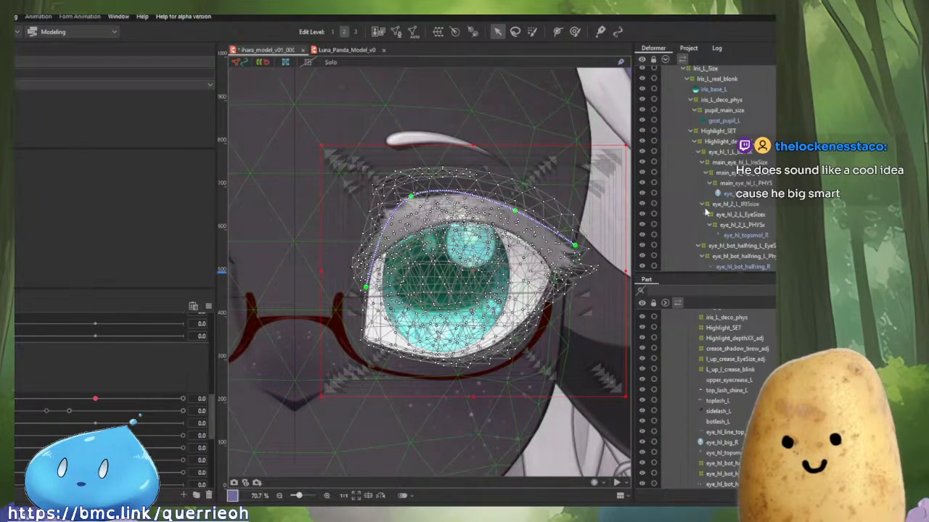
scroll(726, 209, up, 9)
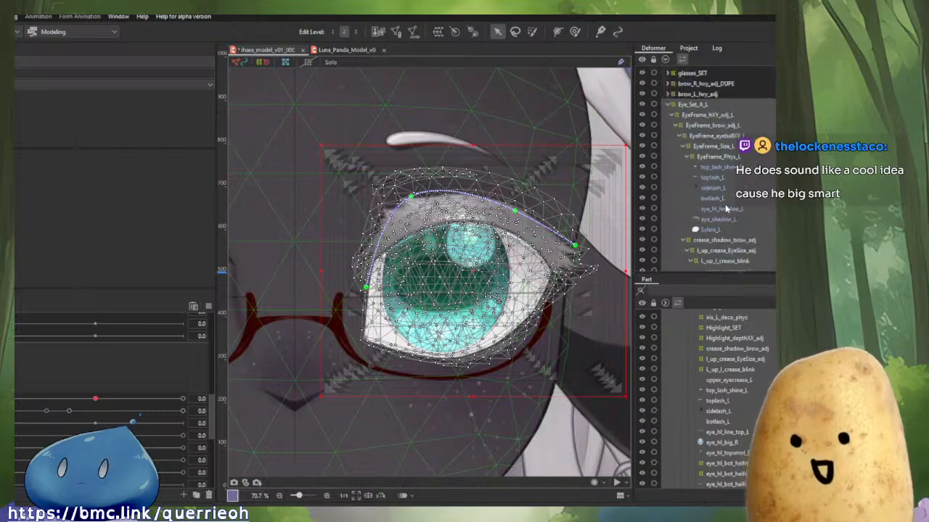
scroll(725, 207, down, 9)
scroll(724, 207, up, 8)
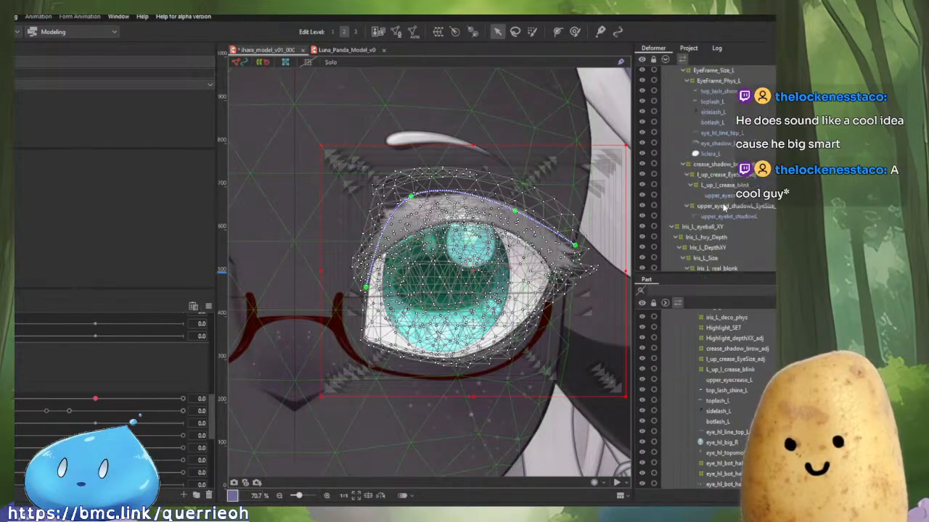
scroll(721, 207, up, 3)
key(t)
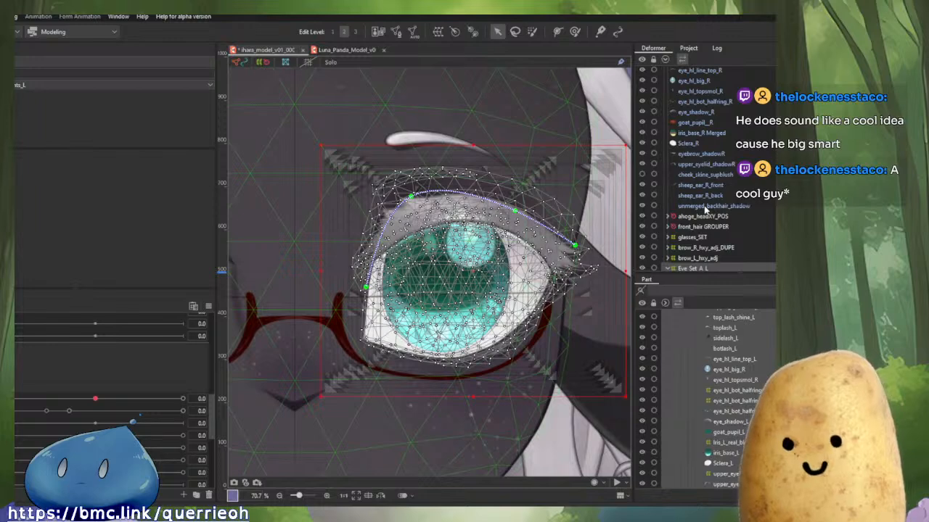
scroll(704, 209, down, 2)
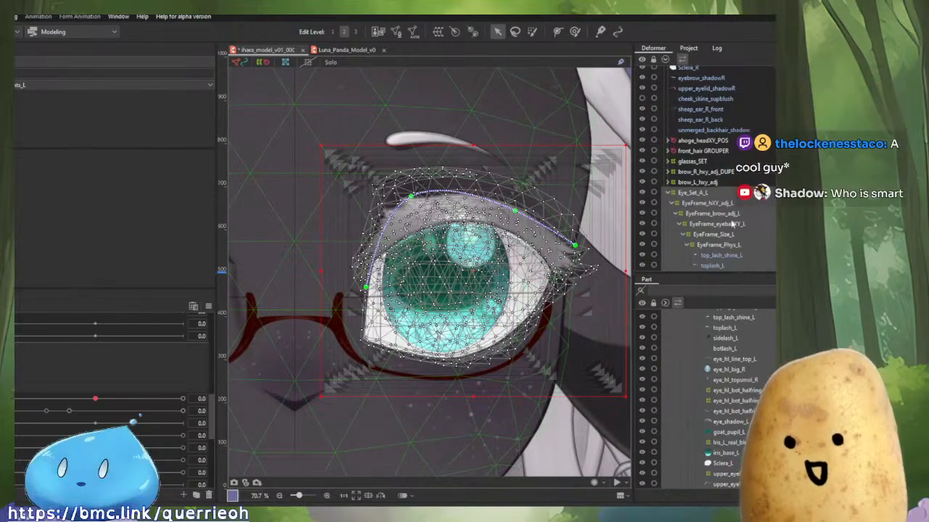
click(662, 194)
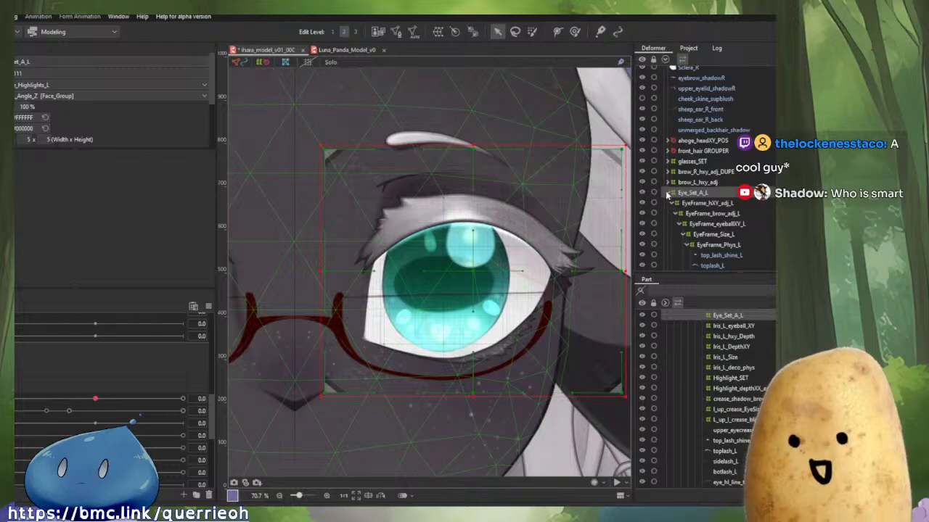
click(667, 192)
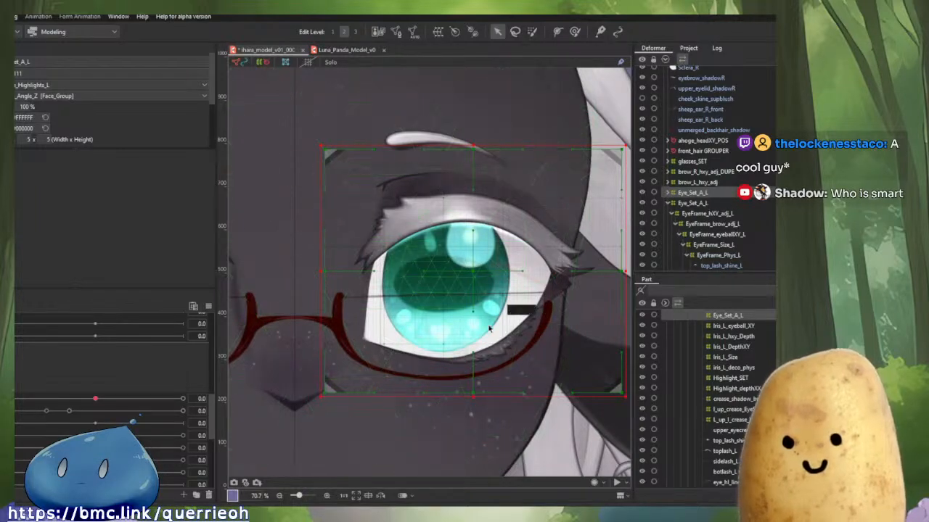
scroll(463, 288, down, 4)
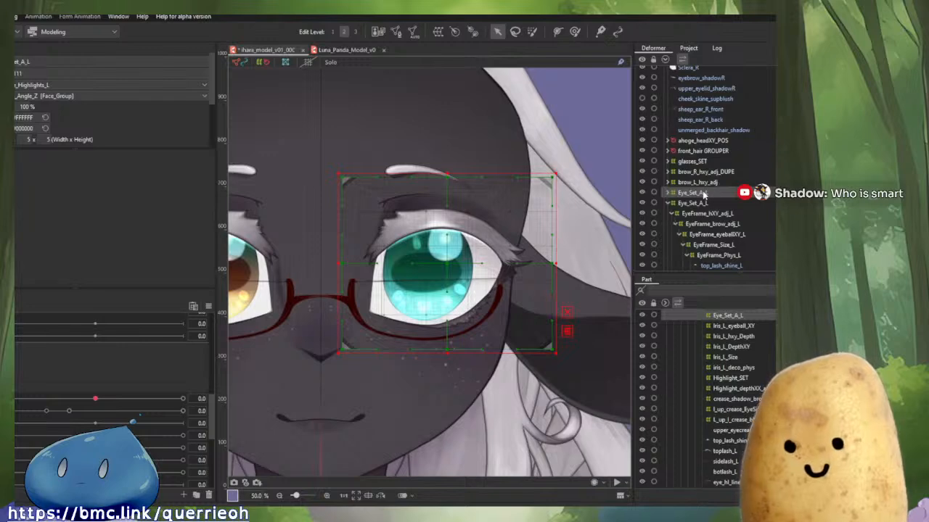
Rename the duplicated eye deformer to Eye_Set_A_R_DUPE.
double_click(48, 62)
click(55, 65)
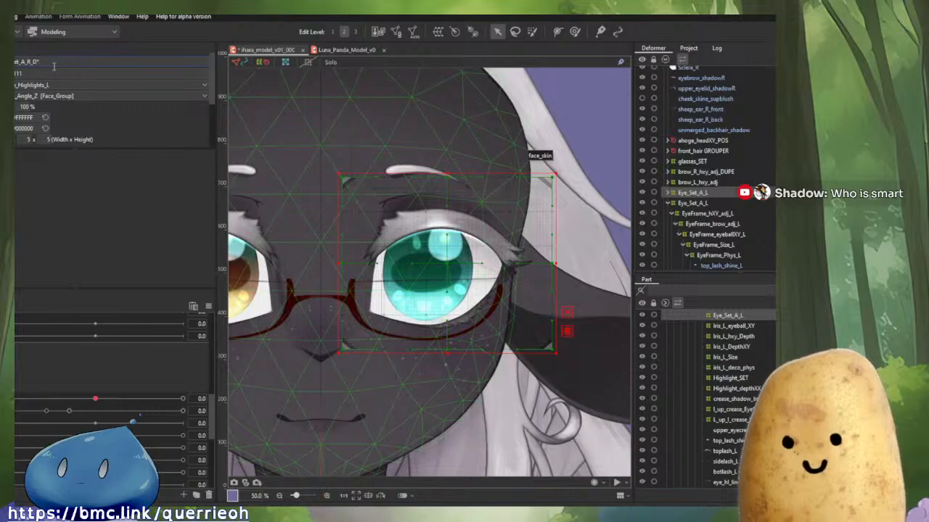
text(R_DUPE)
key(Return)
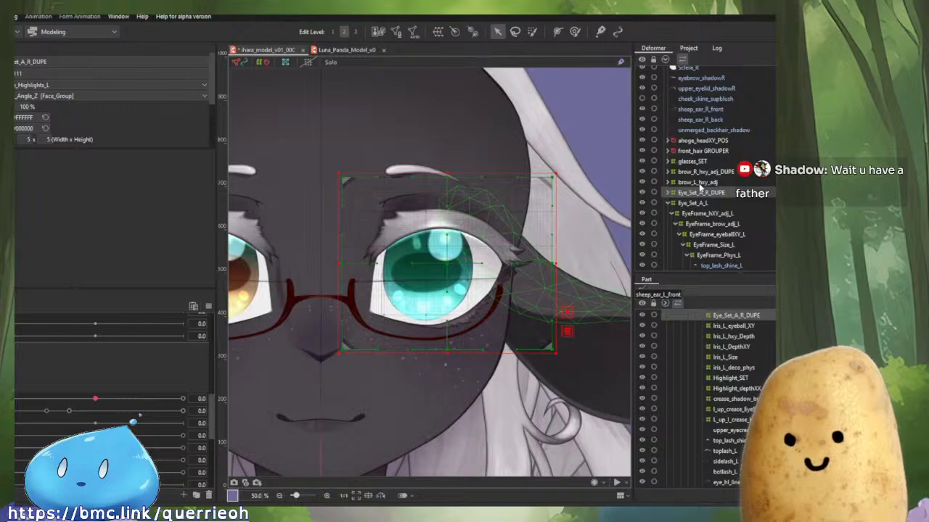
Move the brow_R_hxy_adj_DUPE and Eye_Set_A_R_DUPE deformers into the SYMM deformer.
scroll(700, 187, up, 5)
scroll(701, 183, down, 4)
scroll(701, 183, up, 4)
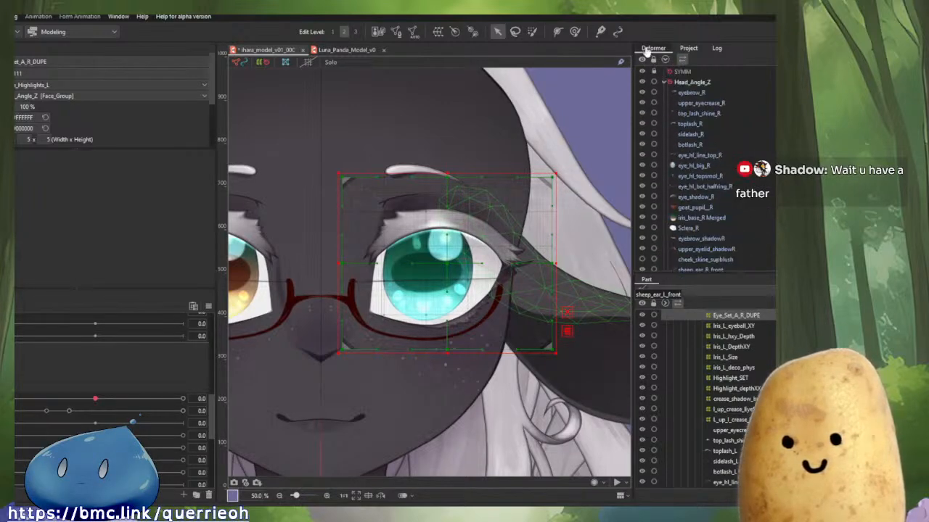
click(654, 73)
scroll(741, 186, down, 5)
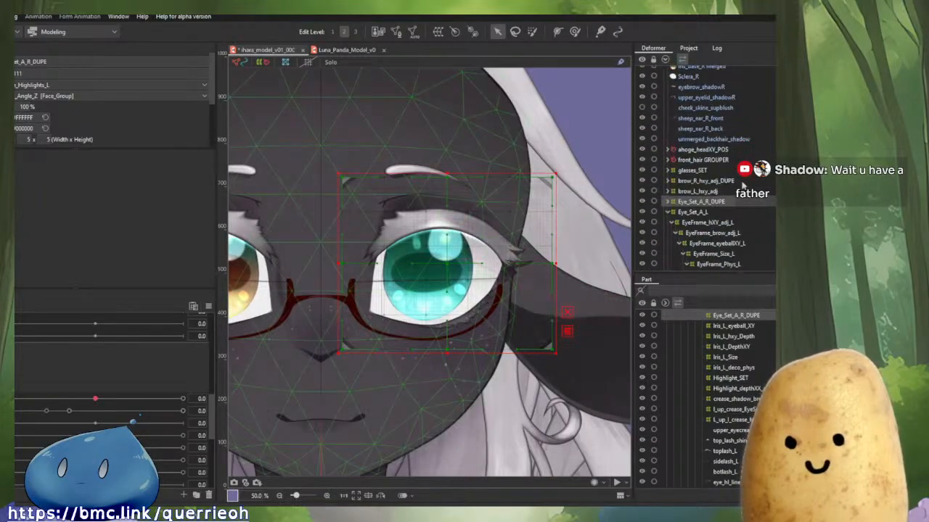
click(697, 211)
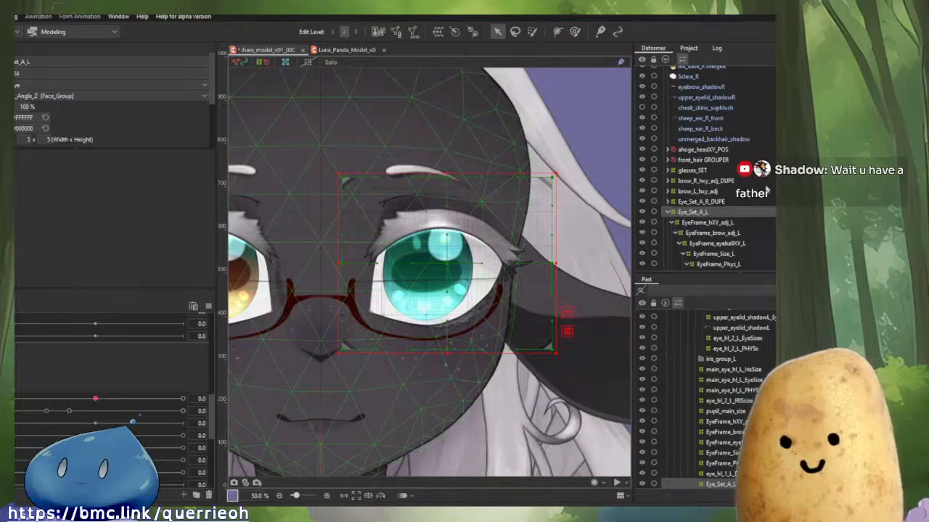
click(668, 212)
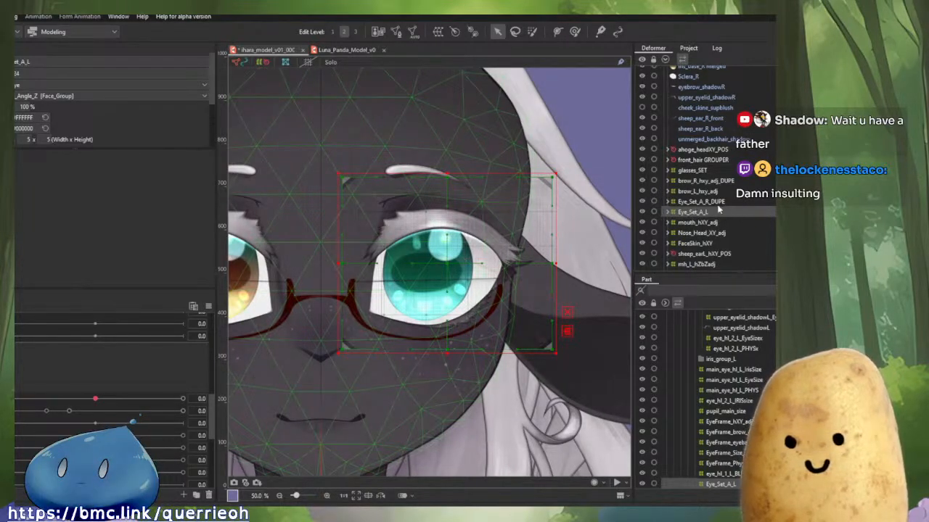
click(699, 202)
ctrl+click(704, 181)
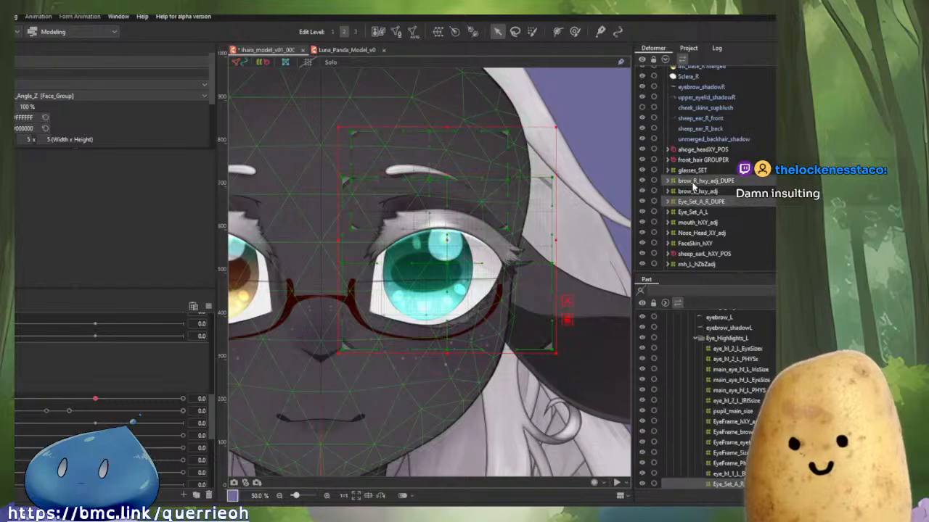
scroll(698, 198, up, 1)
drag(700, 221, 682, 74)
scroll(699, 154, up, 3)
click(683, 73)
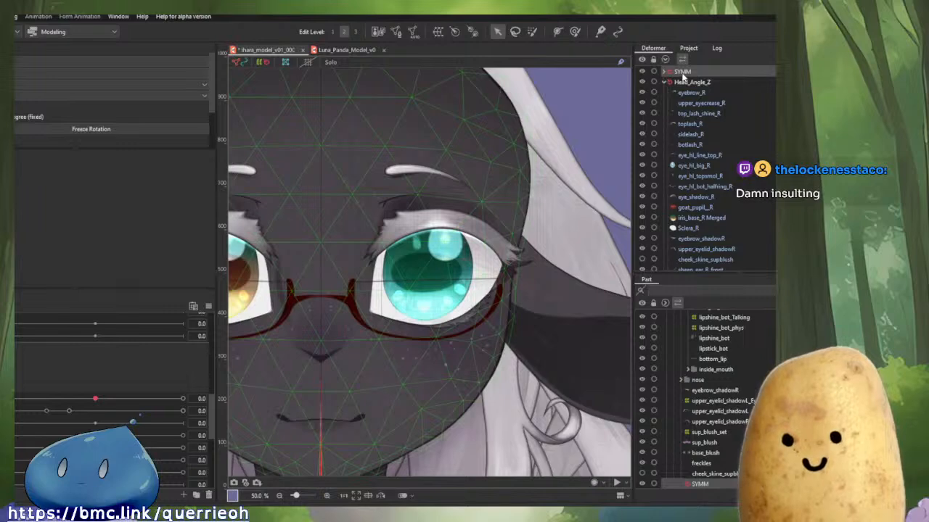
Reflect the SYMM deformer to mirror the duplicated brow and eye deformers onto the character's right side.
right_click(683, 75)
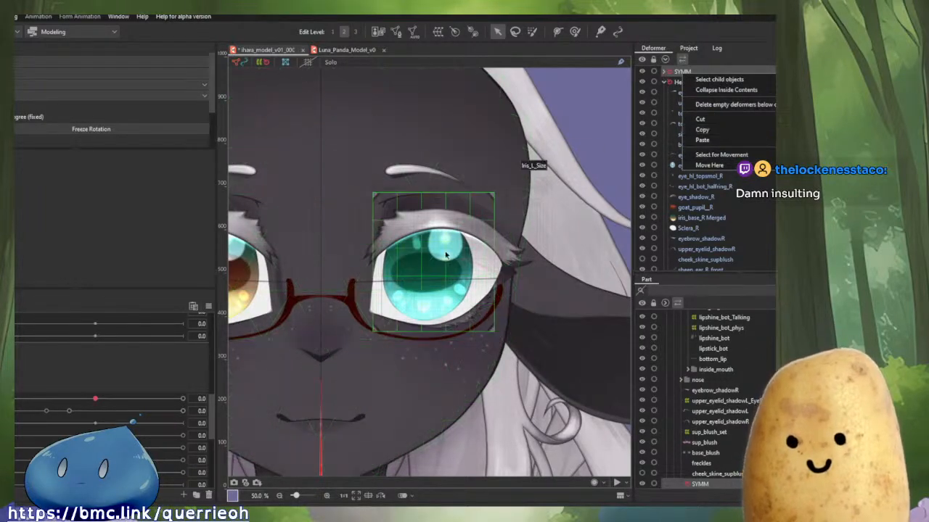
drag(435, 264, 517, 159)
right_click(404, 387)
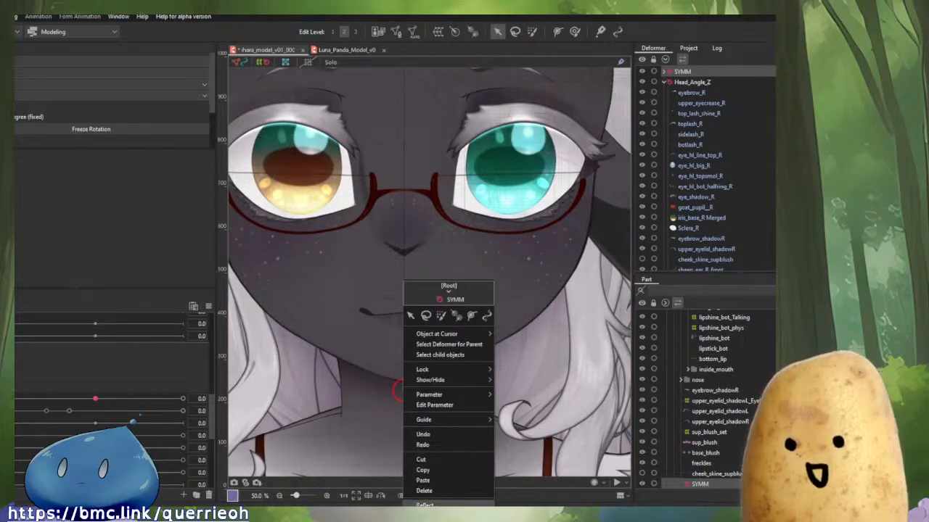
click(426, 504)
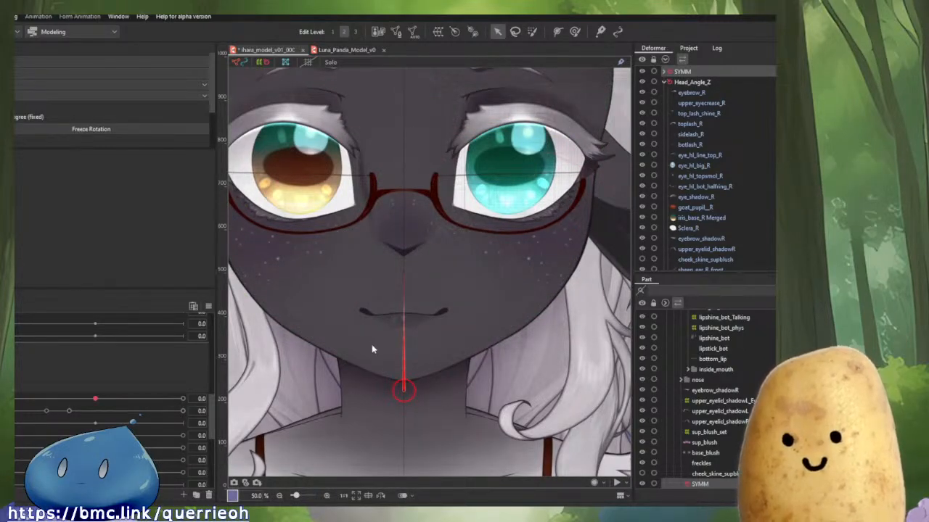
drag(398, 274, 468, 287)
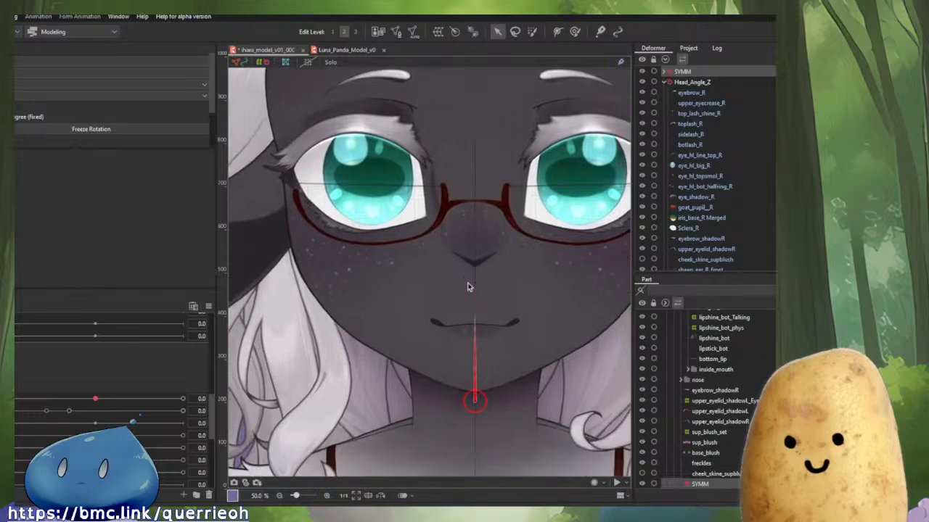
Expand the SYMM deformer and the Eye_Set_A_R_DUPE hierarchy to inspect the nested eye frame deformers.
click(664, 72)
click(679, 84)
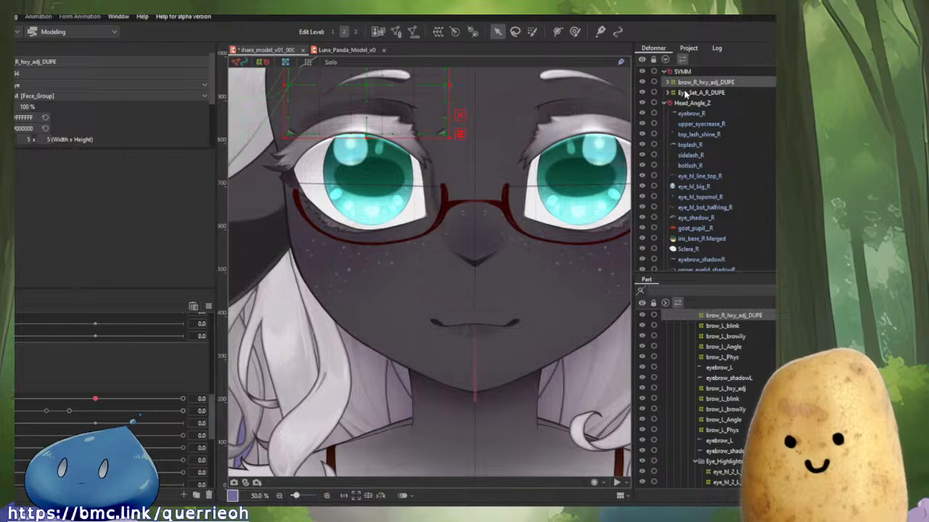
scroll(718, 160, down, 6)
scroll(723, 168, up, 6)
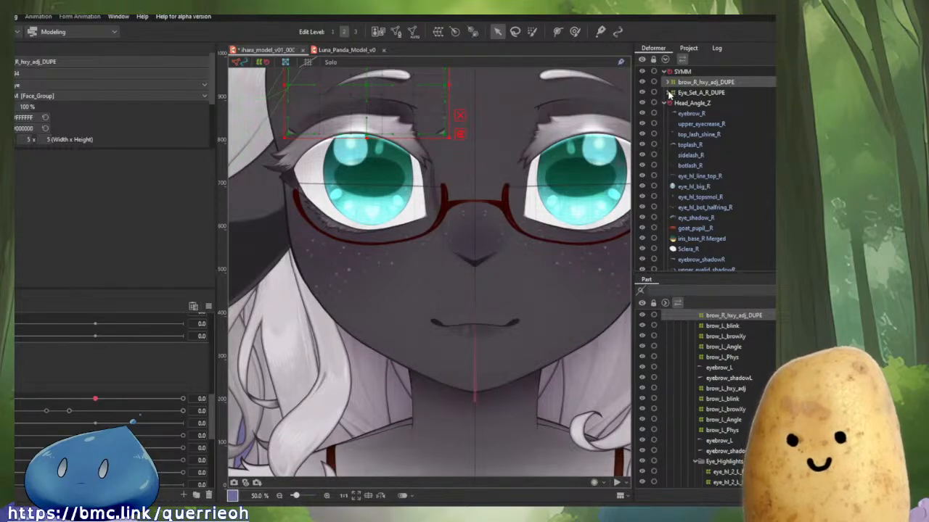
click(668, 93)
click(672, 104)
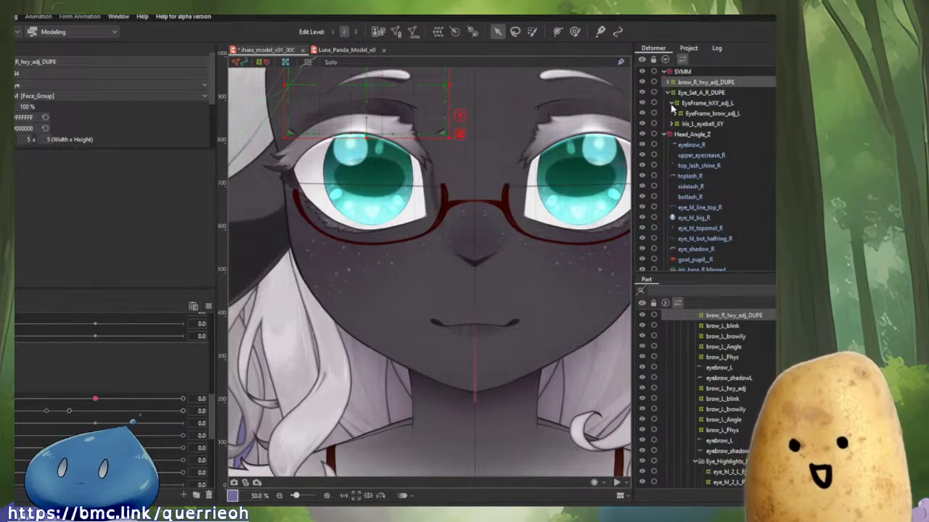
click(676, 116)
click(680, 124)
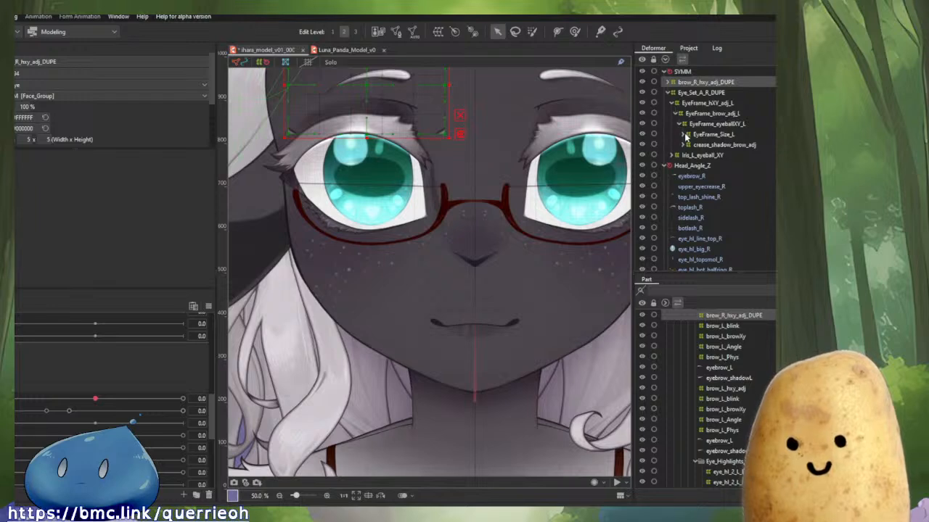
click(684, 136)
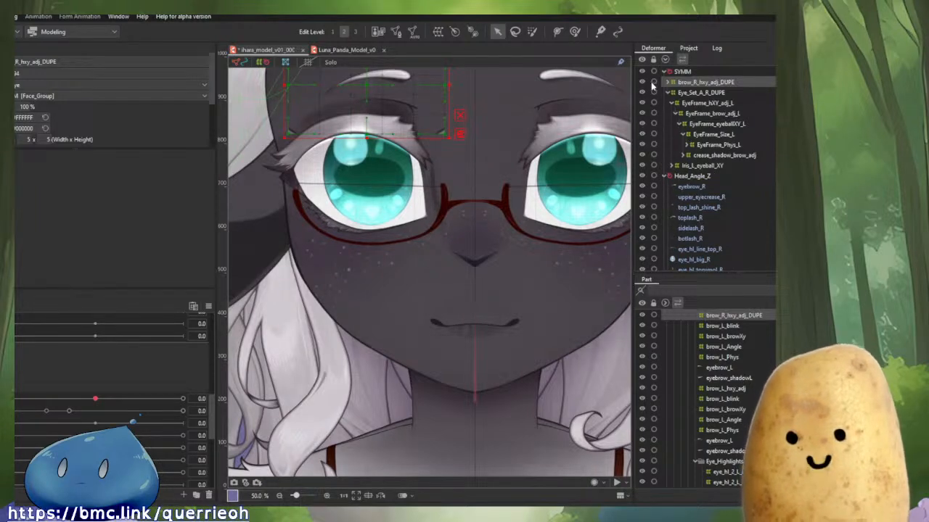
click(678, 73)
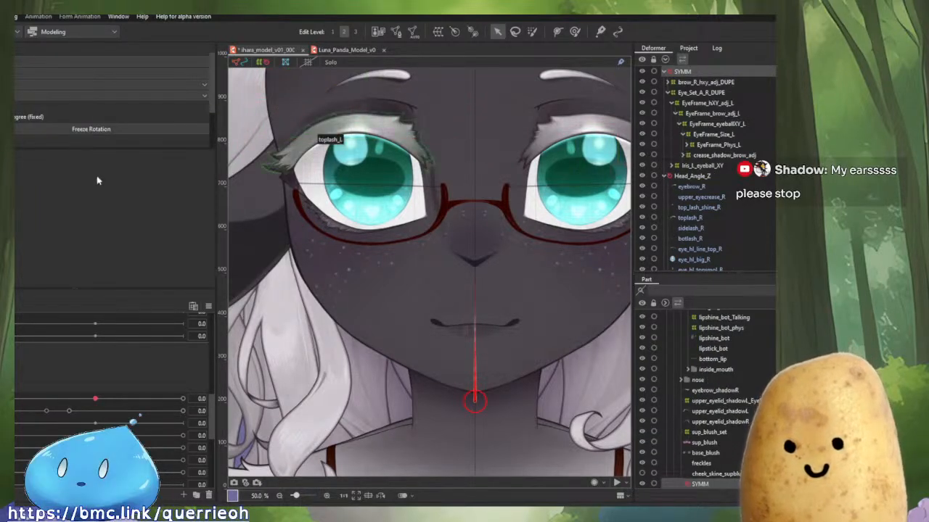
scroll(74, 104, down, 1)
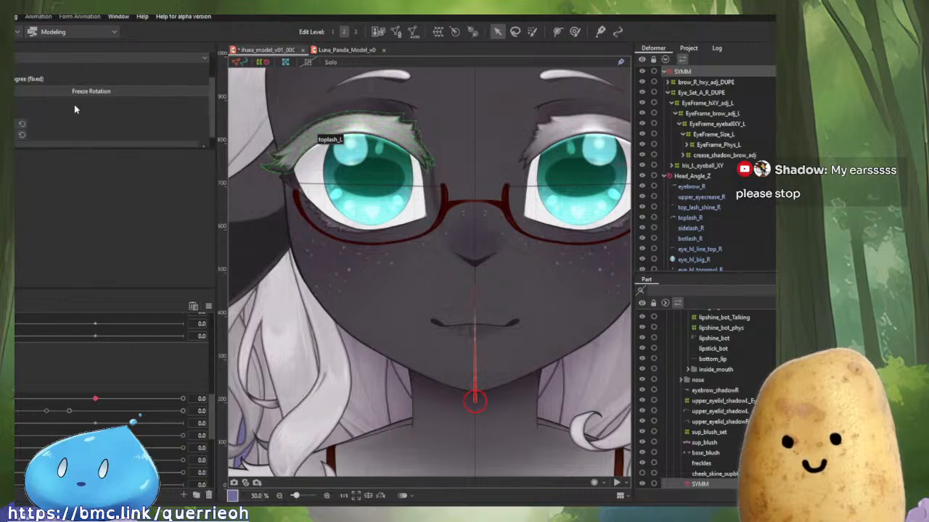
Toggle undo and redo of the reflection repeatedly to compare the right eye before and after mirroring.
key(ctrl+z)
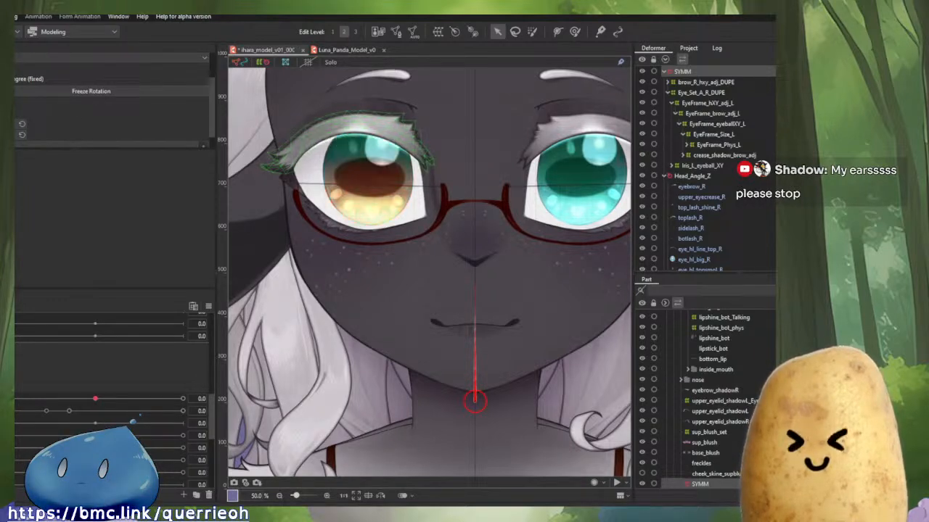
key(ctrl+y)
key(ctrl+z)
key(ctrl+y)
key(ctrl+z)
key(ctrl+y)
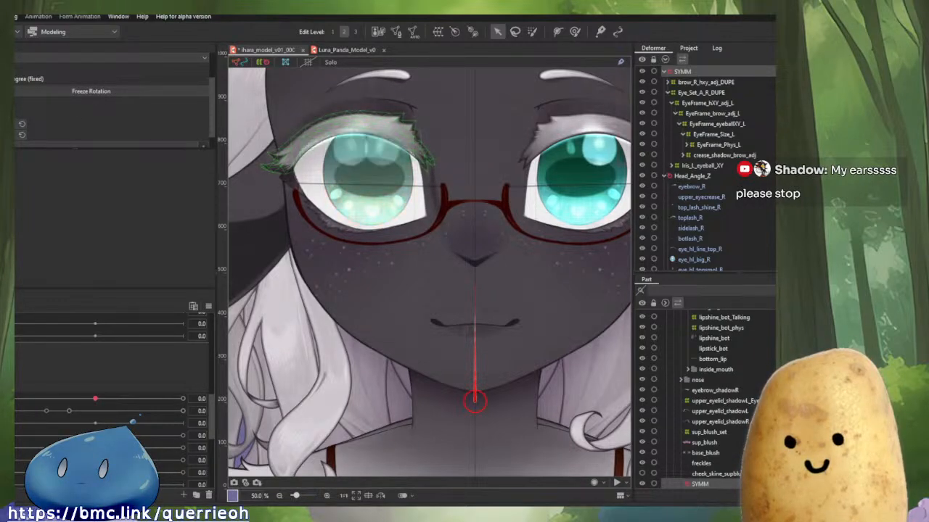
key(ctrl+z)
key(ctrl+y)
key(ctrl+z)
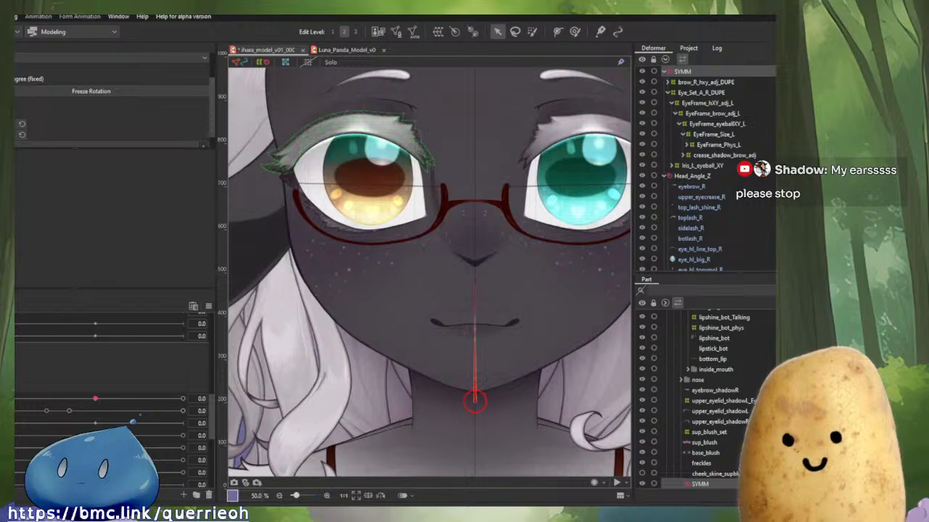
key(ctrl+y)
key(ctrl+z)
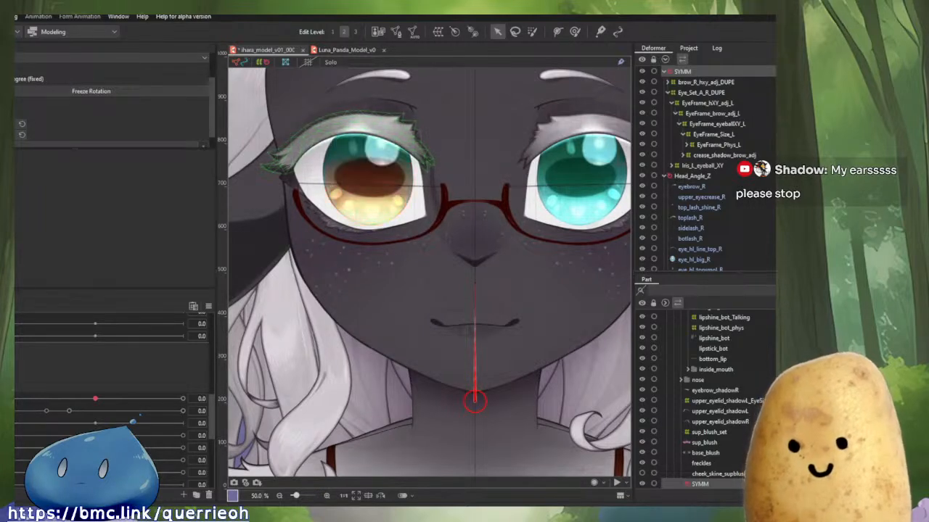
key(ctrl+y)
key(ctrl+z)
key(ctrl+y)
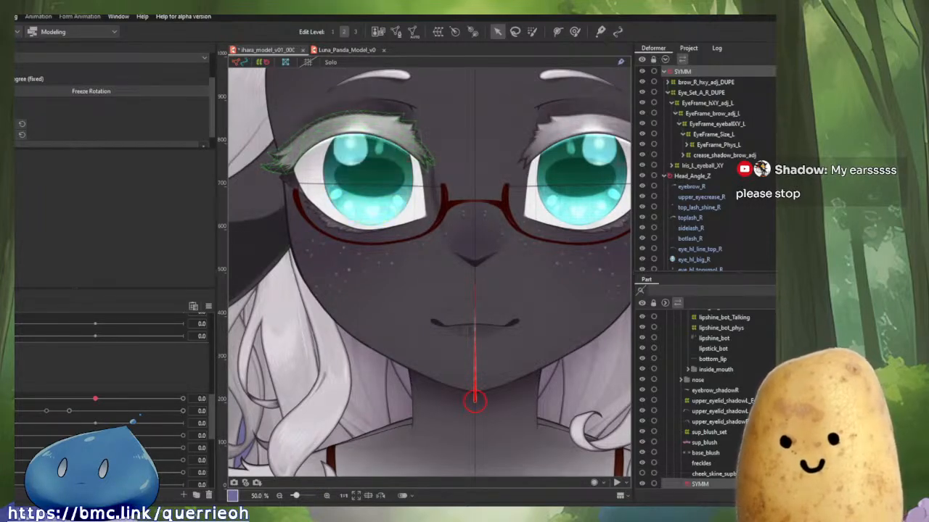
key(ctrl+z)
key(ctrl+y)
key(ctrl+z)
key(ctrl+y)
key(ctrl+z)
key(ctrl+y)
key(ctrl+z)
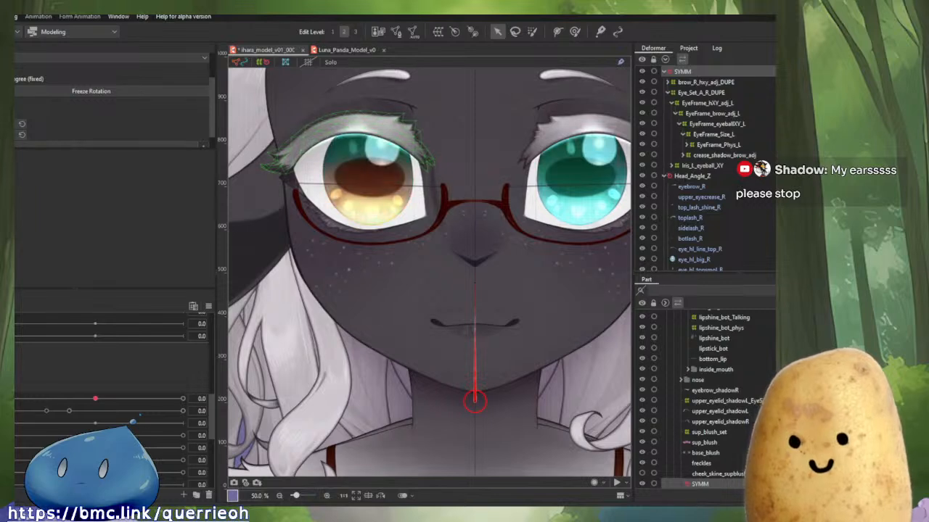
key(ctrl+y)
key(ctrl+z)
key(ctrl+y)
key(ctrl+z)
key(ctrl+y)
key(ctrl+z)
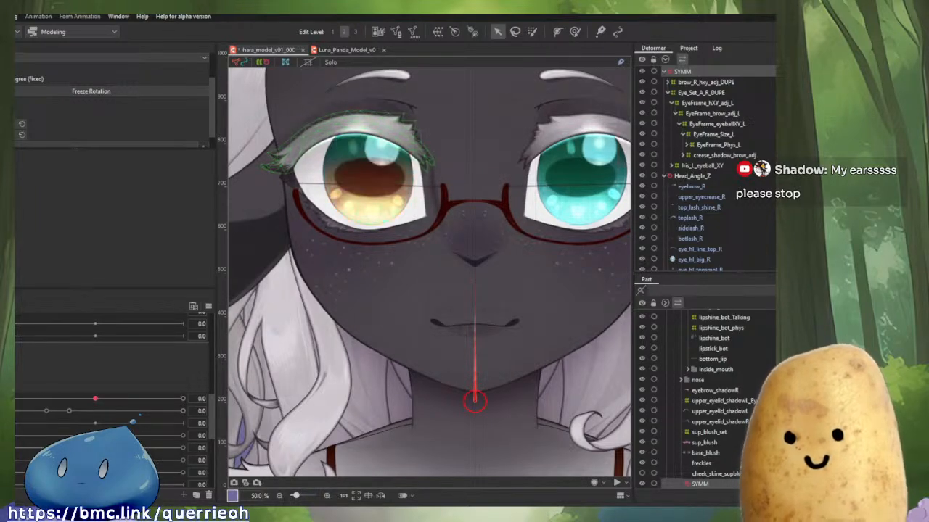
key(ctrl+y)
key(ctrl+z)
key(ctrl+y)
key(ctrl+z)
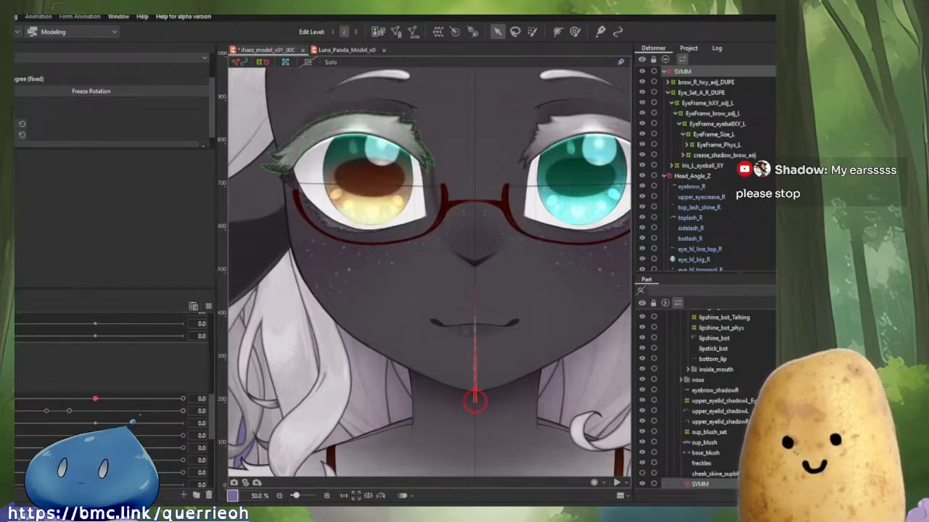
key(ctrl+y)
key(Escape)
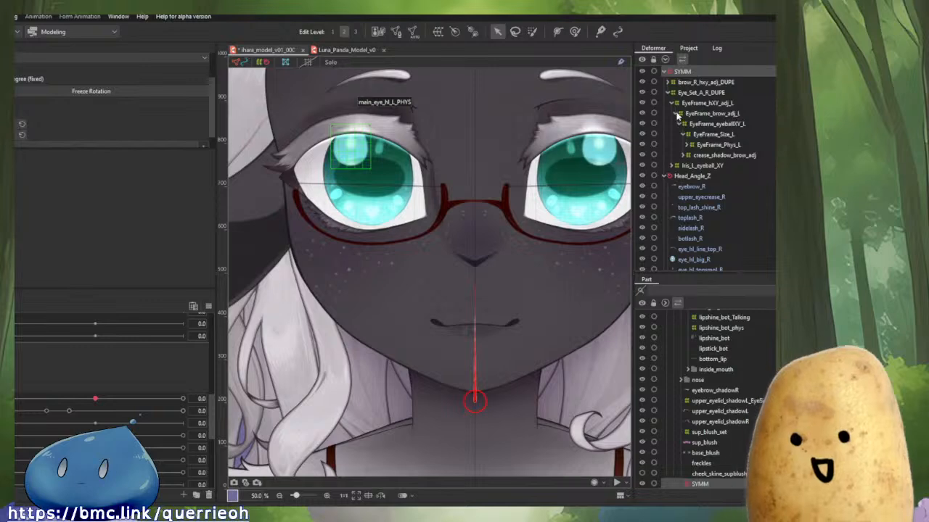
Create a rotation deformer for the duplicated brow and eye deformers, placing its pivot at the centre of the right eye.
scroll(482, 404, up, 8)
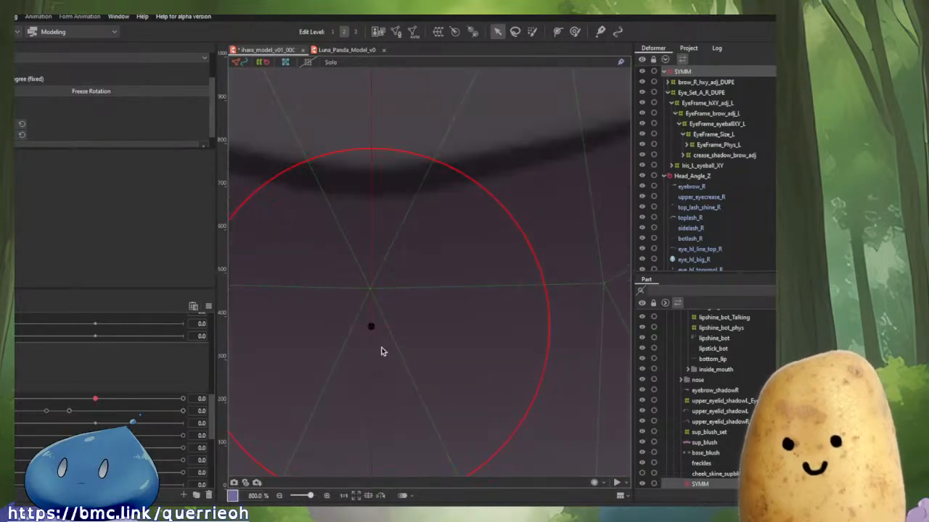
scroll(464, 351, up, 4)
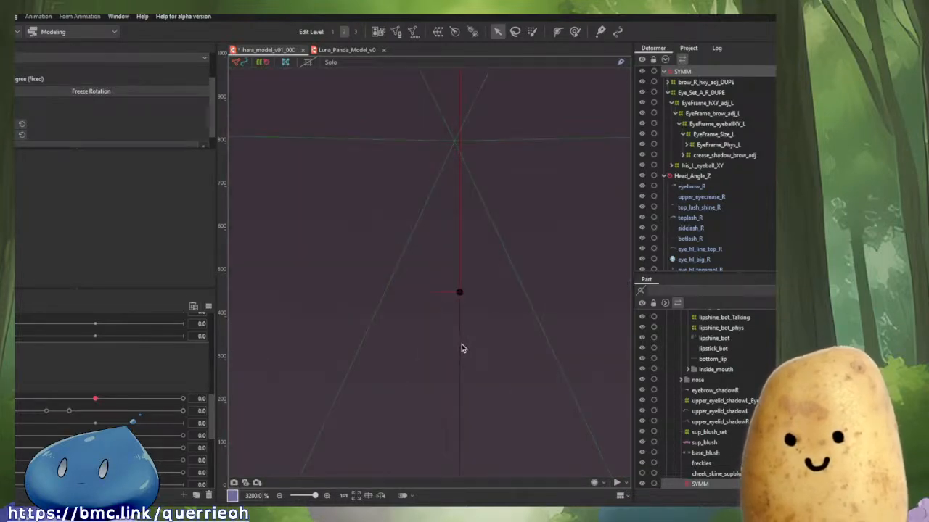
scroll(463, 346, down, 16)
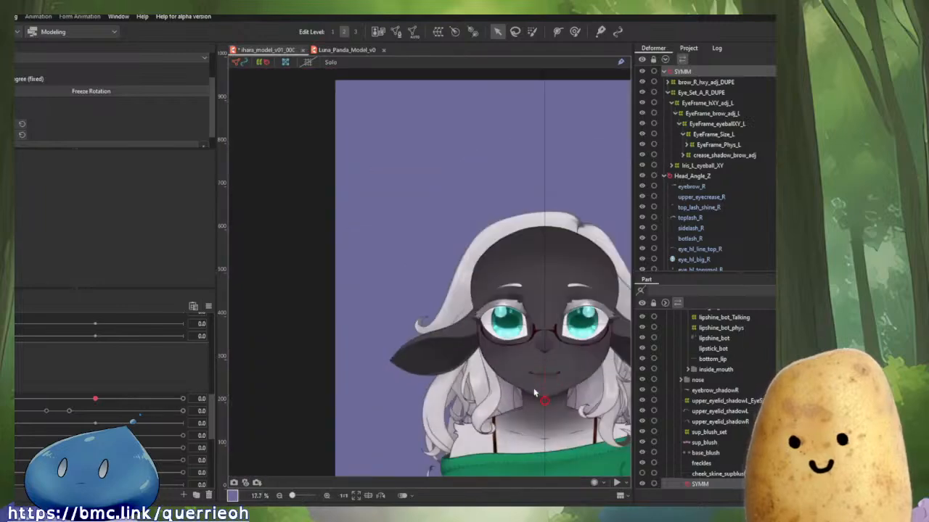
scroll(522, 319, up, 6)
scroll(502, 252, down, 1)
drag(530, 263, 555, 277)
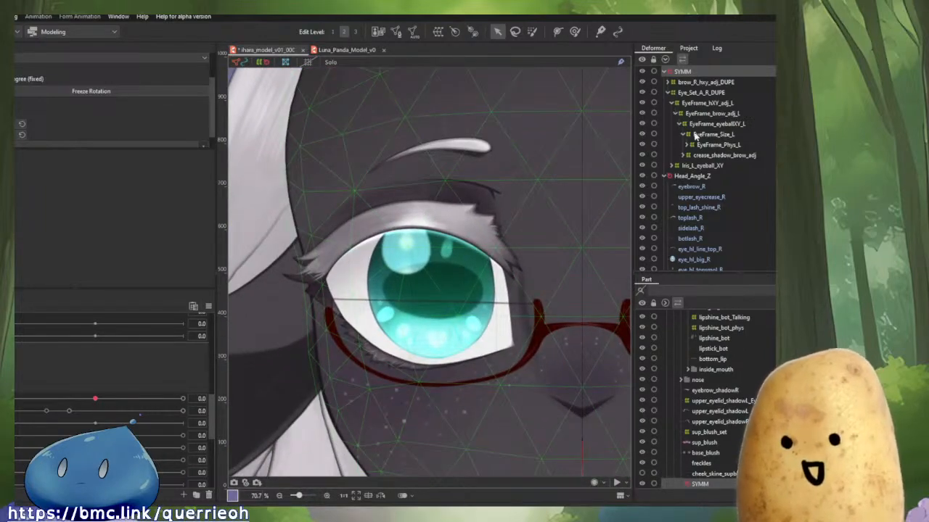
click(696, 93)
click(687, 83)
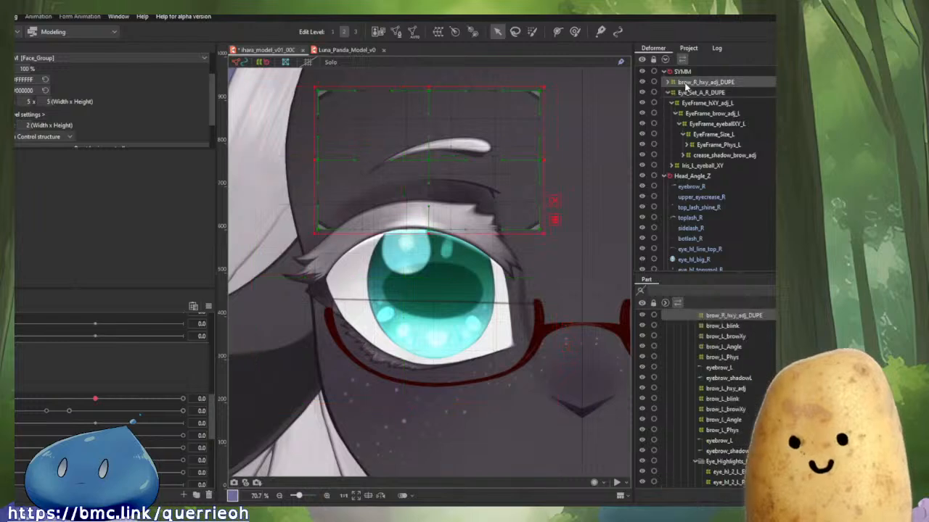
click(668, 93)
ctrl+click(685, 92)
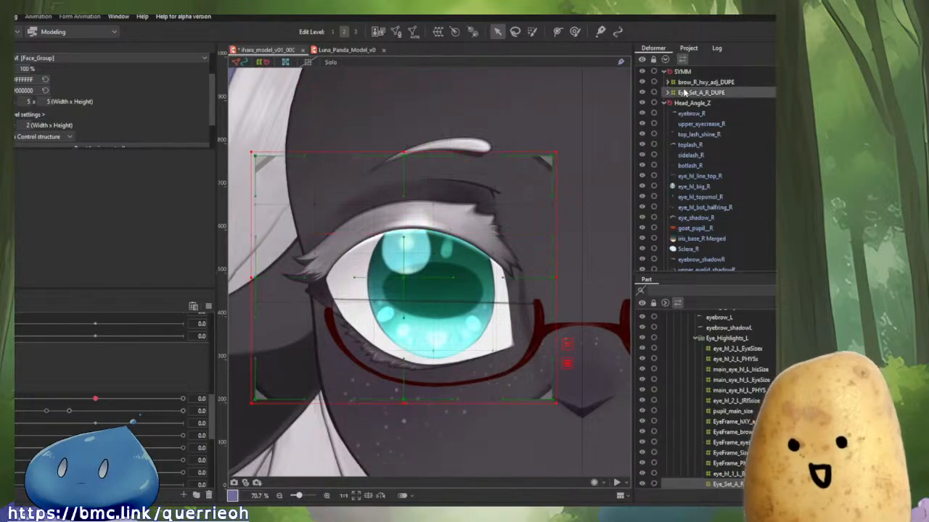
click(470, 33)
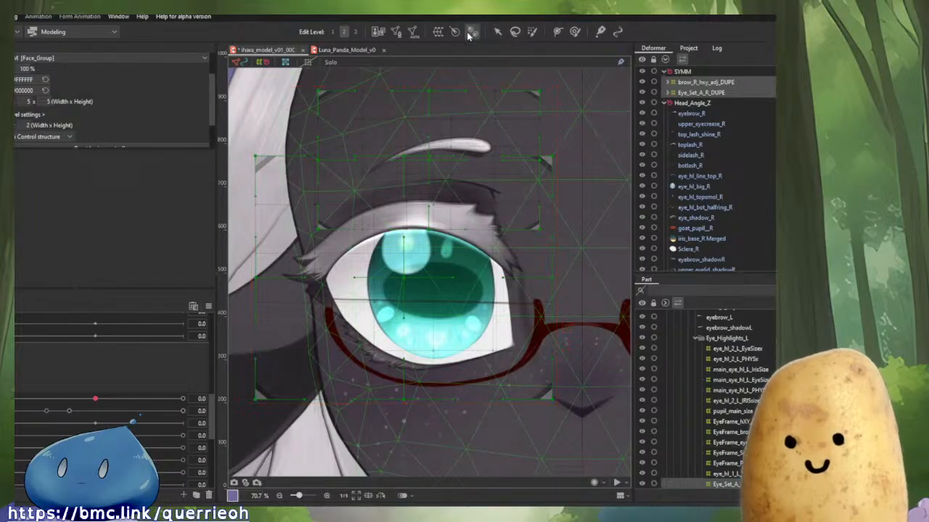
click(412, 265)
scroll(410, 277, up, 2)
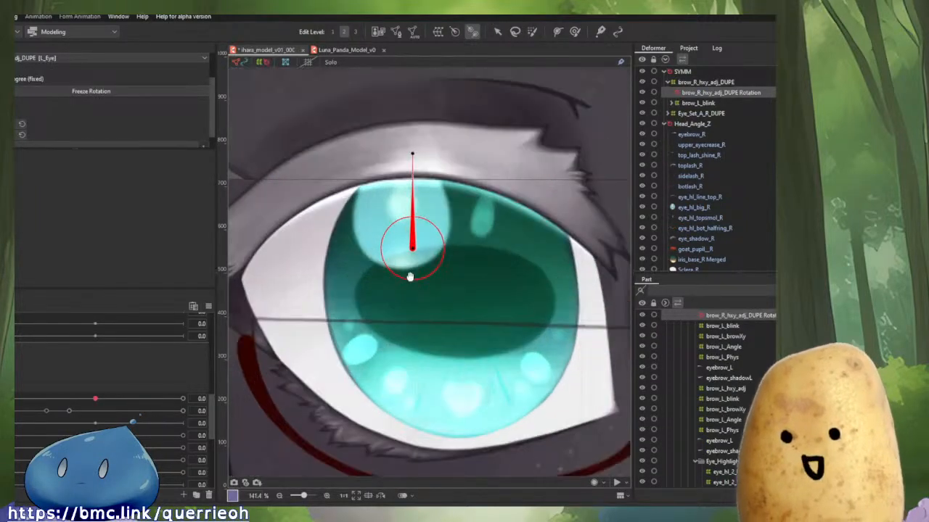
drag(410, 277, 407, 240)
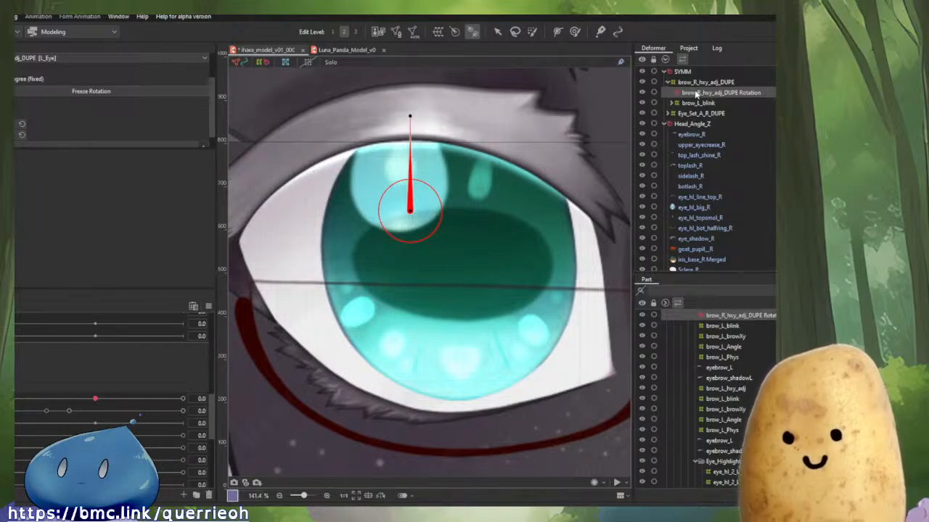
Rearrange the hierarchy so the new rotation deformer sits under SYMM and contains brow_R_hxy_adj_DUPE and Eye_Set_A_R_DUPE.
drag(695, 92, 692, 85)
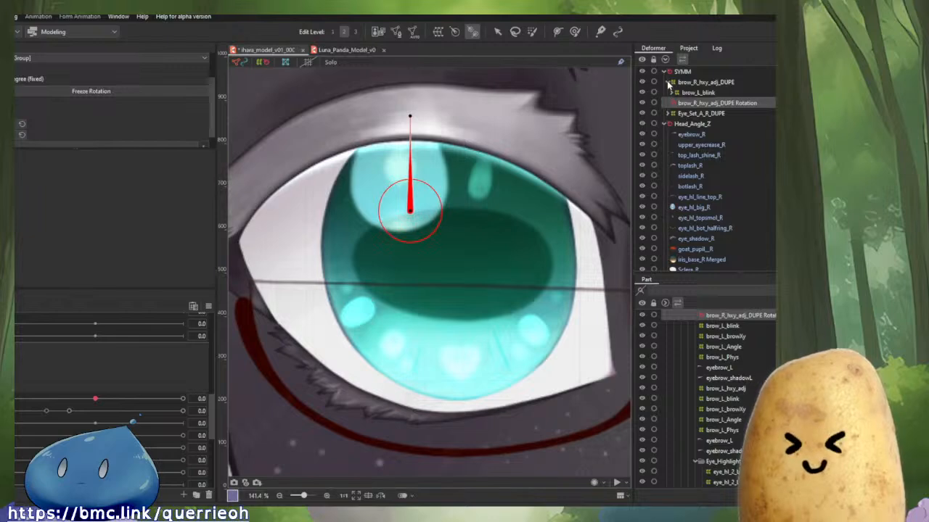
click(668, 84)
click(684, 85)
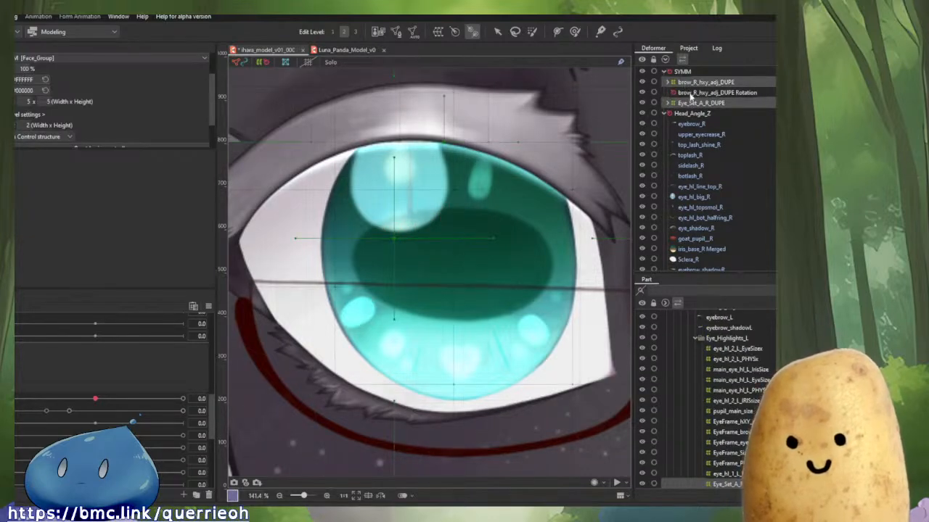
drag(690, 100, 690, 95)
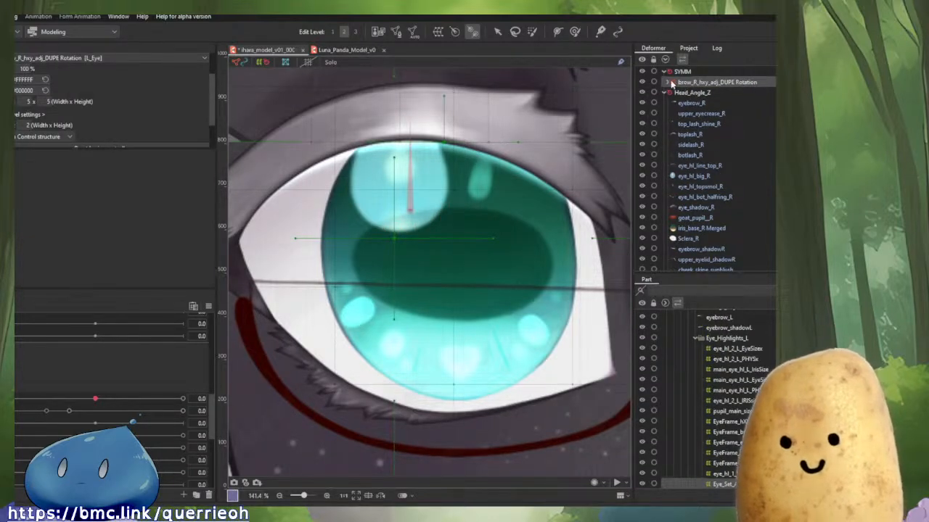
click(671, 84)
click(683, 85)
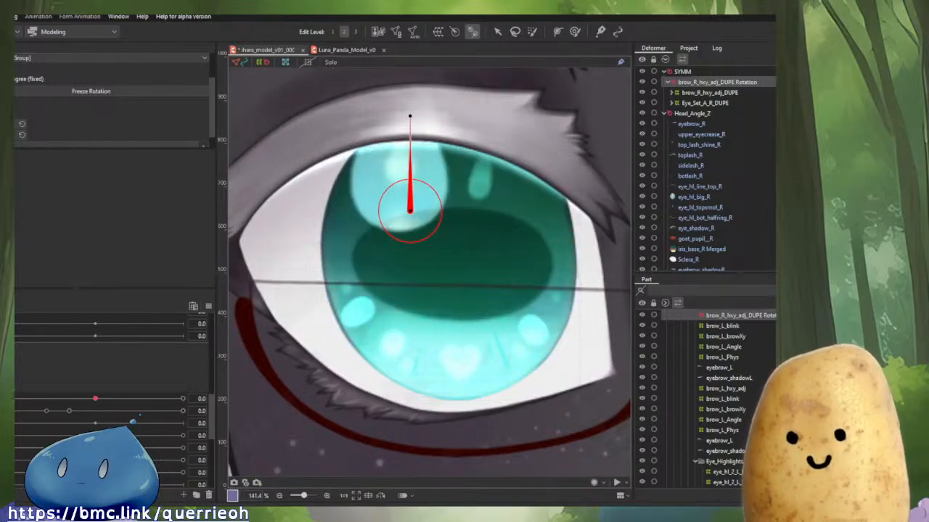
Try repositioning the rotation deformer's handle on the right eye, undoing each attempt.
scroll(97, 105, down, 1)
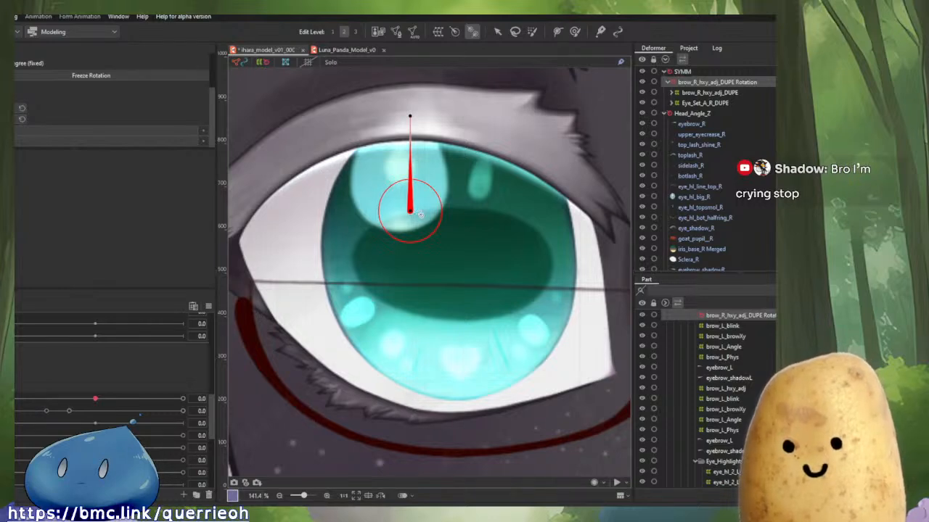
key(v)
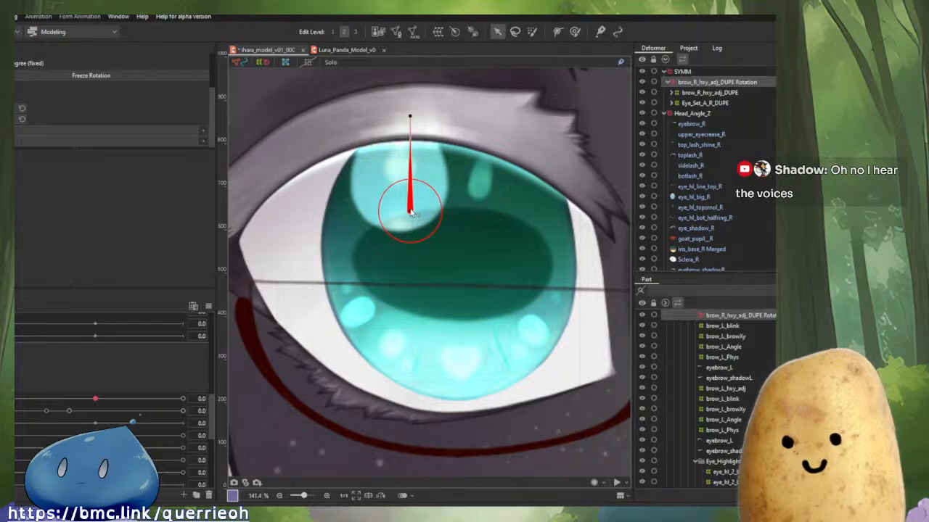
drag(408, 212, 488, 201)
key(ctrl+z)
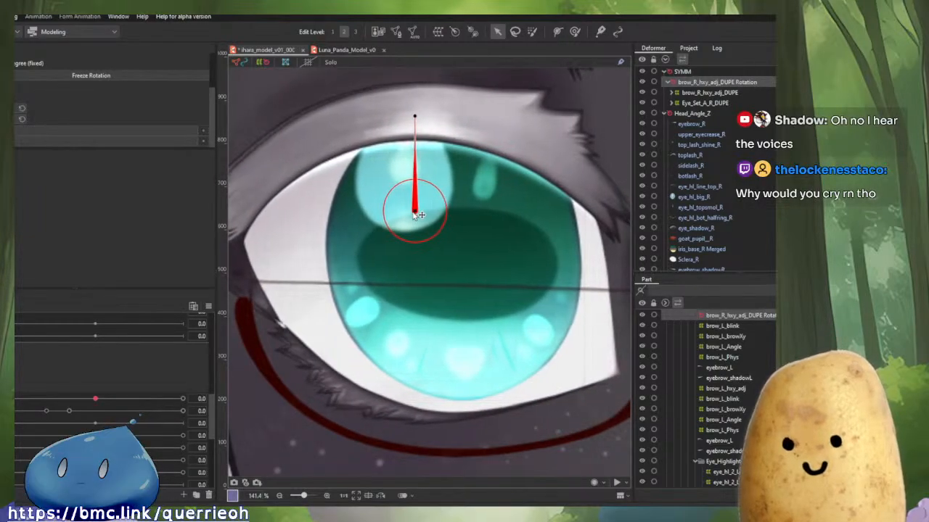
drag(410, 213, 410, 219)
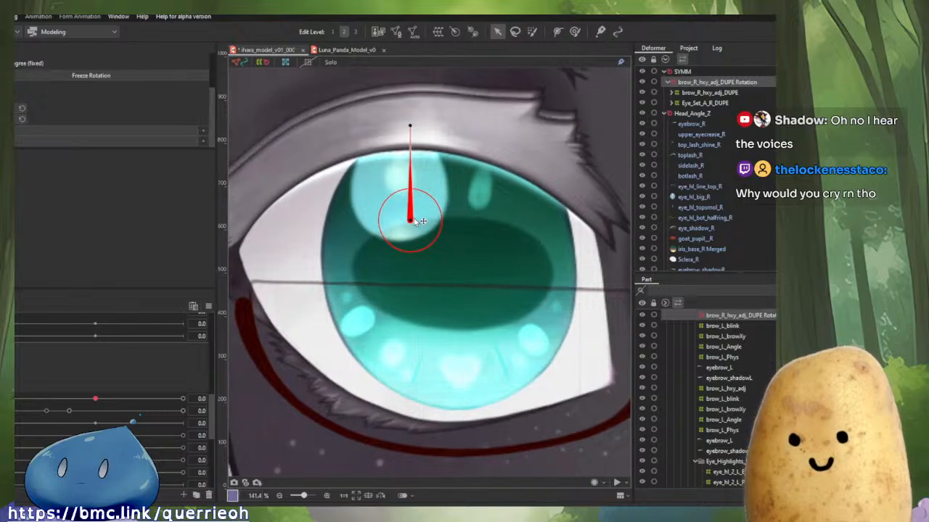
key(ctrl+z)
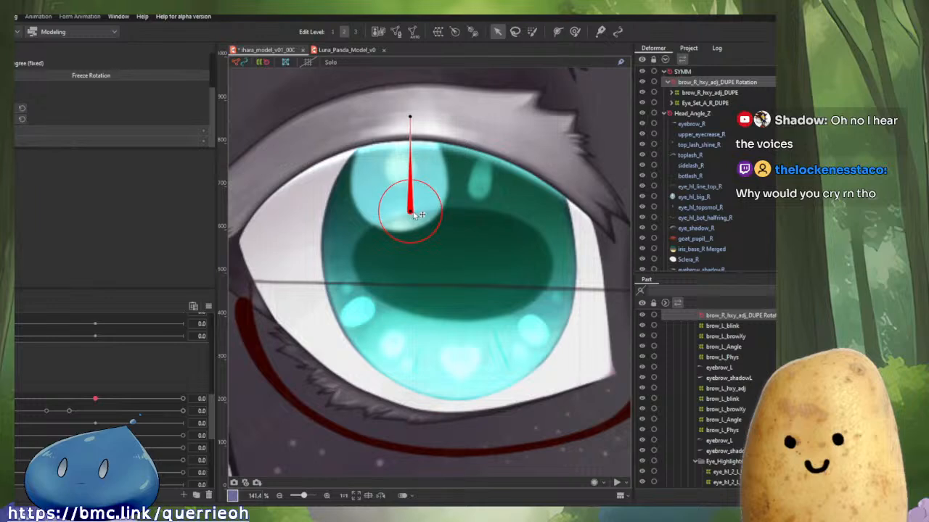
drag(412, 215, 412, 217)
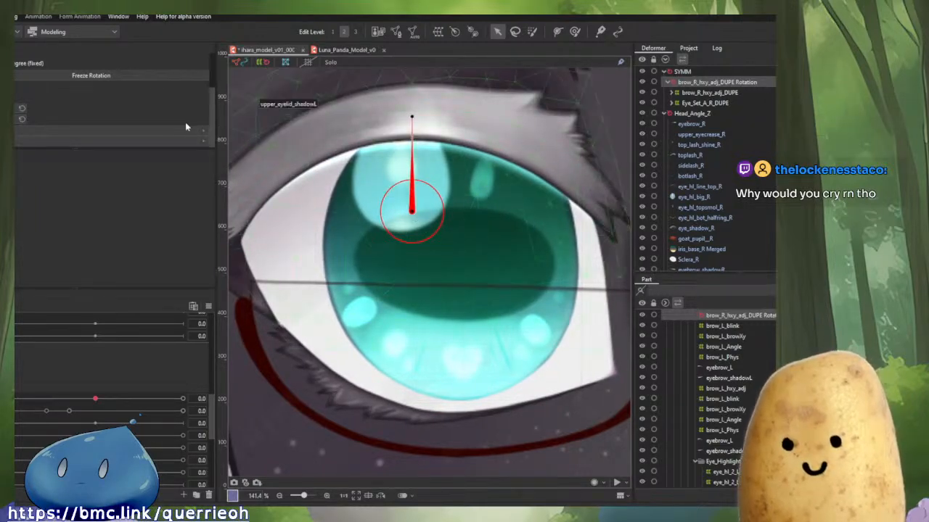
Toggle undo and redo repeatedly to compare the right eye before and after the latest deformer change.
drag(182, 128, 180, 128)
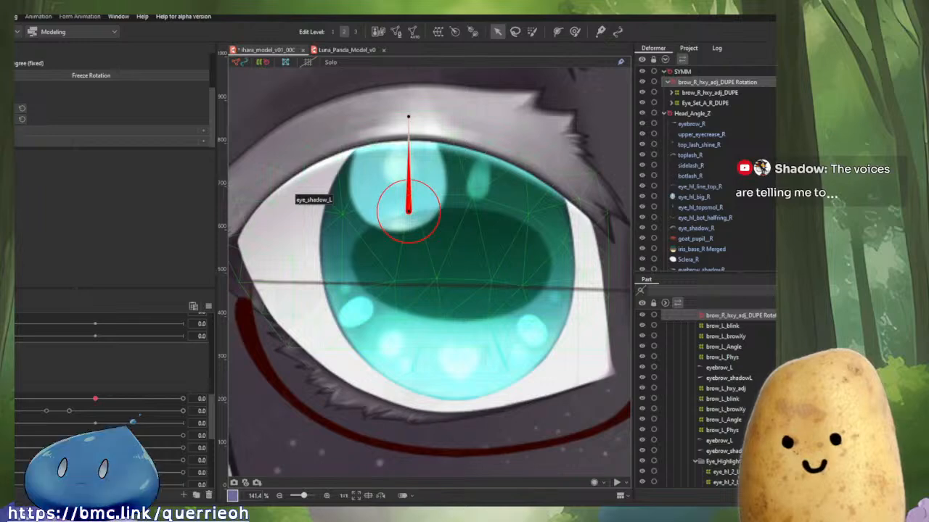
key(Return)
key(ctrl+y)
key(ctrl+z)
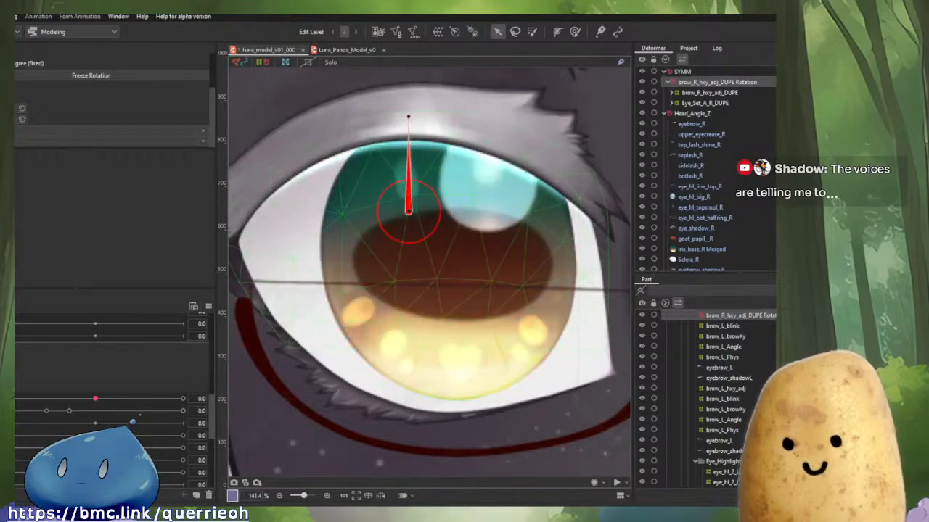
key(ctrl+y)
scroll(512, 257, up, 4)
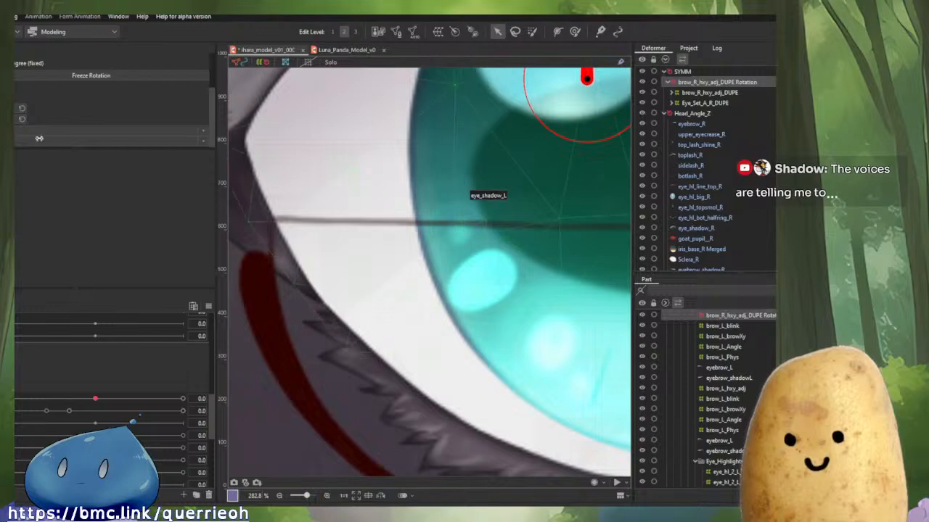
key(ctrl+z)
key(ctrl+y)
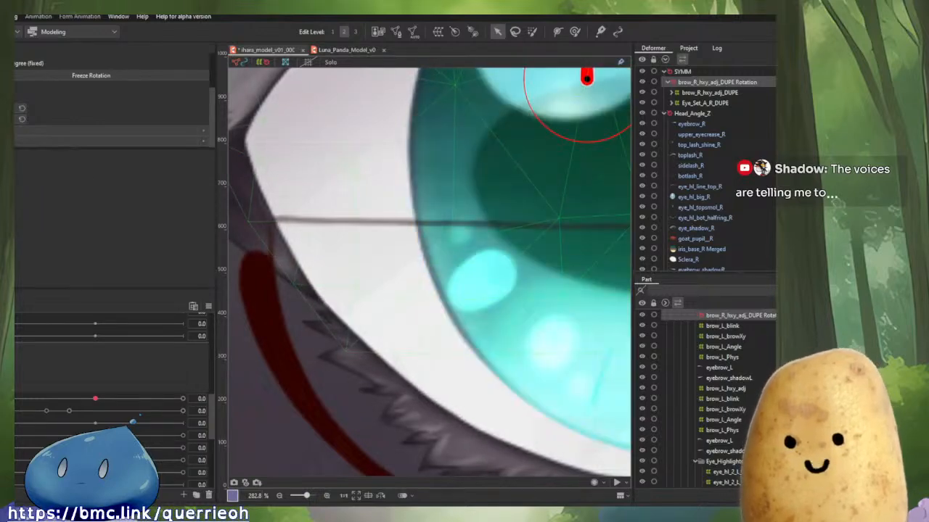
key(ctrl+z)
key(ctrl+y)
key(ctrl+z)
key(ctrl+y)
key(ctrl+z)
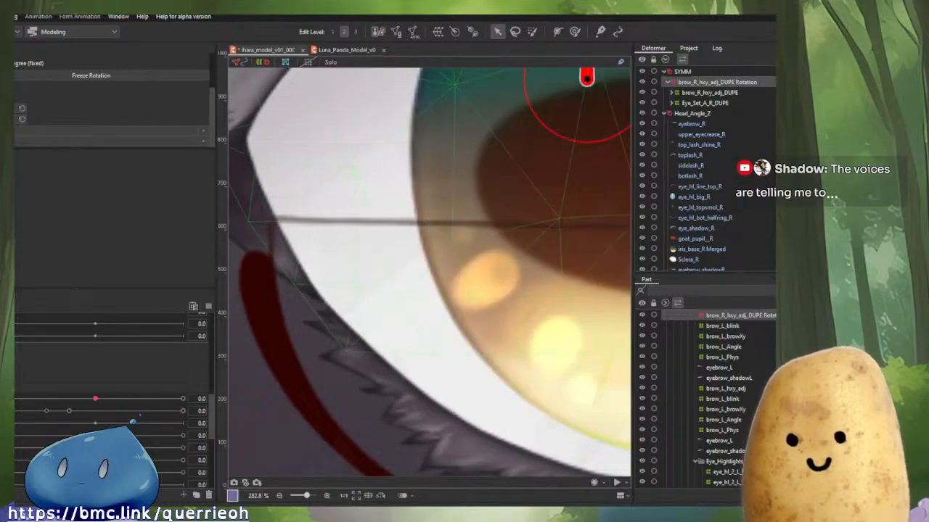
key(ctrl+y)
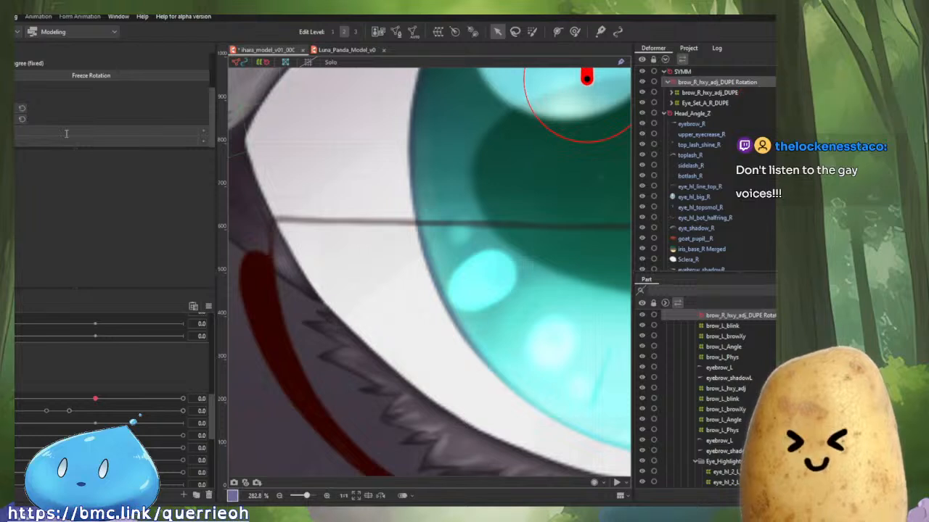
scroll(67, 134, up, 5)
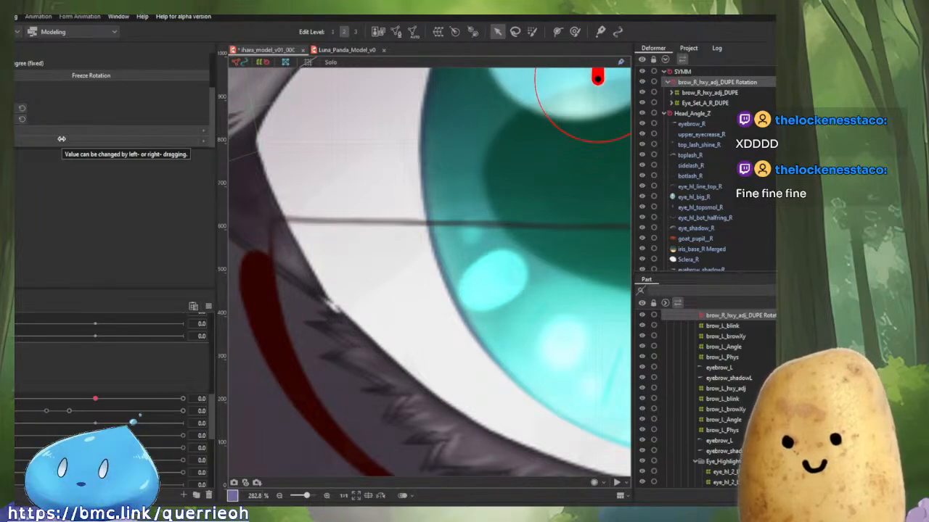
key(Left)
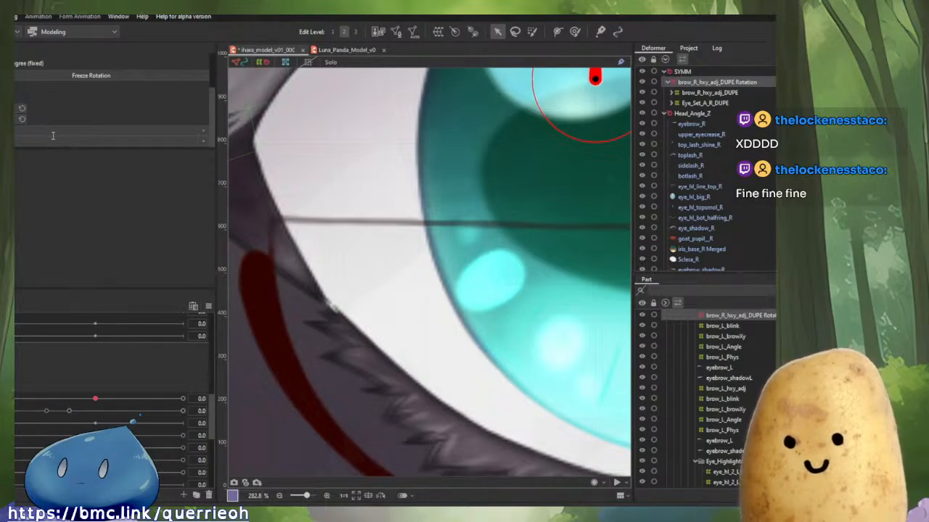
key(Left)
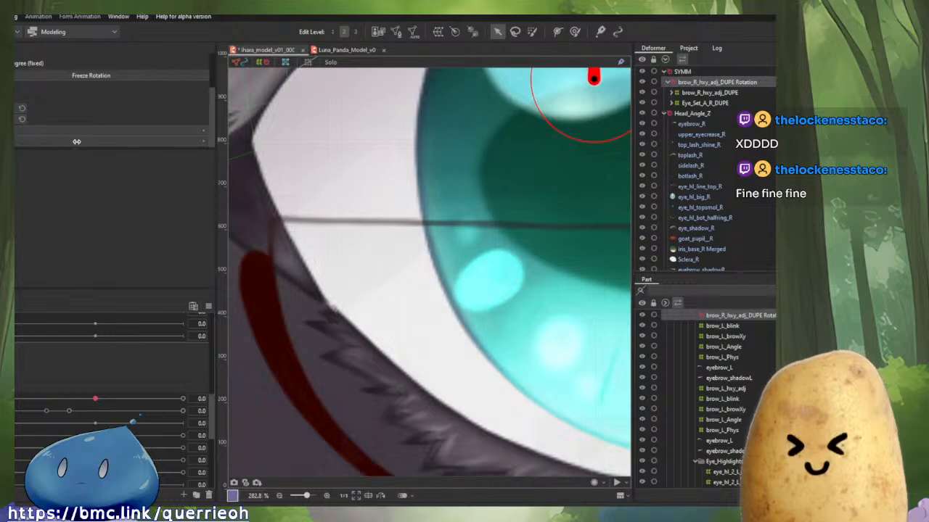
key(Left)
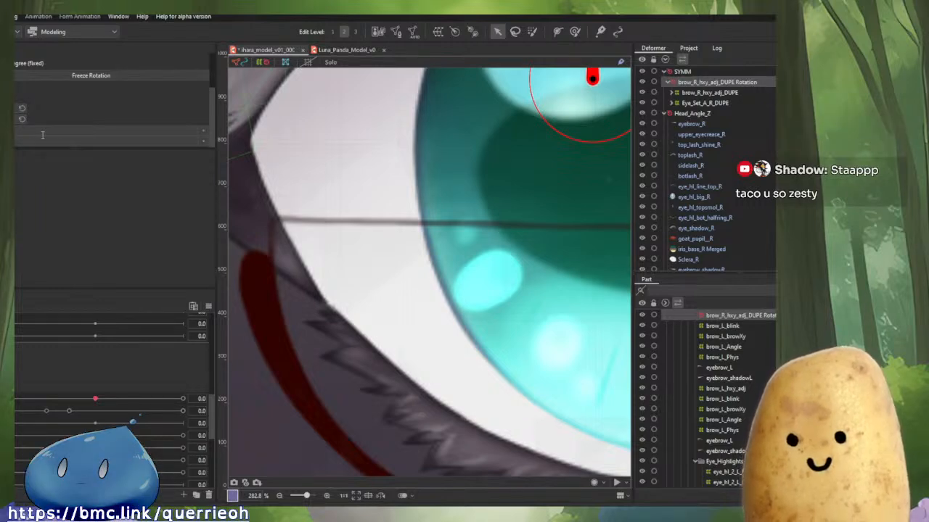
key(Return)
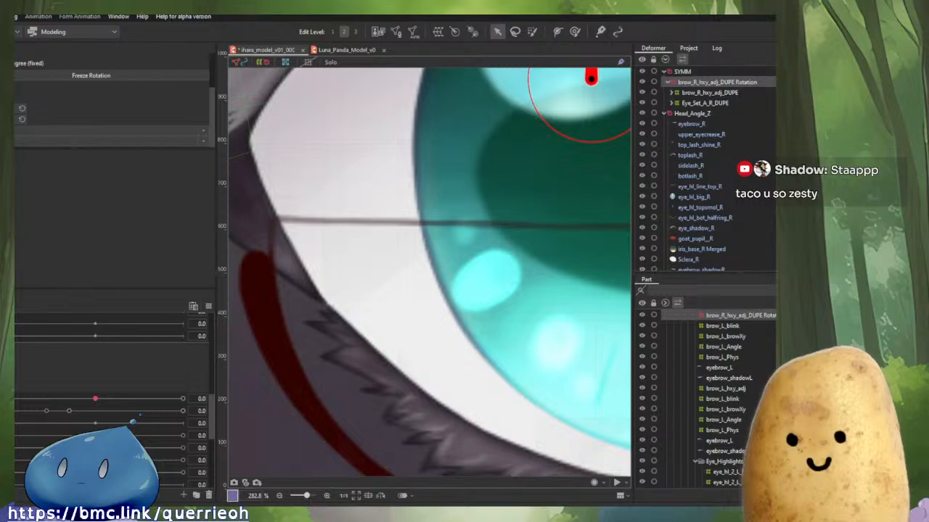
Toggle the display repeatedly to compare how the right eye renders.
key(ctrl+h)
key(ctrl+h)
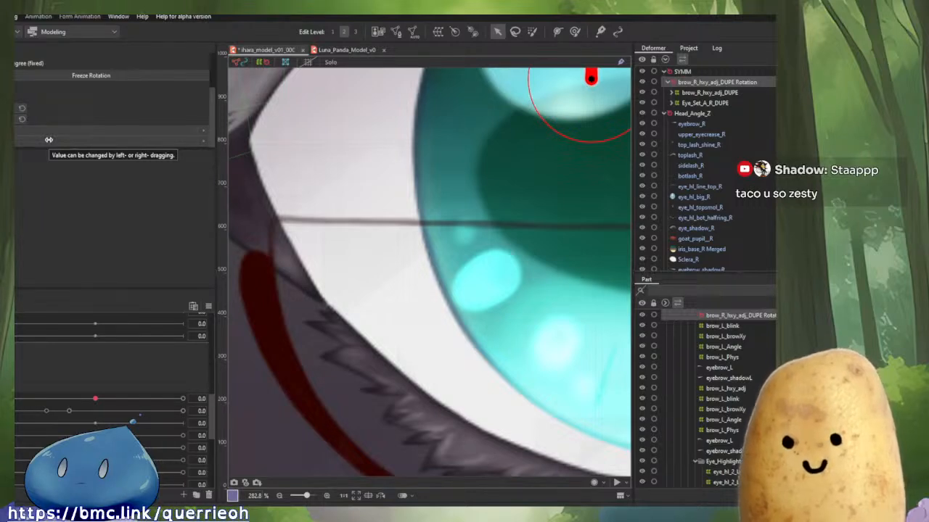
key(Left)
key(Left)
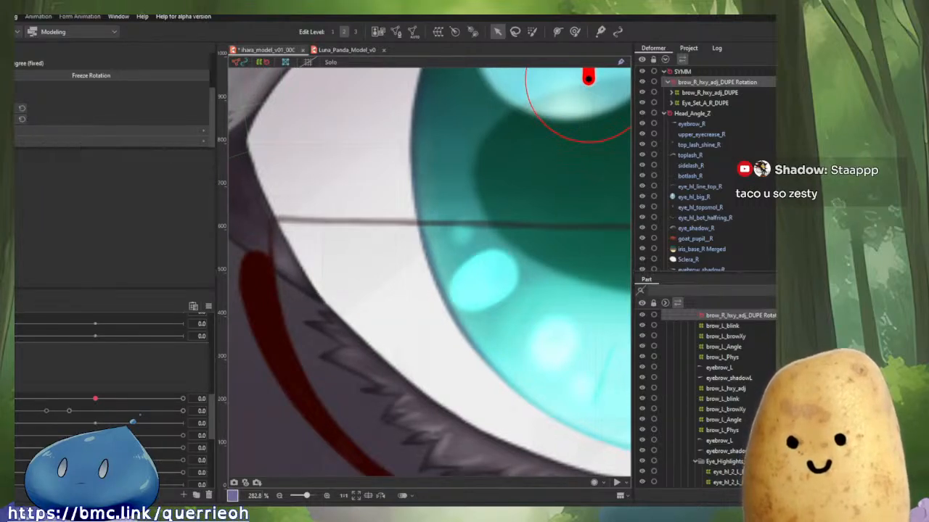
key(ctrl+h)
key(ctrl+h)
key(ctrl+h)
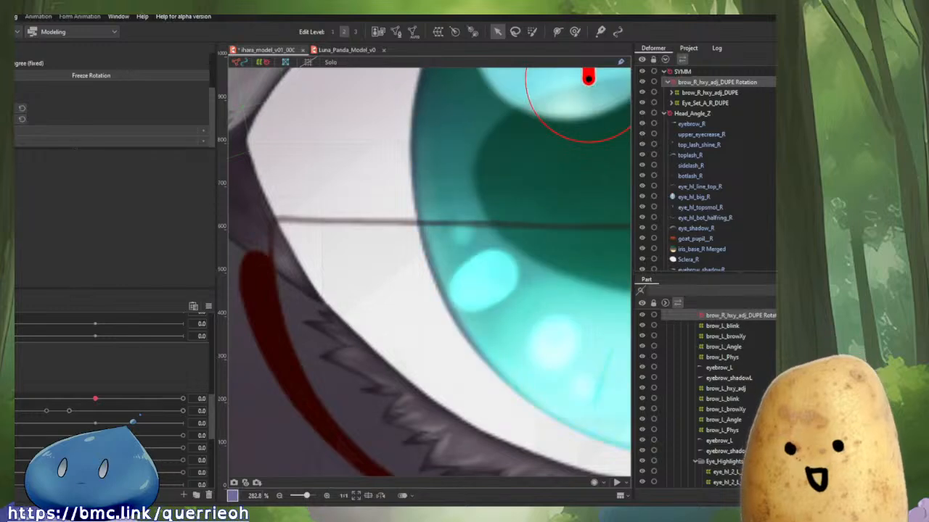
key(ctrl+h)
key(ctrl+h)
key(ctrl+h)
key(ctrl+h)
key(ctrl+h)
key(ctrl+h)
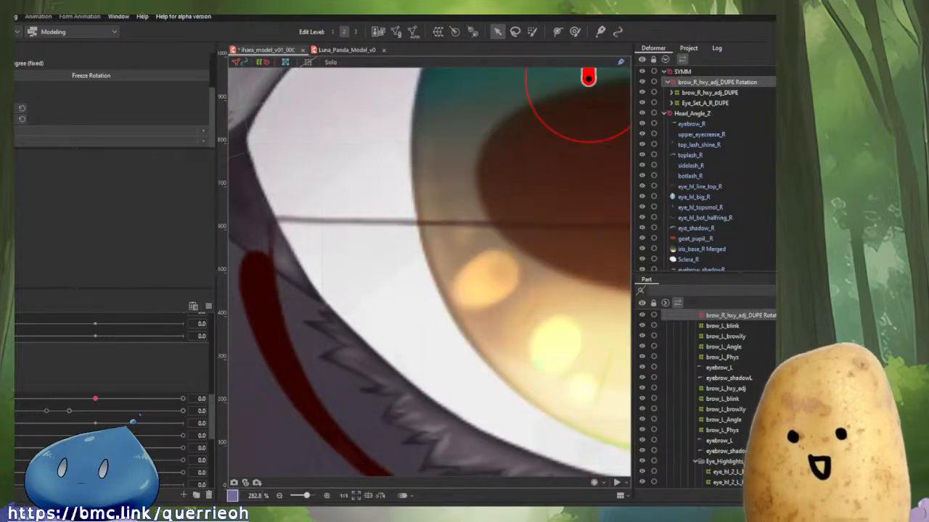
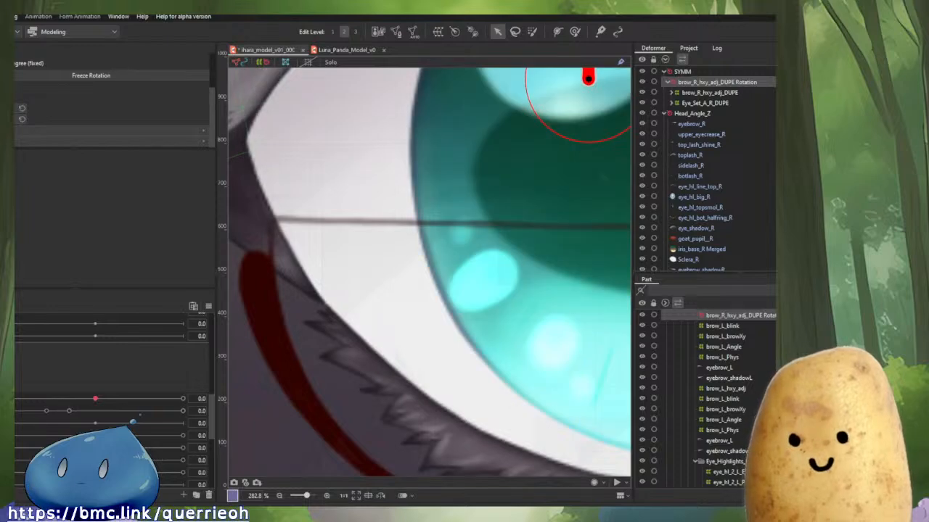
Inspect the right eye's highlight deformers by selecting the highlight mesh and its Highlight_SET deformer.
scroll(484, 167, down, 10)
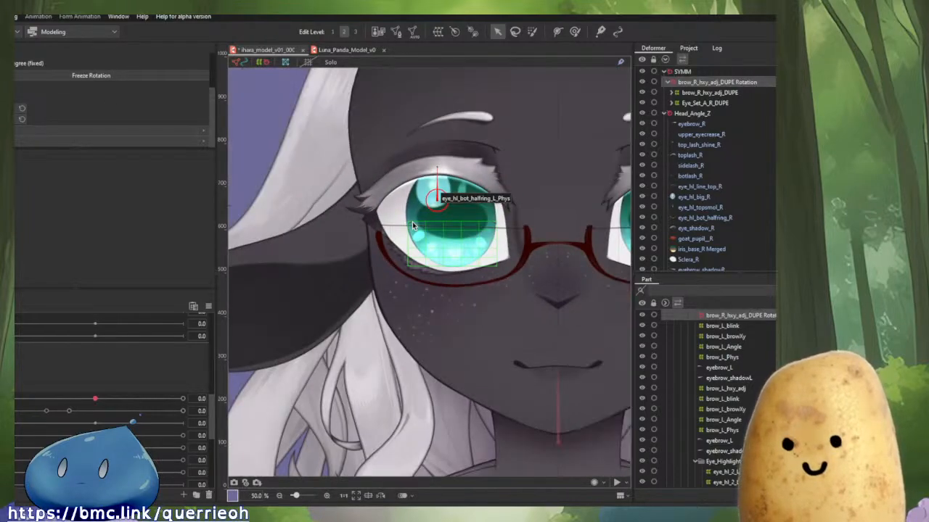
drag(472, 213, 390, 234)
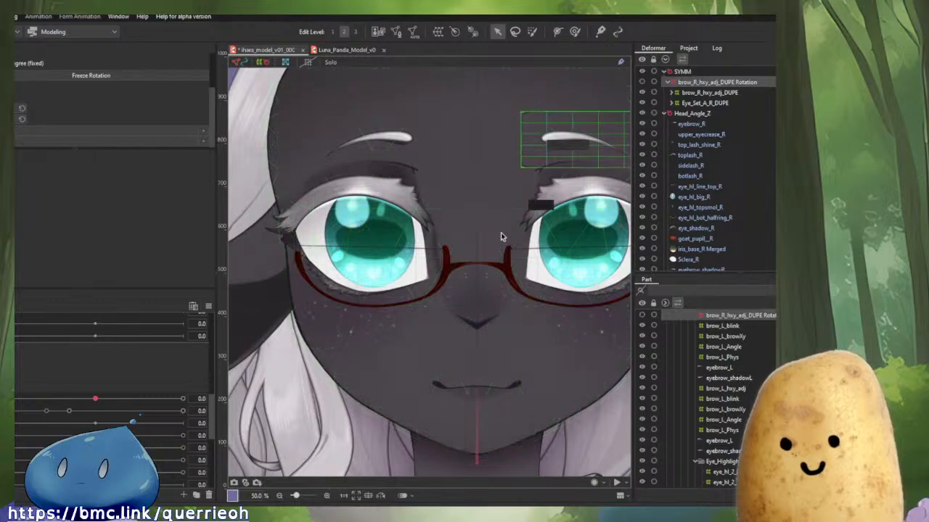
scroll(424, 232, up, 3)
scroll(424, 231, down, 1)
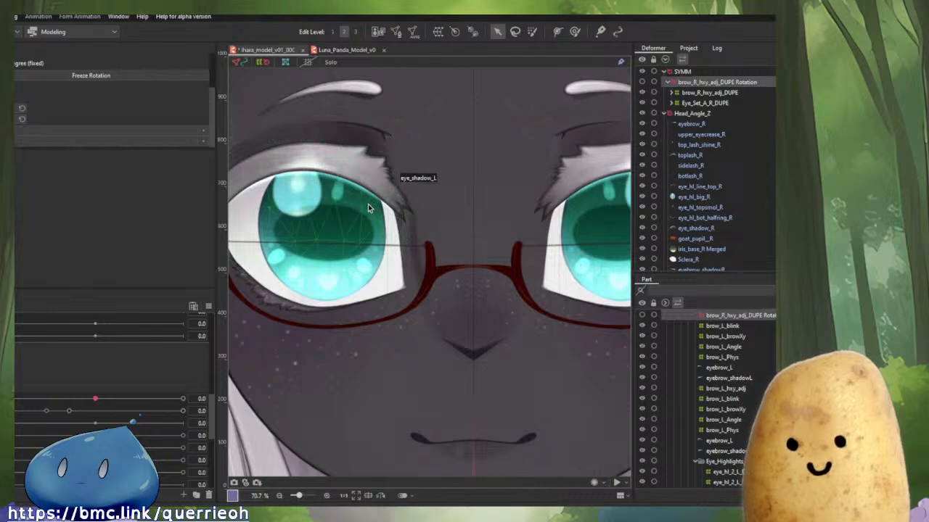
click(315, 198)
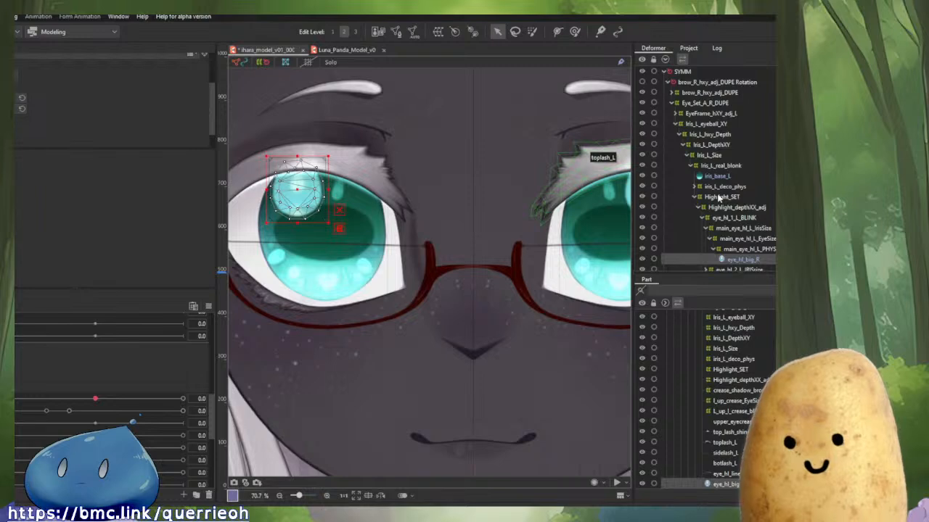
click(721, 199)
click(18, 307)
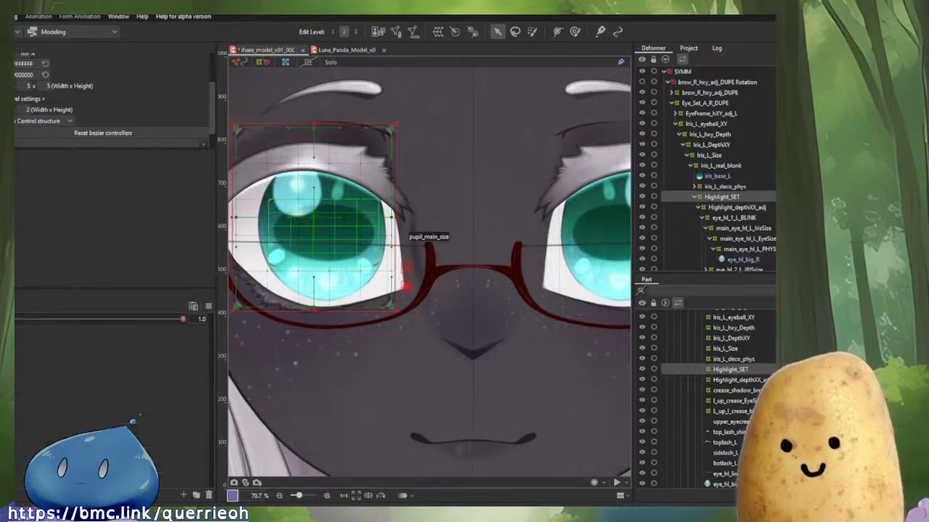
click(17, 306)
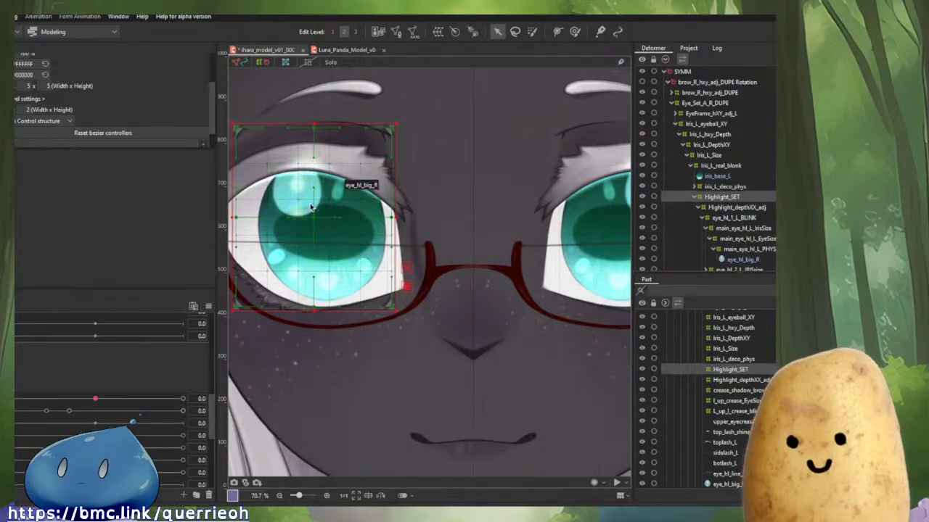
right_click(311, 208)
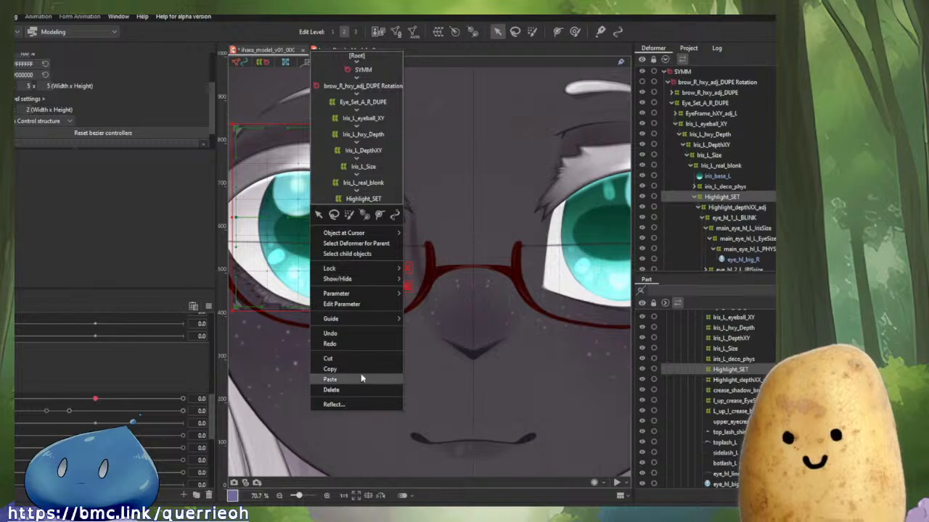
key(Escape)
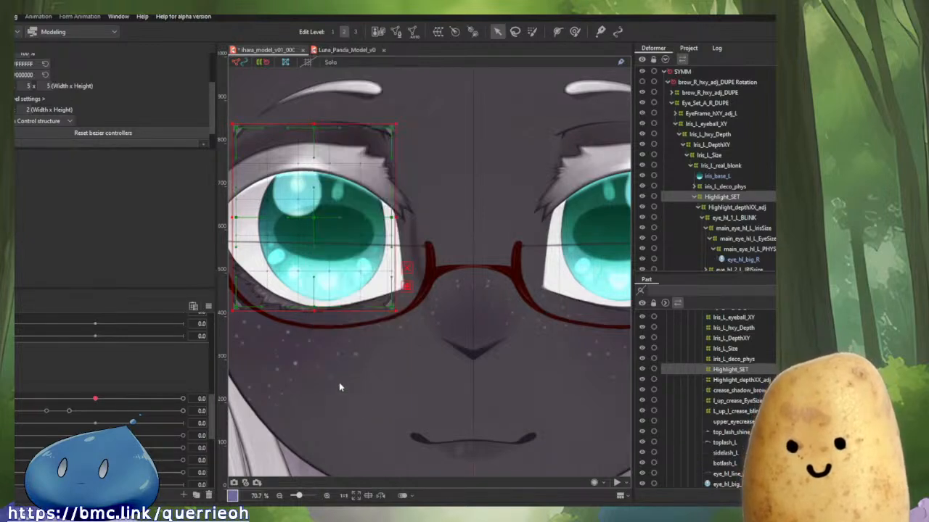
Wrap the Highlight_SET deformer in a new rotation deformer for the eye highlights.
click(370, 341)
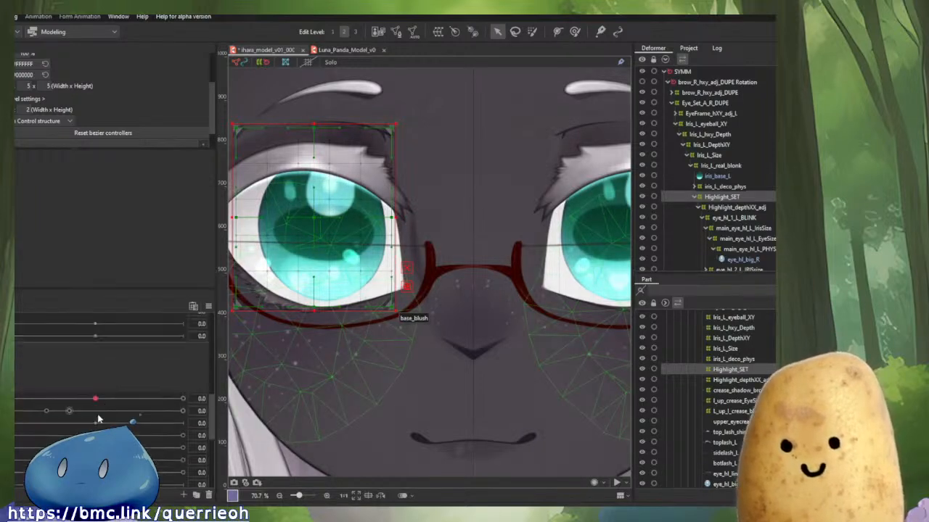
scroll(380, 347, down, 3)
click(290, 363)
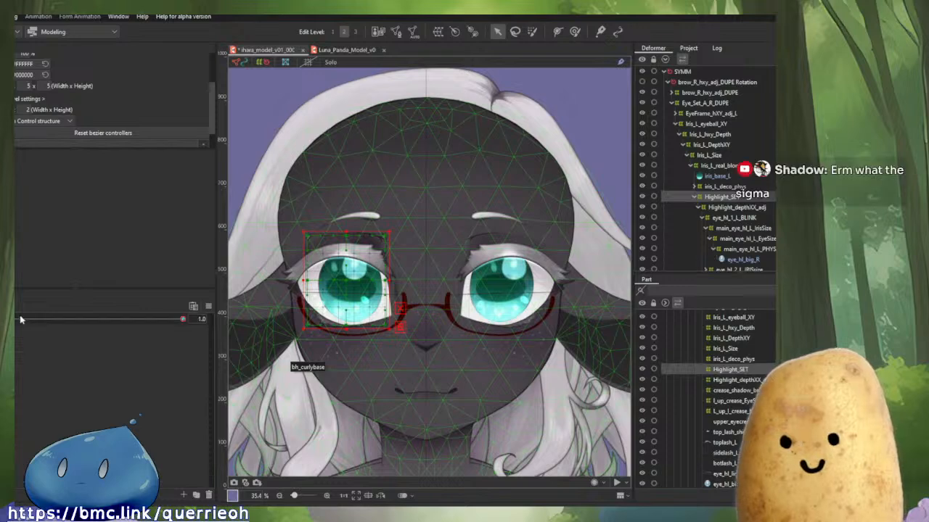
drag(181, 319, 193, 349)
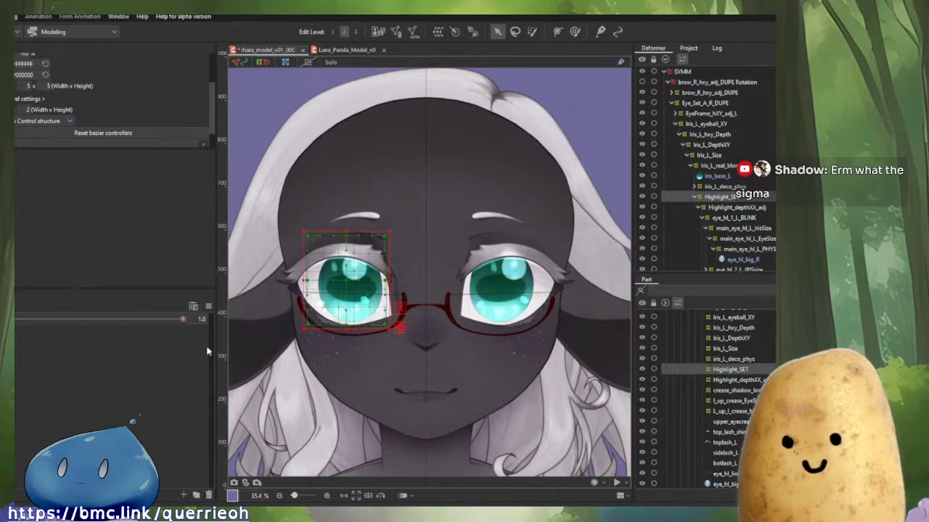
scroll(435, 307, up, 5)
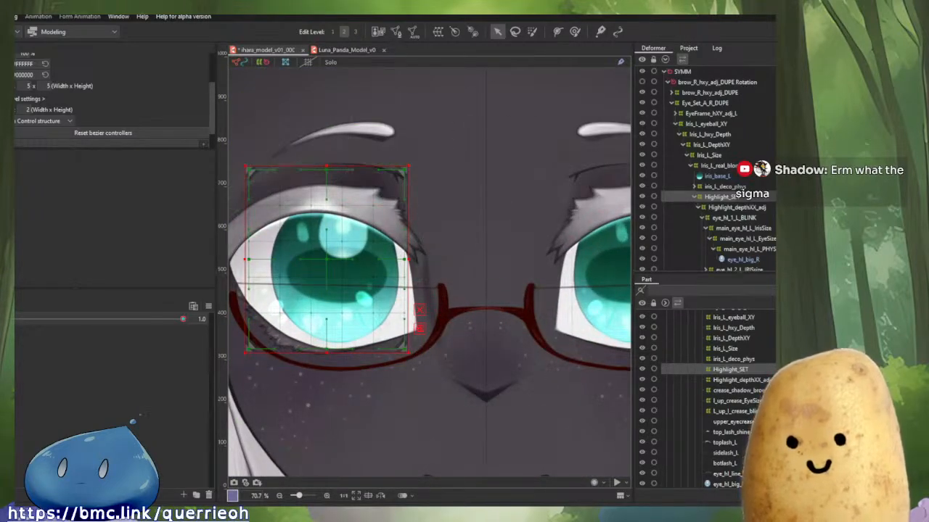
drag(460, 262, 543, 272)
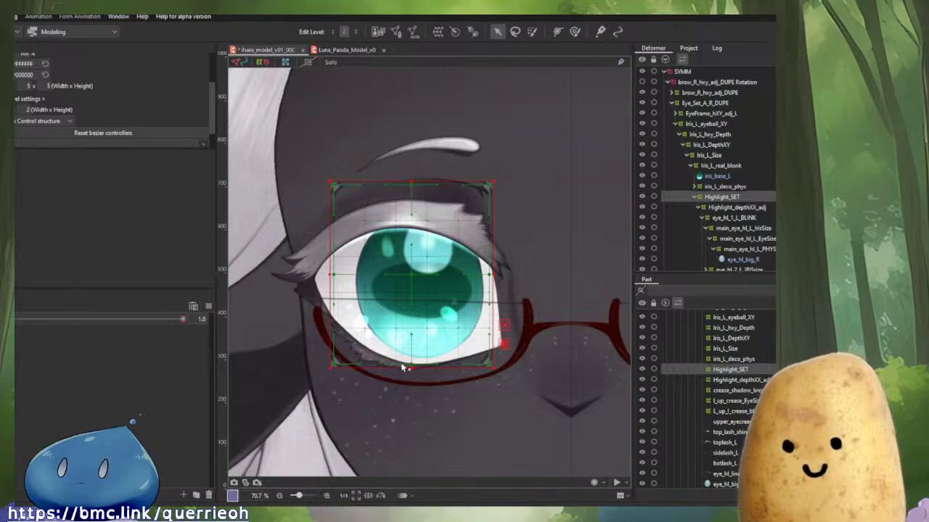
drag(181, 322, 232, 336)
drag(571, 269, 463, 288)
scroll(511, 278, down, 2)
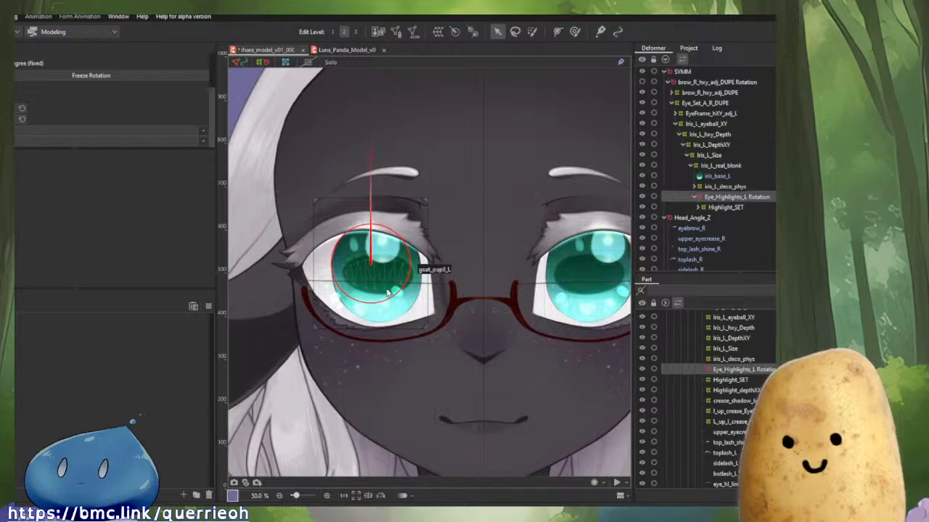
Select the eye highlights rotation deformer and shift its pivot slightly up and to the right.
scroll(391, 290, up, 3)
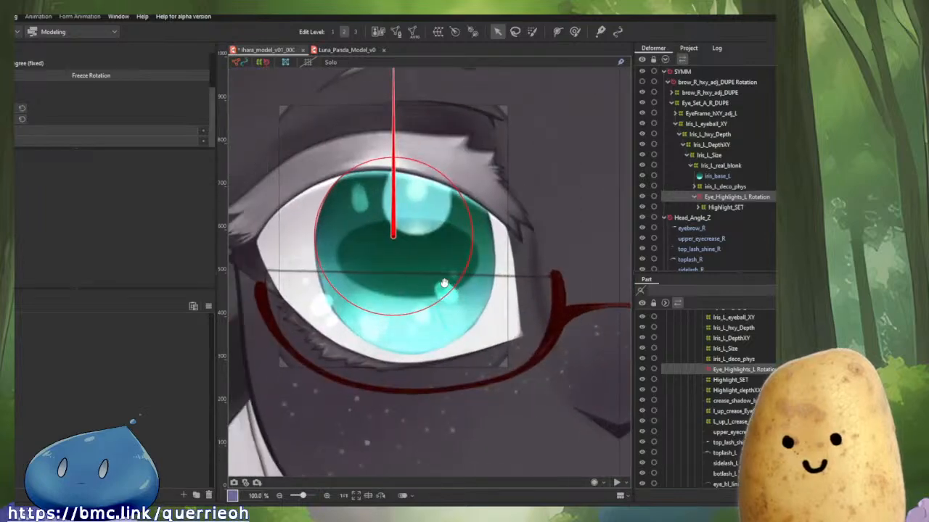
click(479, 290)
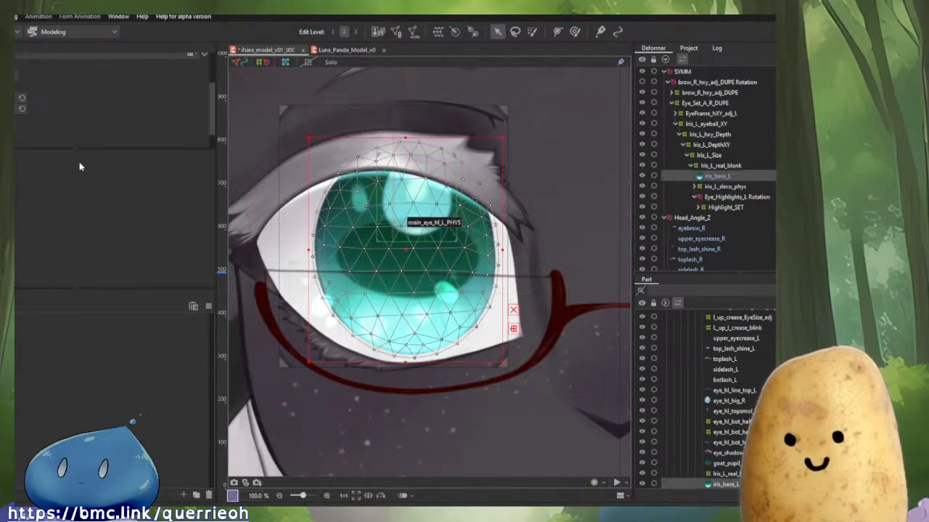
click(692, 83)
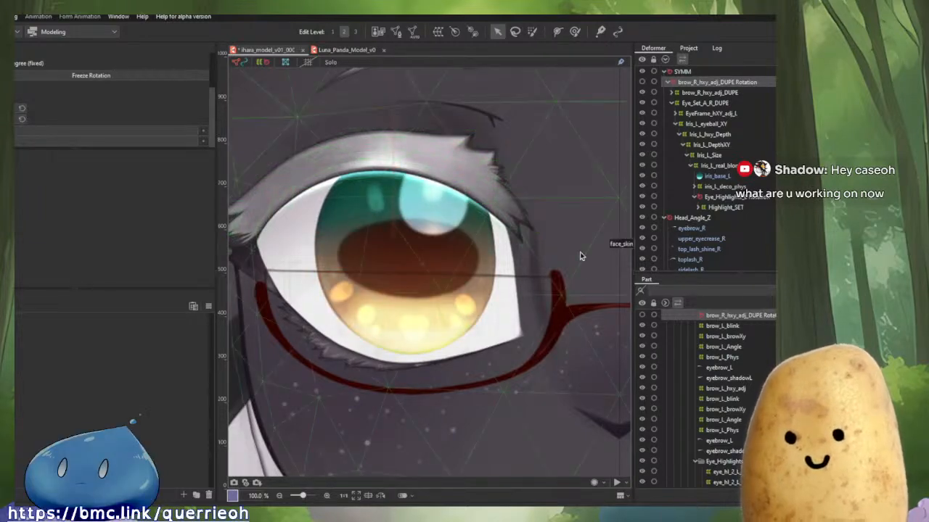
click(439, 209)
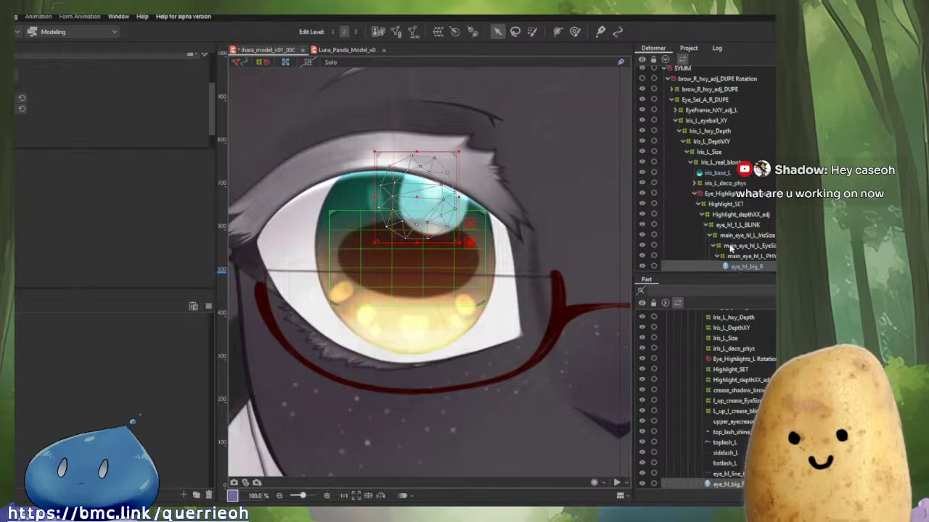
key(s)
key(s)
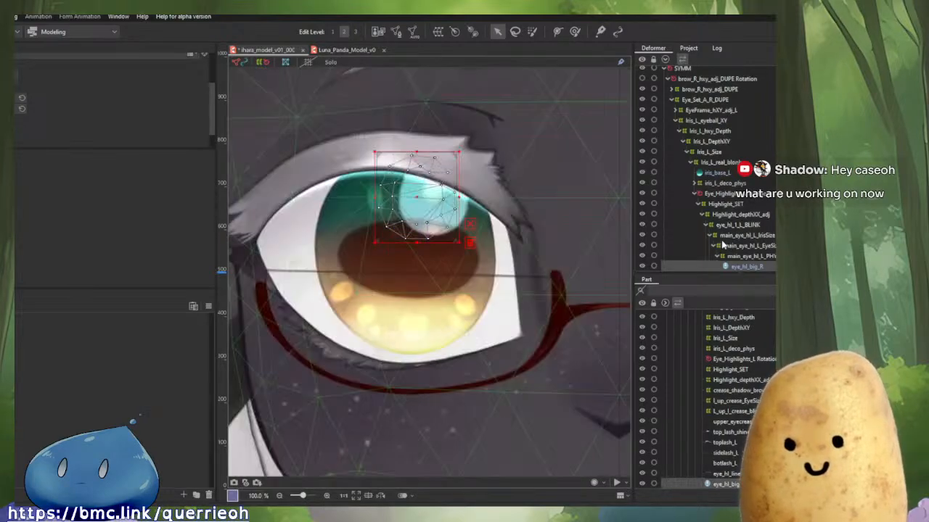
scroll(722, 245, down, 2)
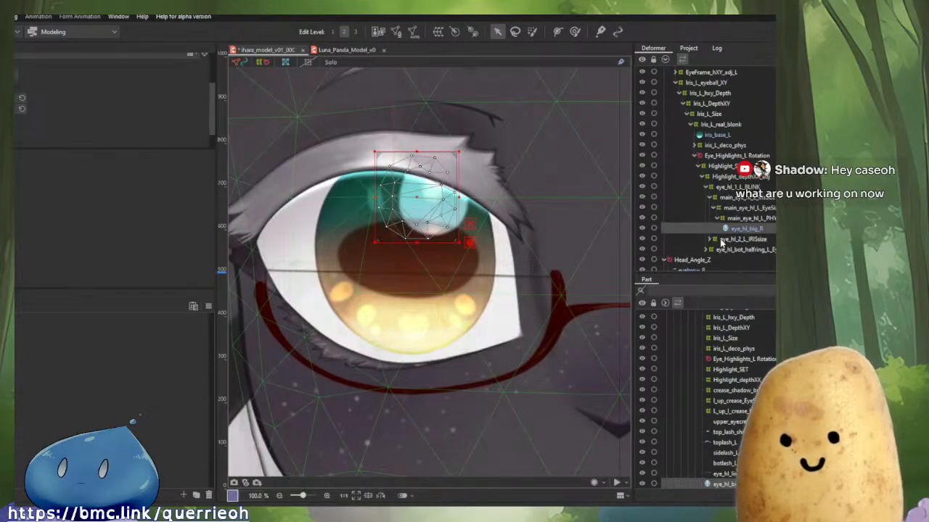
key(s)
key(s)
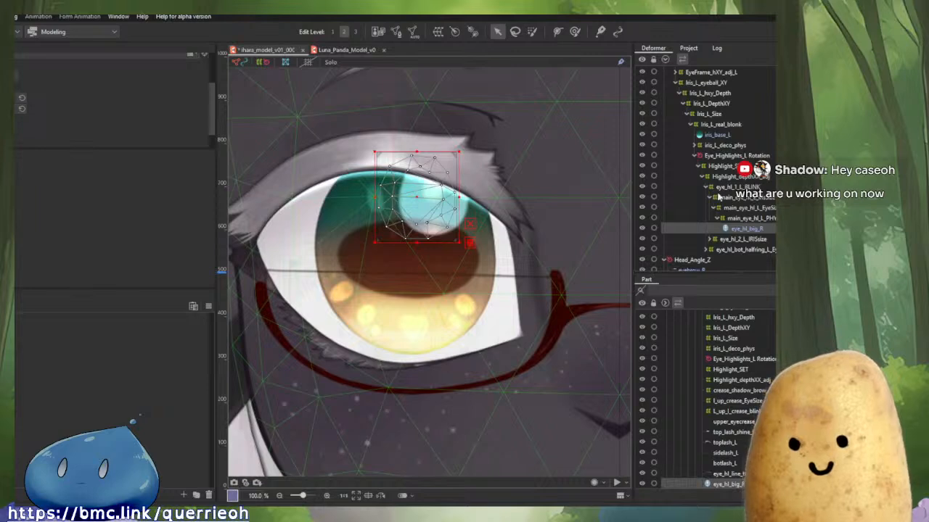
click(728, 154)
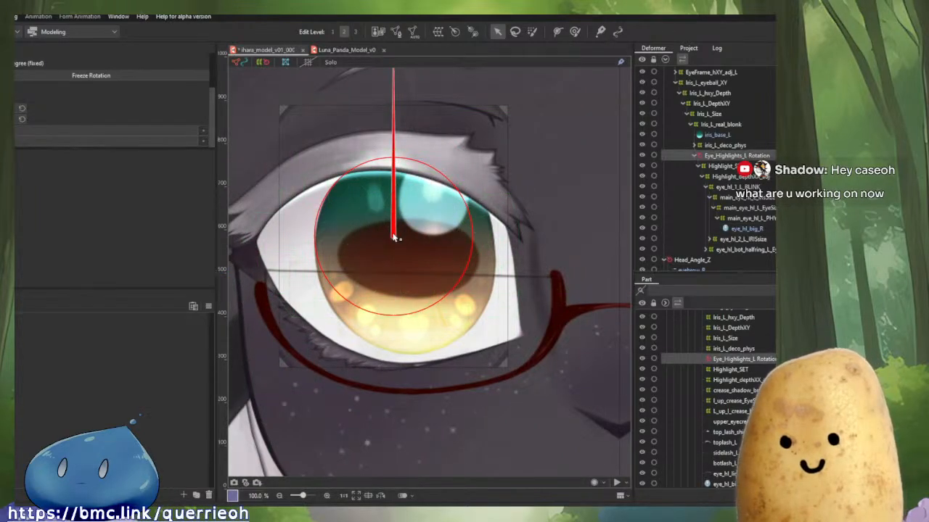
drag(394, 237, 412, 230)
Move the brow_R_hxy_adj_DUPE Rotation deformer slightly down and right, comparing with undo and redo.
scroll(716, 135, up, 2)
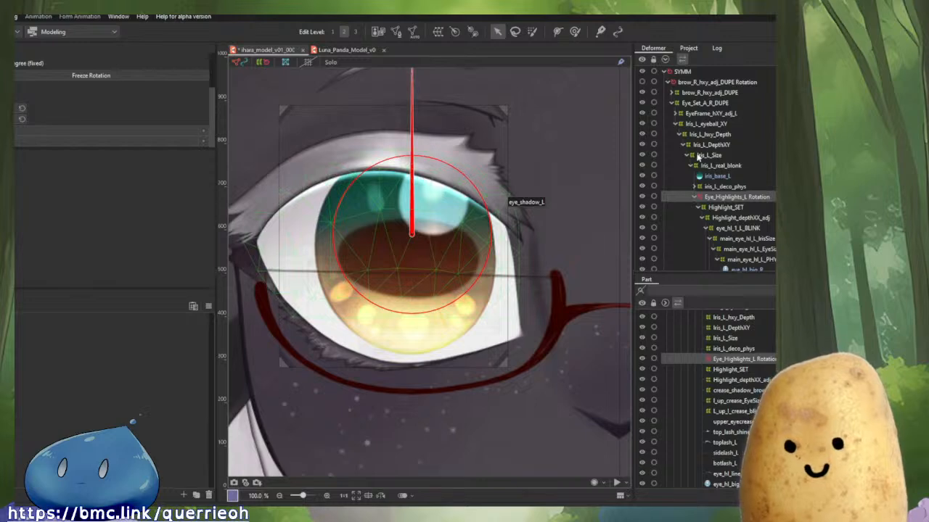
click(716, 82)
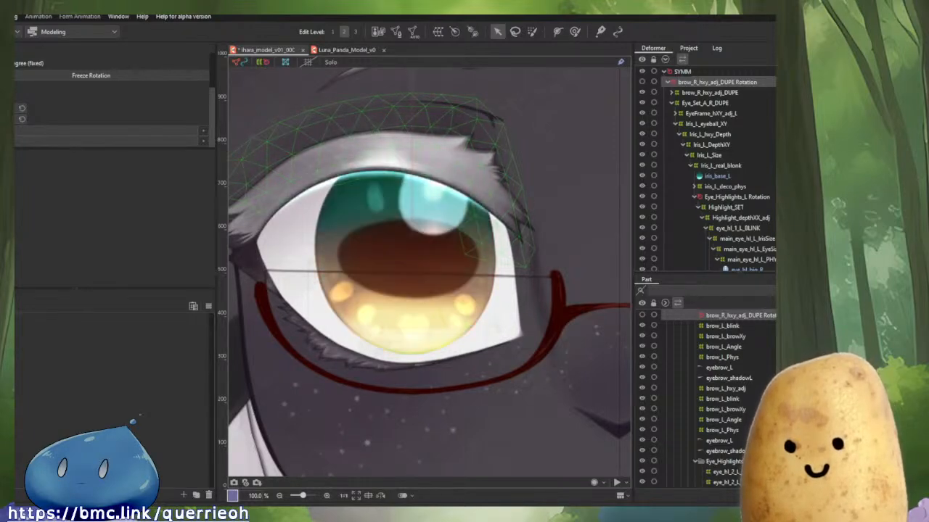
drag(501, 211, 518, 237)
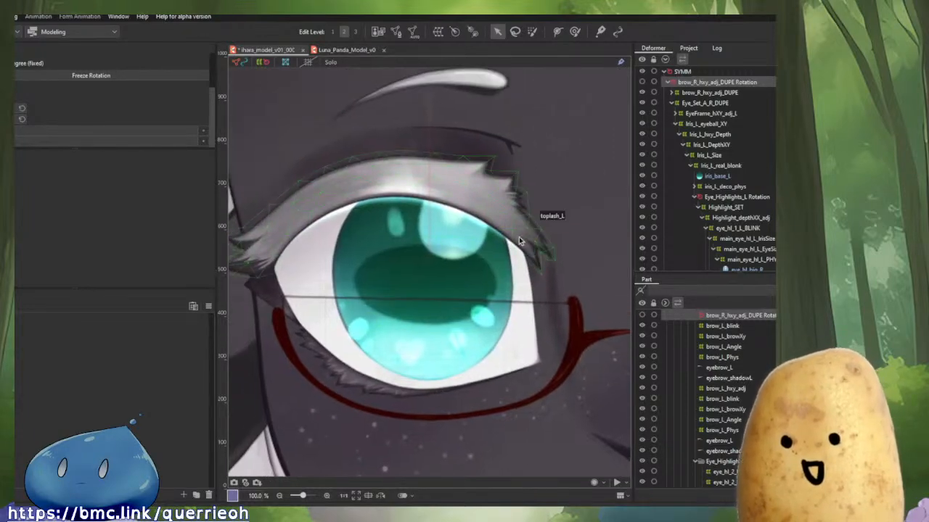
key(ctrl+z)
key(ctrl+z)
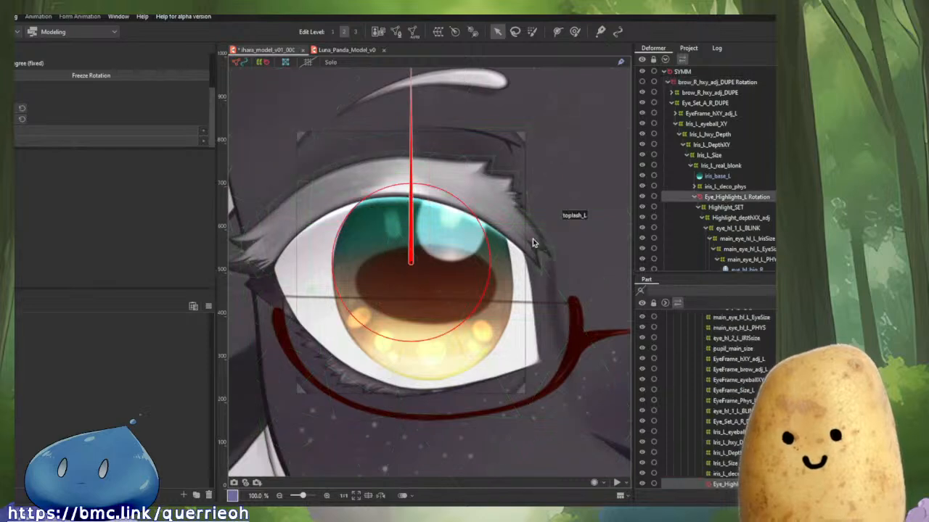
key(ctrl+y)
key(ctrl+y)
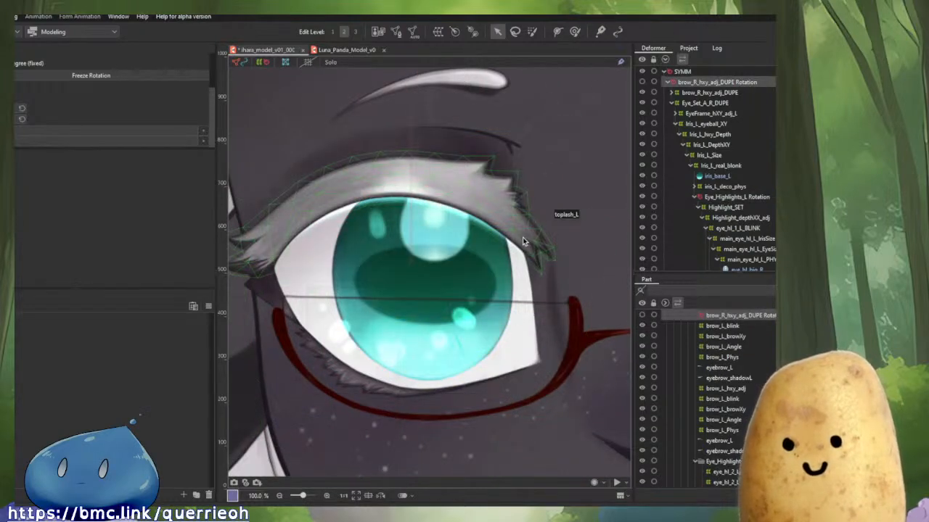
Try moving the Highlight_depthXY_adj and eye_hl_1_L_BLINK deformers, undoing each attempt.
click(484, 251)
key(ctrl+z)
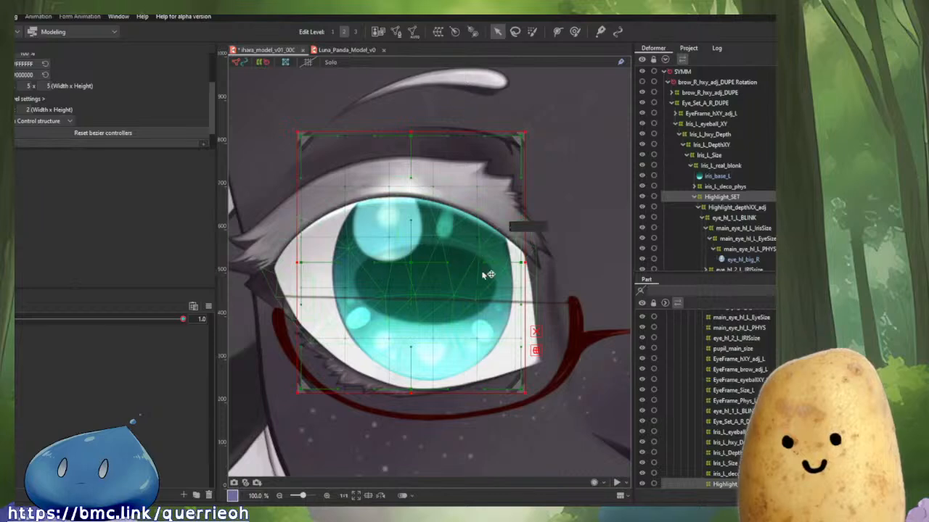
click(694, 198)
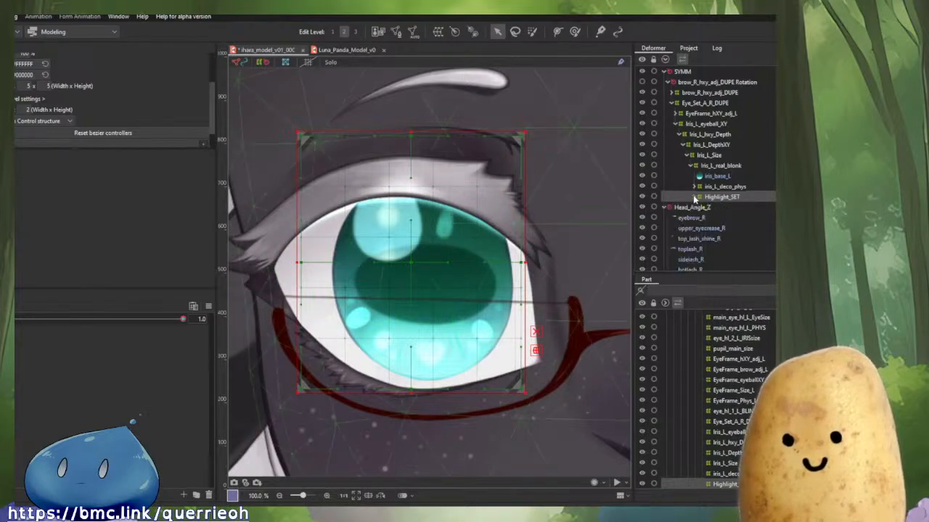
click(694, 198)
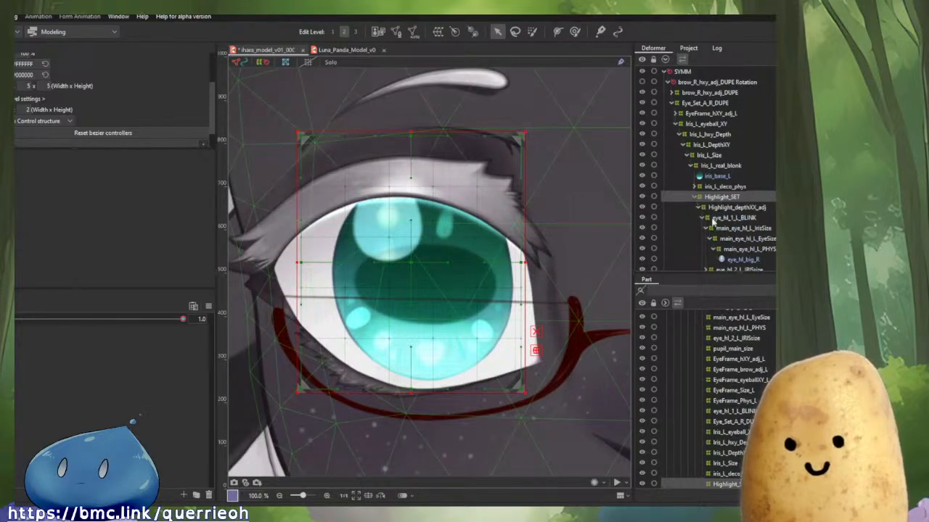
scroll(735, 268, down, 1)
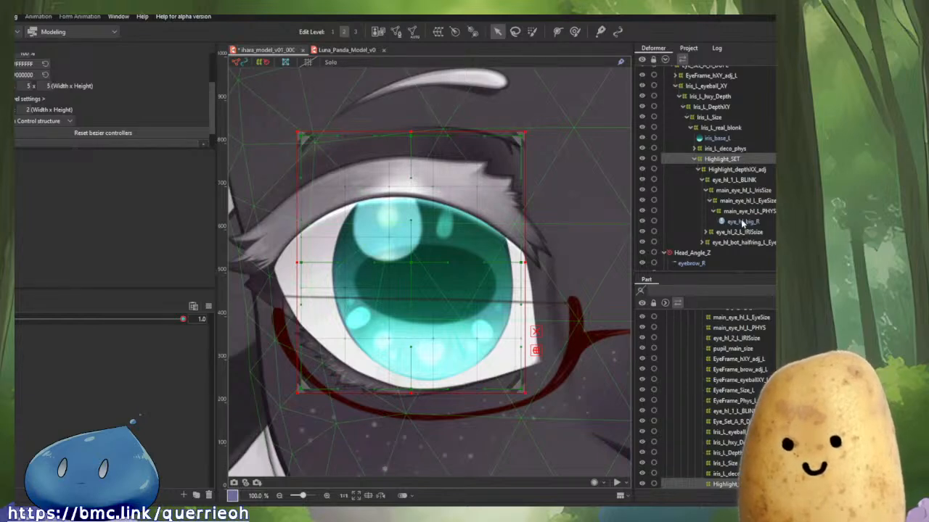
click(712, 172)
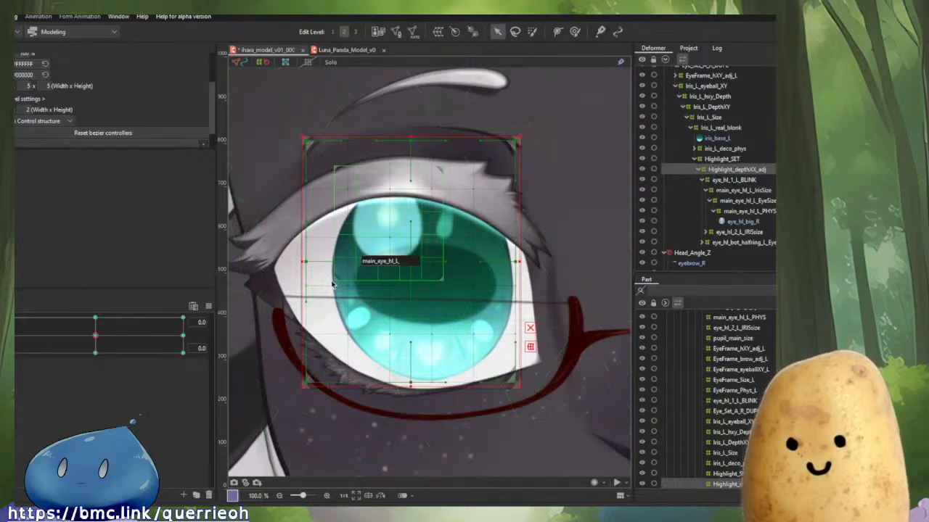
drag(408, 267, 442, 278)
key(ctrl+z)
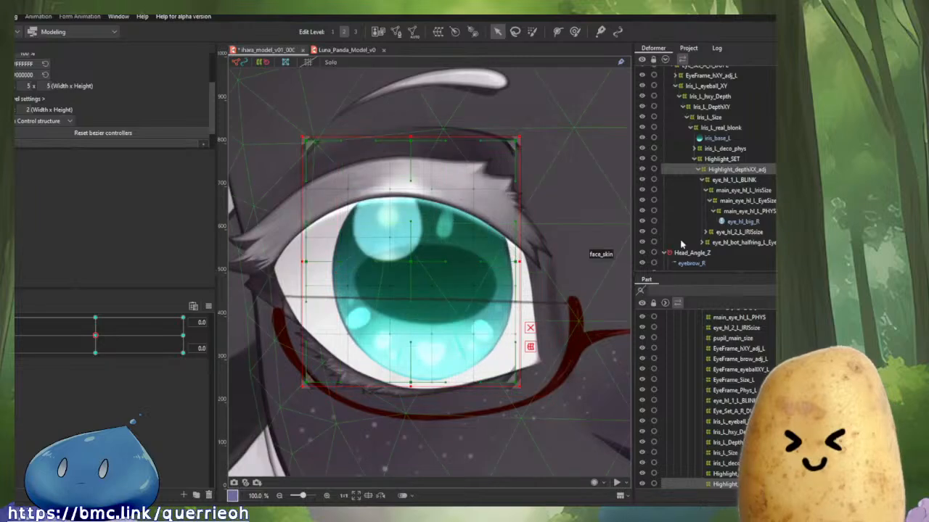
click(734, 180)
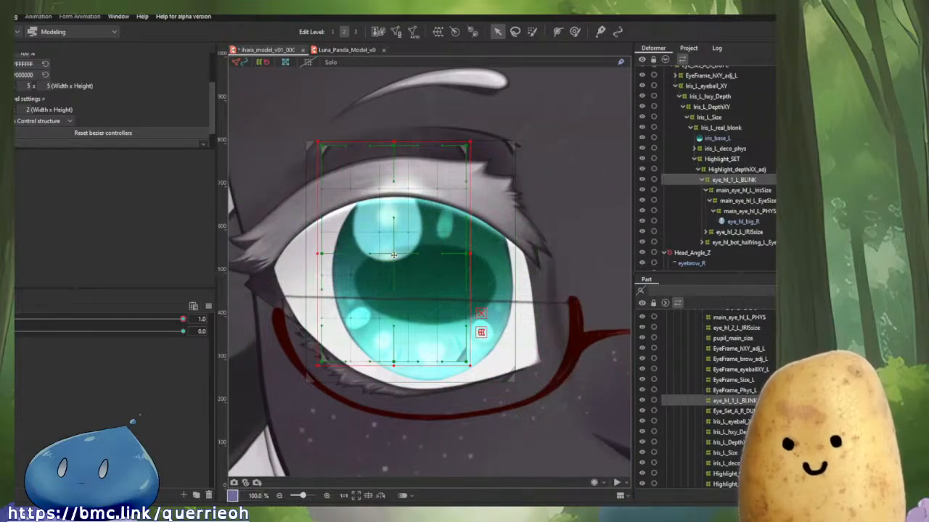
drag(396, 257, 433, 259)
key(ctrl+z)
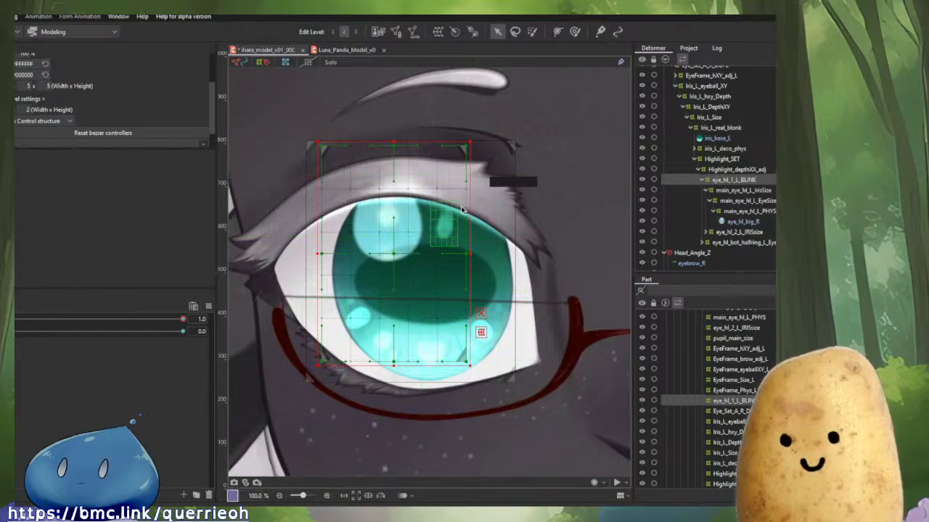
Try reflecting the Eye_Highlights_L Rotation deformer, undoing the attempts.
right_click(389, 255)
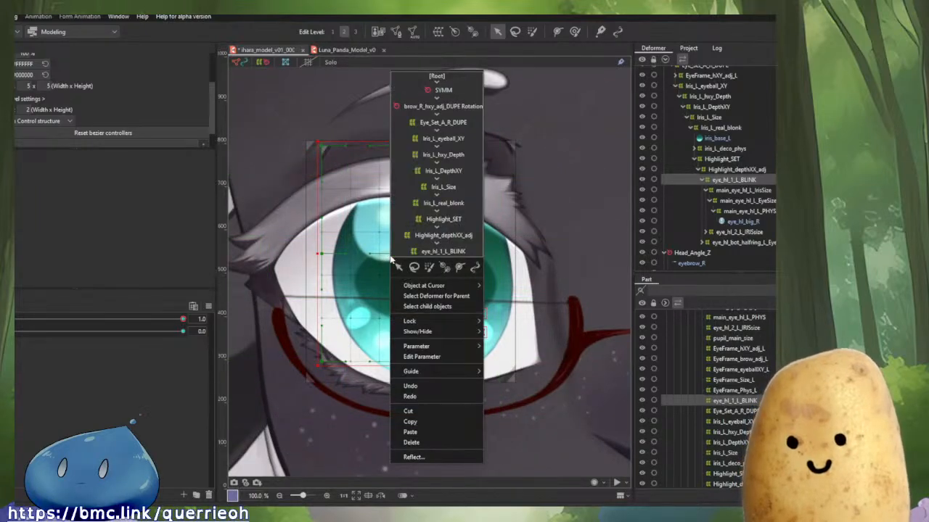
click(739, 181)
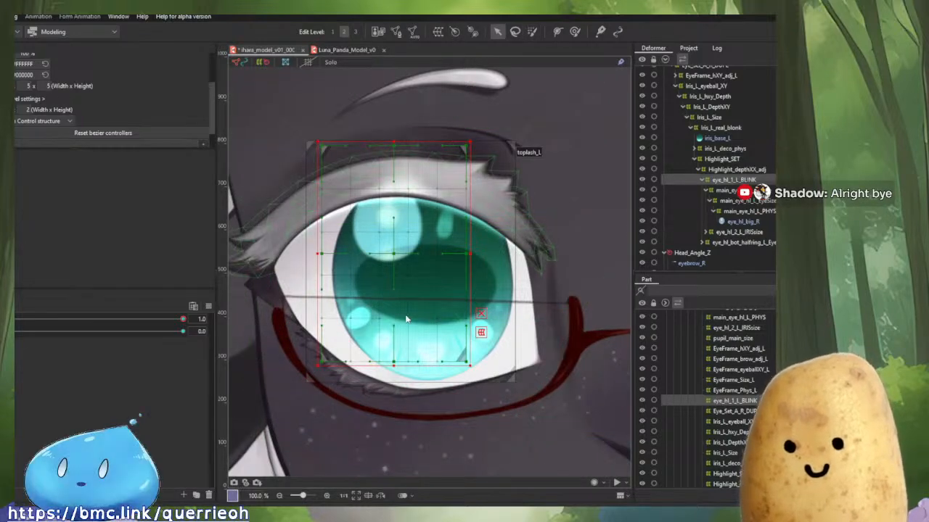
key(ctrl+z)
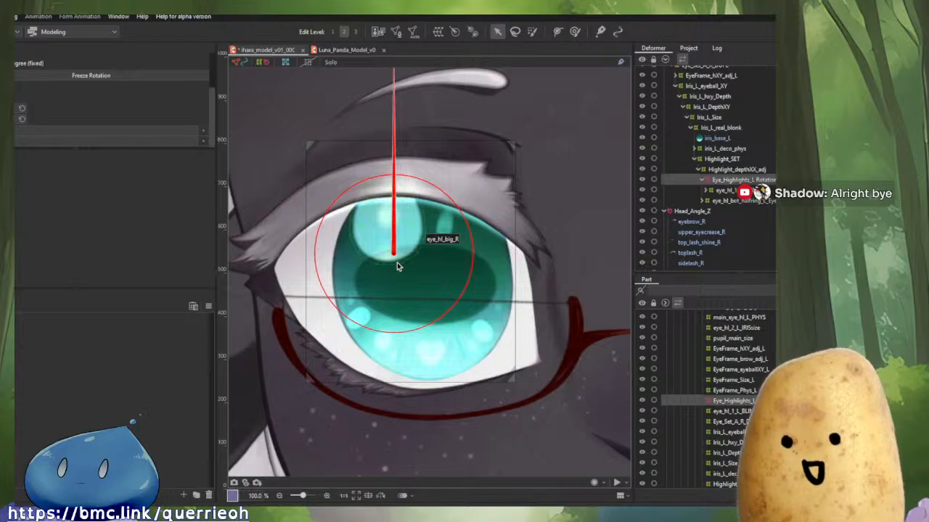
right_click(393, 268)
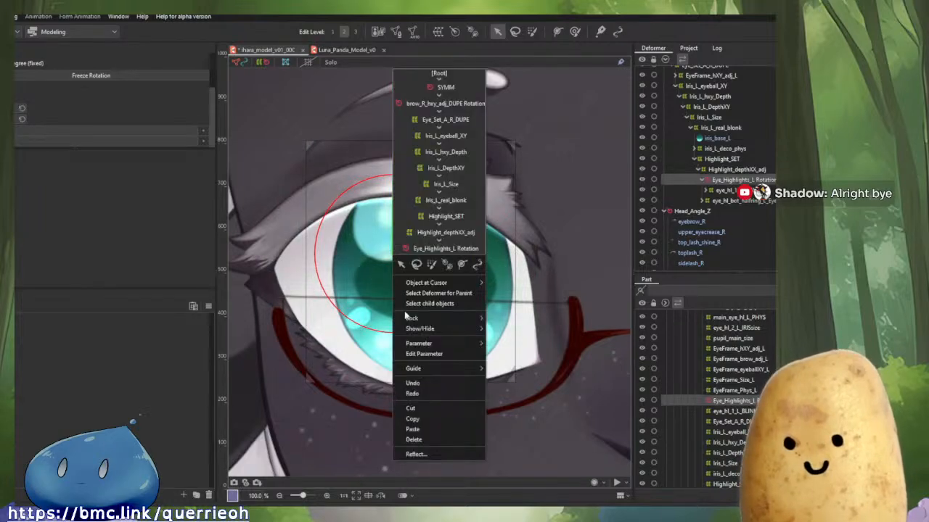
click(419, 457)
key(ctrl+z)
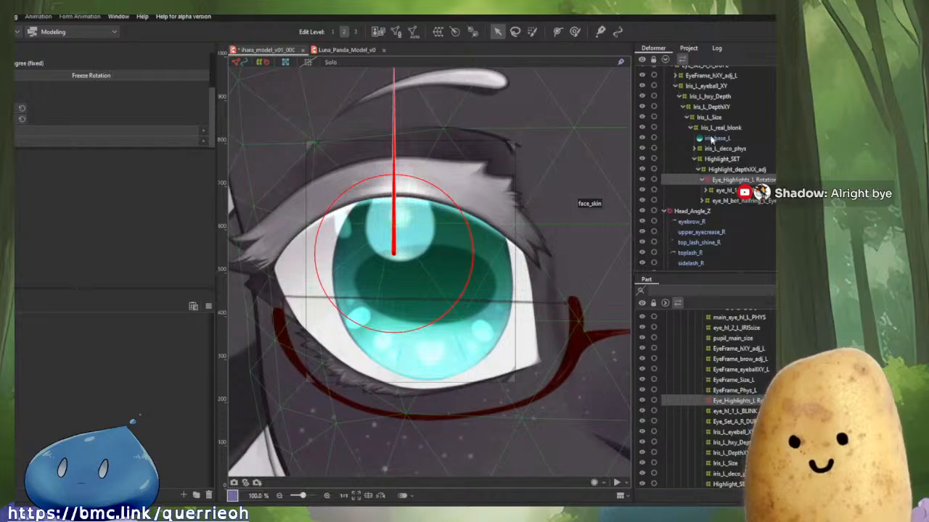
Delete the Eye_Highlights_L Rotation deformer from the eye highlights hierarchy.
scroll(719, 115, up, 1)
click(701, 82)
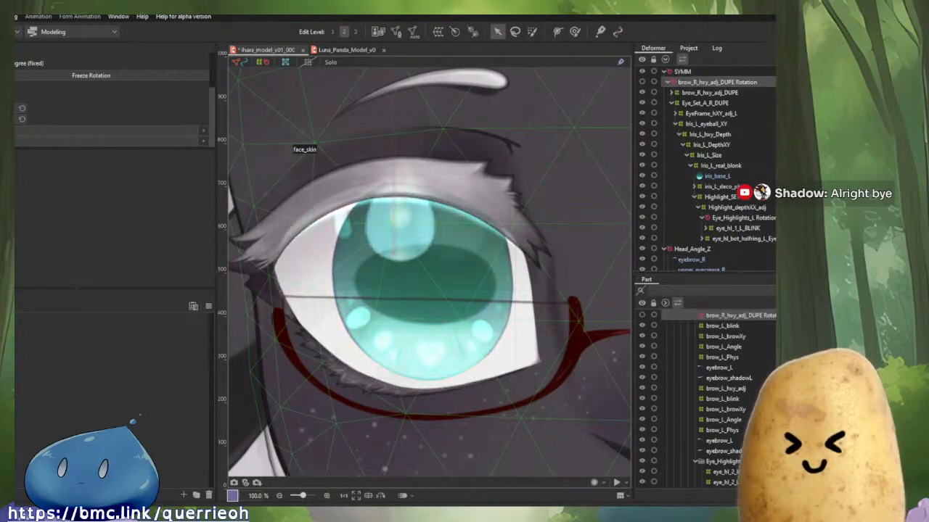
click(740, 218)
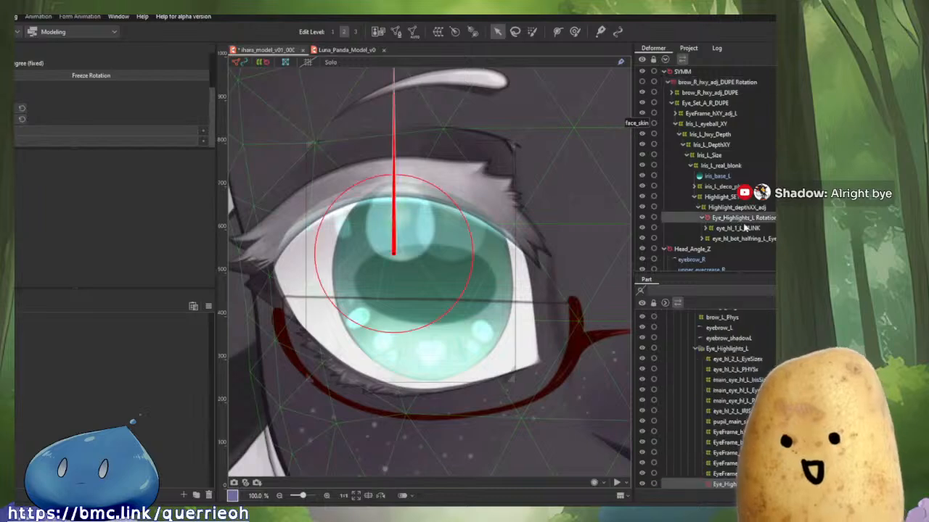
drag(392, 249, 451, 259)
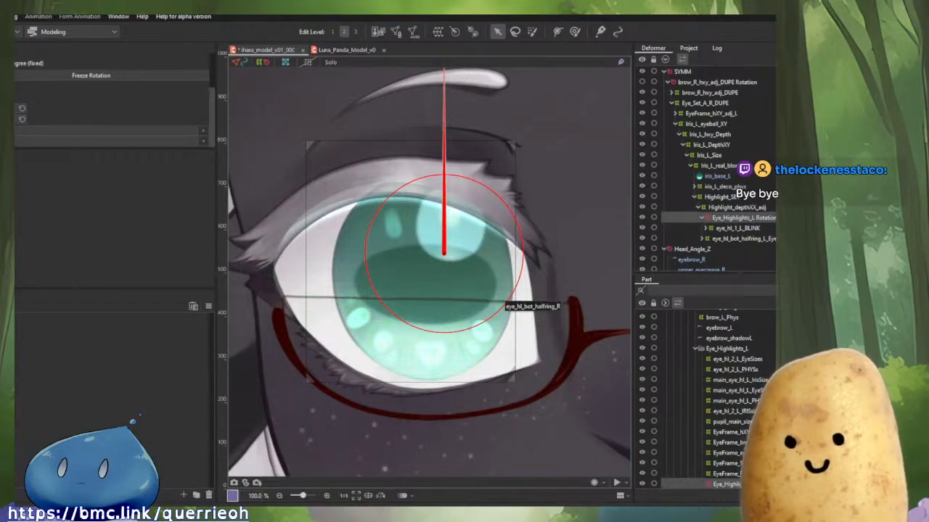
key(Delete)
Examine the eye_hl_1_L_BLINK deformer and its active parameters up close on the eye.
click(731, 219)
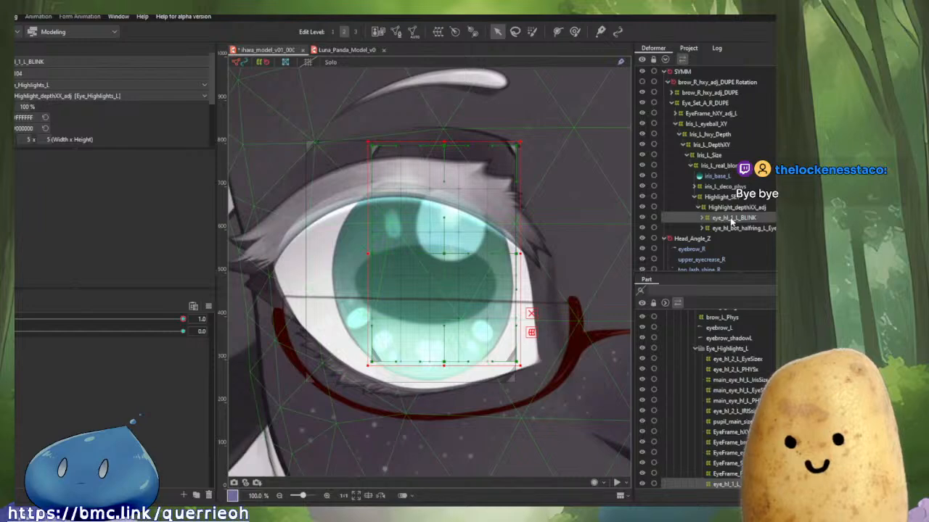
scroll(457, 342, up, 3)
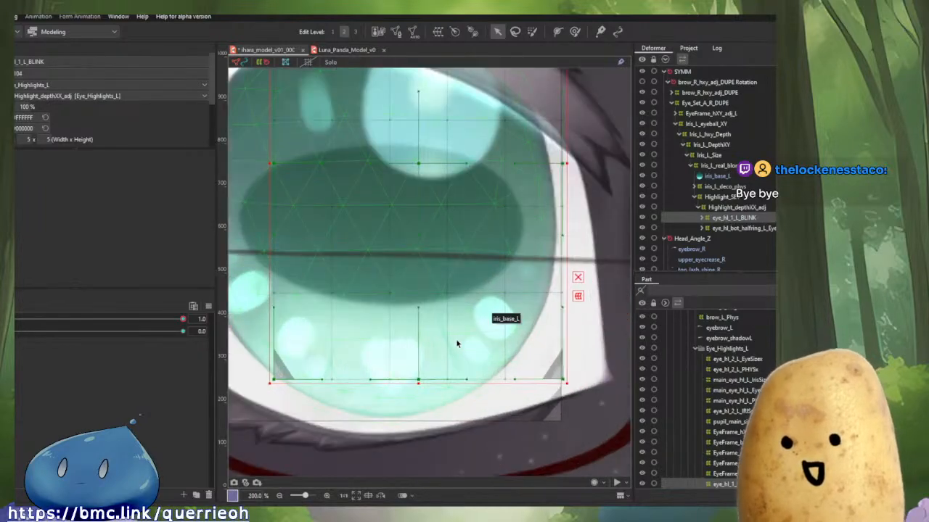
scroll(538, 294, up, 1)
scroll(535, 270, down, 3)
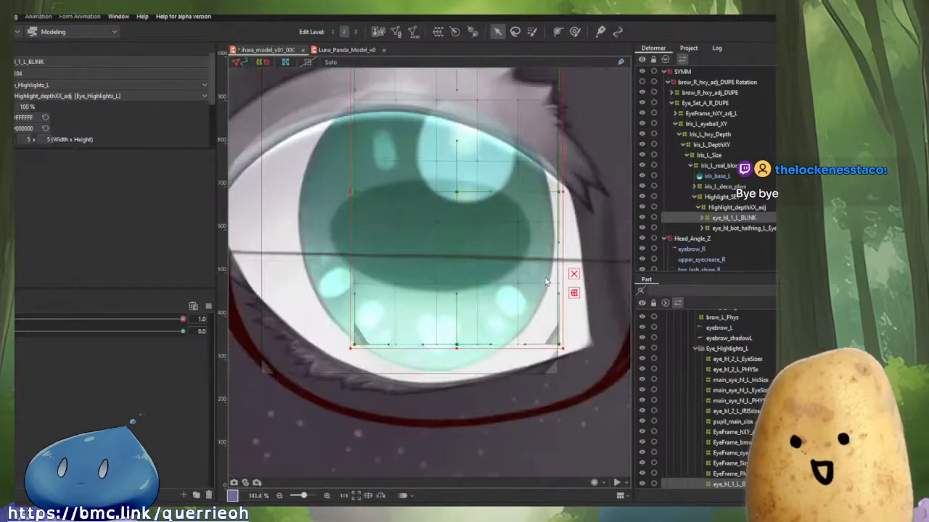
scroll(552, 216, up, 2)
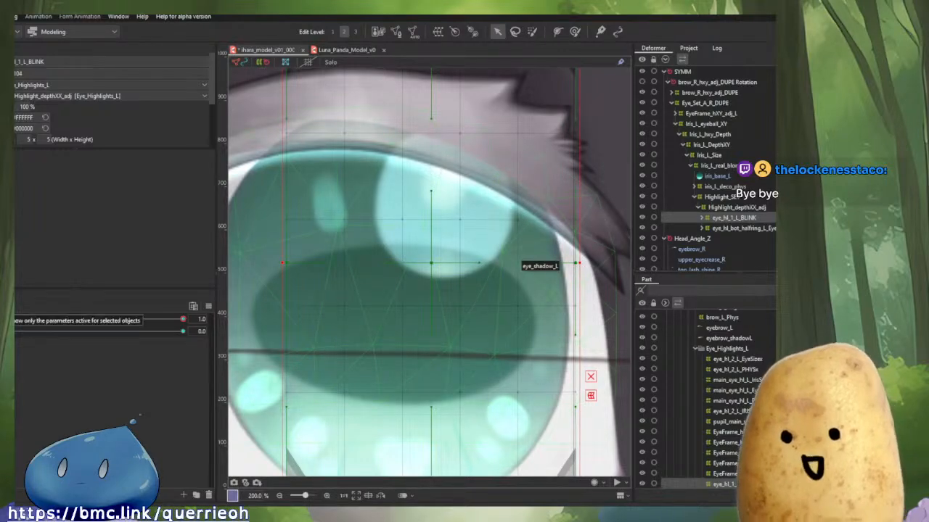
scroll(493, 294, down, 2)
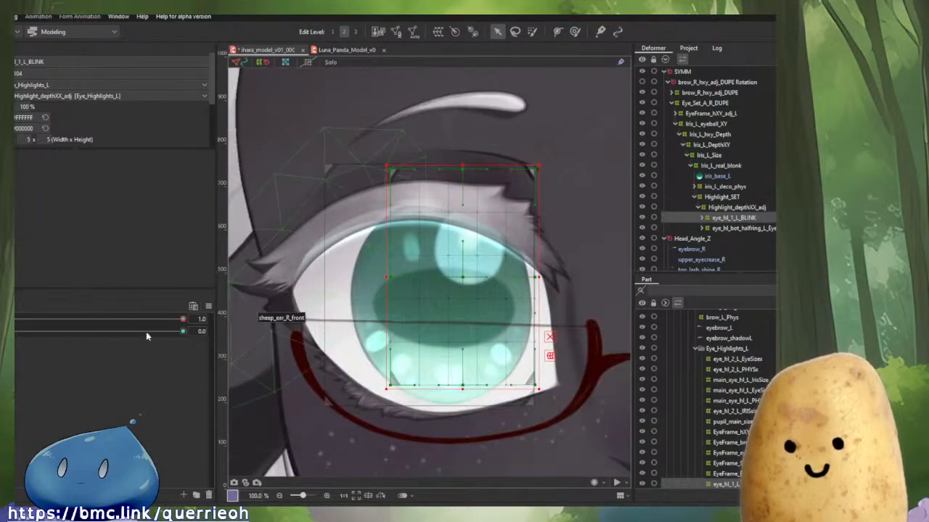
drag(181, 320, 284, 361)
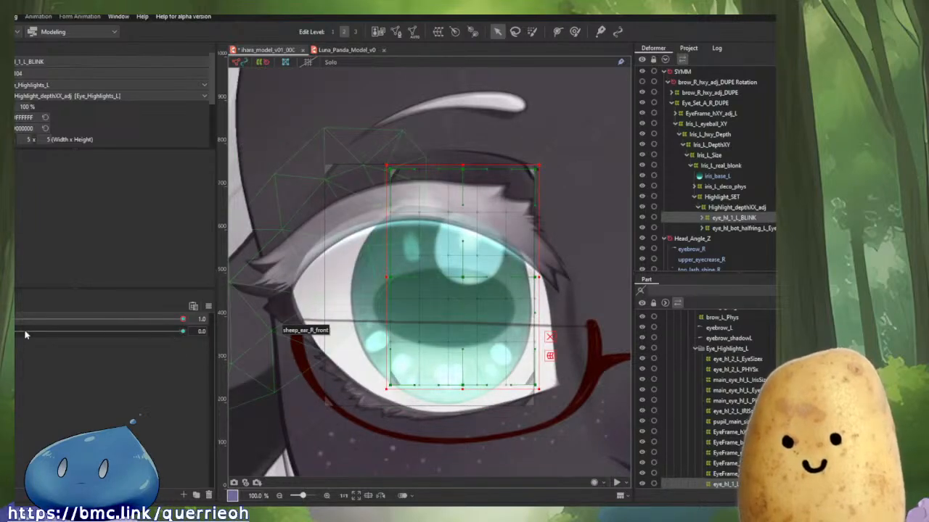
mouse_move(21, 333)
mouse_down()
mouse_move(103, 333)
mouse_move(156, 348)
mouse_move(13, 343)
mouse_move(204, 371)
mouse_move(13, 348)
mouse_up()
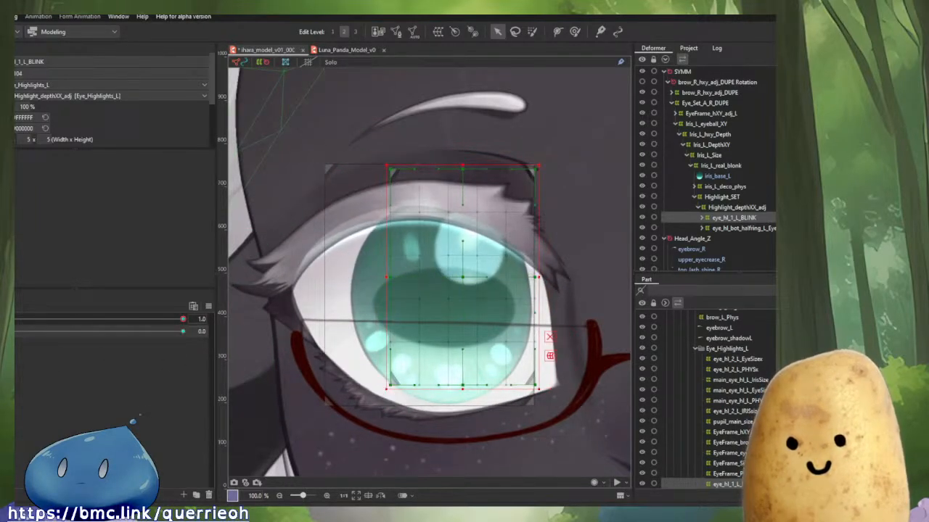
click(208, 307)
click(226, 307)
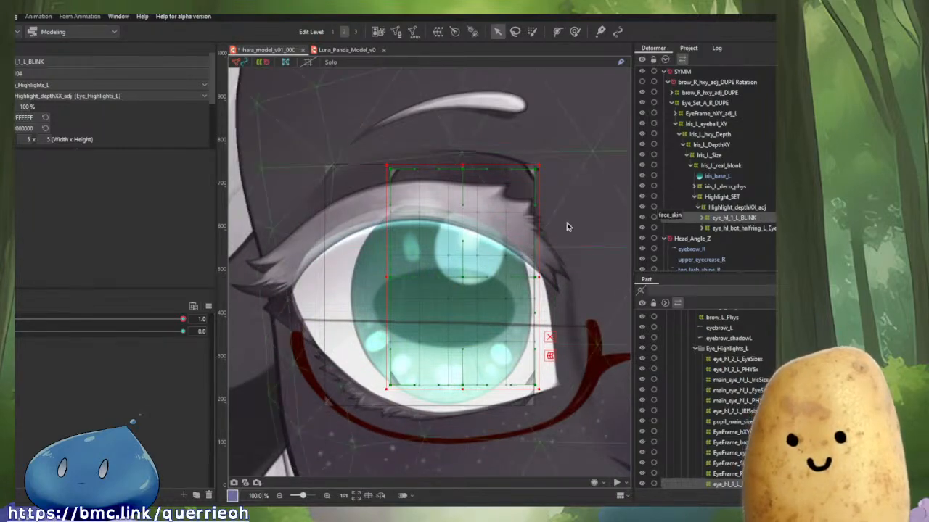
Expand the eye_hl_1_L_BLINK and eye_hl_bot_halfring_L deformer branches in the deformer tree.
click(707, 82)
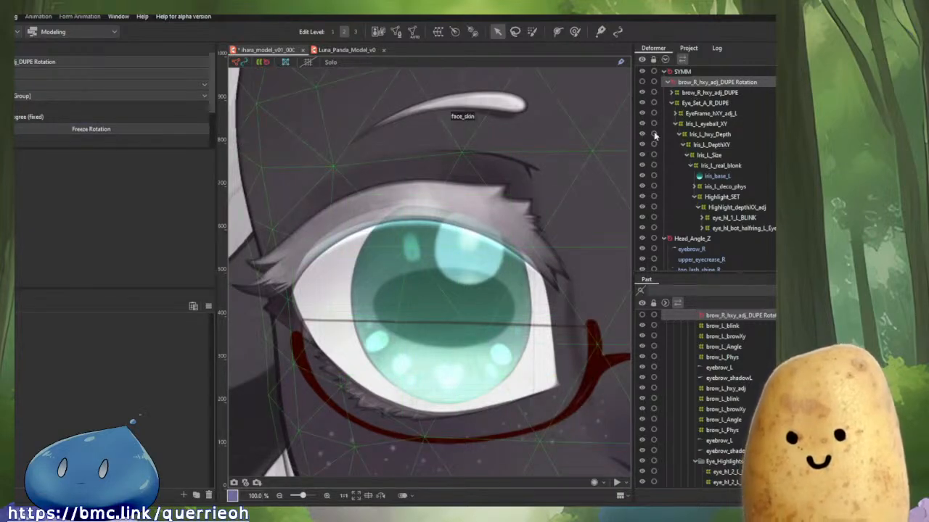
scroll(77, 117, down, 2)
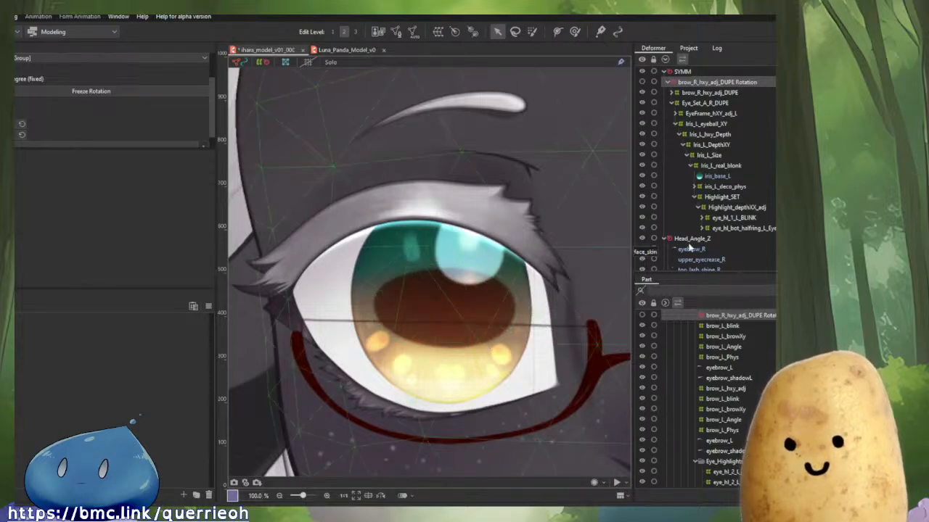
scroll(752, 202, down, 2)
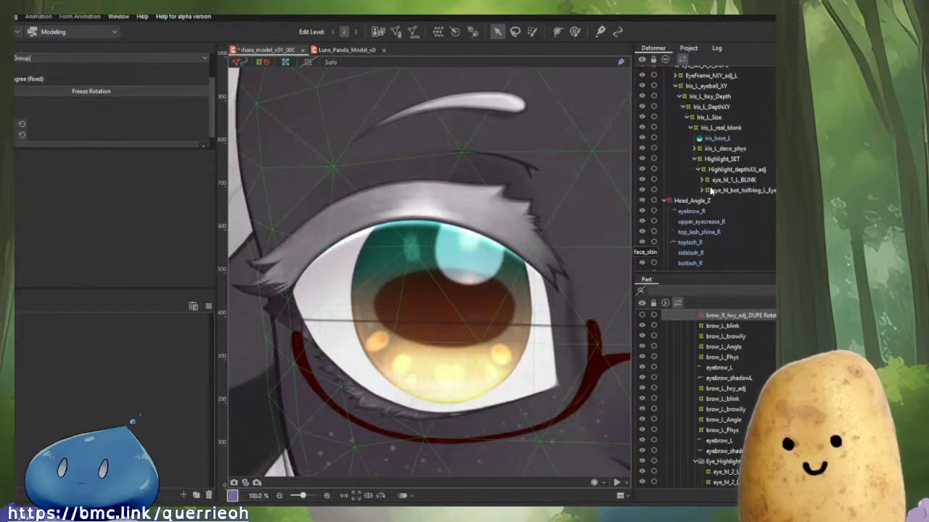
click(703, 190)
click(702, 180)
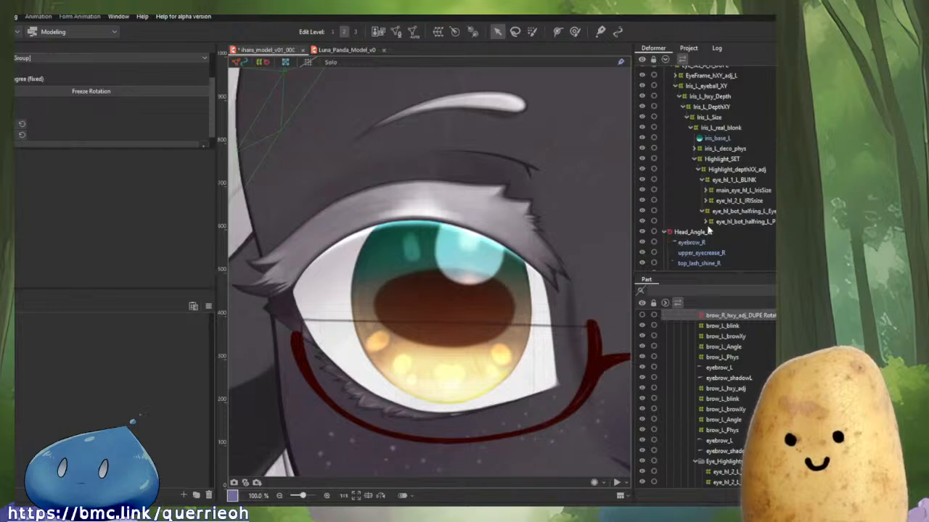
click(704, 222)
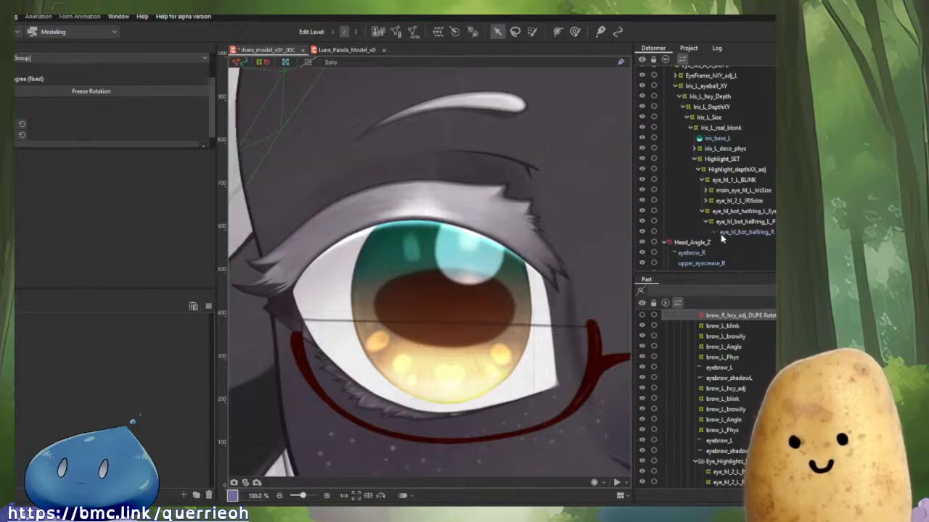
Try moving the lower highlight half-ring art mesh, undoing the move.
click(439, 373)
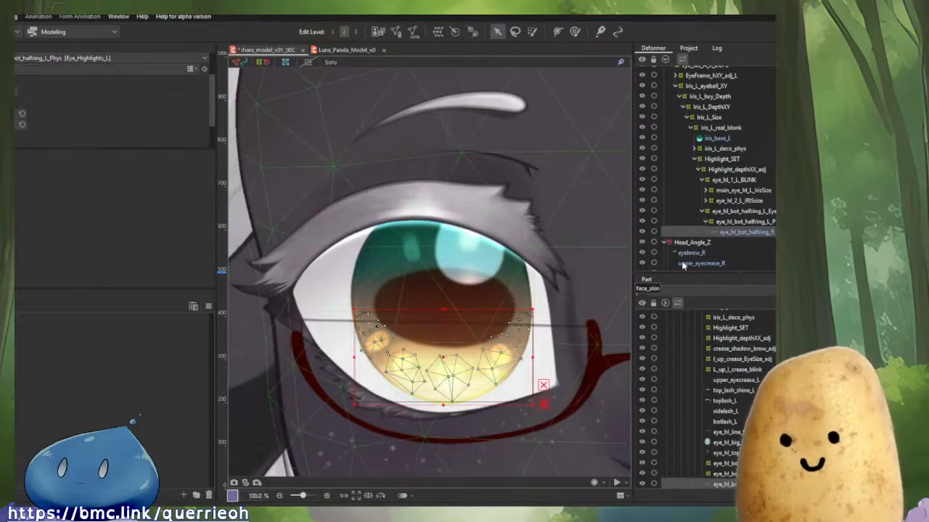
drag(444, 360, 316, 358)
key(ctrl+z)
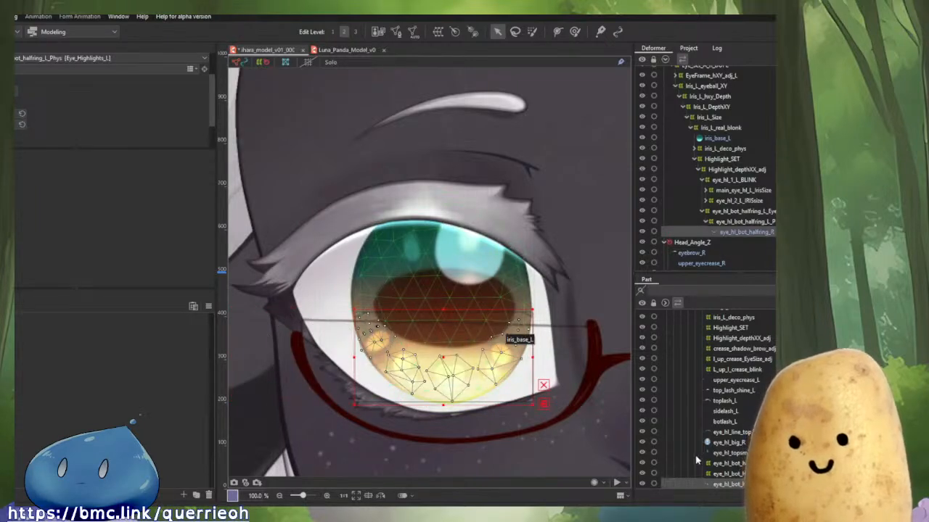
Lock the L_Eye part in the parts list.
scroll(675, 454, down, 1)
scroll(659, 441, up, 5)
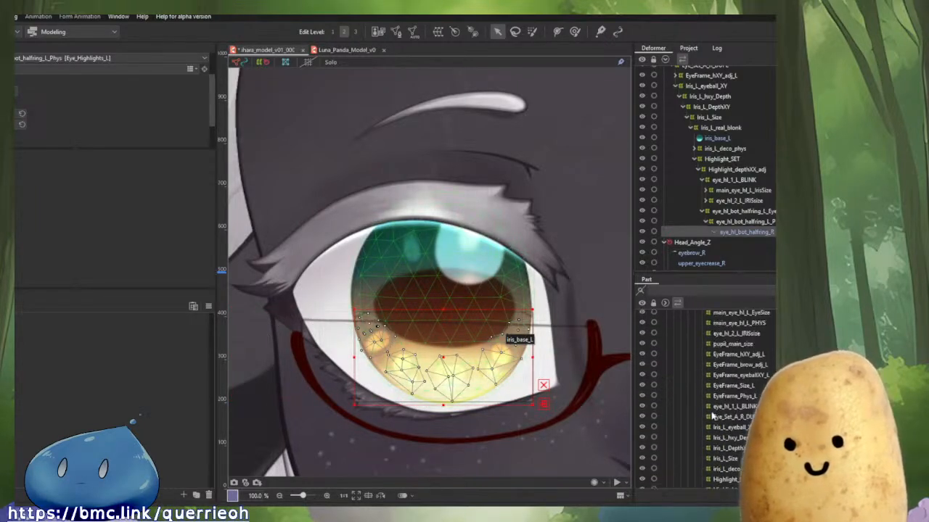
scroll(713, 416, up, 5)
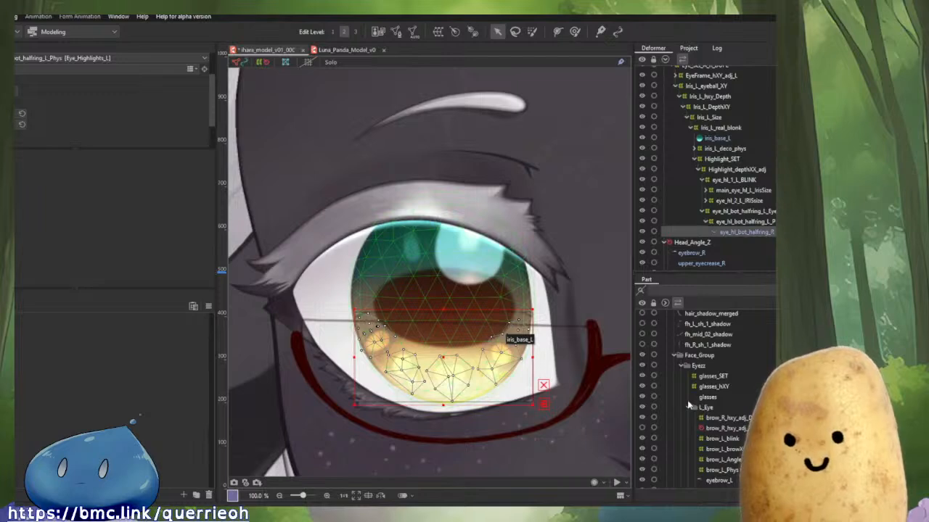
click(654, 408)
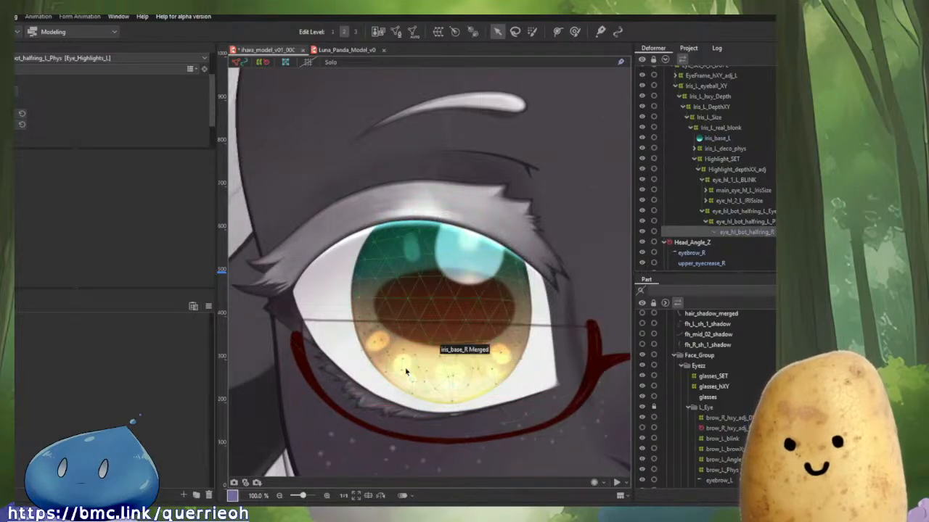
Move the eye_hl_bot_halfring_R art mesh into the eye_hl_bot_halfring_L_Phys deformer and select it.
click(406, 371)
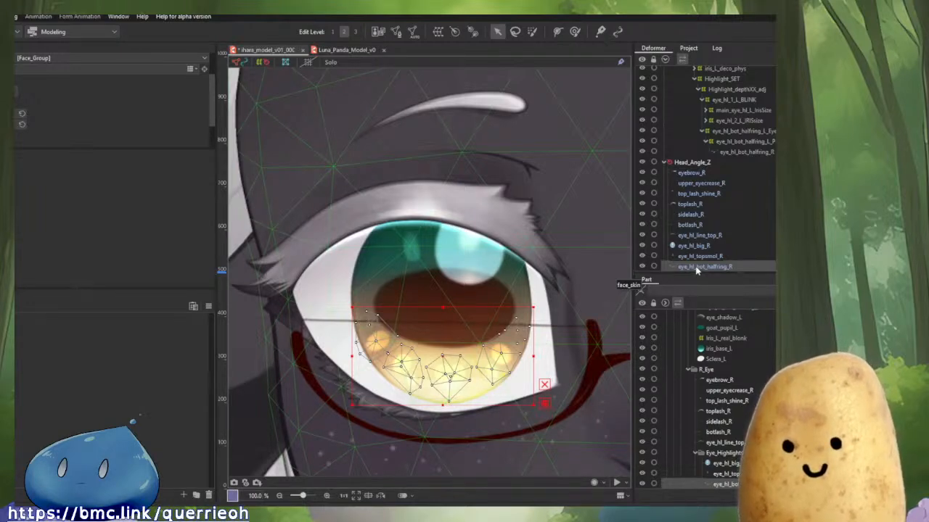
drag(697, 270, 738, 150)
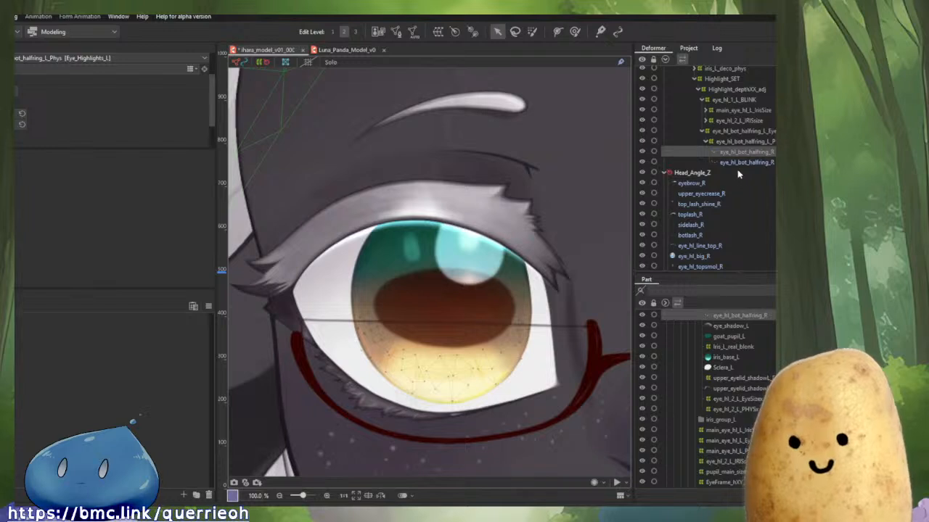
click(754, 162)
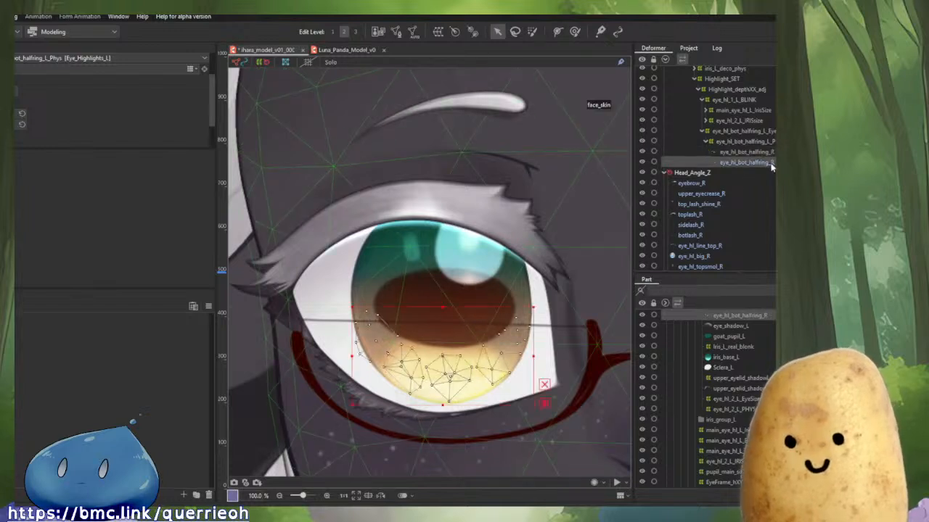
In mesh edit for eye_hl_bot_halfring_R, reflect all vertices horizontally and align them over the texture image.
click(397, 33)
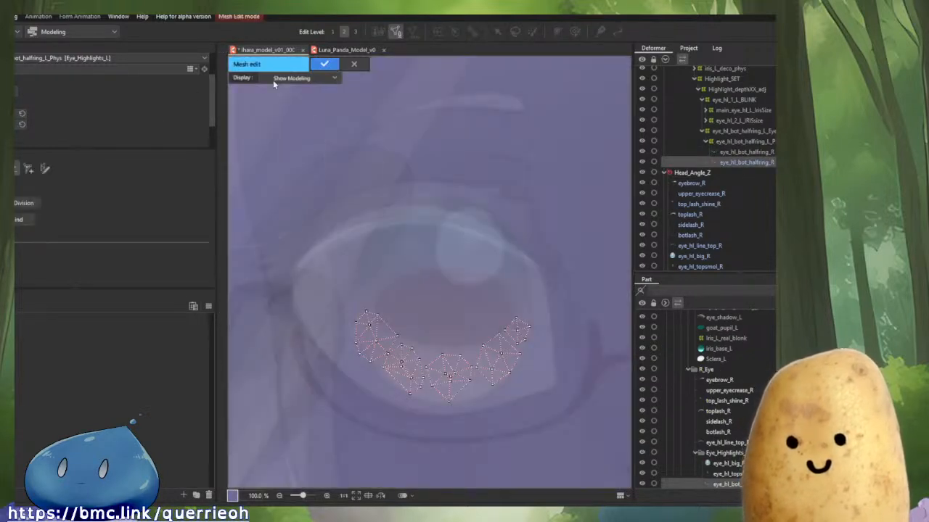
click(298, 78)
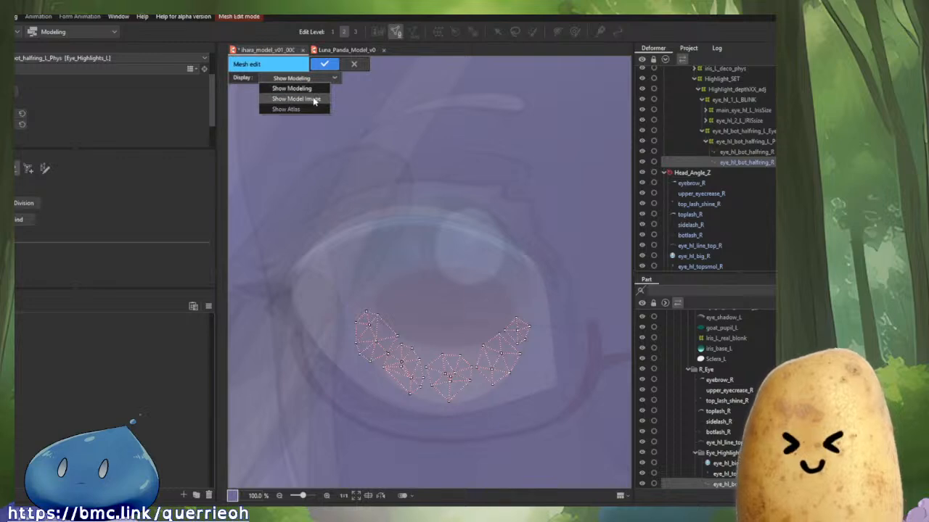
click(305, 94)
mouse_move(240, 261)
mouse_down()
mouse_move(426, 351)
mouse_move(573, 374)
mouse_up()
scroll(575, 370, down, 3)
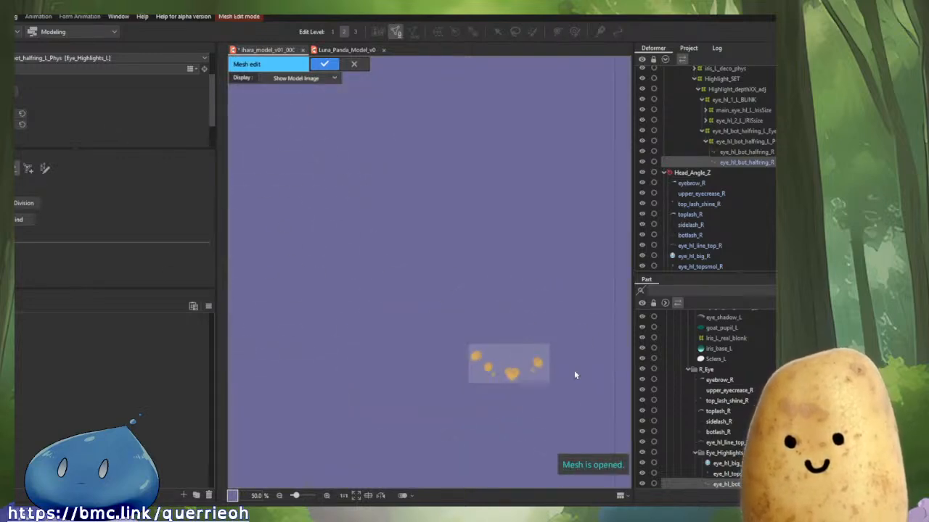
drag(507, 341, 306, 309)
right_click(496, 322)
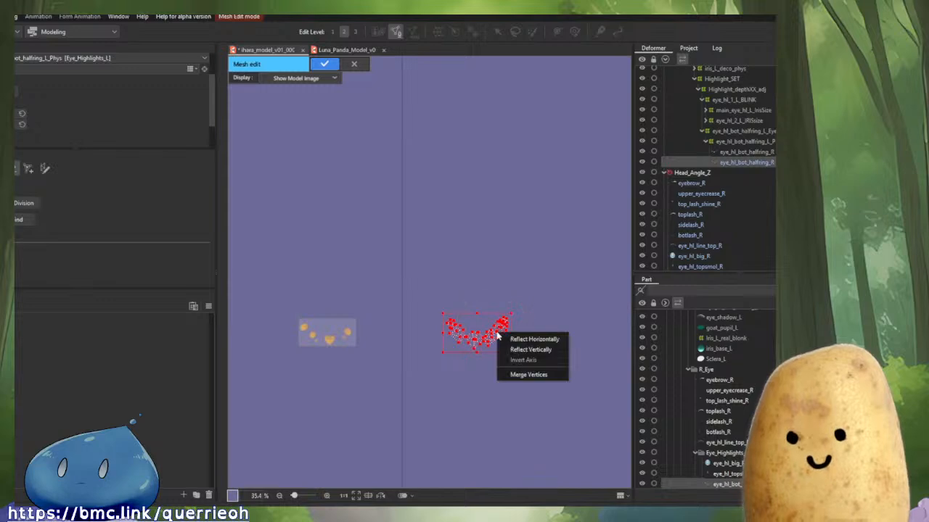
click(511, 339)
scroll(344, 334, up, 4)
drag(344, 334, 518, 349)
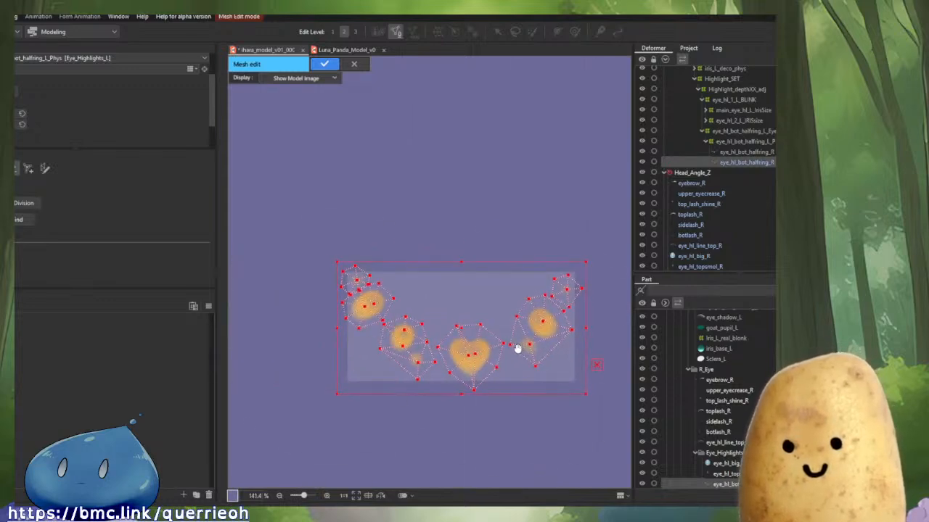
click(324, 65)
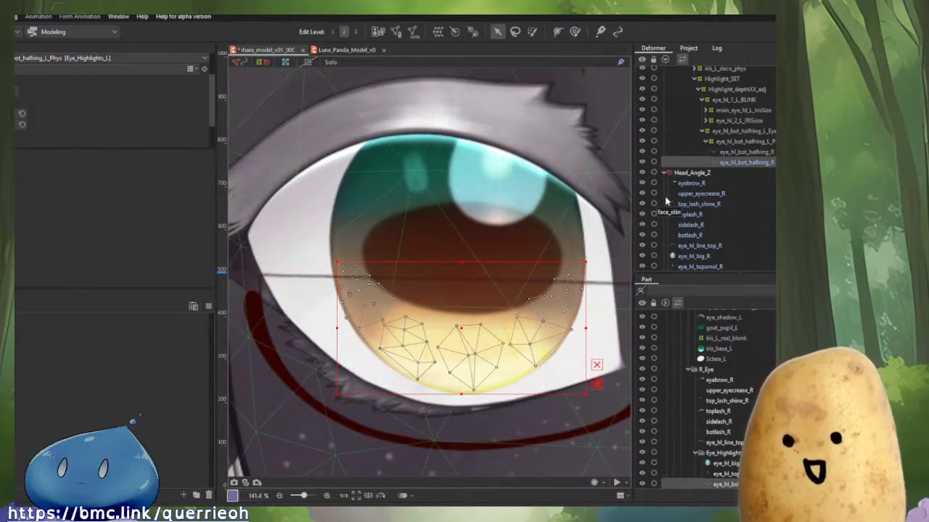
Compare the left and right lower highlight half-ring art meshes by selecting each in turn and zooming over the face.
click(749, 153)
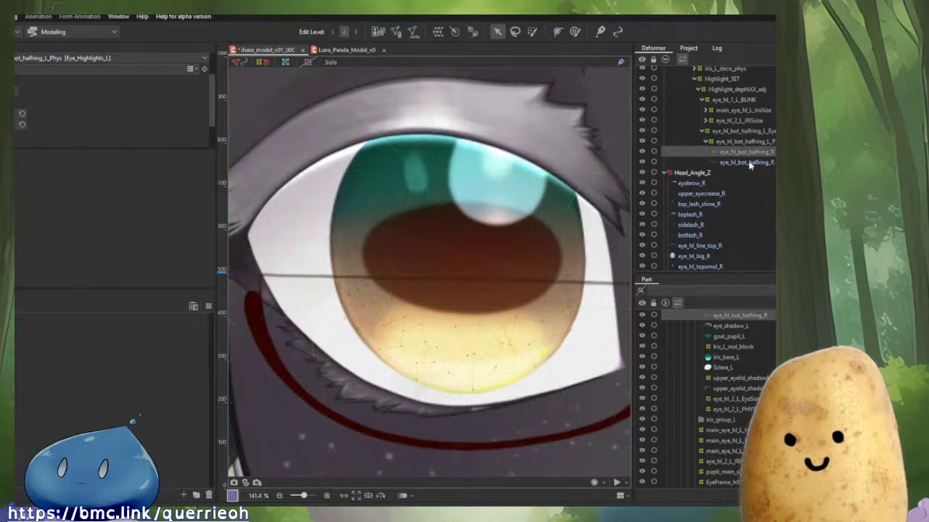
click(745, 163)
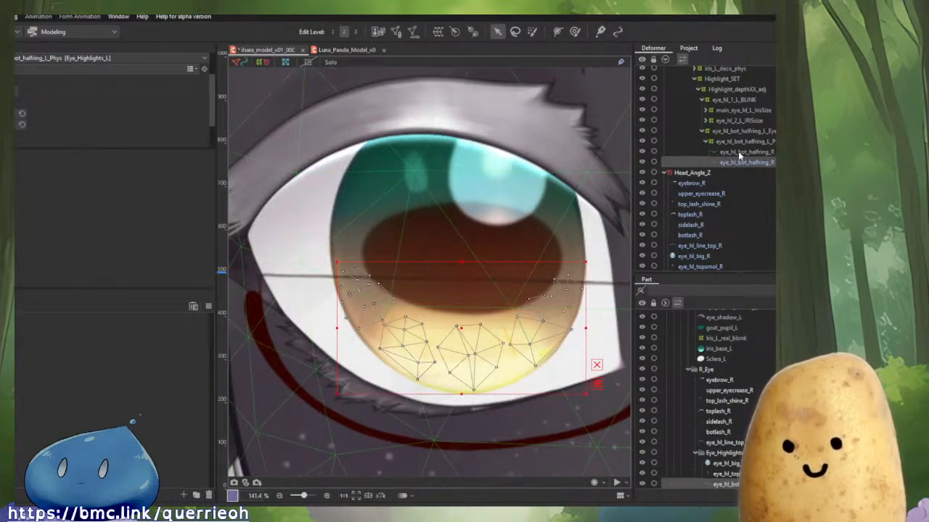
click(738, 151)
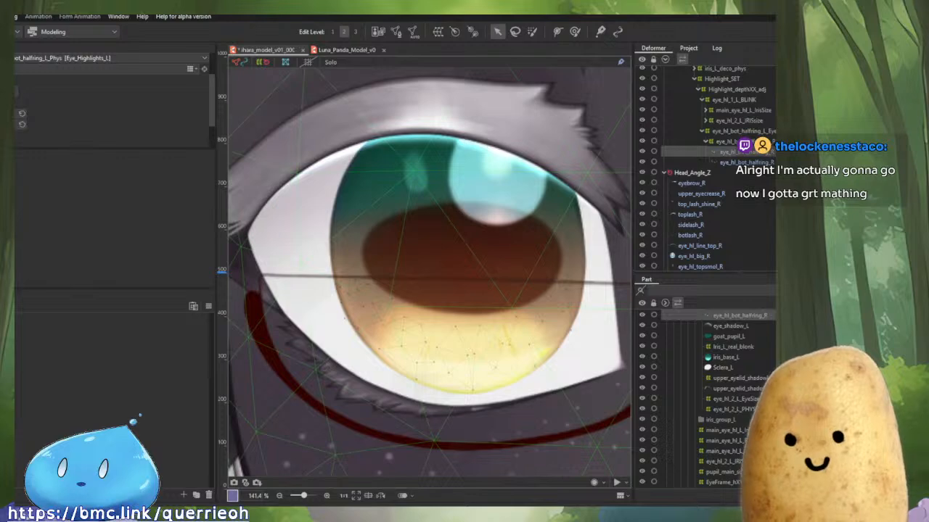
scroll(487, 345, down, 5)
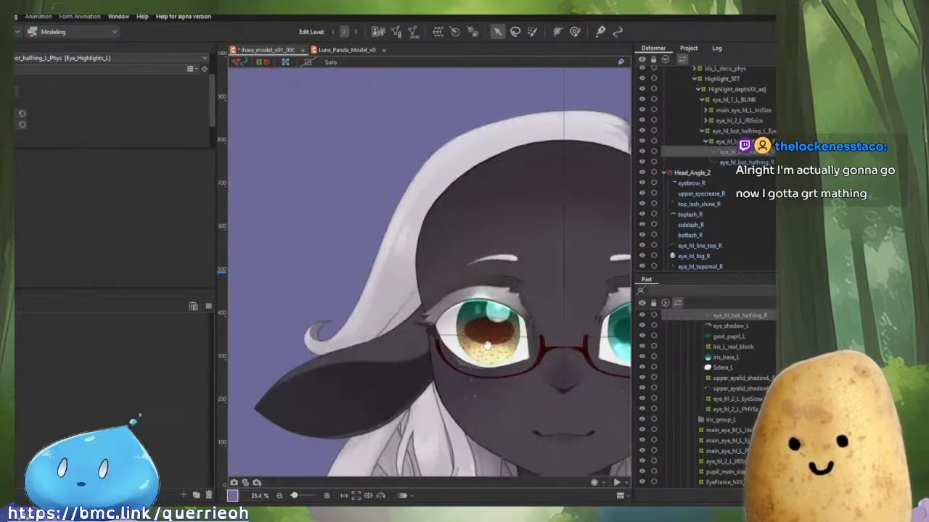
scroll(488, 346, up, 3)
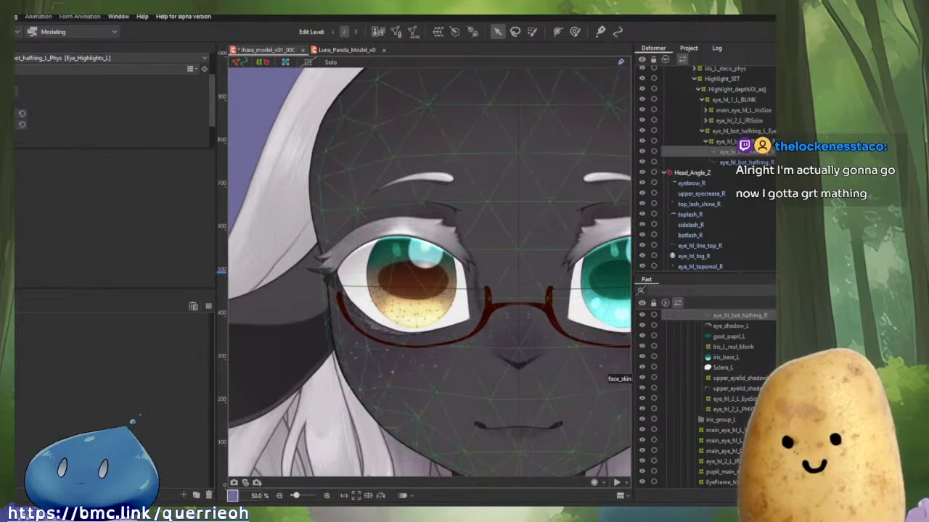
scroll(433, 277, up, 9)
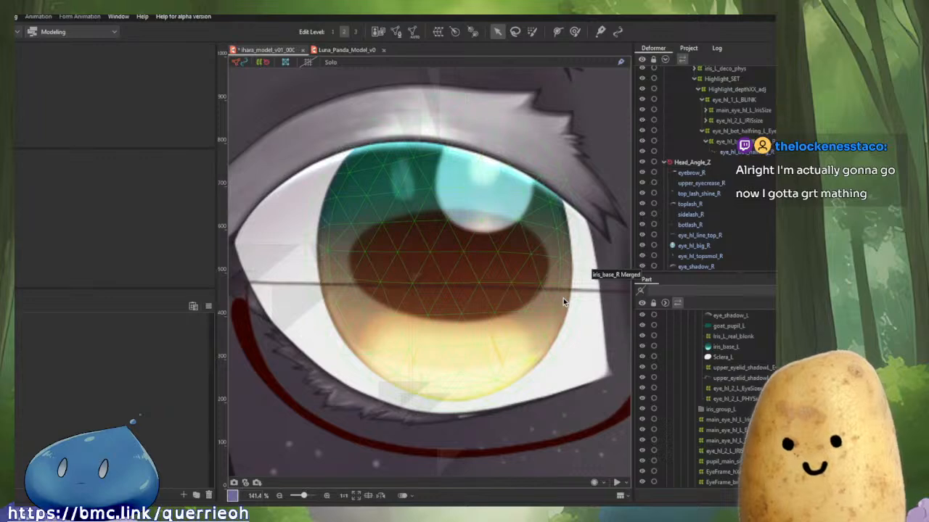
Select the iris_base_R Merged art mesh and move it into the Iris_L_real_blonk deformer beside iris_base_L.
click(563, 298)
scroll(733, 156, up, 1)
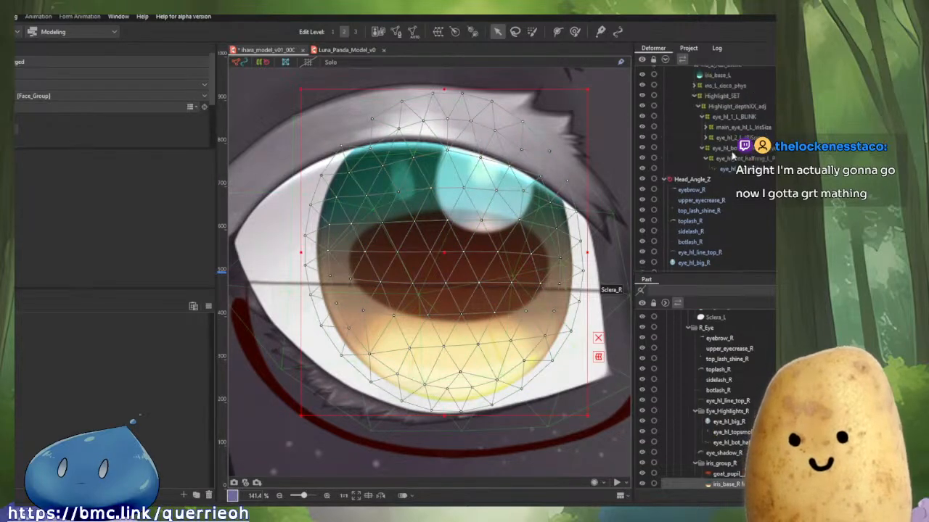
scroll(719, 136, down, 1)
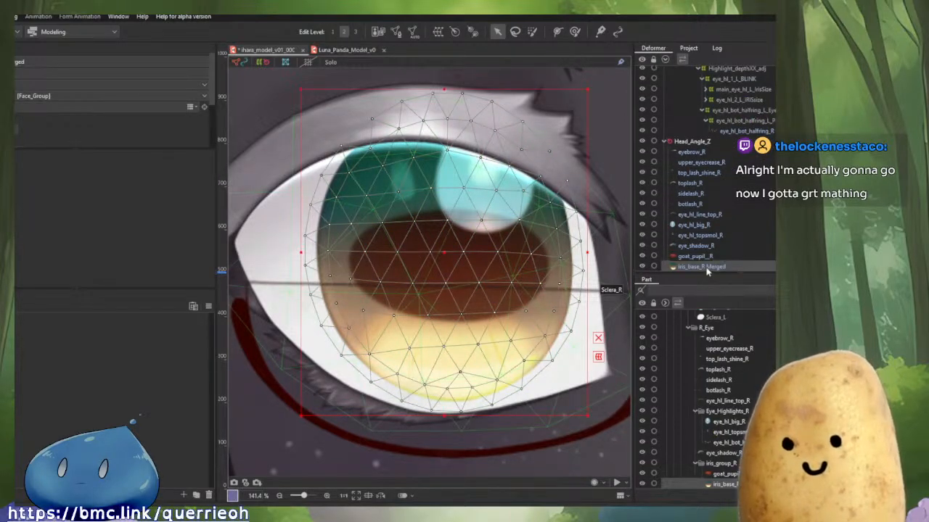
drag(706, 268, 721, 114)
scroll(722, 187, up, 2)
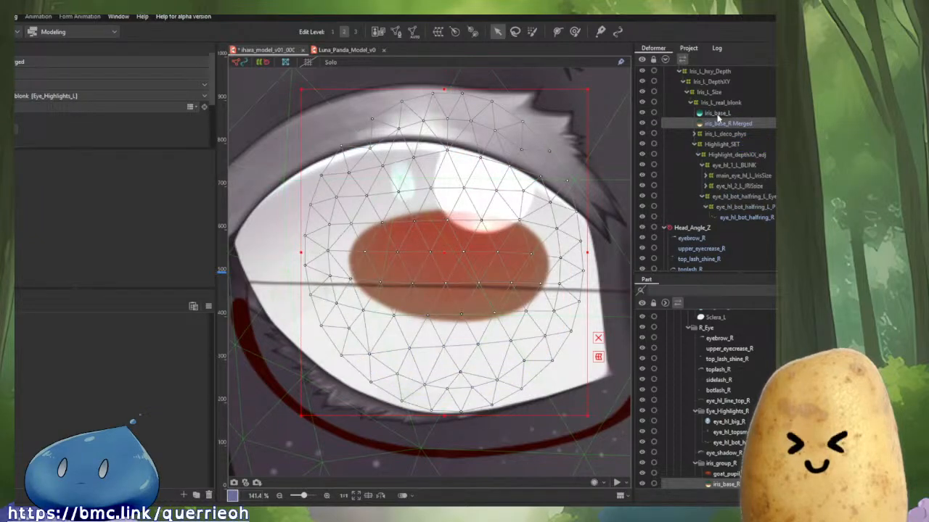
In mesh edit for iris_base_R Merged, reflect all vertices horizontally and apply the edit.
click(716, 116)
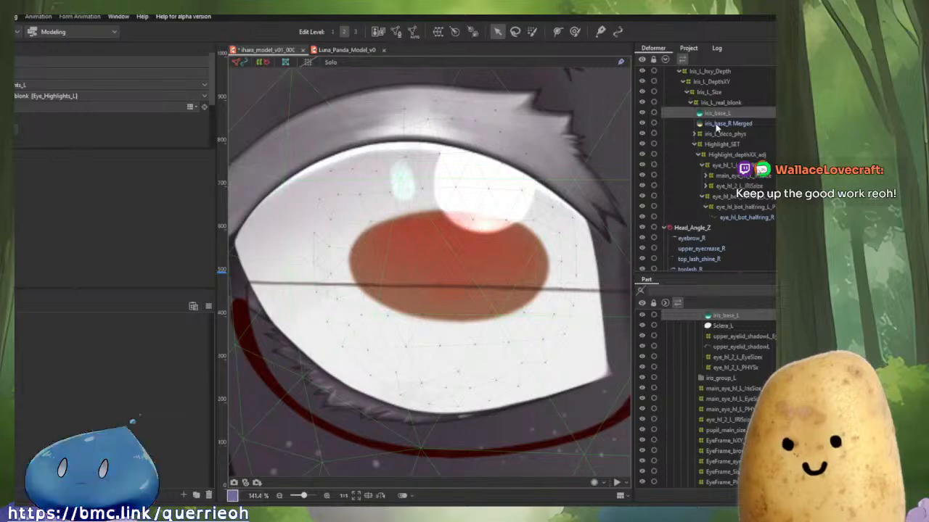
click(718, 124)
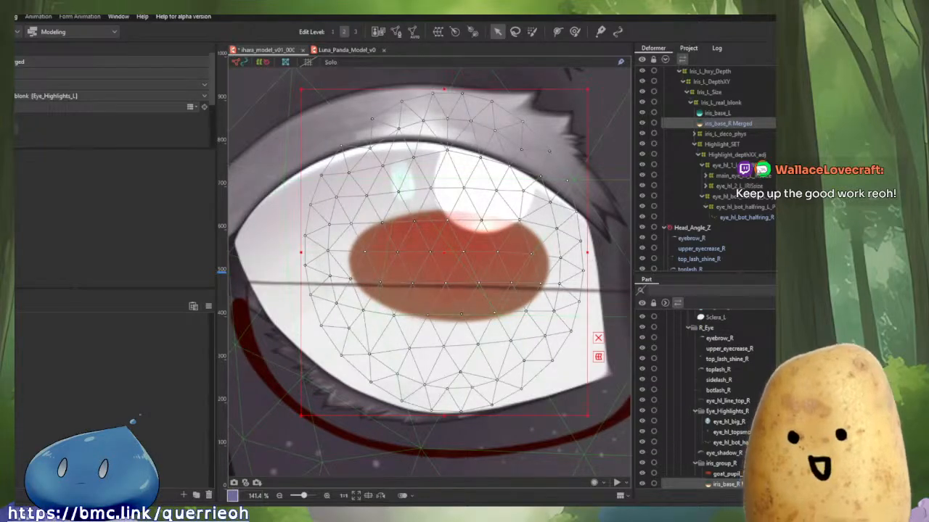
scroll(696, 399, down, 2)
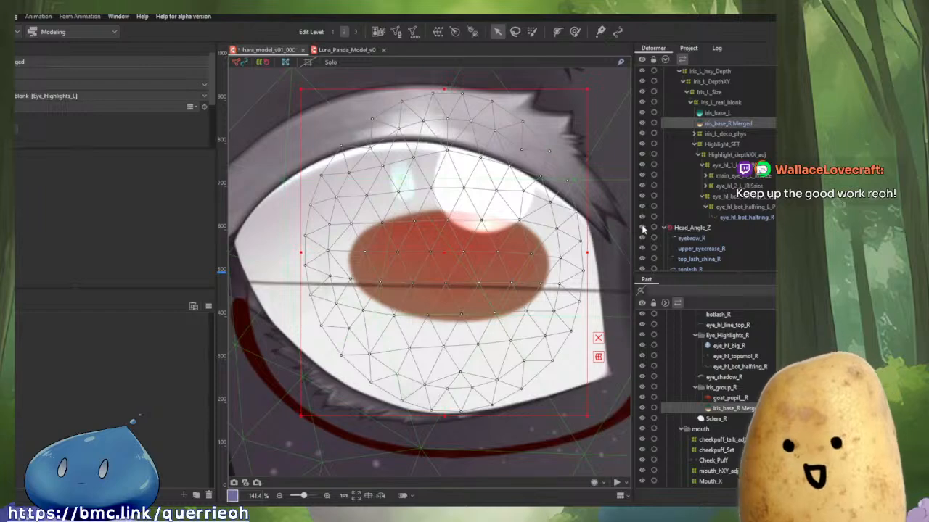
scroll(718, 189, up, 3)
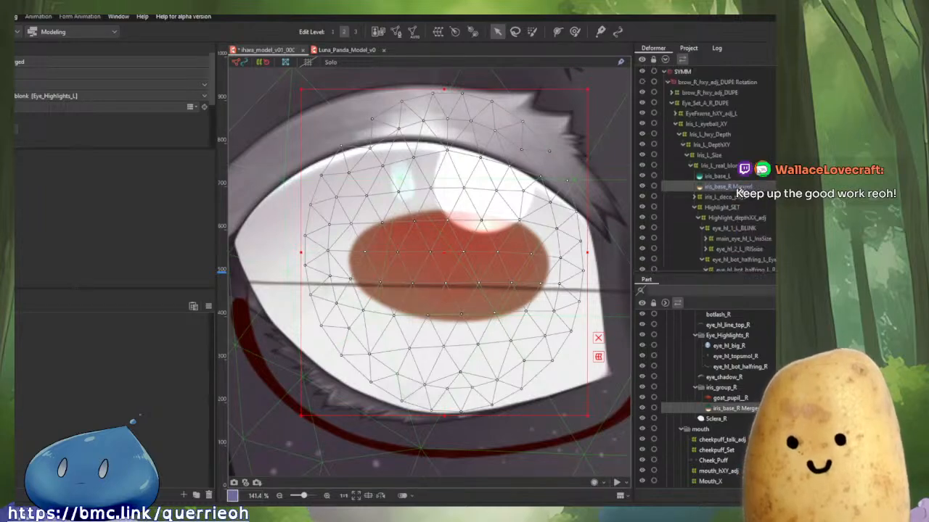
click(722, 177)
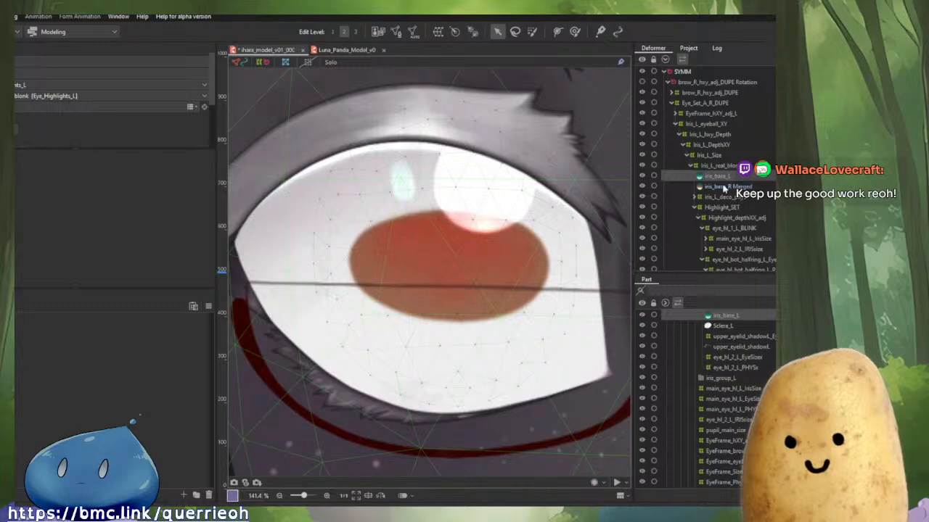
click(723, 187)
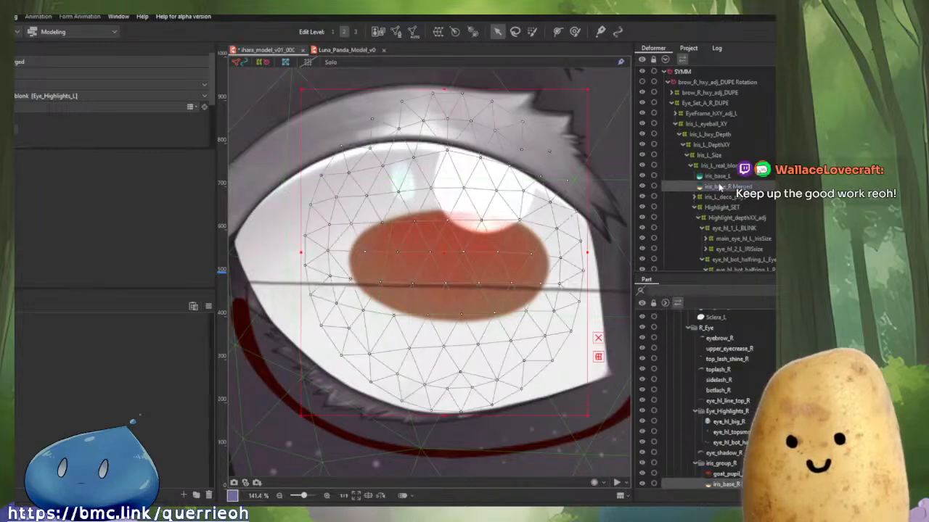
click(395, 32)
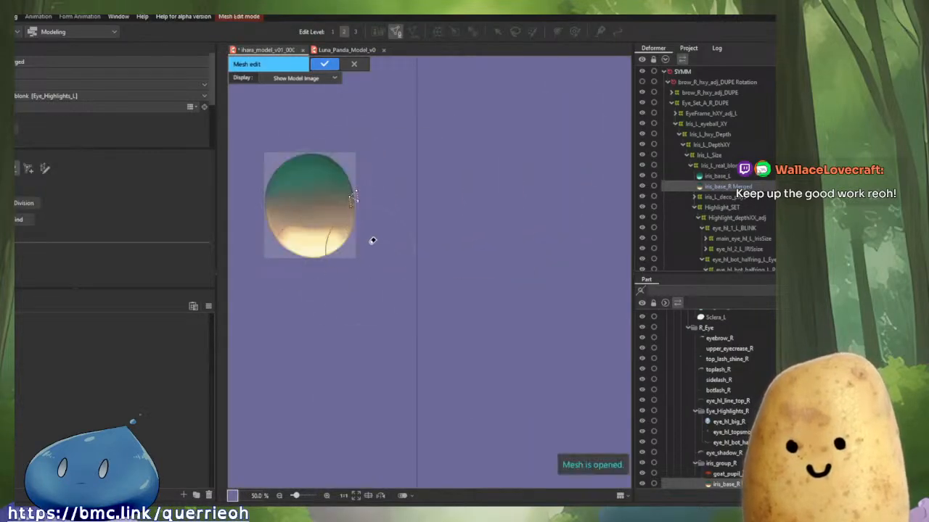
right_click(570, 202)
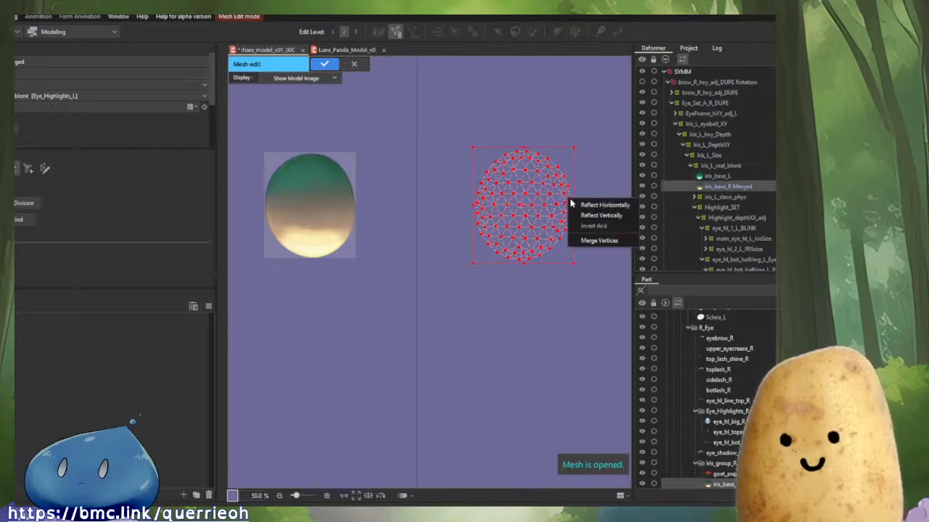
click(581, 206)
scroll(483, 203, up, 4)
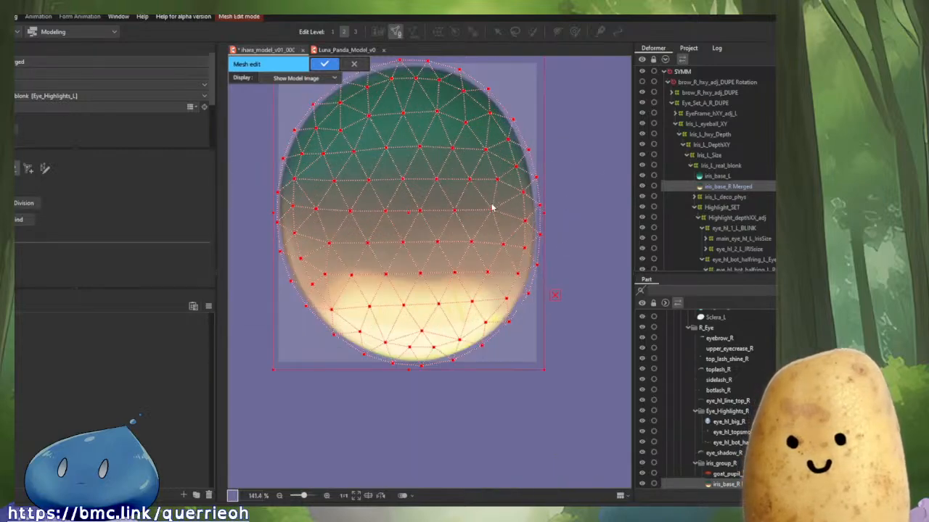
scroll(531, 173, down, 1)
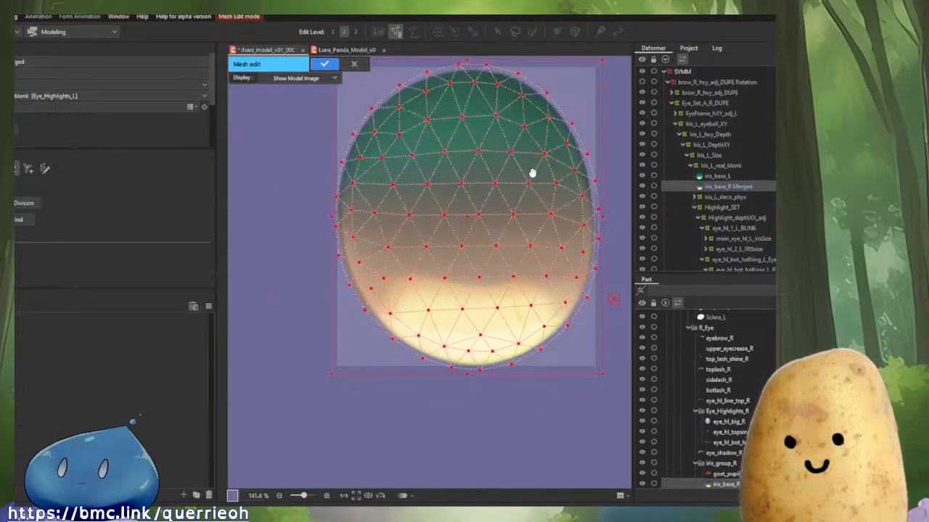
click(324, 64)
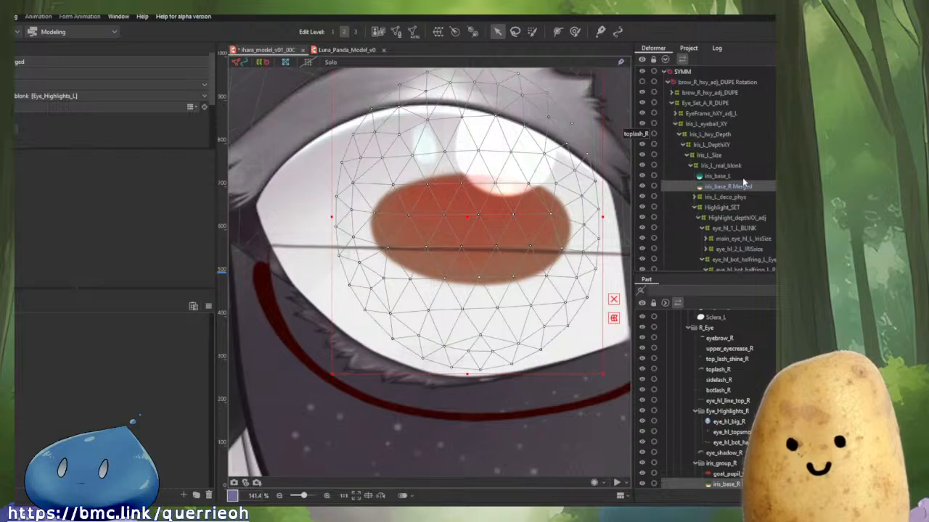
Inspect the Sclera_R and goat_pupil_R art meshes, hiding and reshowing the sclera to see underneath.
click(613, 334)
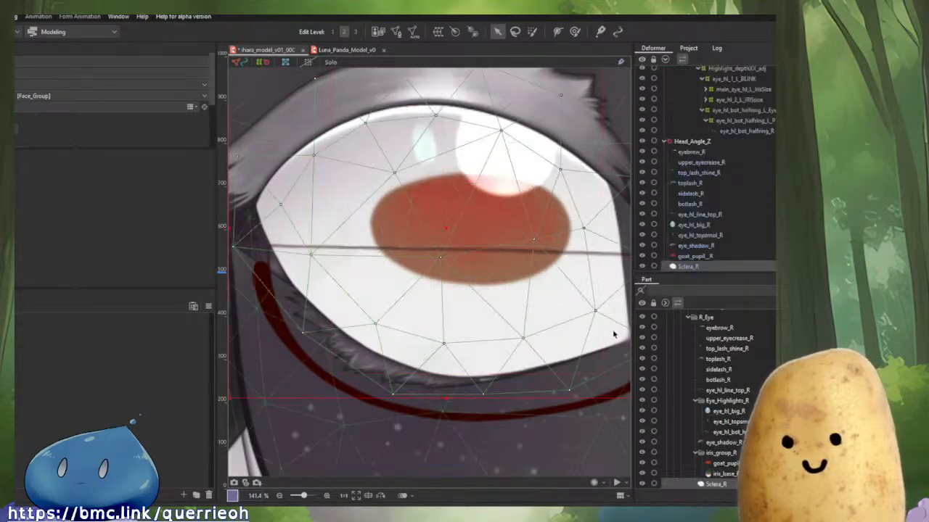
scroll(700, 239, down, 2)
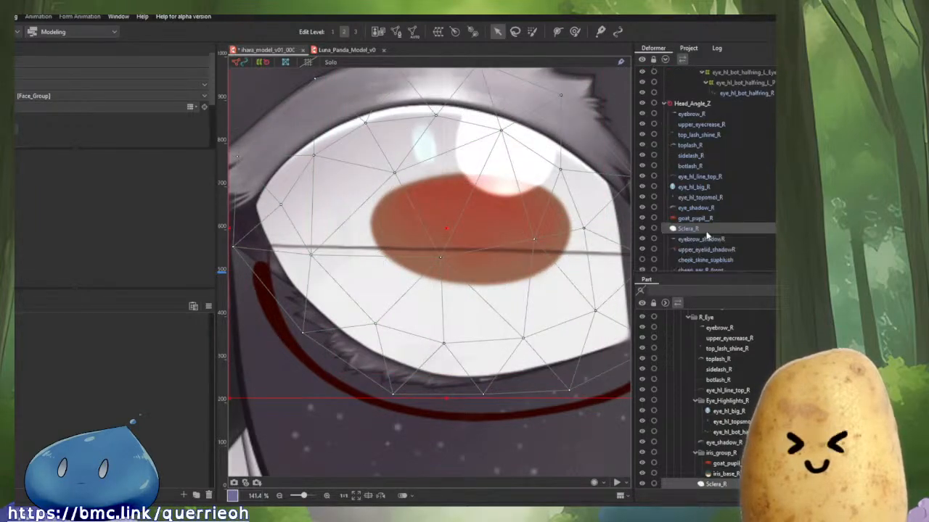
click(641, 229)
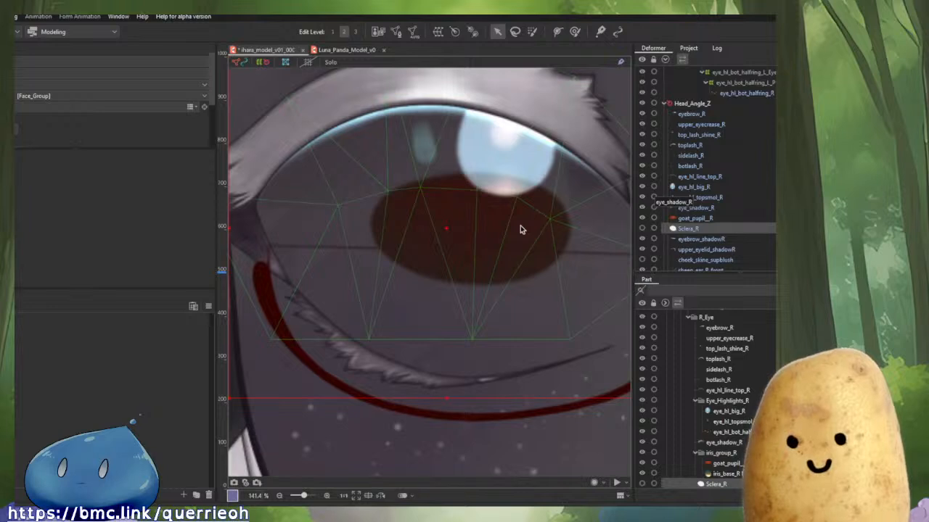
click(643, 229)
click(691, 219)
scroll(702, 227, up, 6)
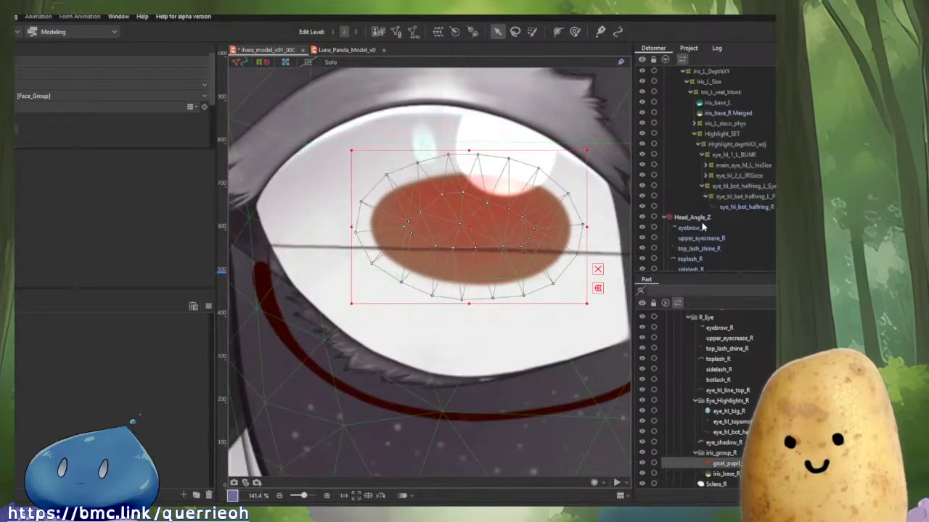
scroll(703, 227, up, 4)
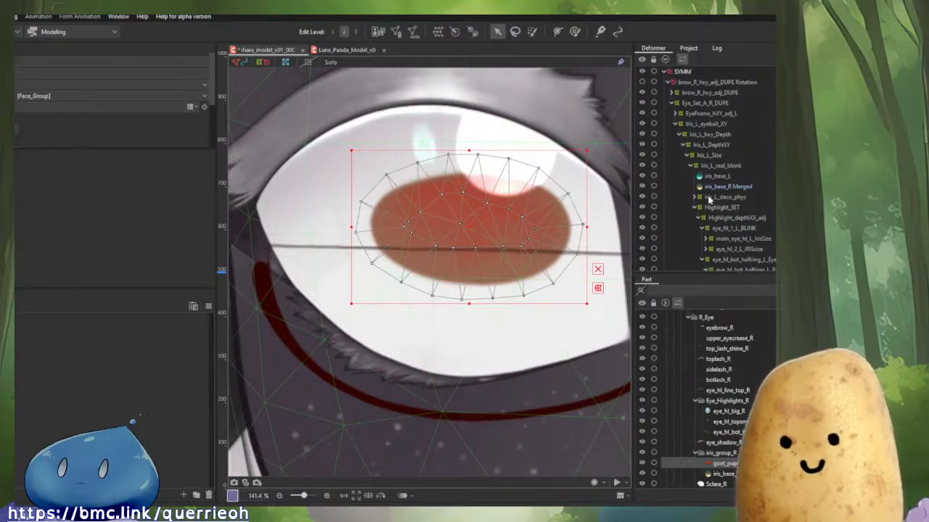
scroll(703, 199, down, 2)
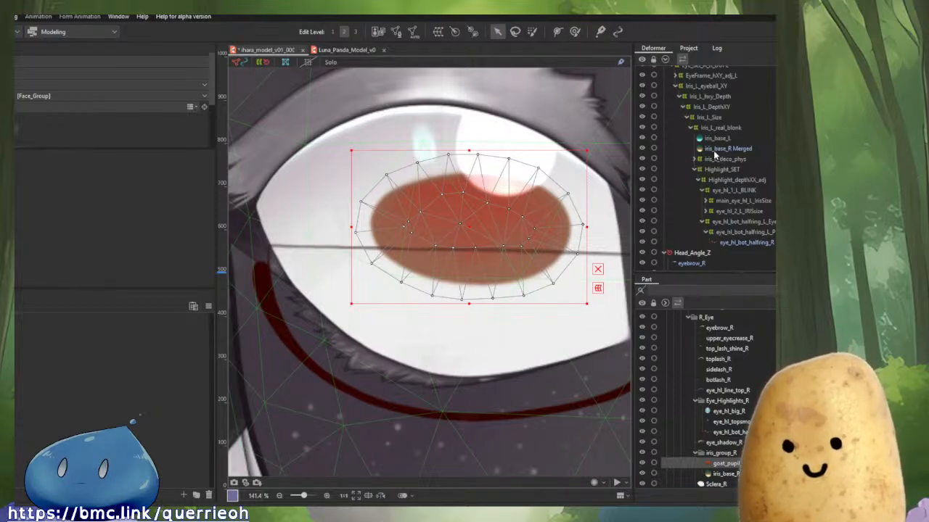
scroll(711, 150, up, 2)
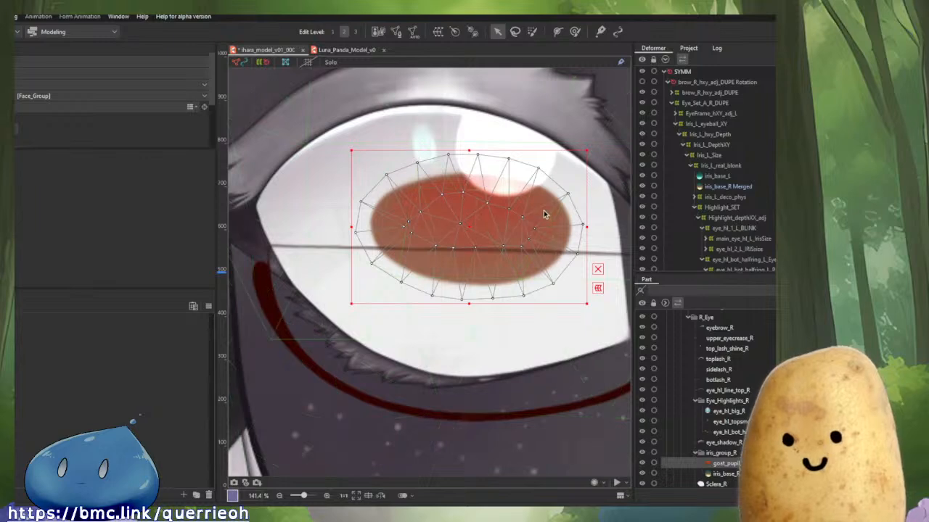
click(719, 83)
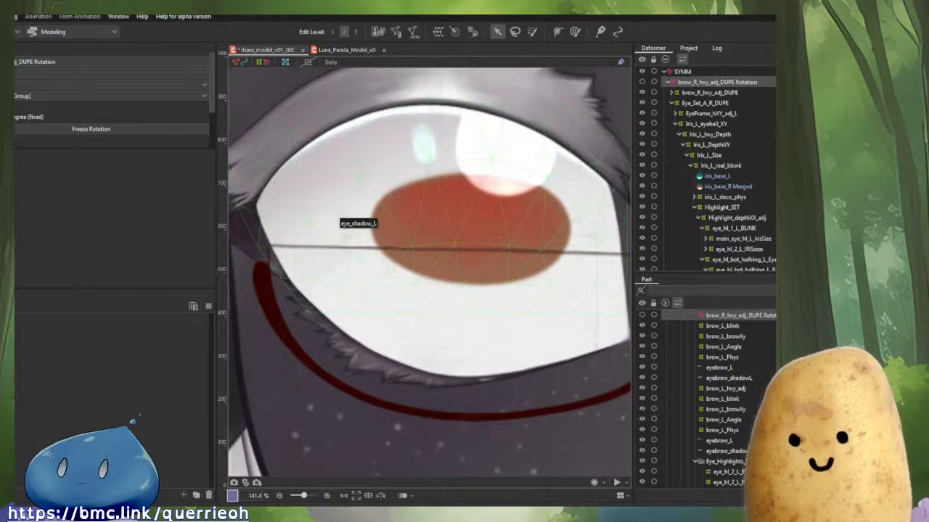
scroll(45, 136, down, 2)
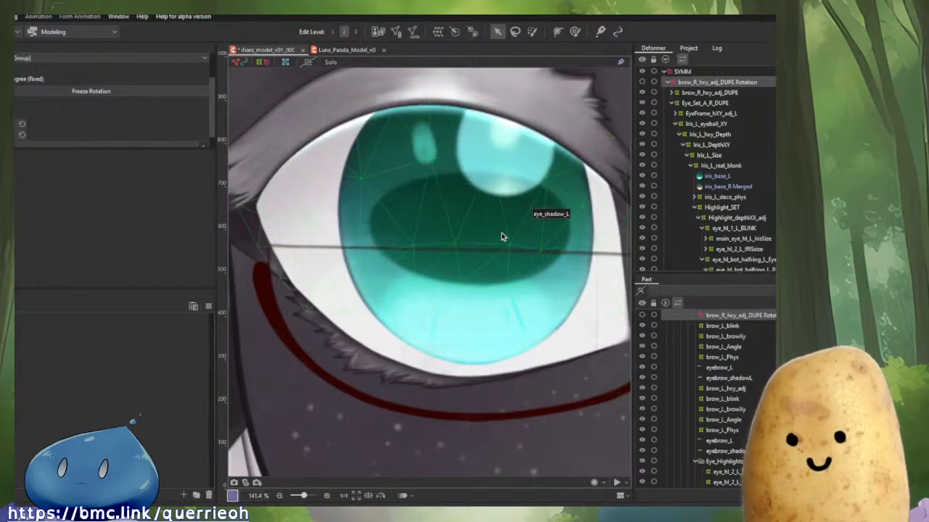
Move the goat_pupil_R art mesh into the pupil_main_size deformer next to goat_pupil_L.
click(442, 254)
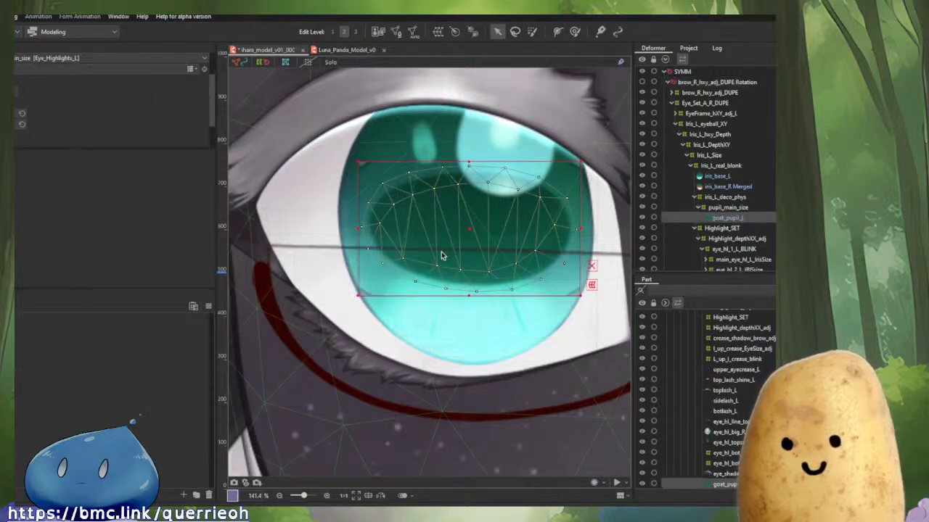
click(729, 208)
scroll(758, 207, down, 10)
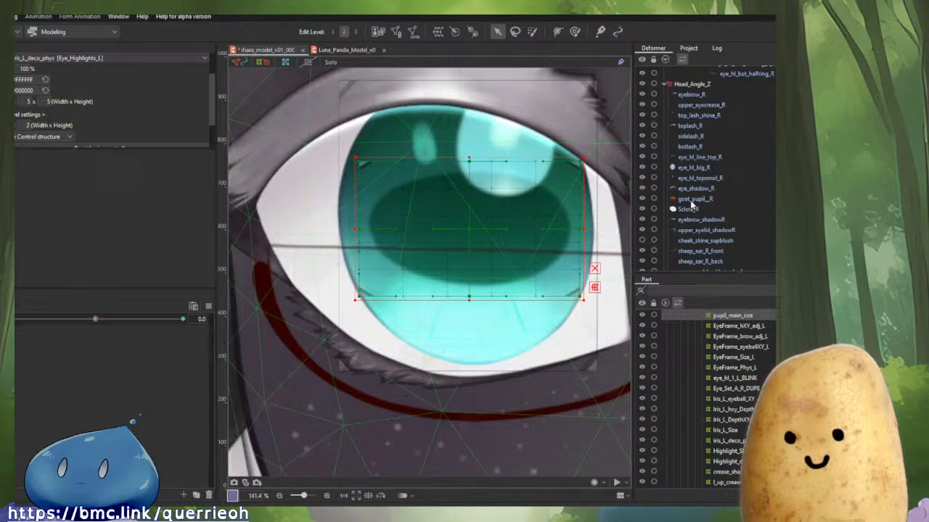
click(692, 200)
scroll(718, 95, up, 2)
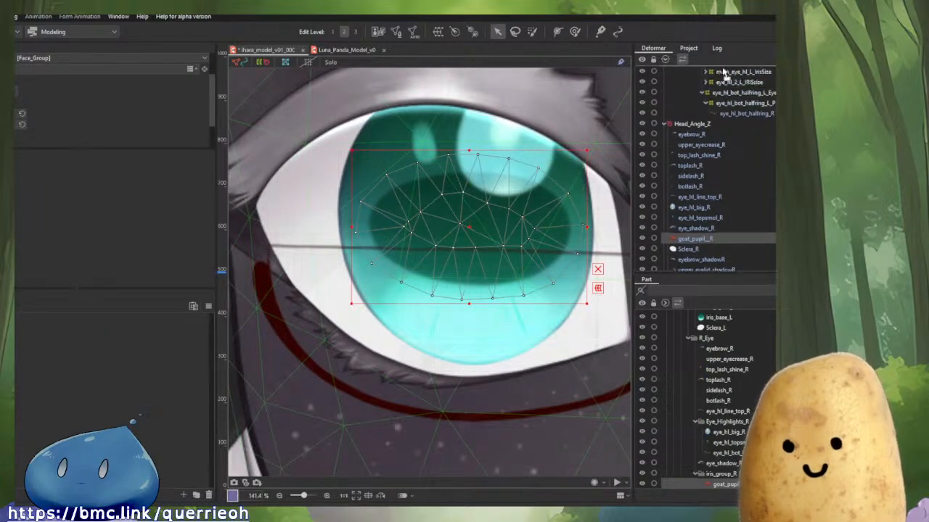
scroll(723, 79, up, 5)
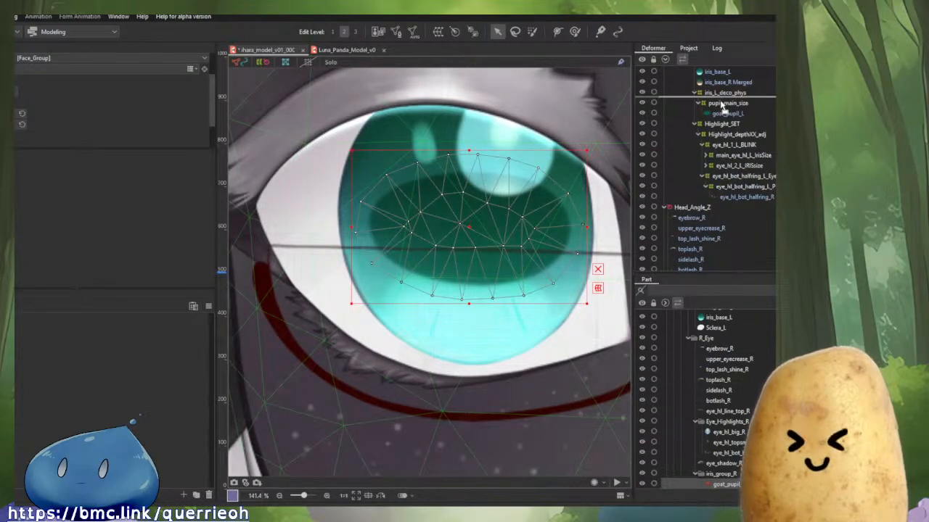
drag(723, 106, 723, 106)
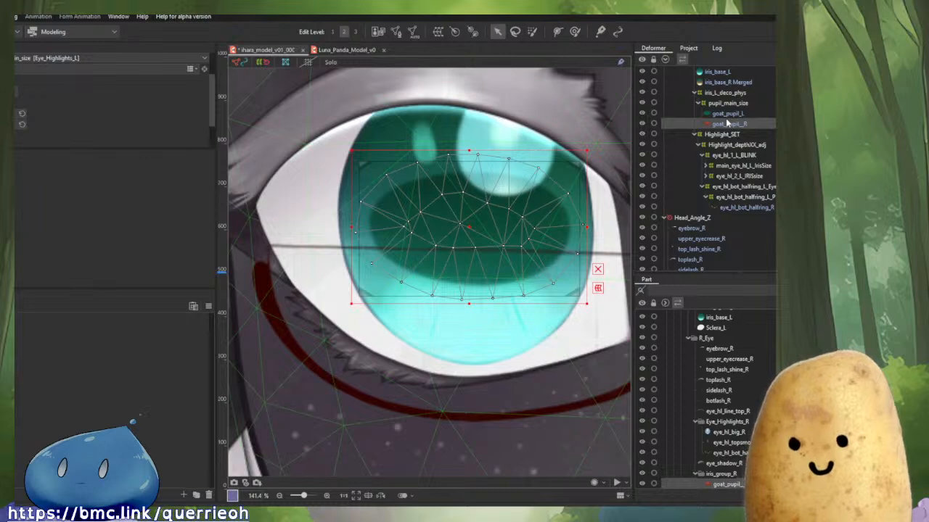
click(724, 114)
click(729, 123)
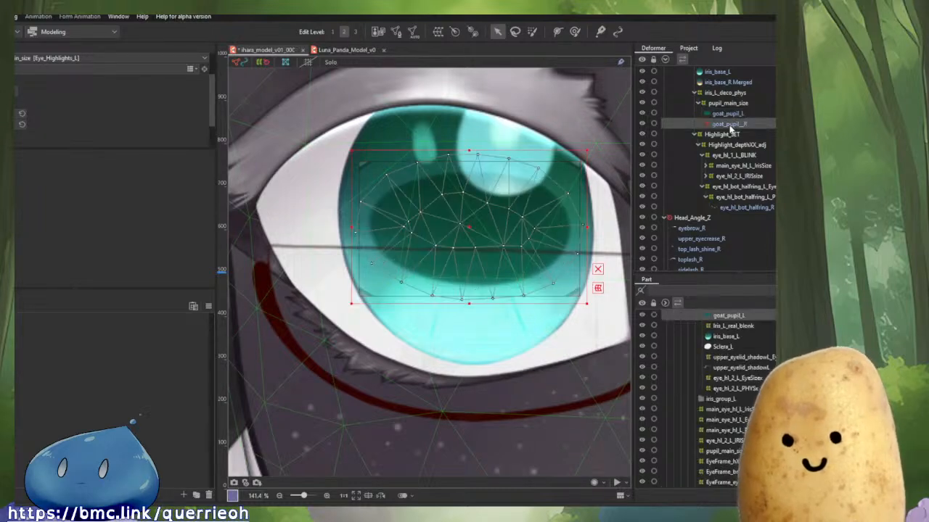
In mesh edit for the goat_pupil_R art mesh, reflect all vertices horizontally and apply the edit.
click(729, 114)
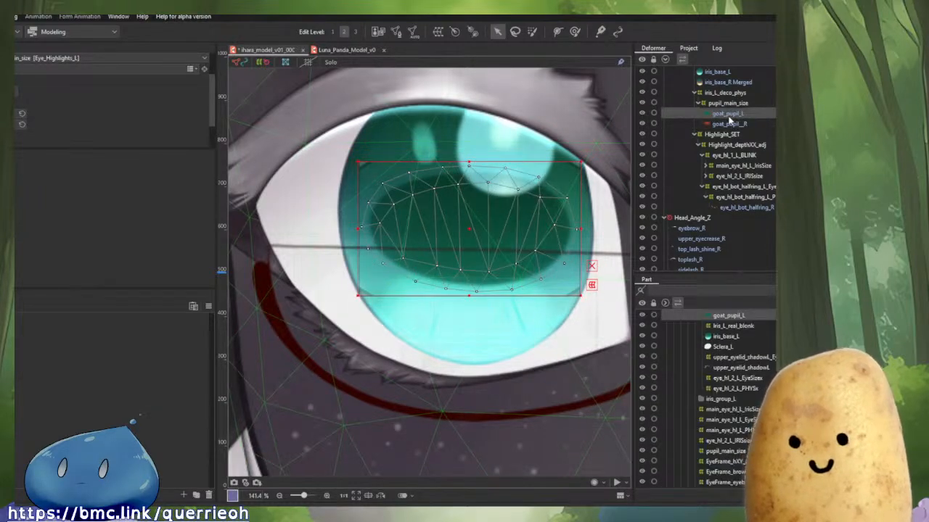
click(731, 124)
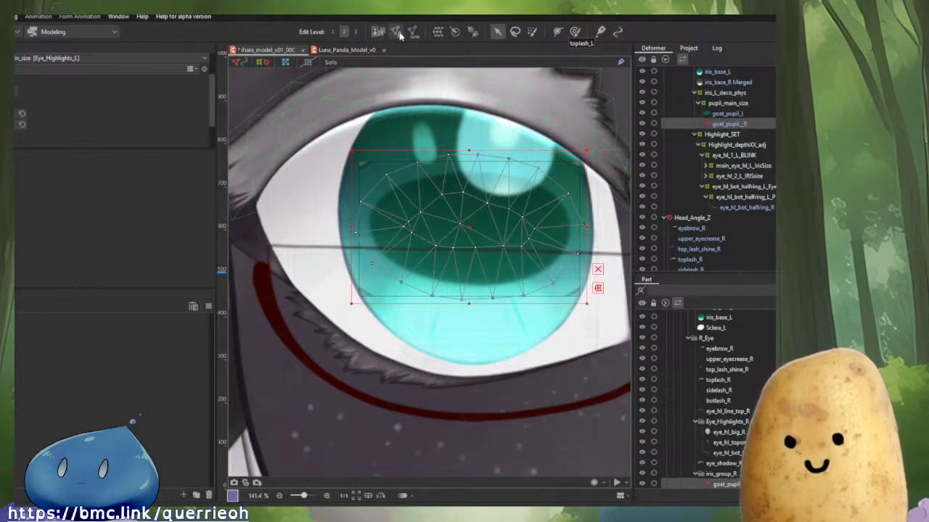
click(395, 32)
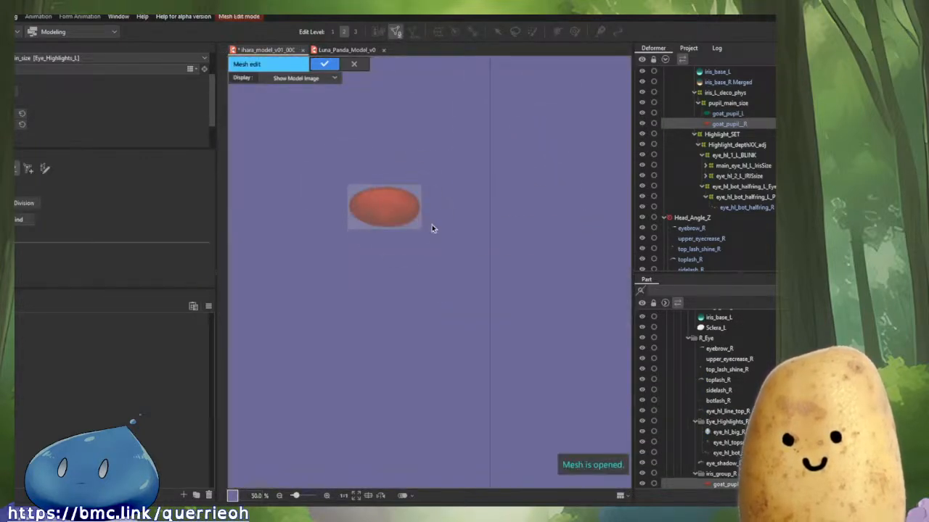
right_click(598, 208)
click(616, 215)
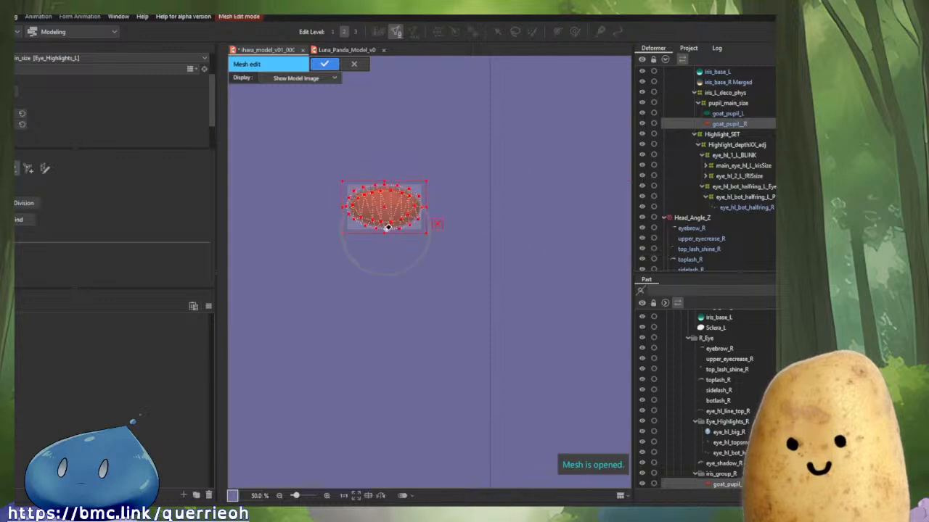
scroll(388, 228, up, 3)
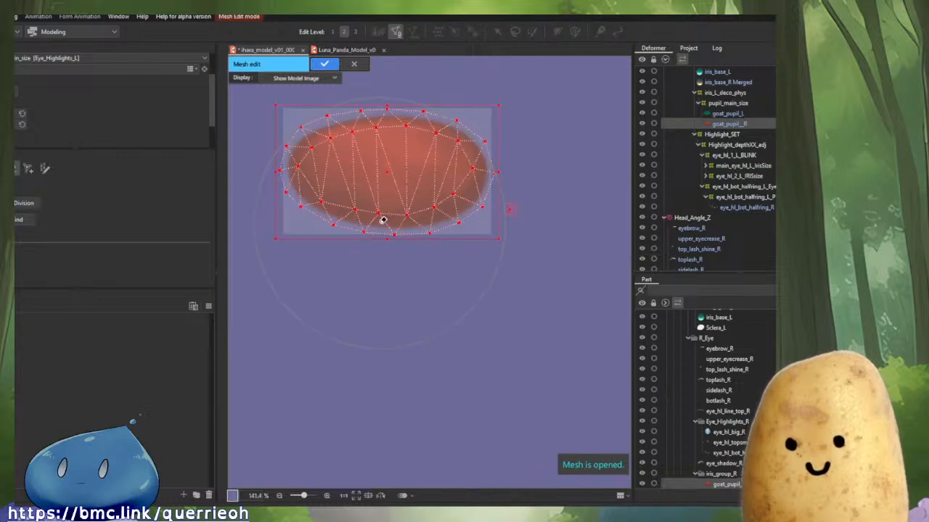
click(324, 64)
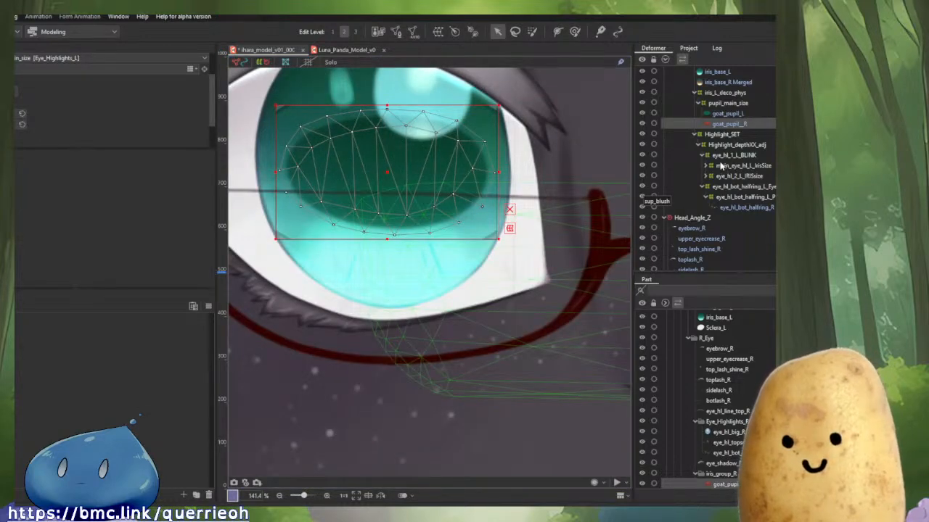
Hide the goat_pupil_L and iris_base_L art meshes and select iris_base_R Merged to inspect the right eye.
drag(563, 245, 611, 306)
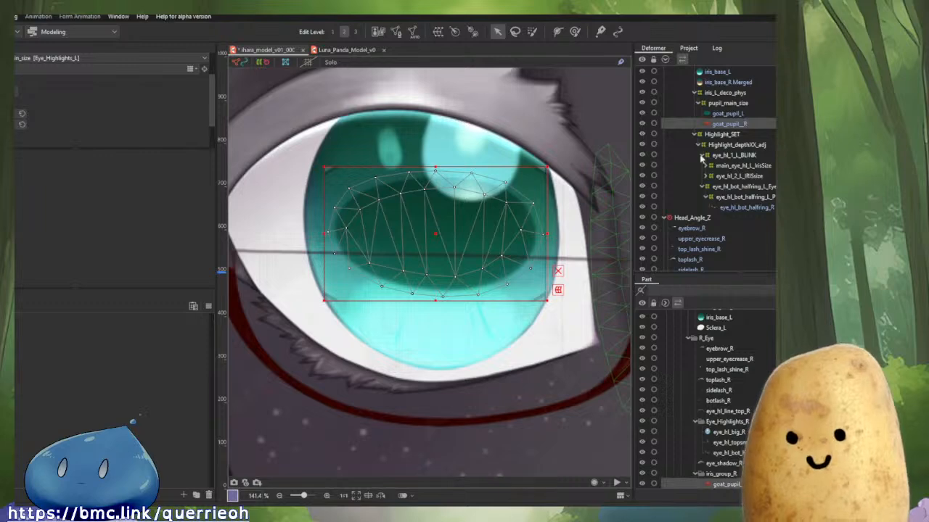
click(642, 114)
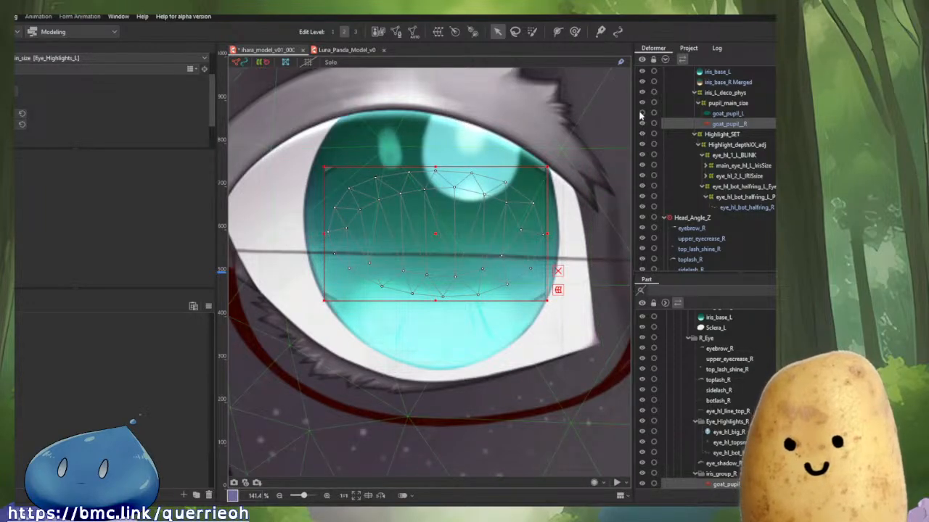
scroll(663, 125, up, 1)
click(643, 109)
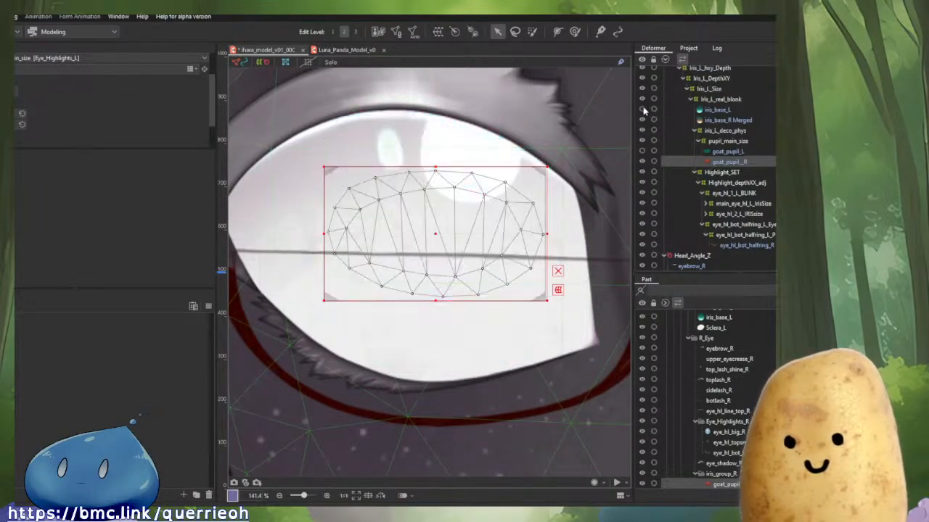
click(716, 121)
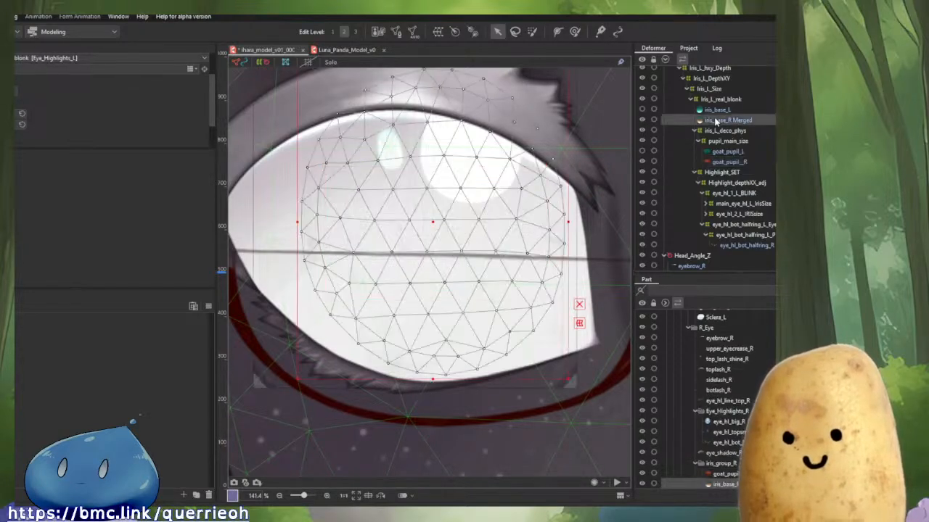
scroll(697, 399, down, 2)
scroll(730, 170, up, 2)
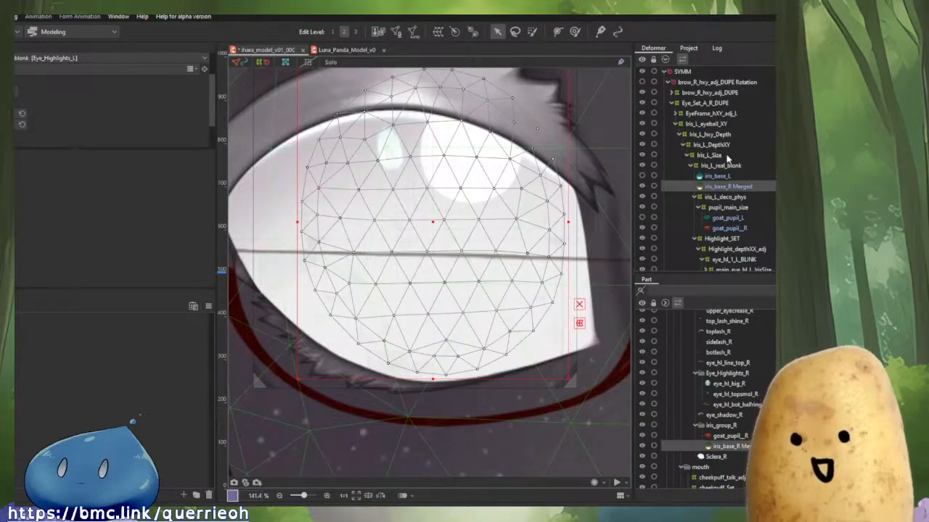
Select the children of brow_R_hxy_adj_DUPE Rotation to locate their part, then move the L_Eye_Dupe part into the R_Eye part.
right_click(697, 83)
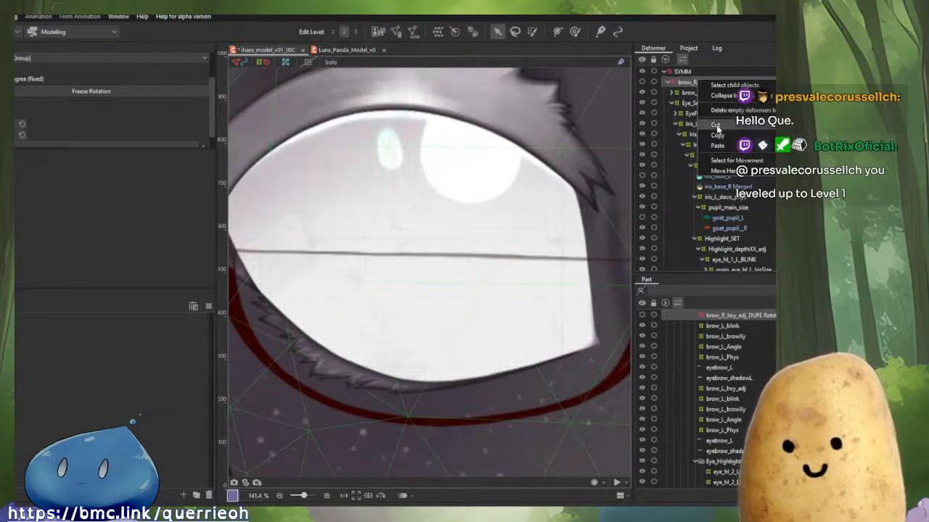
click(733, 86)
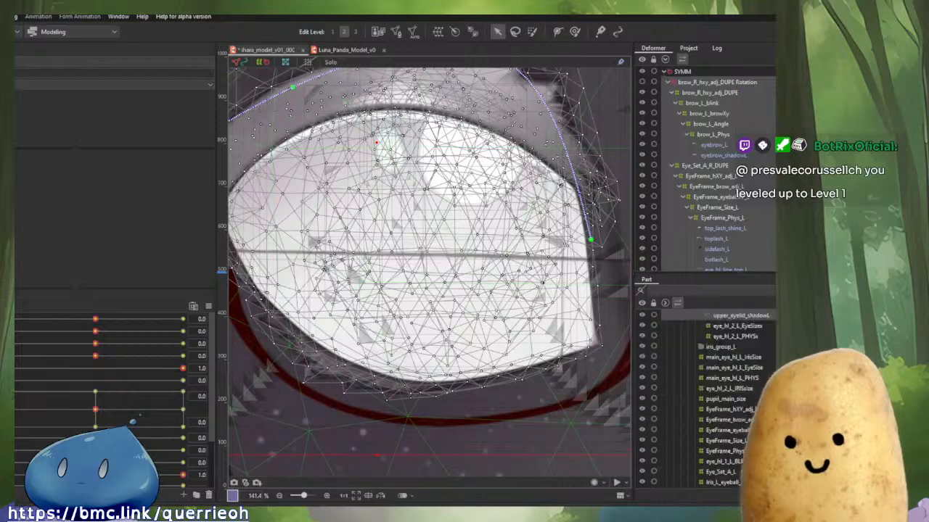
scroll(705, 399, up, 6)
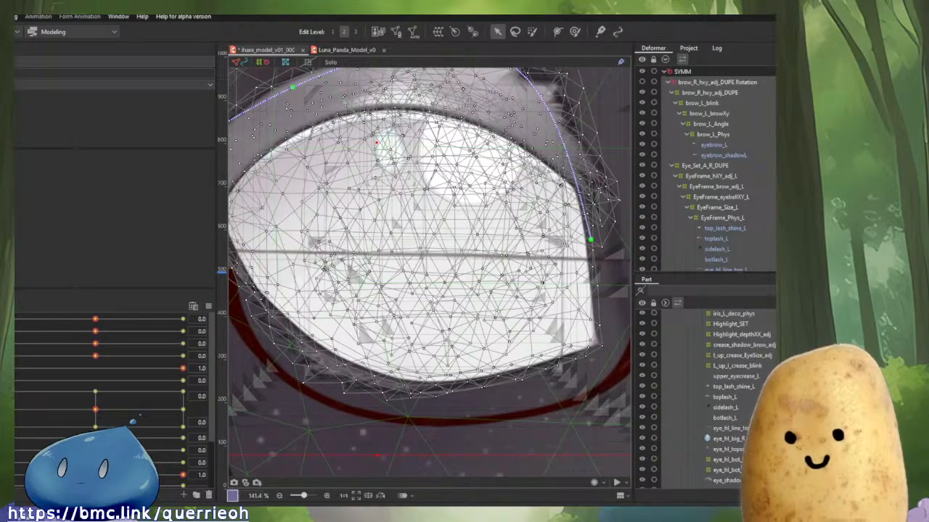
click(380, 305)
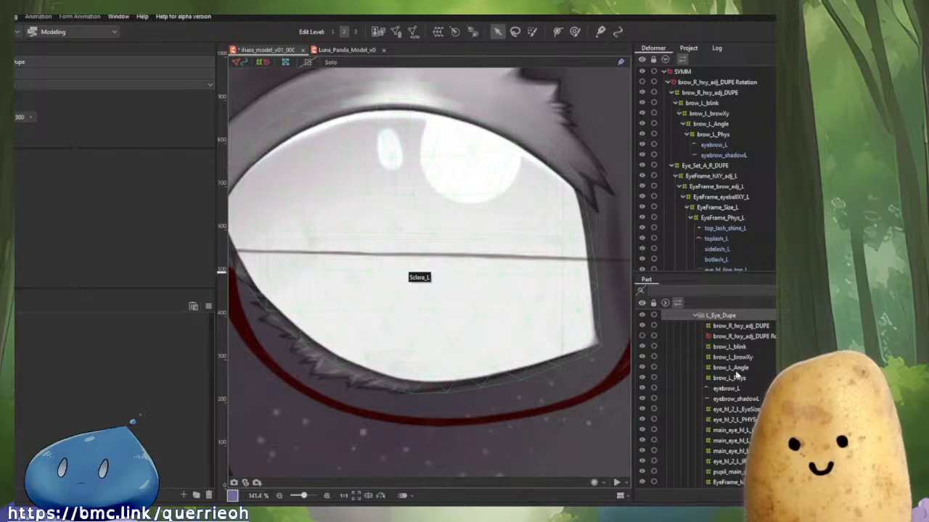
scroll(737, 372, up, 1)
click(695, 354)
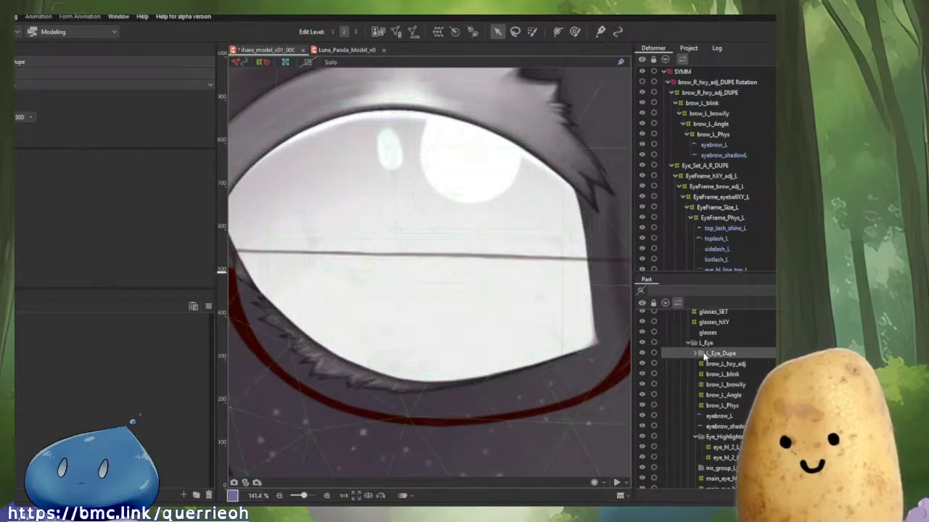
drag(712, 356, 715, 396)
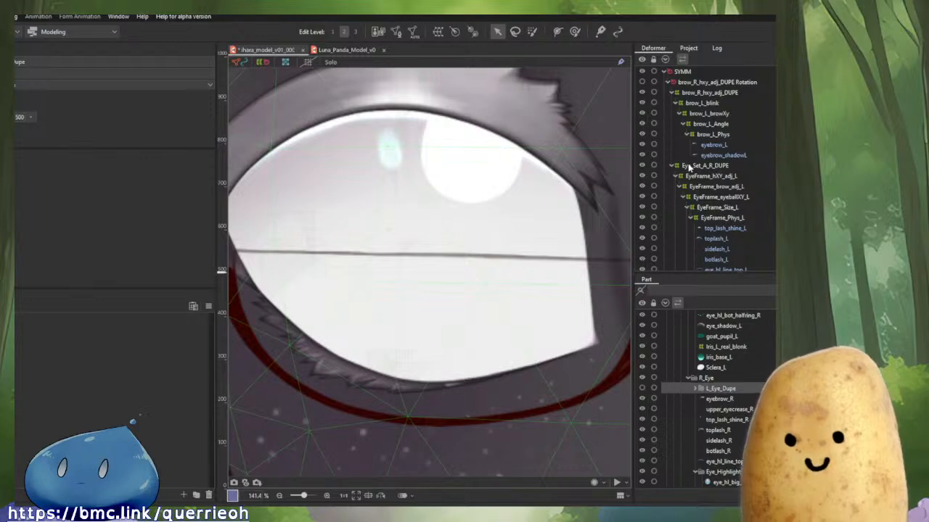
Collapse brow_R_hxy_adj_DUPE Rotation and delete the Sclera_R and eye_shadow_R art meshes.
click(694, 83)
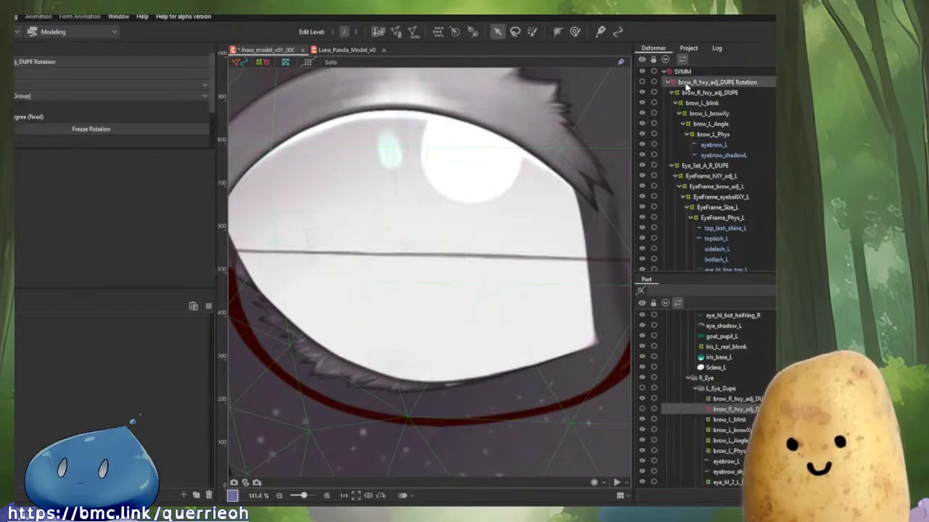
scroll(38, 133, down, 2)
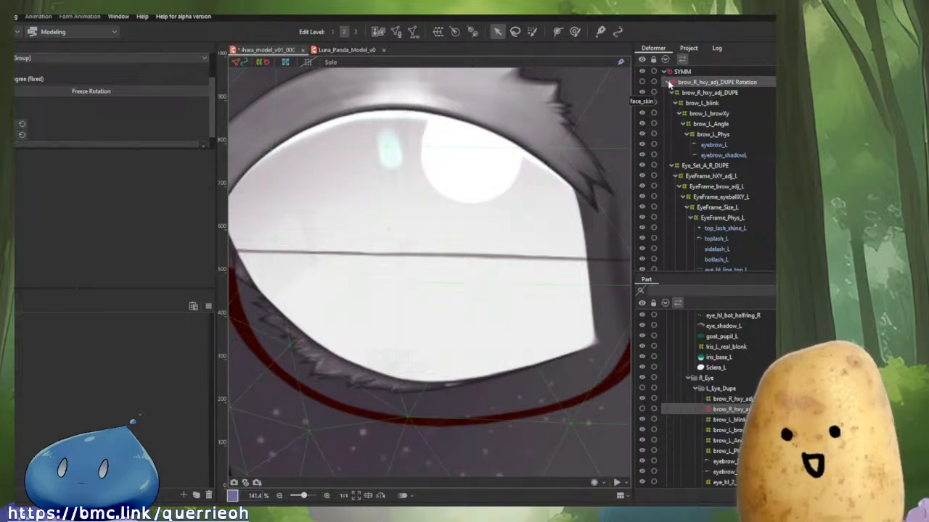
click(667, 82)
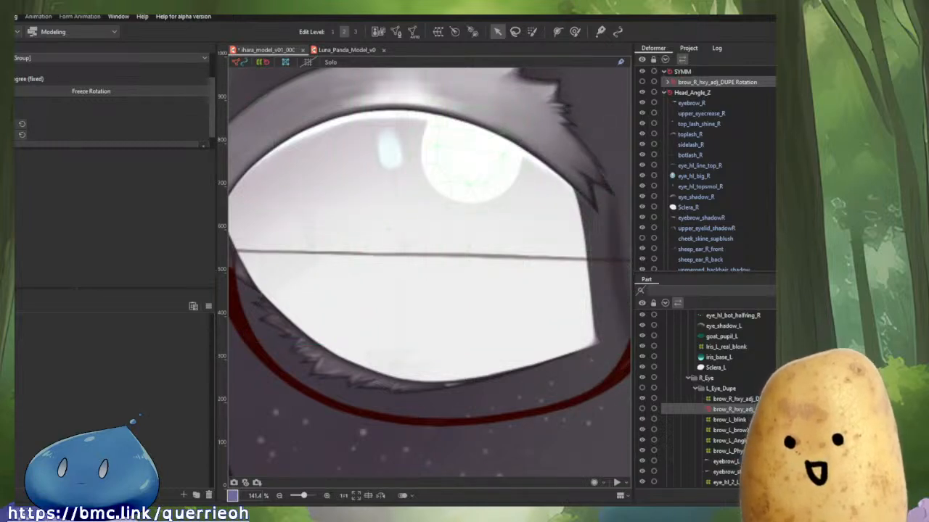
scroll(742, 410, down, 2)
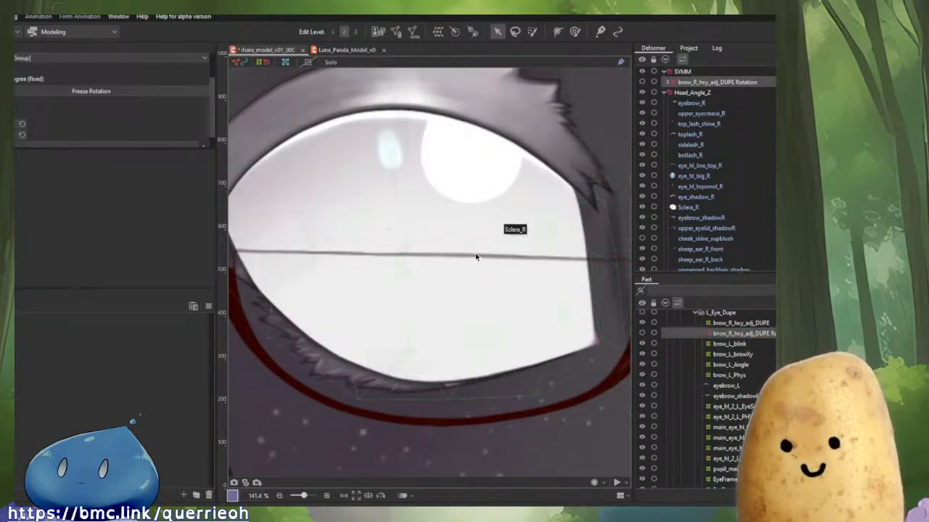
click(484, 273)
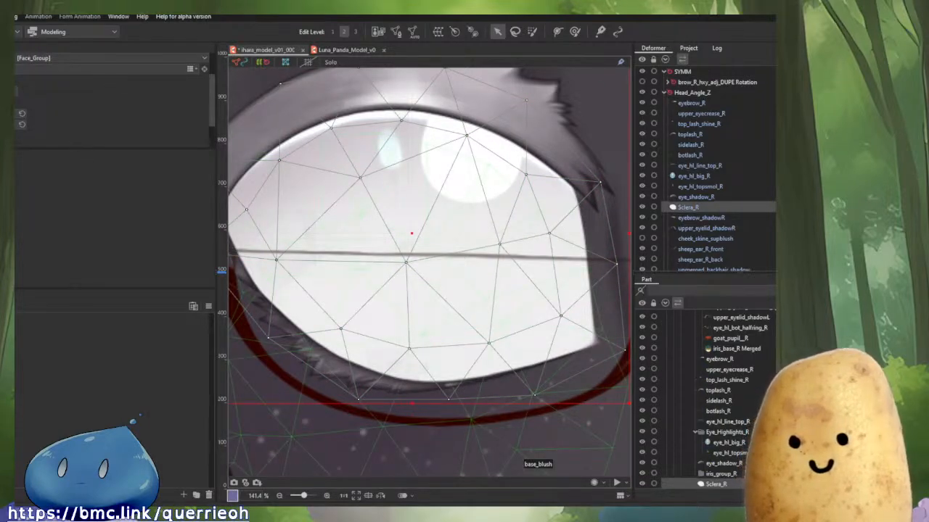
key(Delete)
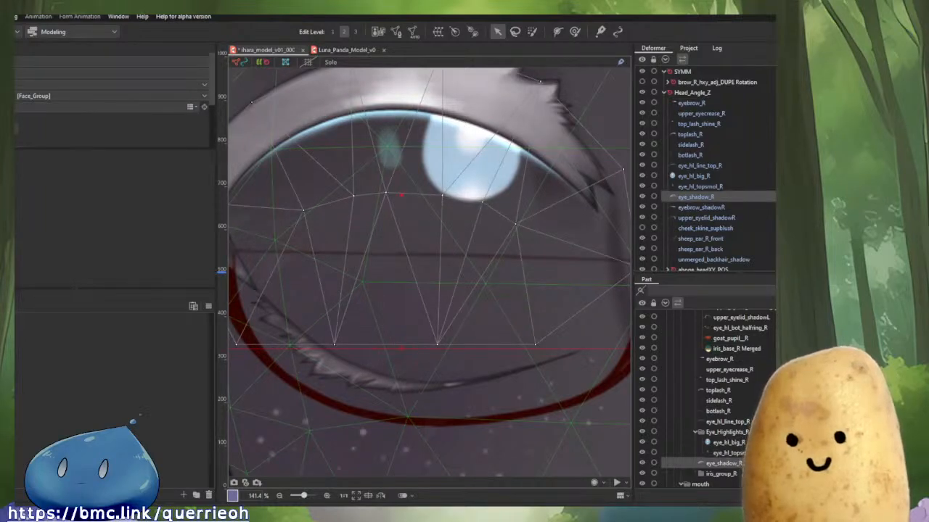
key(Delete)
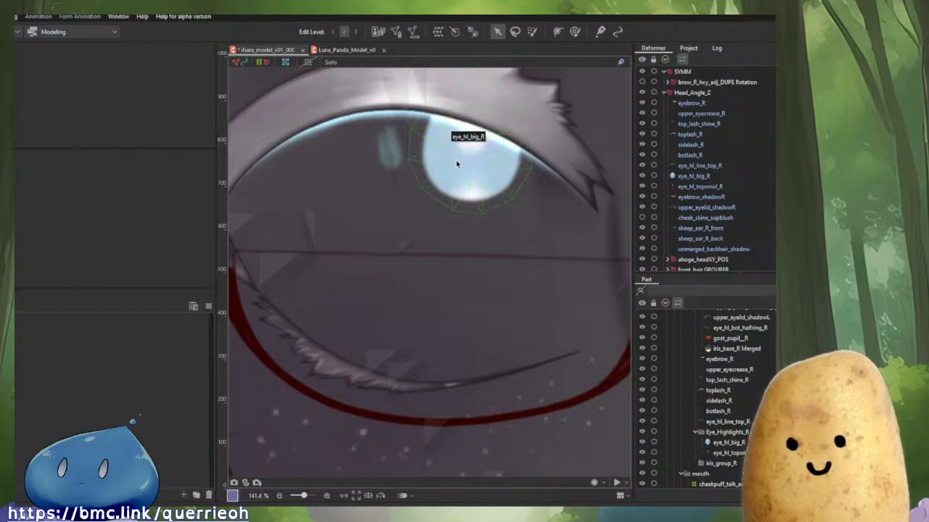
Move the eye_hl_big_R highlight art mesh into the main_eye_hl_L_PHYS deformer.
scroll(456, 159, down, 2)
drag(413, 216, 217, 255)
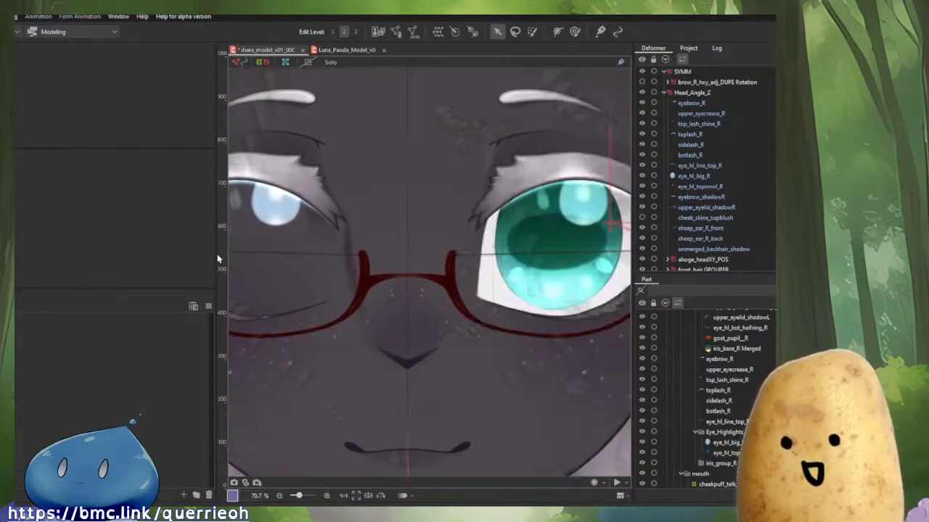
click(276, 203)
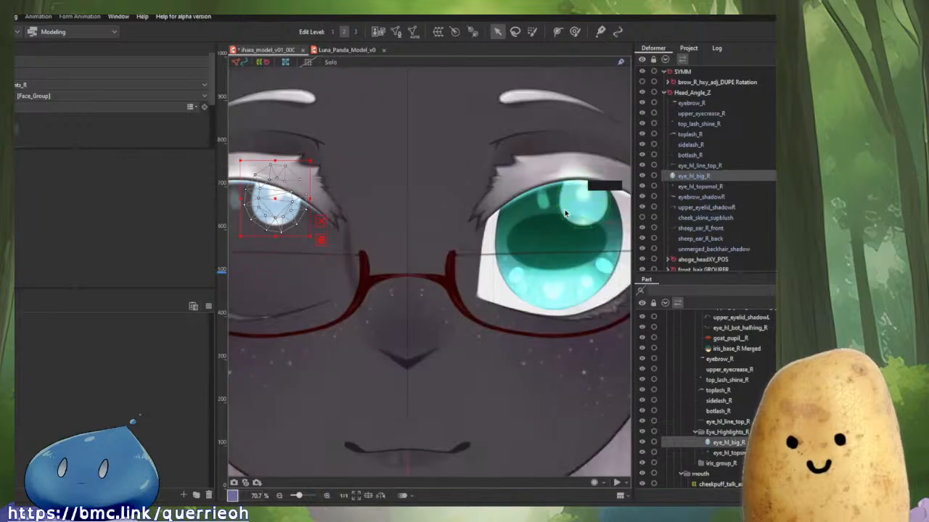
click(576, 203)
key(s)
drag(348, 218, 508, 222)
scroll(746, 221, down, 2)
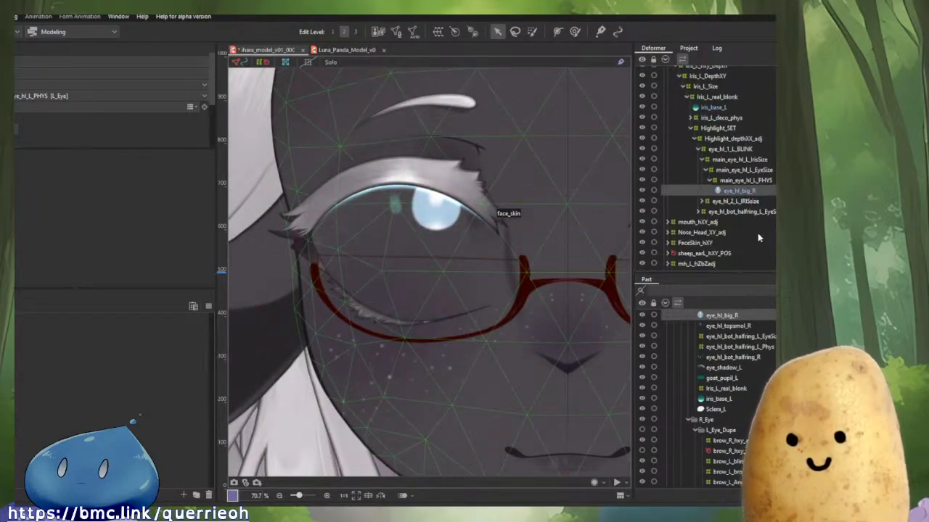
Review the deformer and part hierarchies under brow_R_hxy_adj_DUPE Rotation and hide the L_Eye_Dupe part.
scroll(762, 363, down, 2)
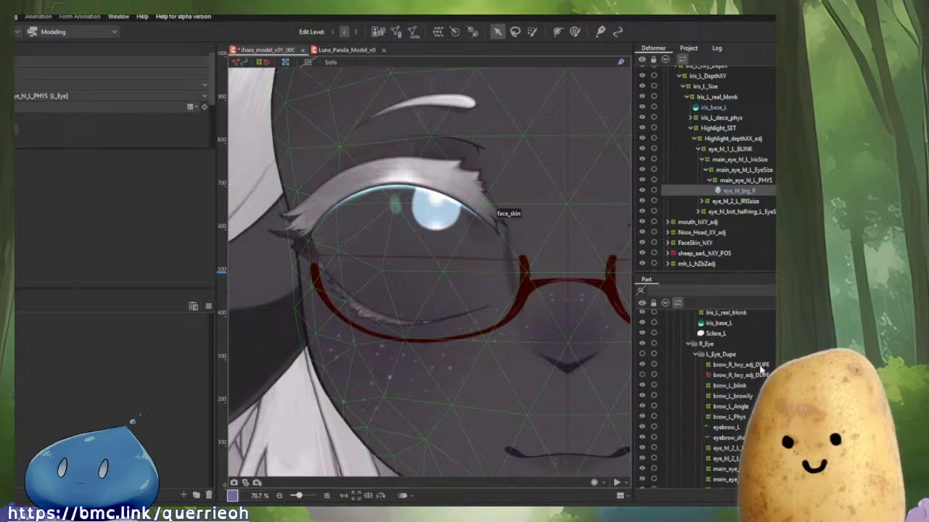
scroll(740, 378, up, 3)
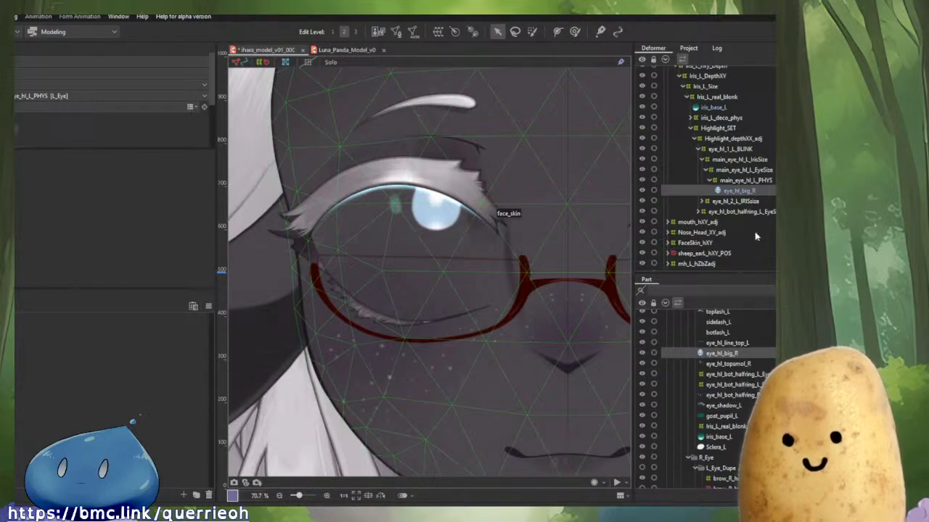
scroll(733, 188, up, 5)
scroll(707, 143, down, 2)
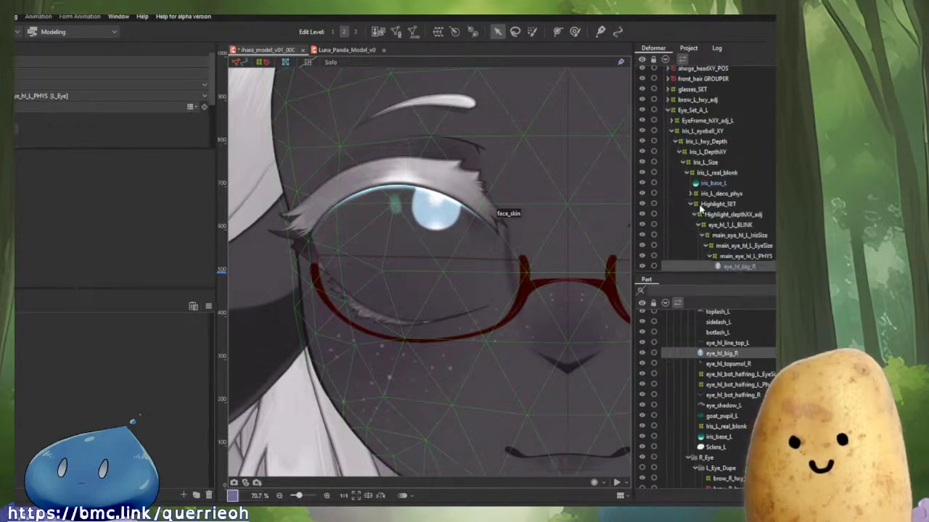
scroll(700, 140, down, 5)
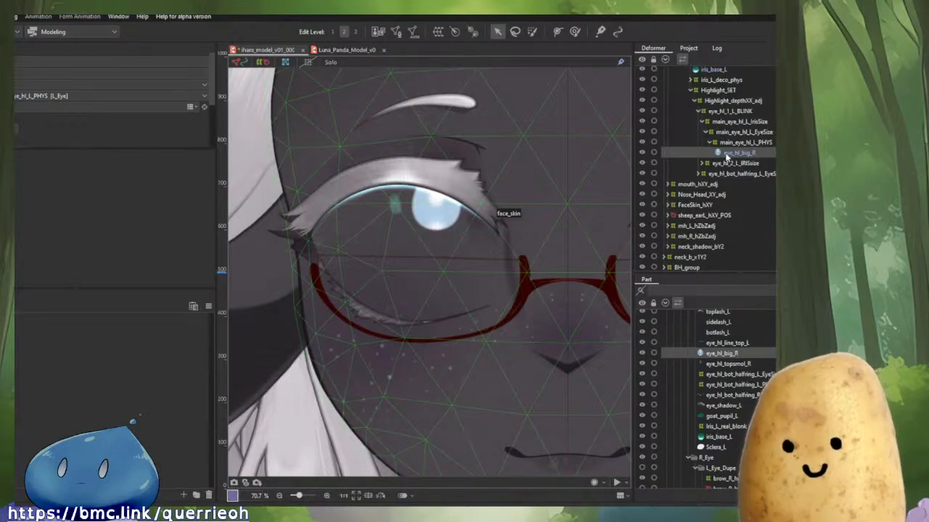
scroll(707, 145, down, 5)
click(691, 92)
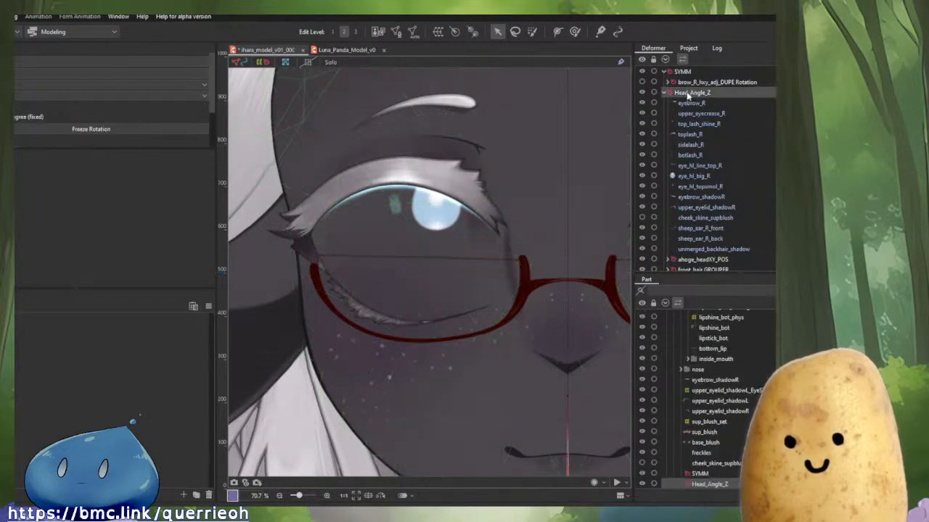
click(694, 84)
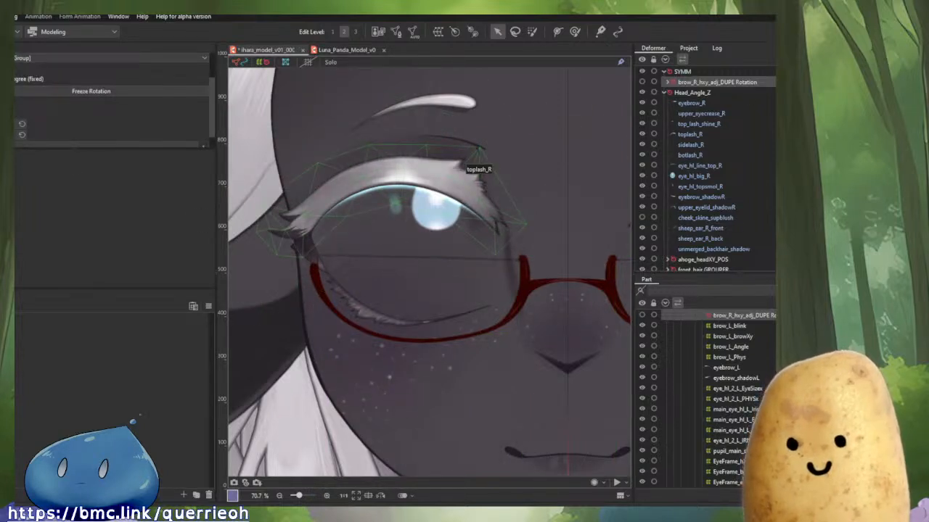
scroll(705, 399, up, 4)
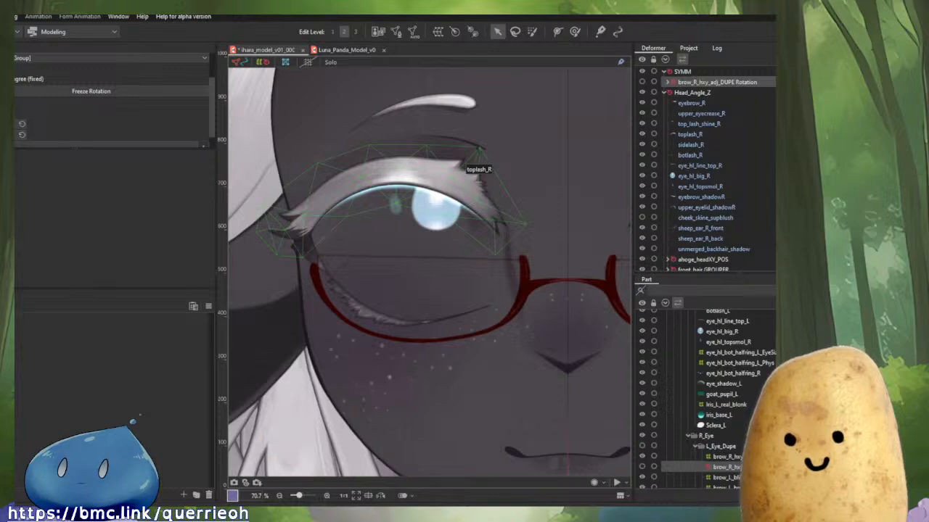
click(643, 447)
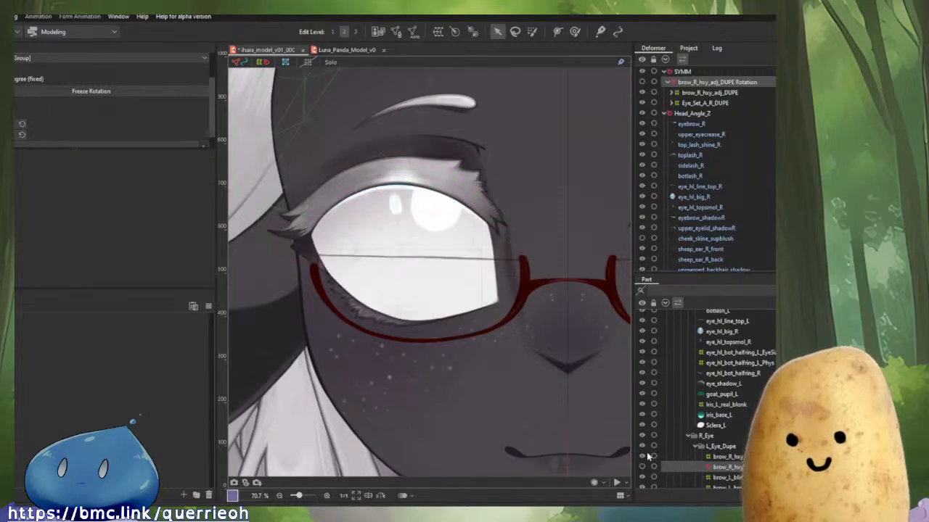
Reorder the L_Eye_Dupe part so the iris_base_R Merged art mesh sits directly below goat_pupil_R.
scroll(731, 455, down, 2)
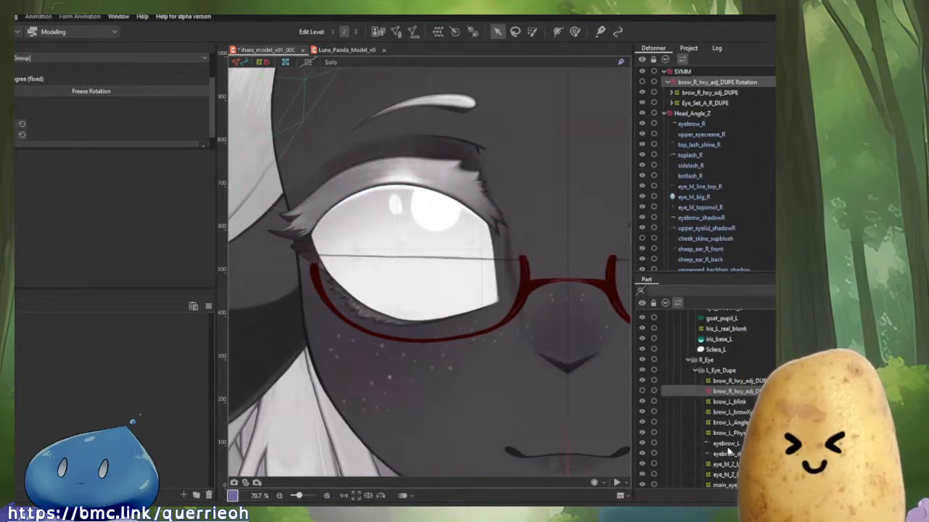
click(722, 371)
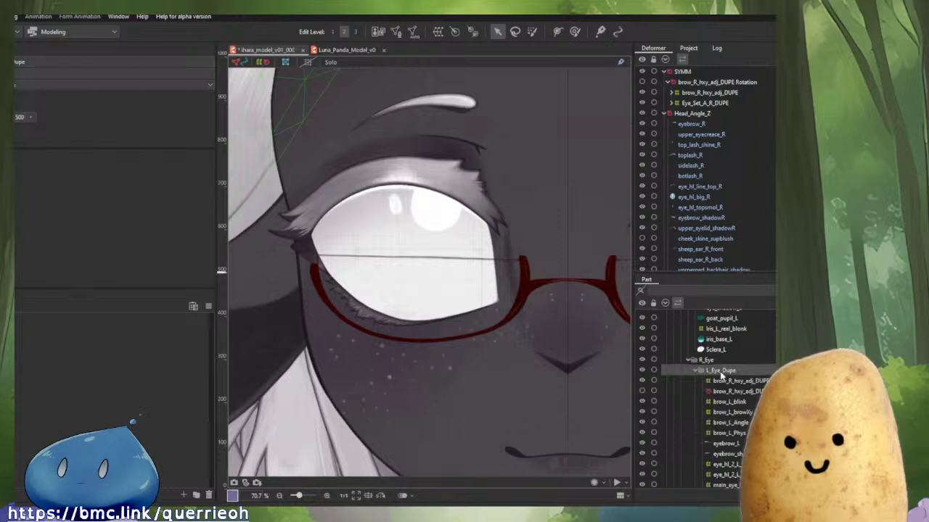
scroll(739, 414, down, 1)
scroll(742, 420, down, 4)
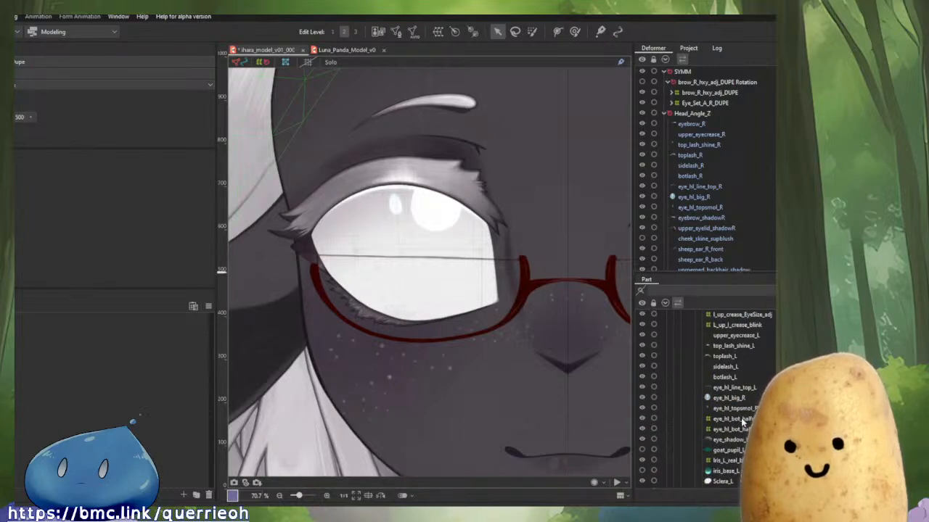
scroll(743, 423, down, 1)
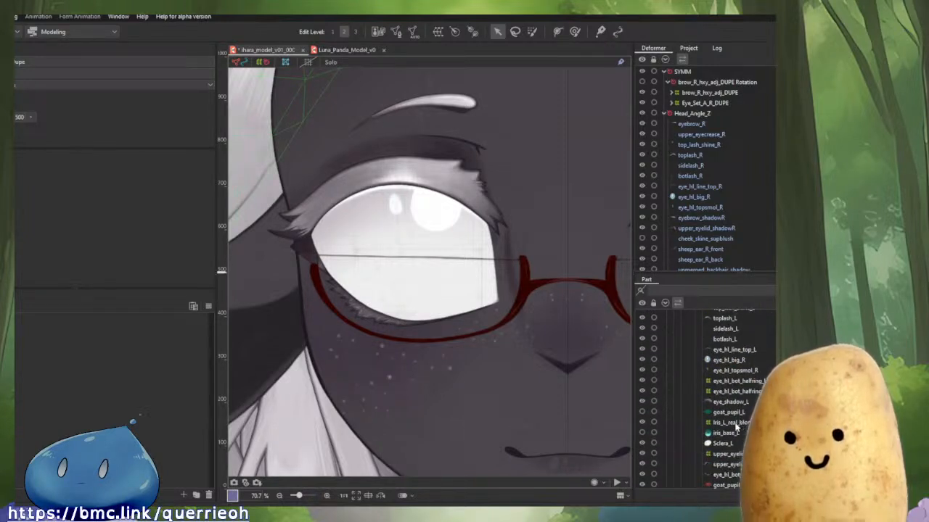
scroll(726, 434, down, 1)
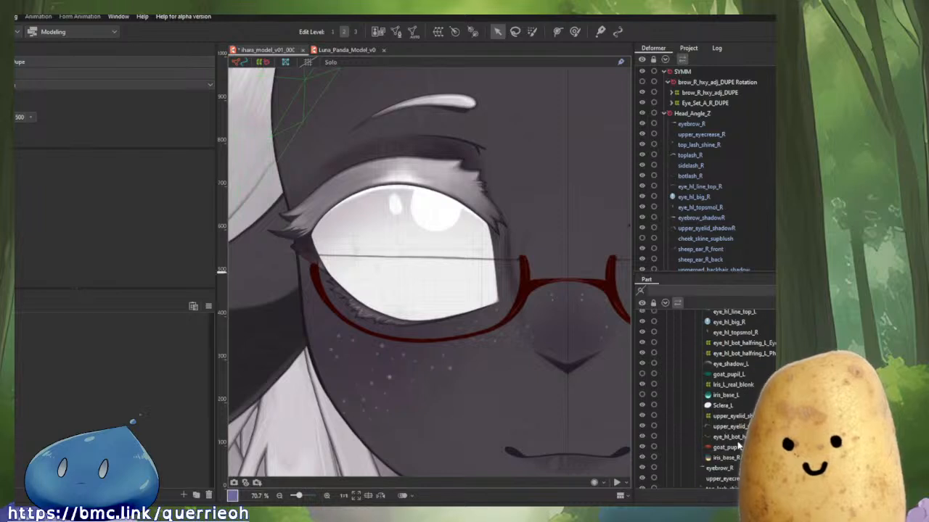
click(730, 448)
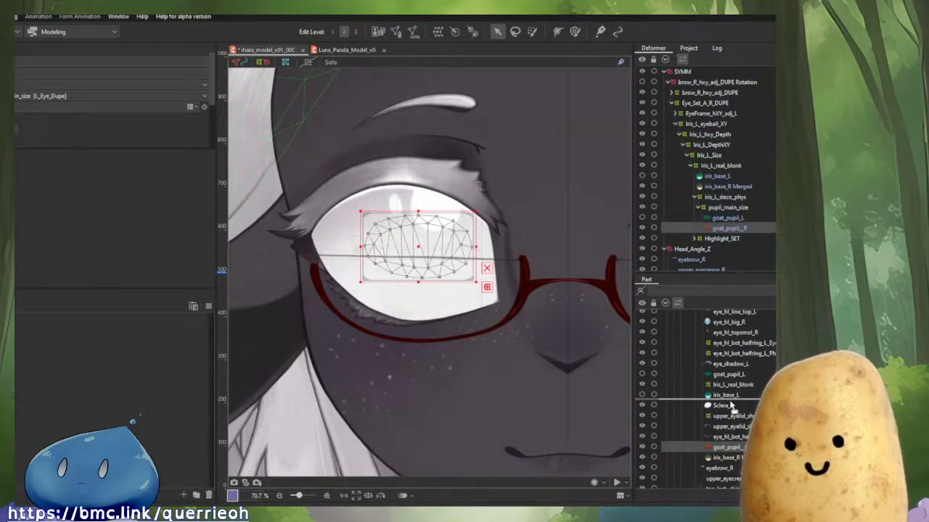
drag(731, 406, 731, 395)
drag(728, 458, 734, 401)
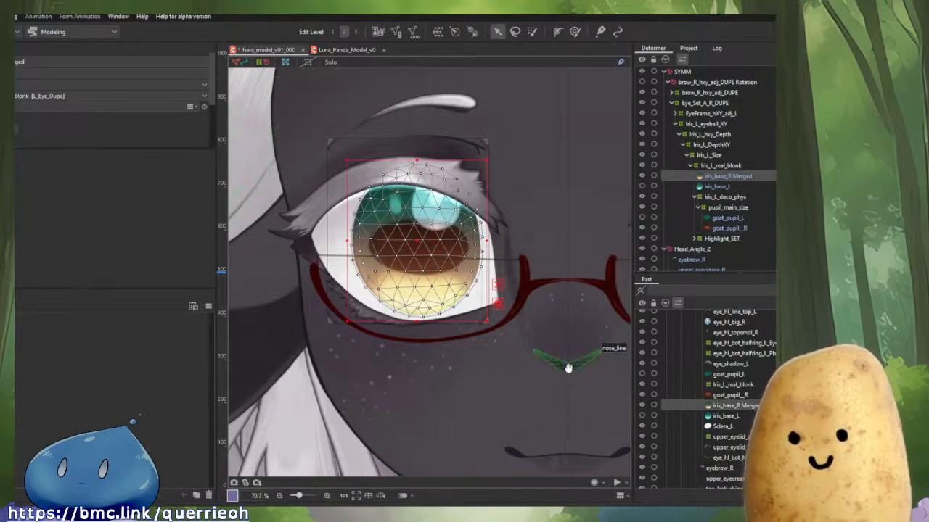
Delete the iris_base_L art mesh from the L_Eye_Dupe part.
drag(569, 368, 587, 380)
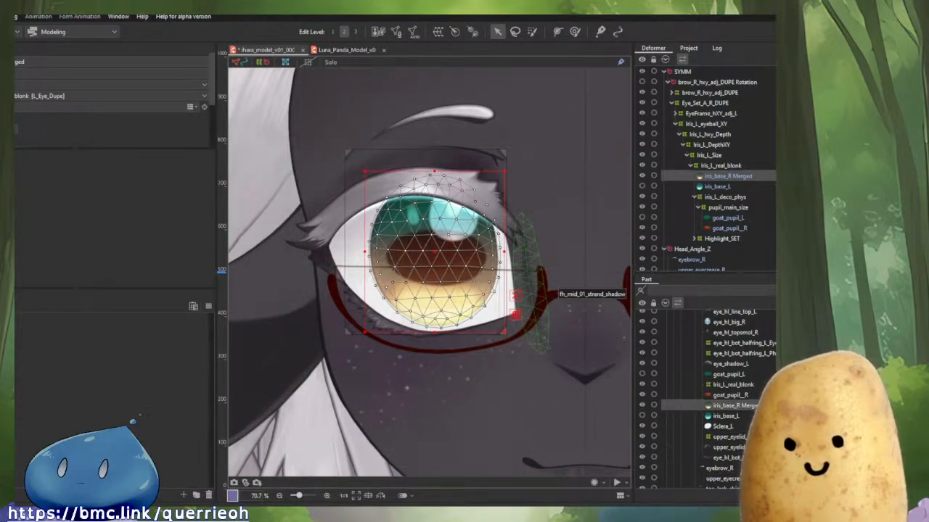
click(751, 417)
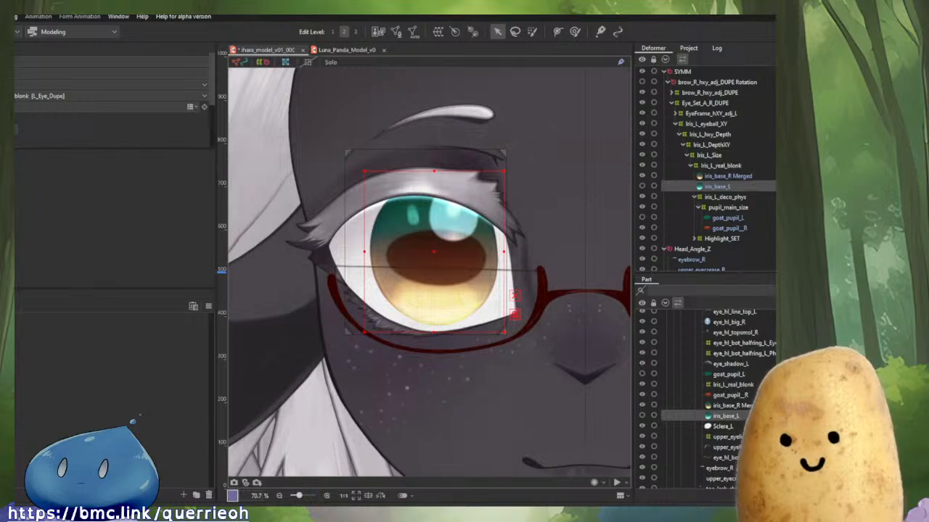
key(Delete)
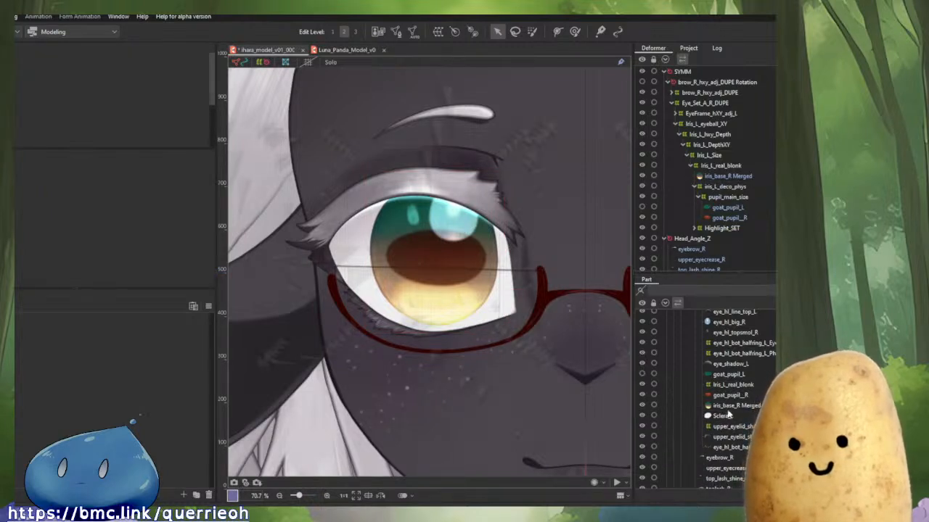
Move the eye_hl_bot_halfring_R art mesh up in the part order, directly above iris_base_R Merged.
click(465, 296)
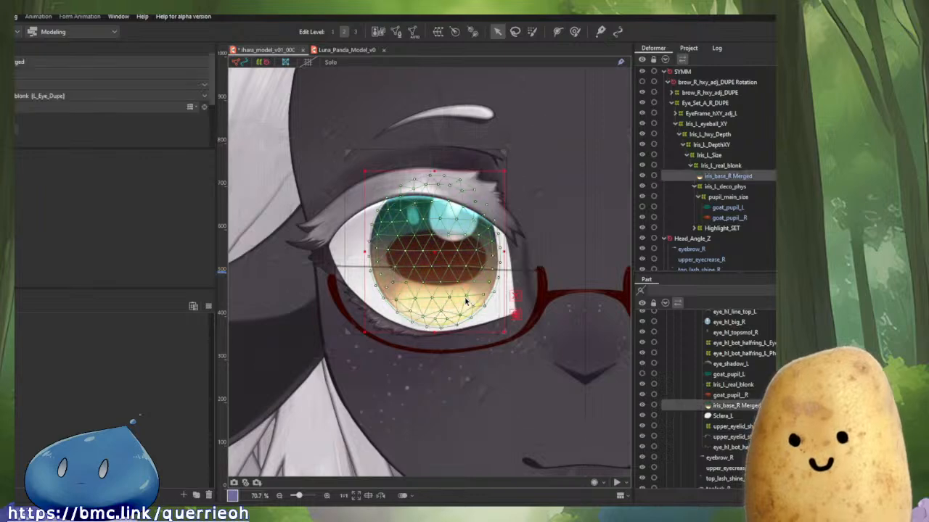
key(s)
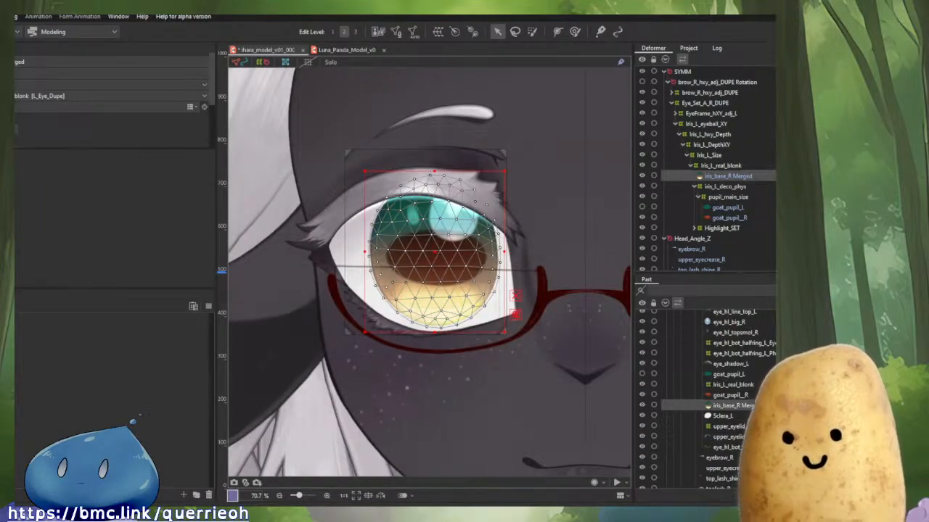
scroll(472, 303, up, 4)
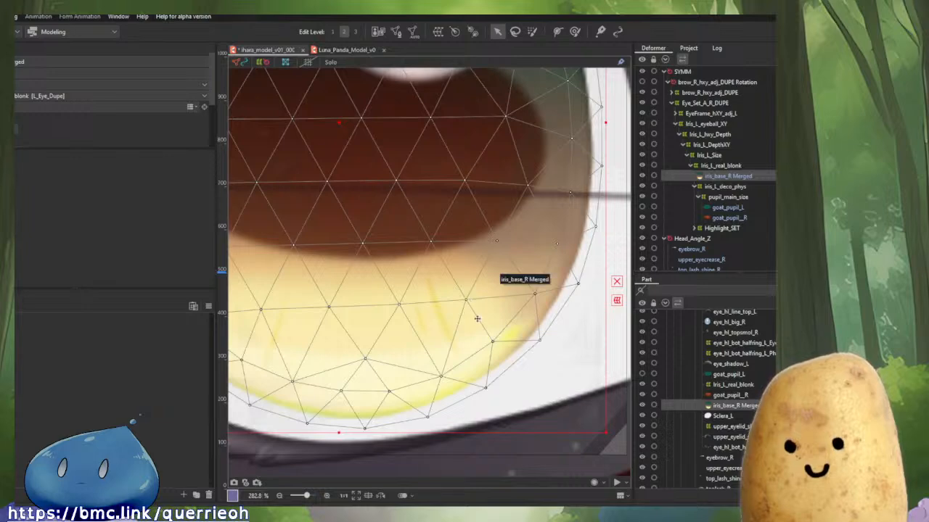
scroll(476, 318, down, 2)
scroll(718, 392, down, 3)
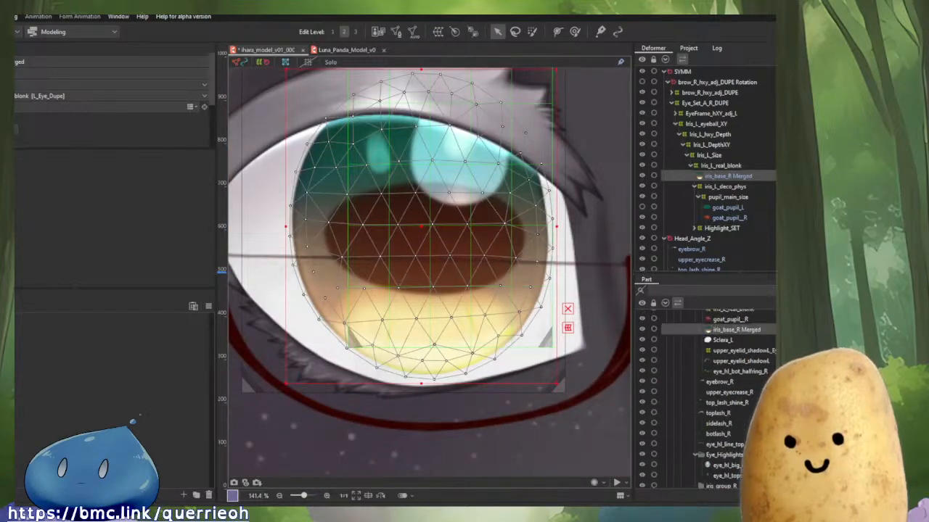
click(741, 372)
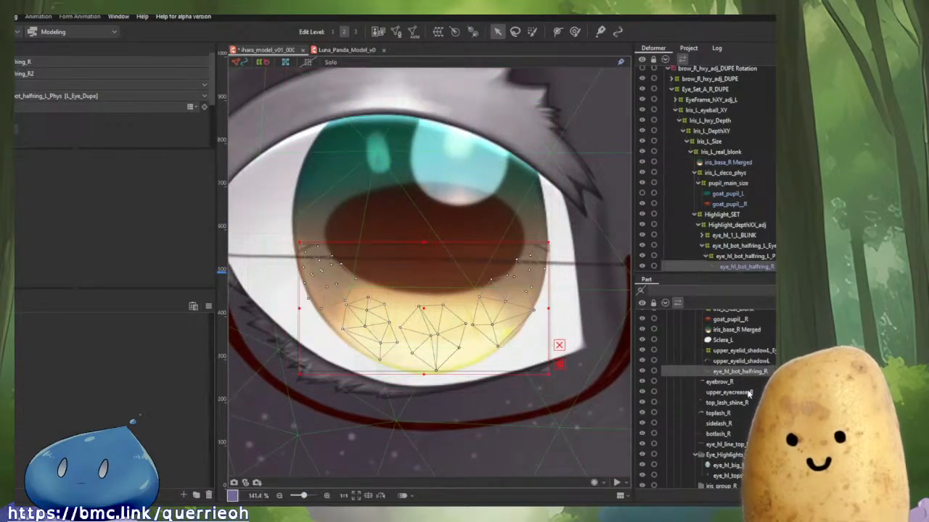
drag(748, 393, 745, 329)
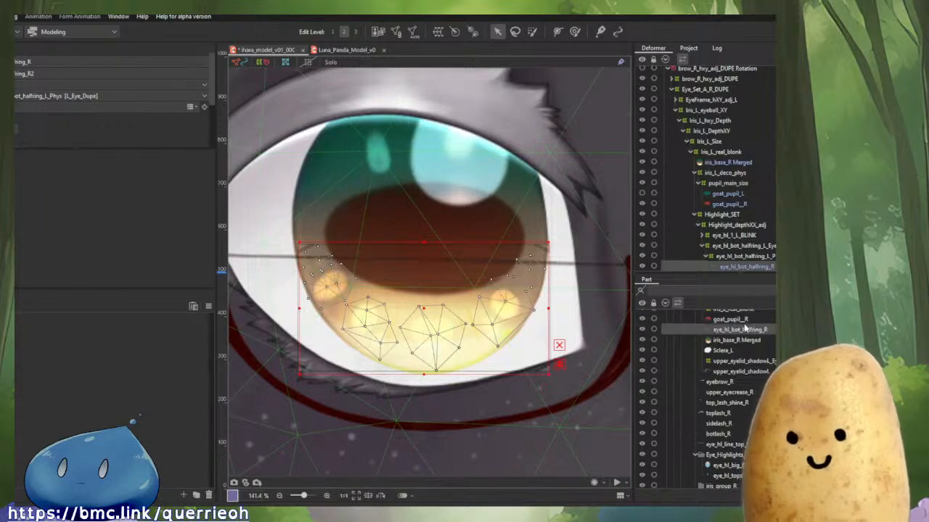
Compare the left eye's goat_pupil_L and the eye_hl_topsmol_R highlight meshes and their deformer placement.
scroll(515, 279, down, 5)
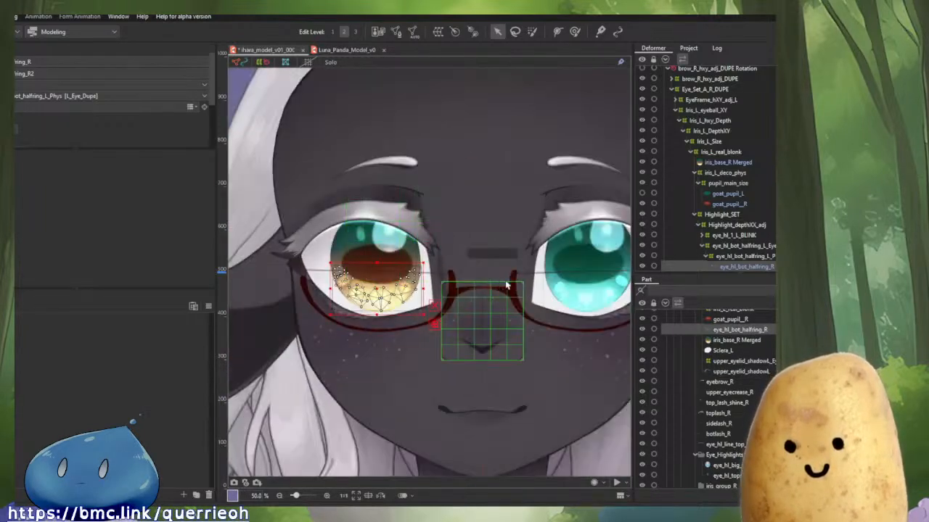
scroll(506, 287, down, 2)
scroll(537, 276, up, 5)
scroll(538, 287, down, 3)
click(538, 287)
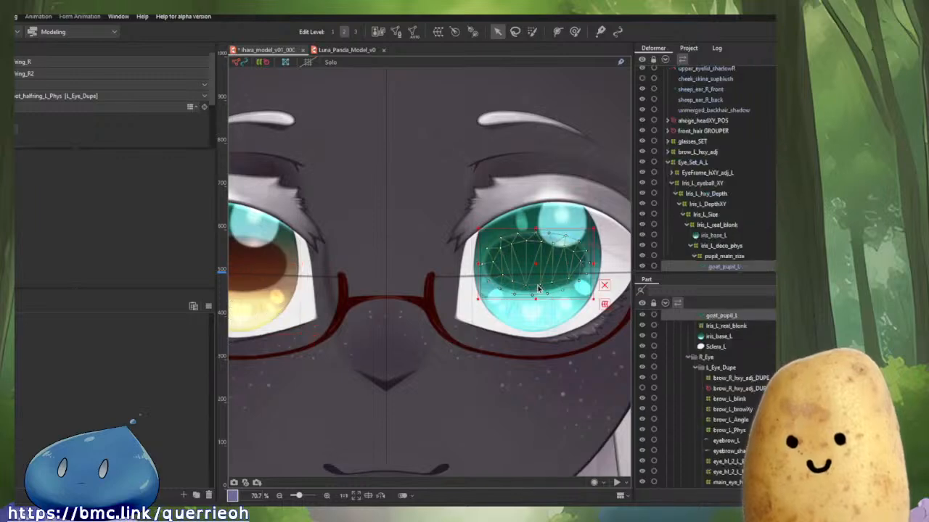
scroll(740, 374, up, 3)
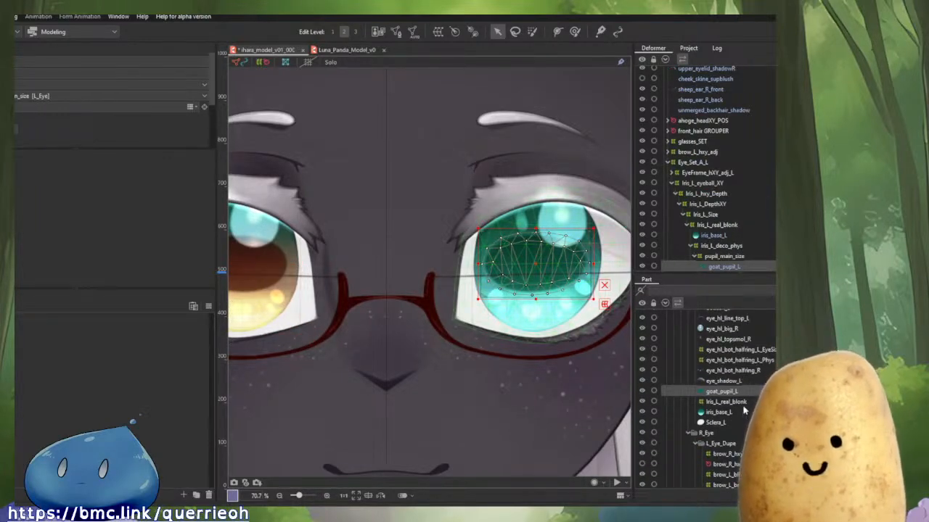
drag(510, 352, 599, 361)
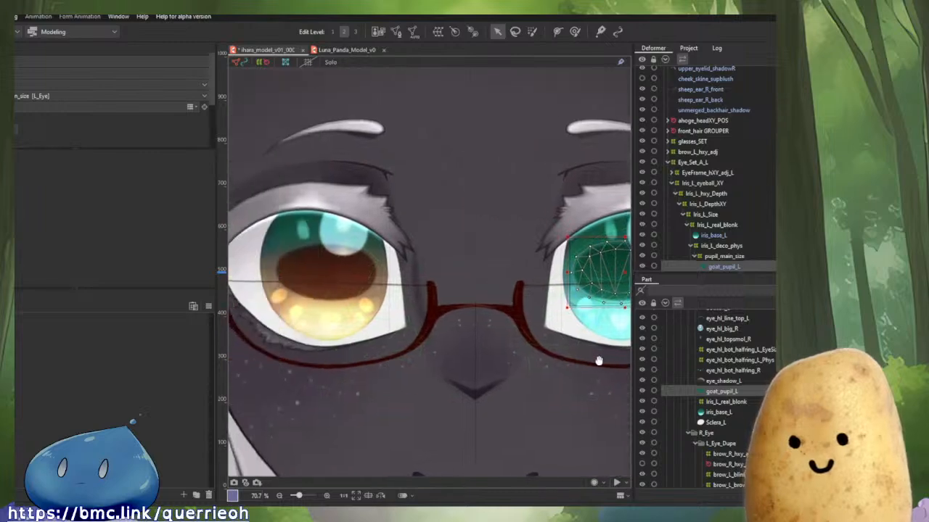
click(715, 339)
key(s)
key(s)
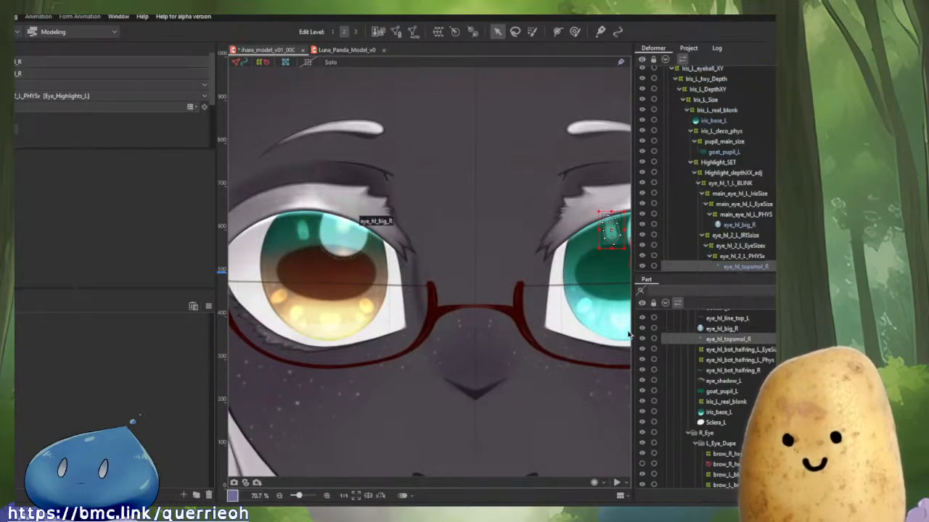
scroll(703, 399, up, 5)
scroll(703, 399, down, 3)
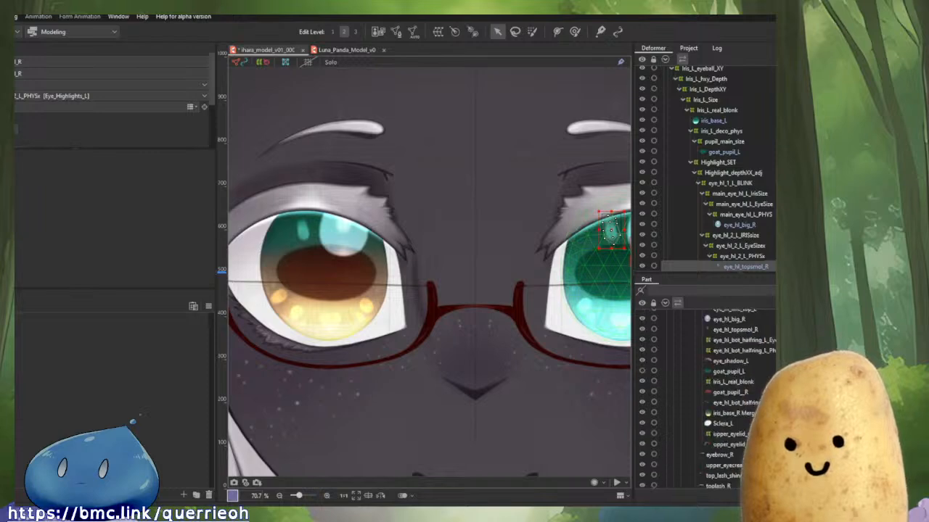
scroll(762, 380, down, 5)
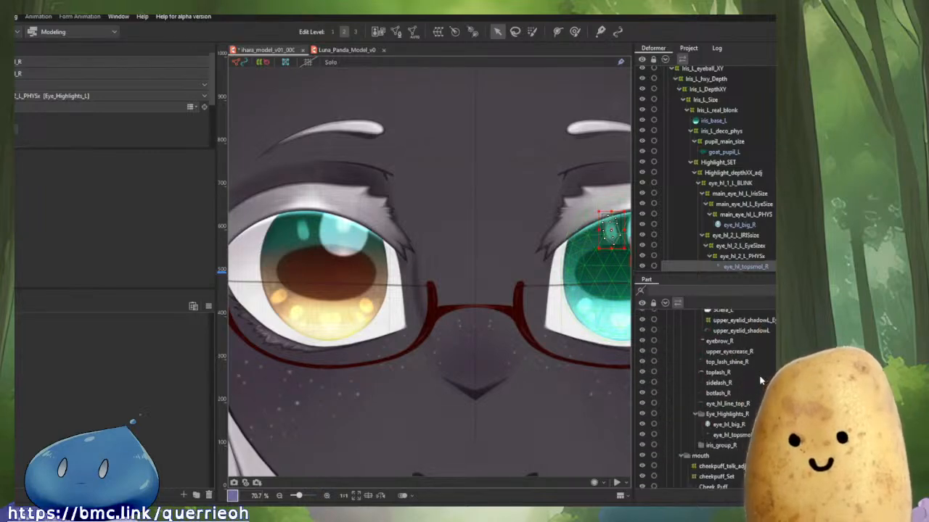
scroll(762, 380, up, 4)
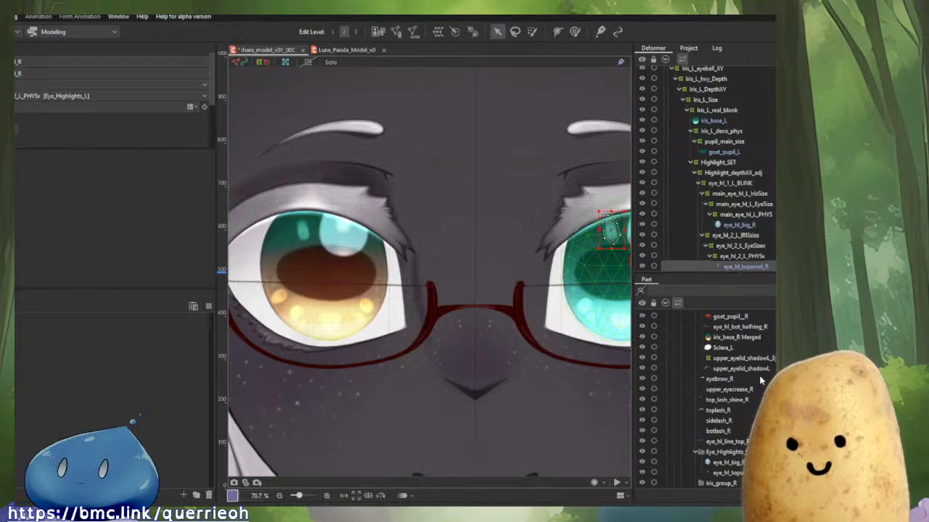
scroll(762, 380, down, 1)
drag(505, 376, 627, 384)
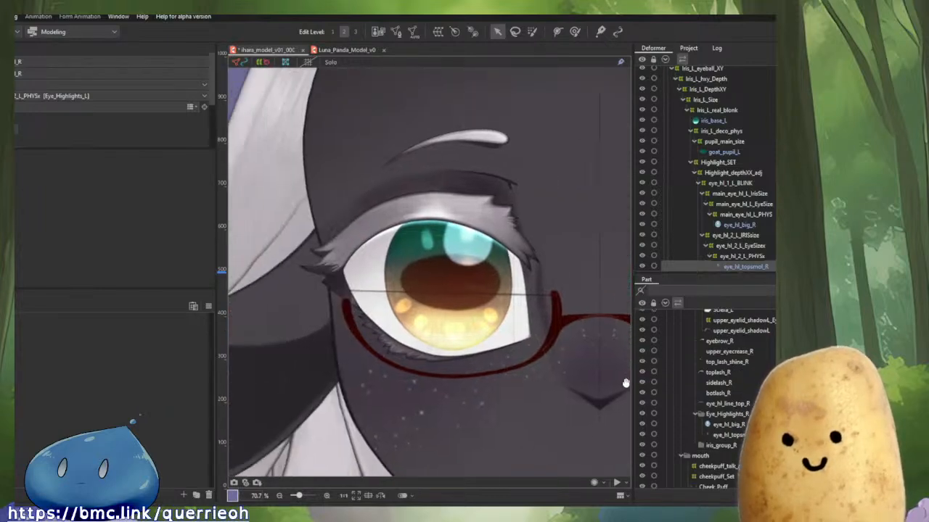
click(735, 436)
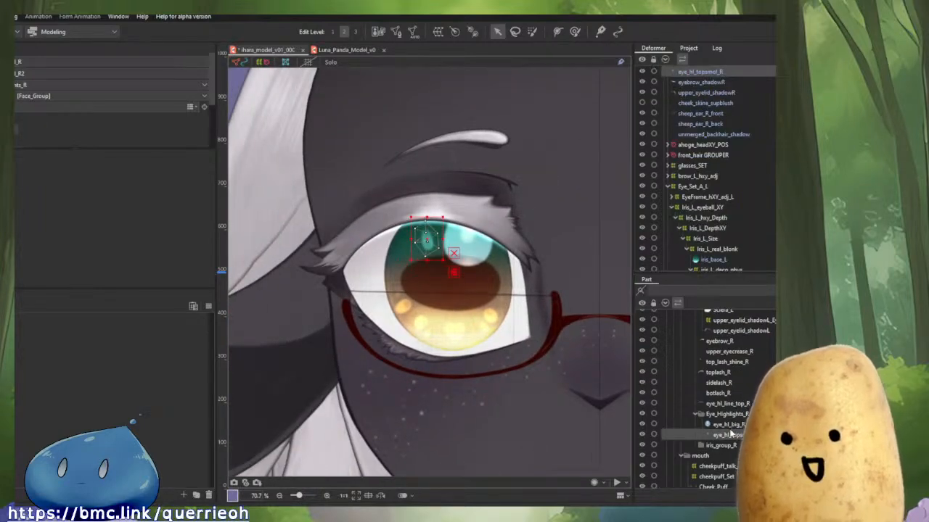
key(s)
key(s)
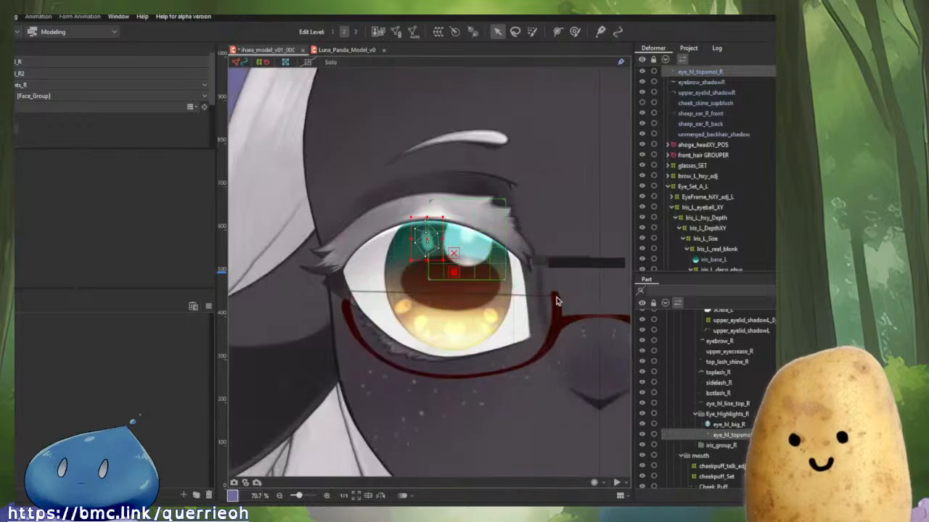
Examine the selected eye highlight mesh on the left eye and the Eye_Set_A_R_DUPE deformer hierarchy.
scroll(703, 360, up, 3)
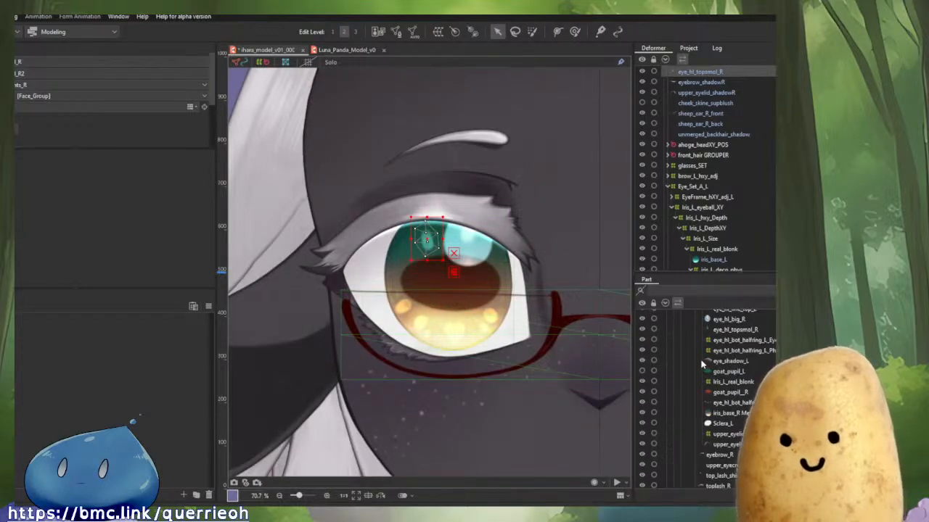
scroll(395, 250, up, 2)
drag(478, 267, 433, 297)
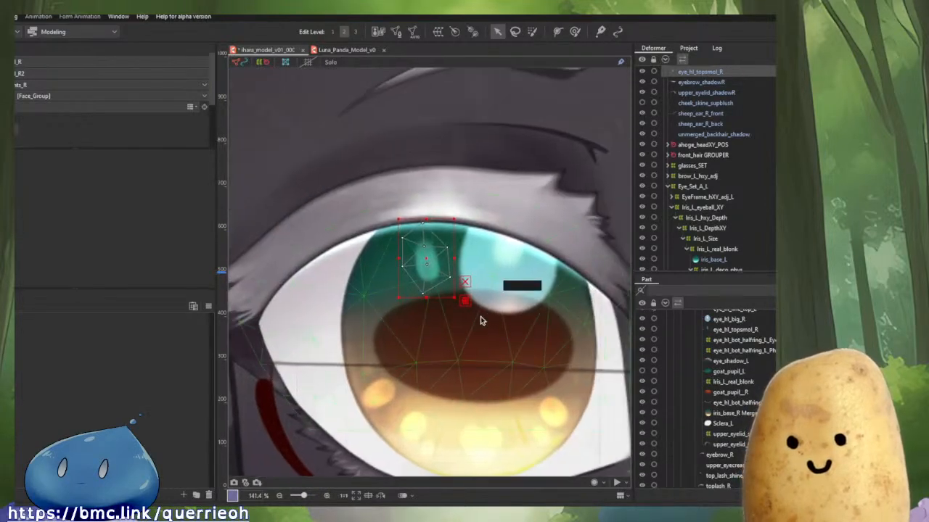
key(s)
key(s)
scroll(528, 314, down, 3)
drag(529, 314, 391, 291)
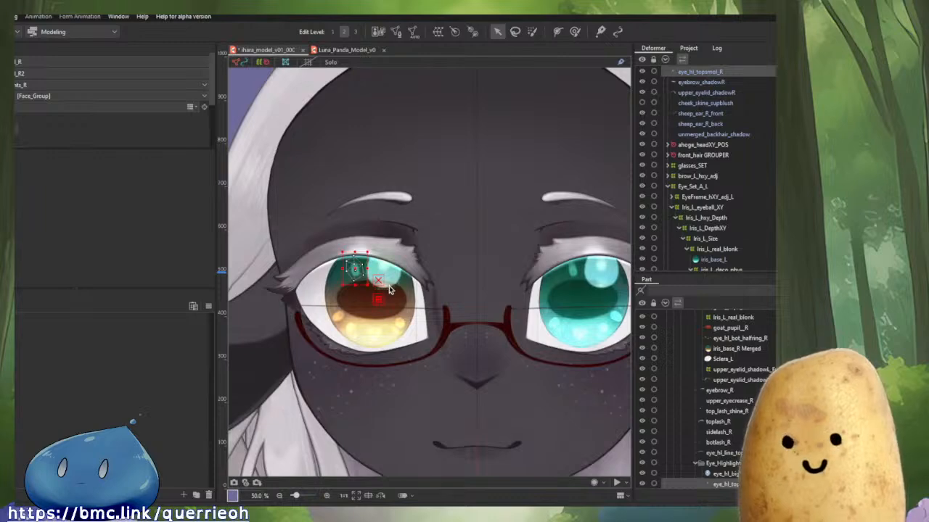
scroll(390, 291, down, 1)
scroll(379, 282, up, 2)
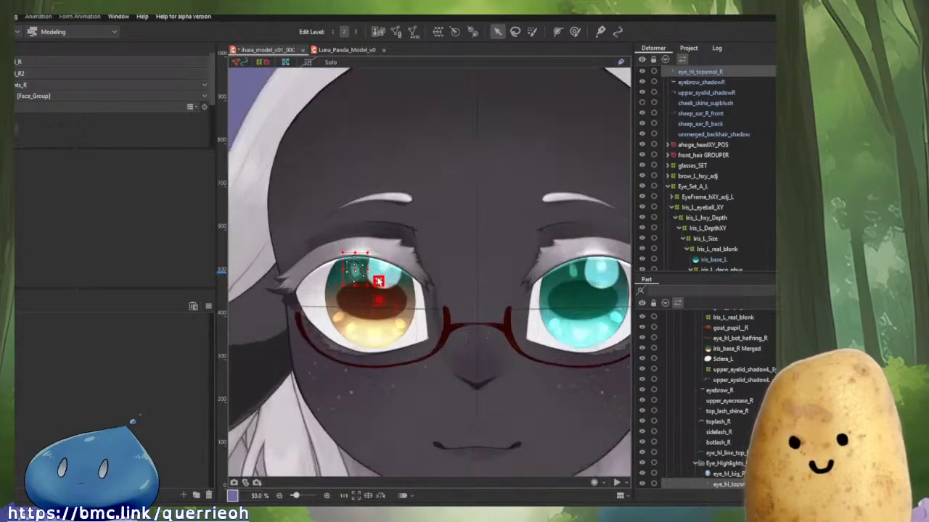
drag(373, 277, 399, 273)
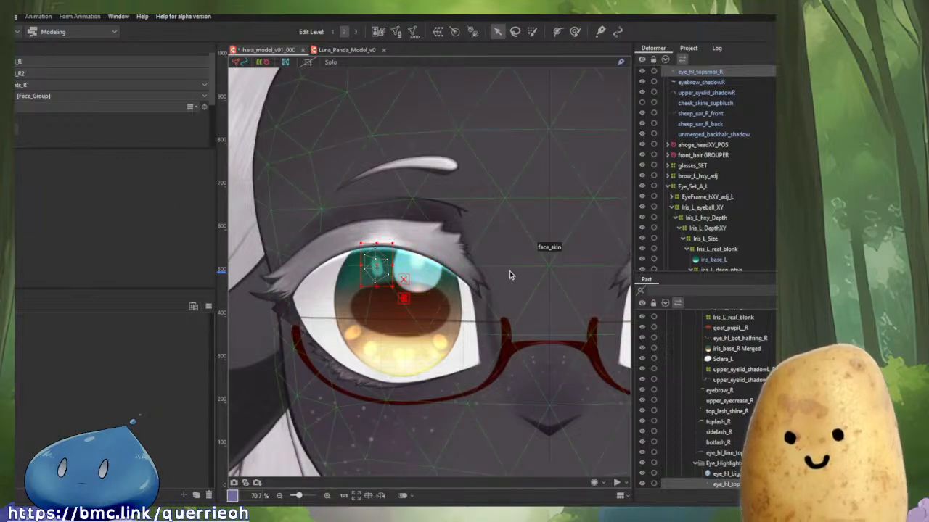
drag(446, 289, 523, 295)
scroll(775, 176, up, 3)
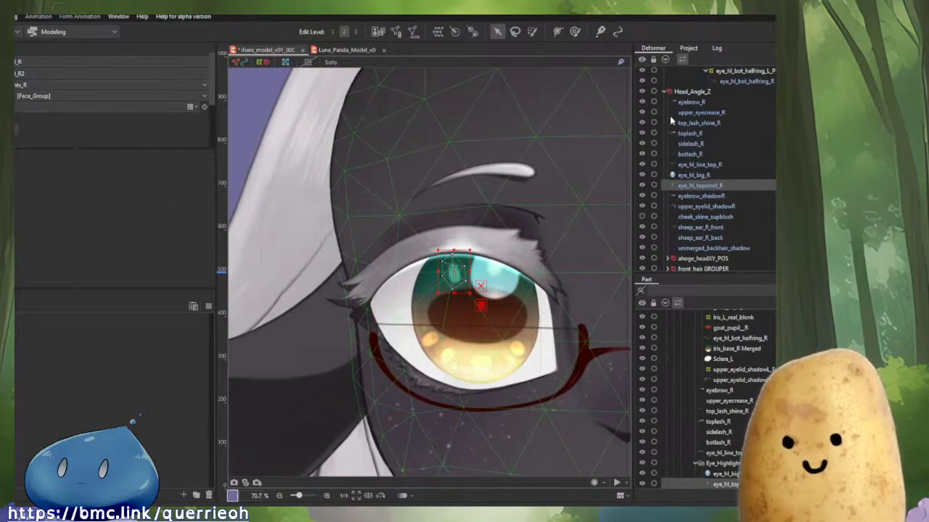
scroll(726, 174, up, 5)
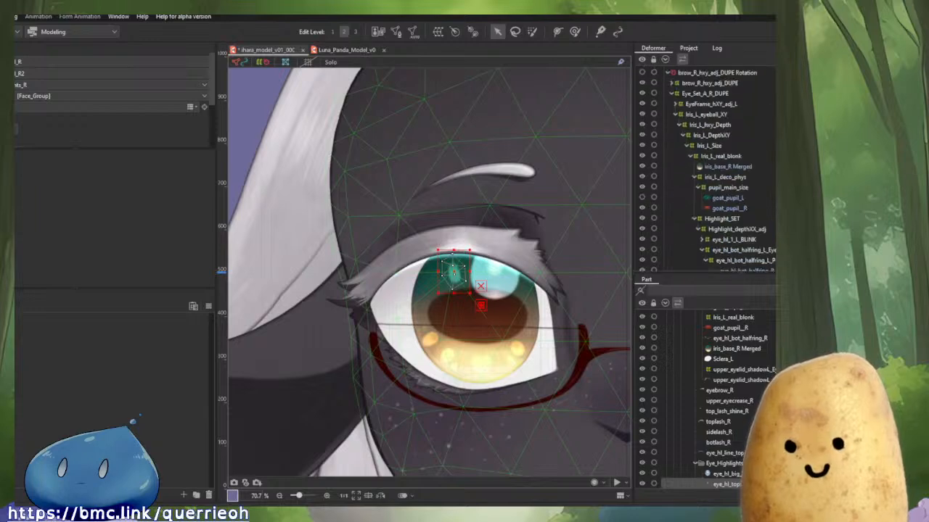
scroll(734, 341, up, 5)
scroll(734, 340, up, 5)
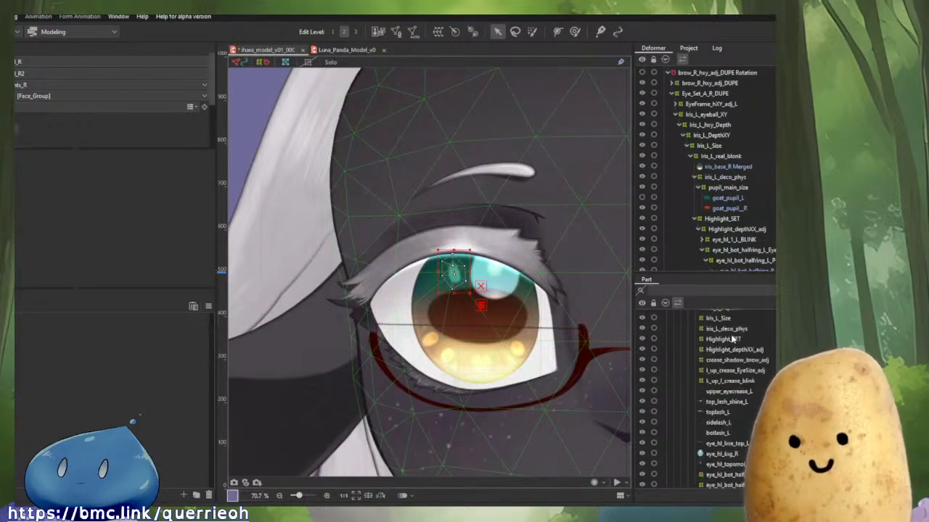
scroll(751, 373, down, 5)
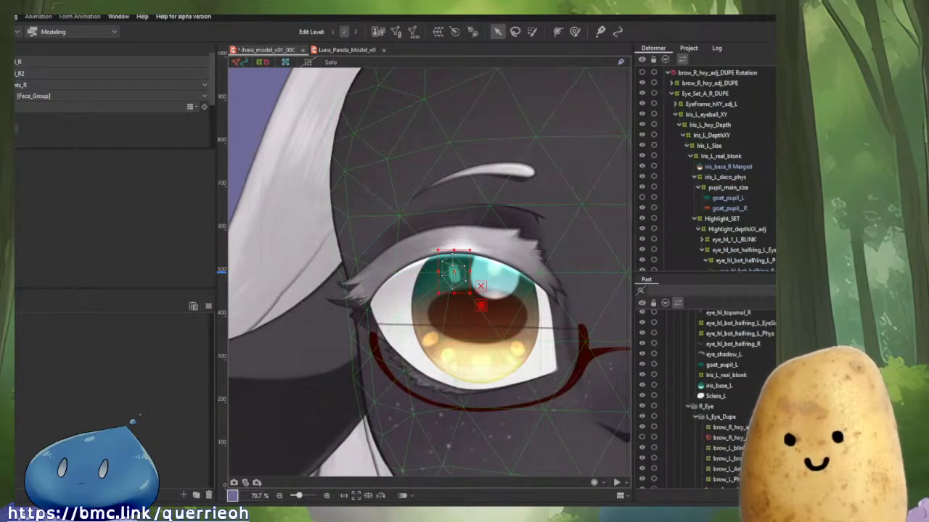
click(642, 418)
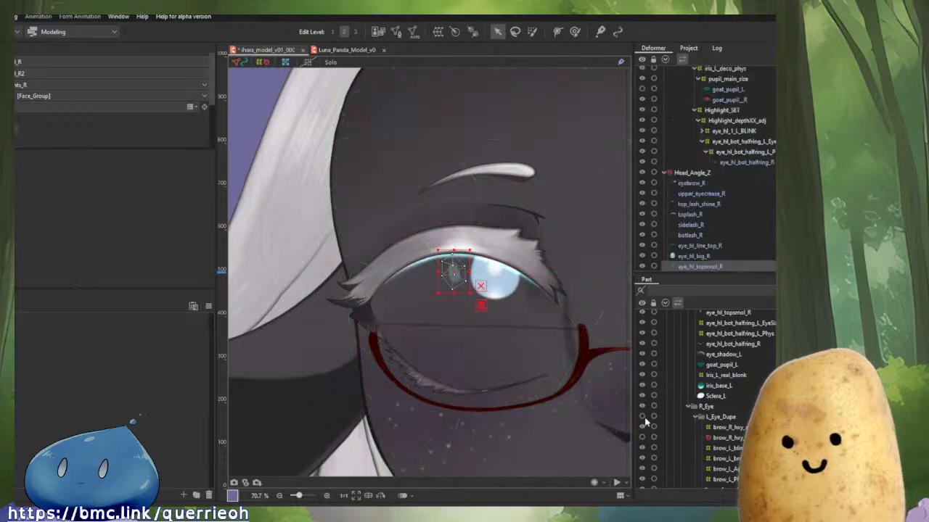
click(642, 418)
click(642, 418)
click(642, 418)
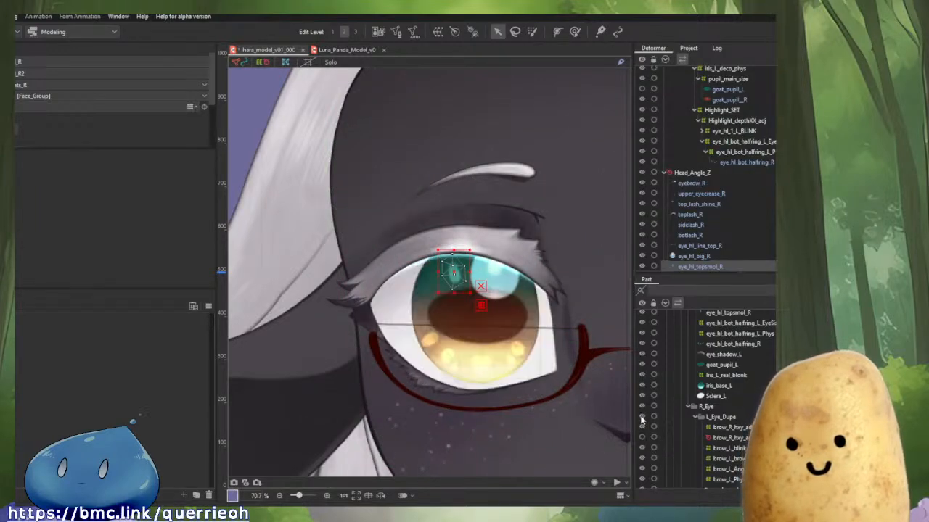
click(589, 406)
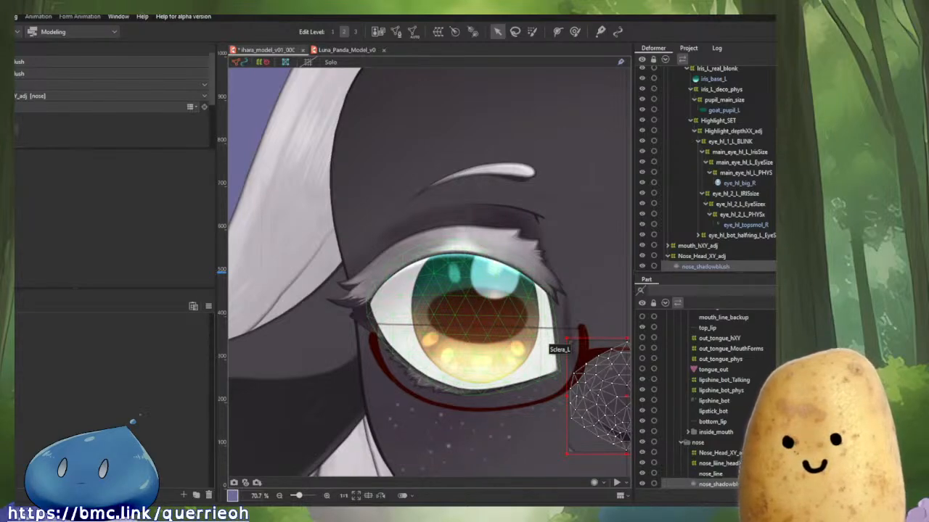
scroll(452, 322, down, 2)
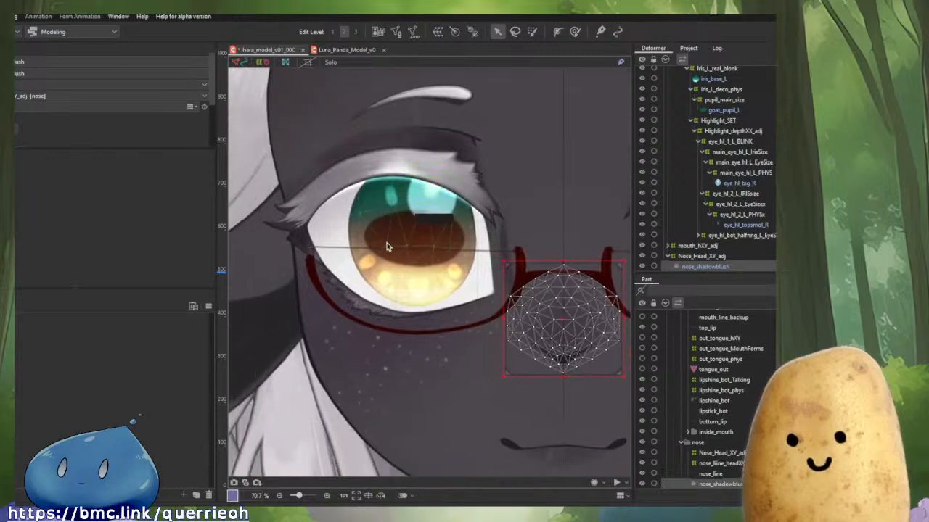
scroll(500, 226, down, 5)
scroll(490, 232, up, 7)
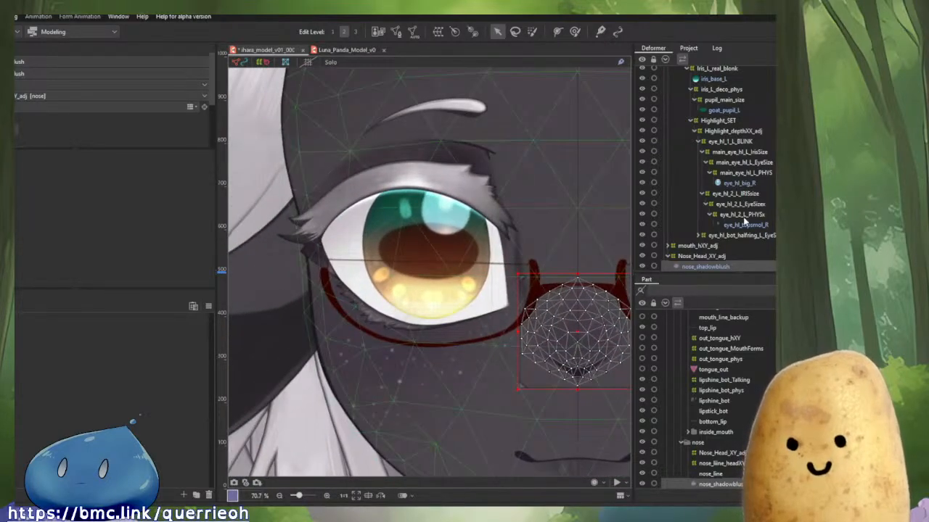
scroll(725, 225, down, 4)
scroll(738, 257, up, 4)
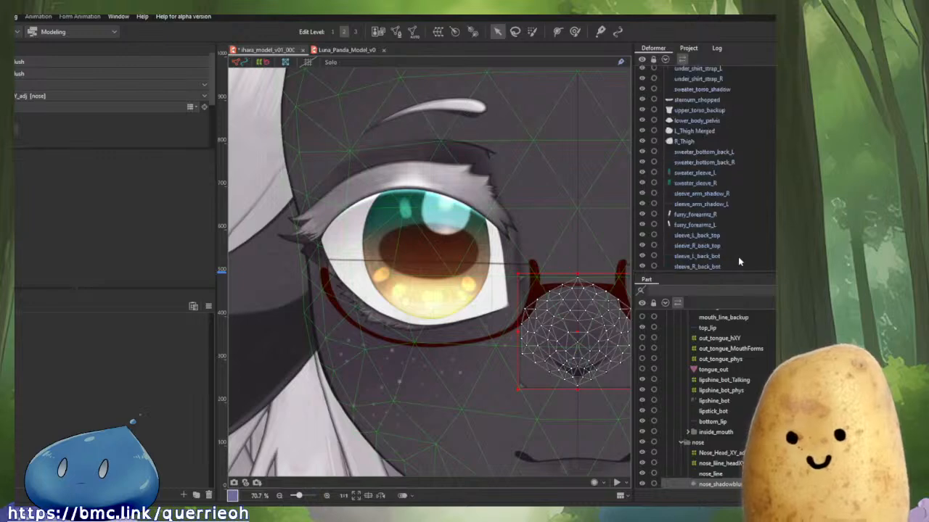
scroll(738, 256, down, 6)
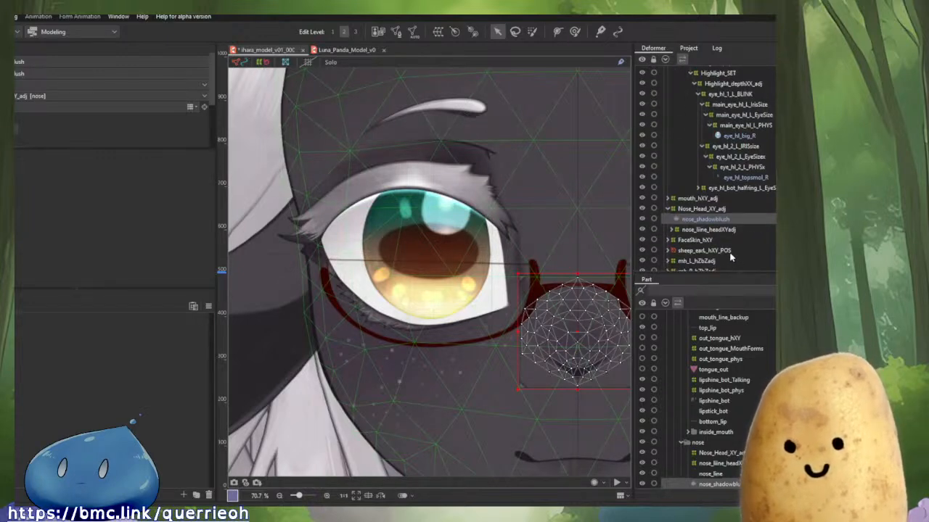
scroll(733, 257, up, 2)
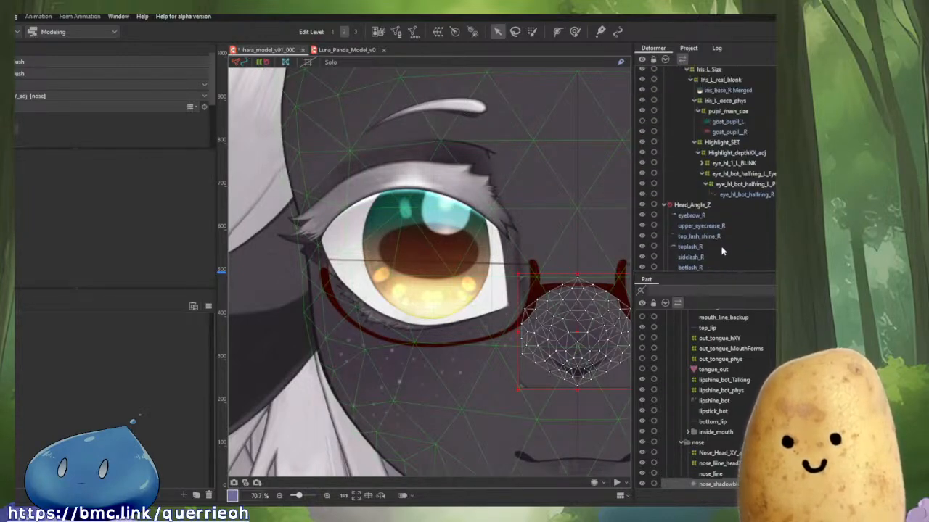
Delete the eyebrow_R, upper_eyecrease_R and top_lash_shine_R art meshes under Head_Angle_Z.
click(691, 216)
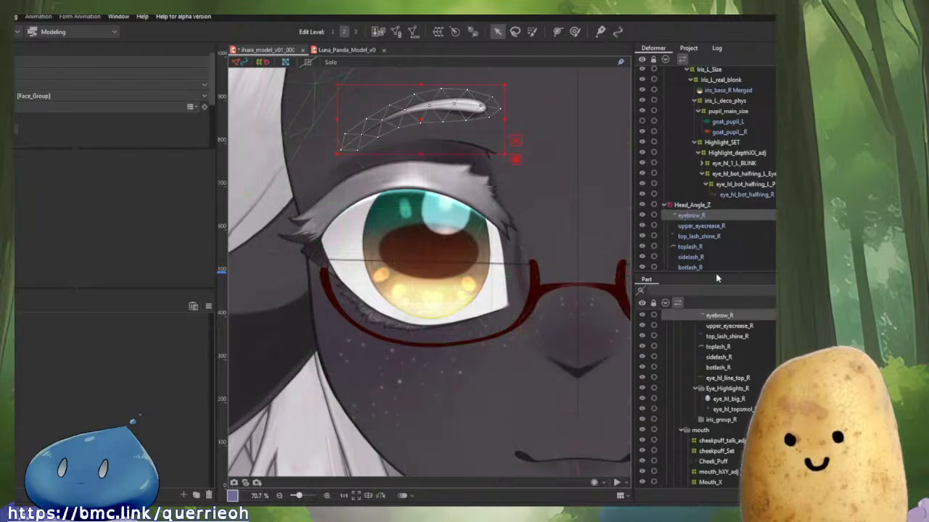
key(Delete)
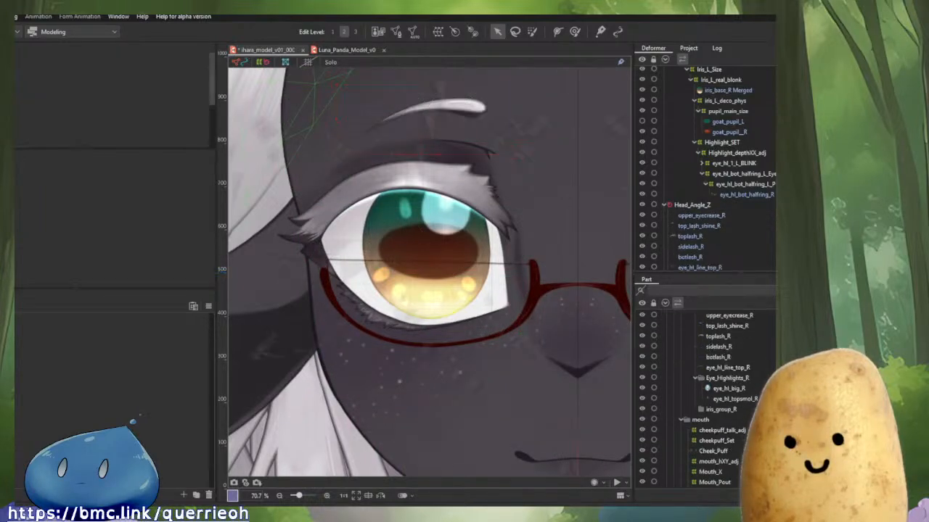
click(716, 215)
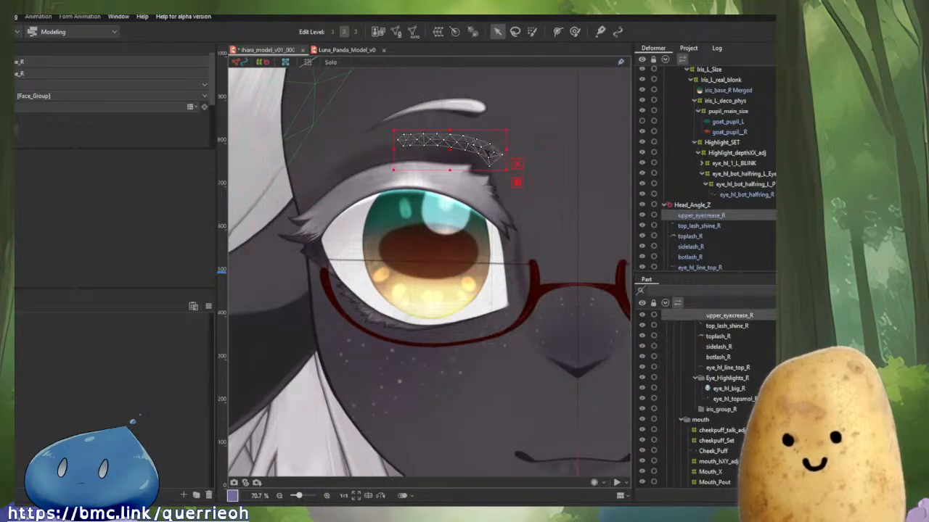
key(Delete)
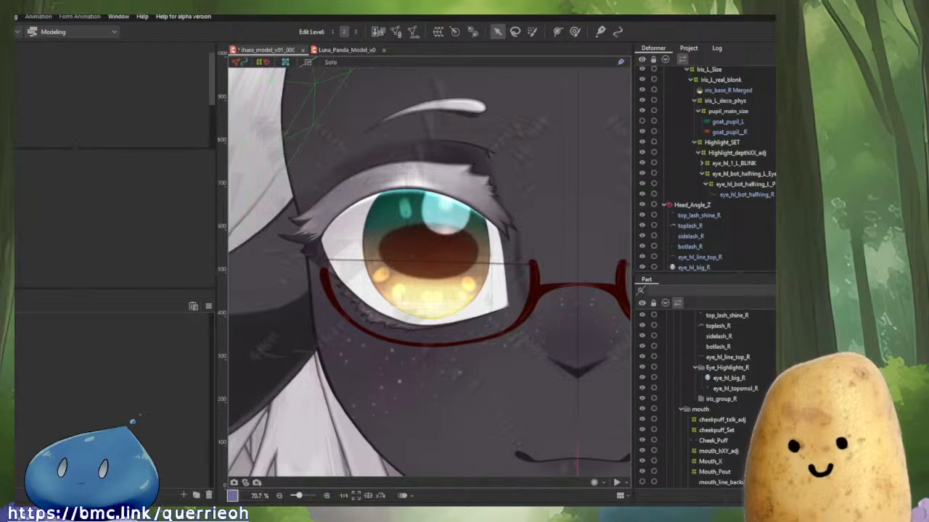
click(706, 216)
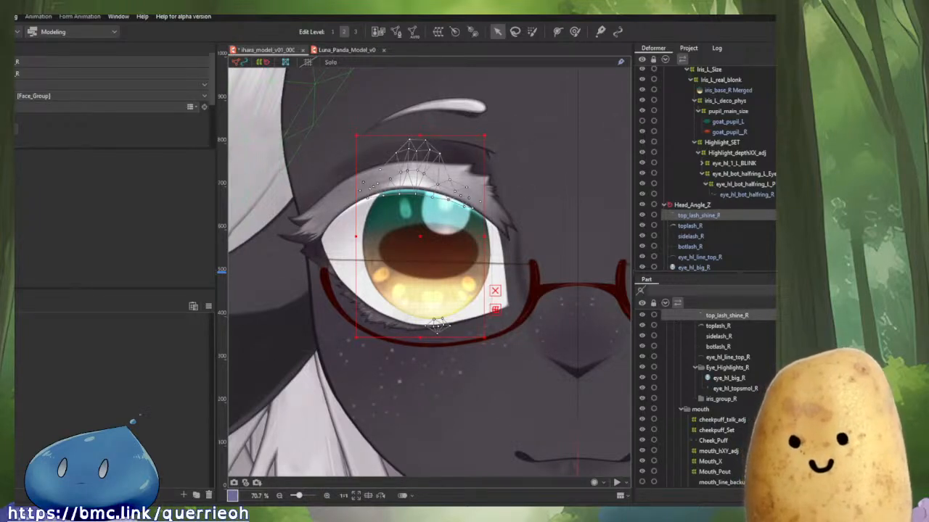
key(Delete)
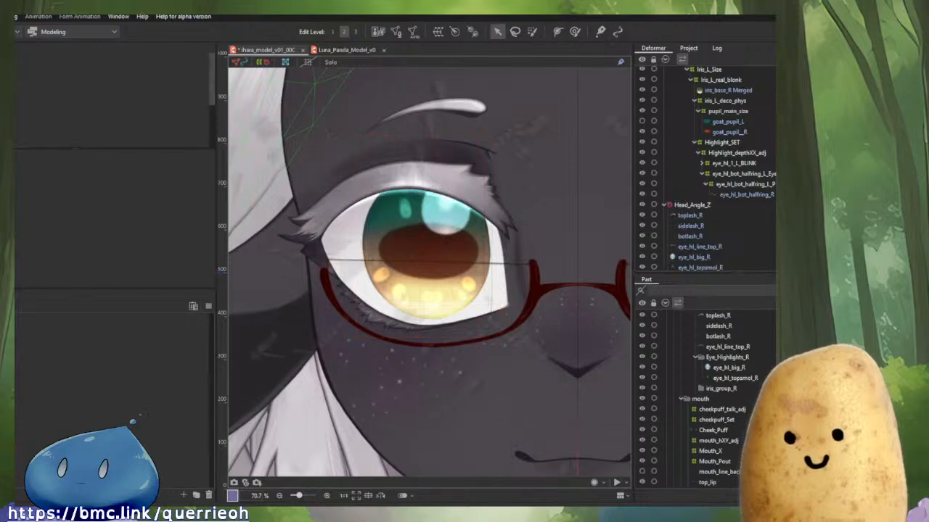
Delete the toplash_R, sidelash_R, botlash_R and eye_hl_line_top_R art meshes together.
click(690, 215)
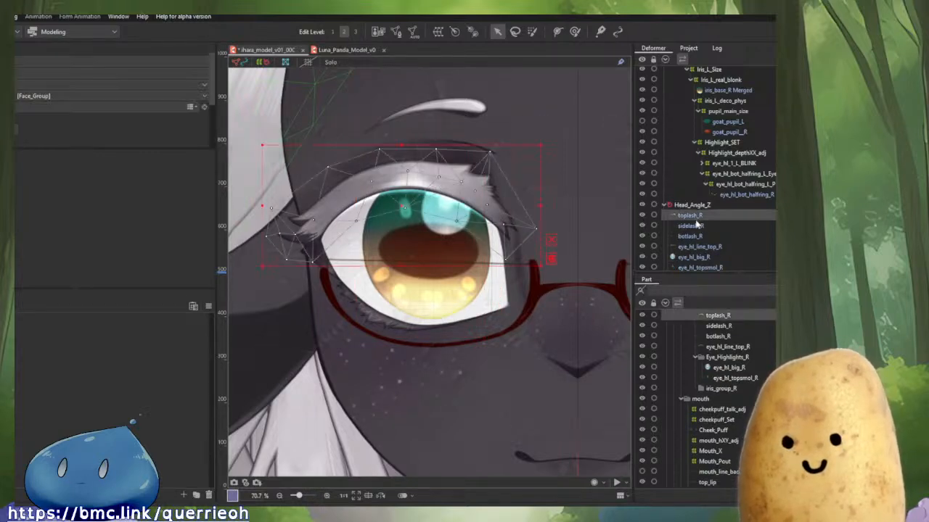
shift+click(691, 236)
shift+click(699, 247)
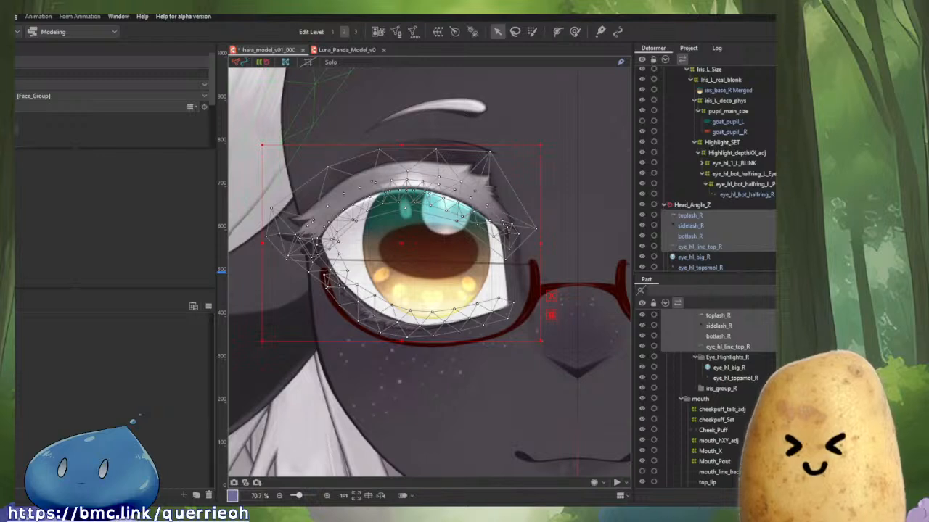
key(Delete)
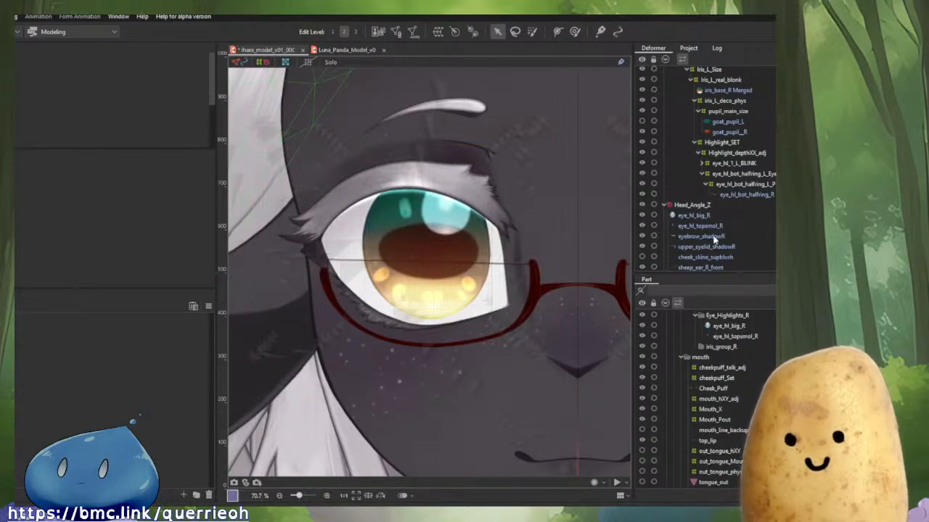
Inspect the eye_hl_1_L_BLINK highlight deformer chain down to its eye_hl_big_R art mesh.
scroll(717, 190, up, 4)
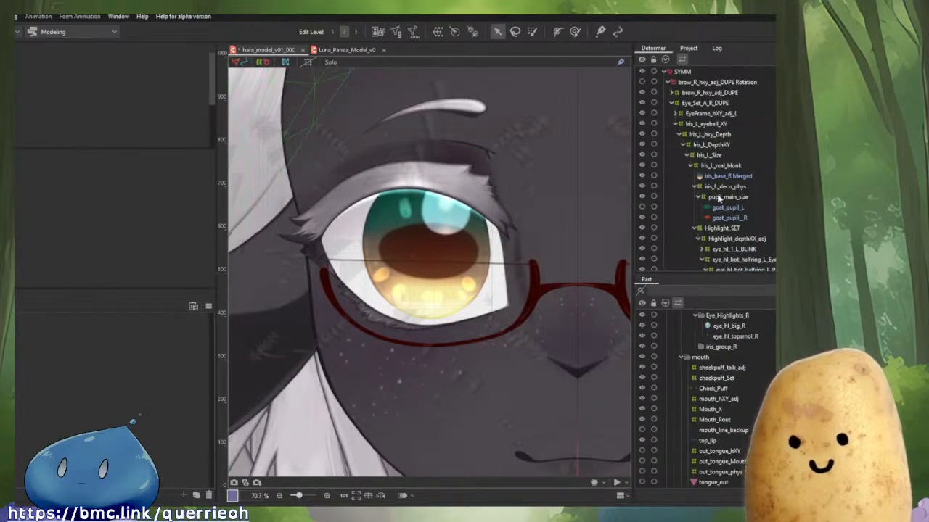
scroll(735, 210, down, 2)
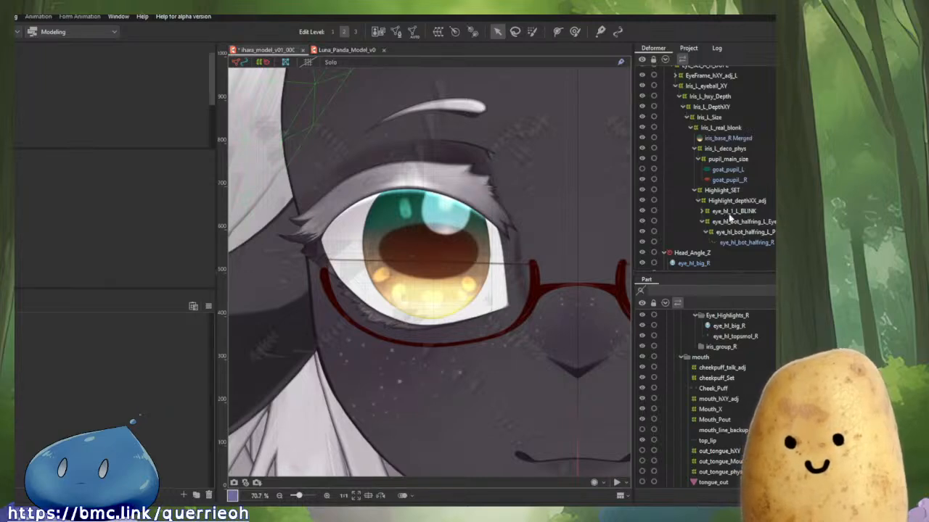
click(737, 228)
click(729, 213)
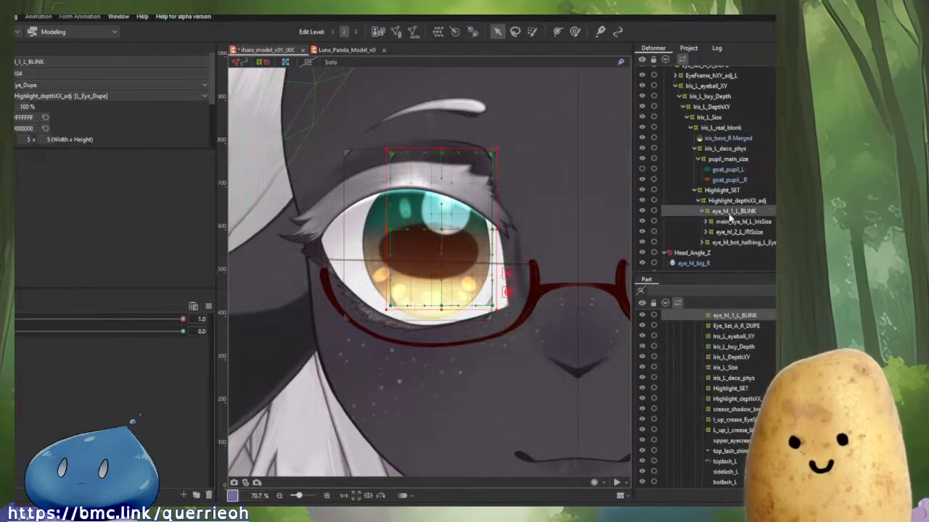
click(736, 223)
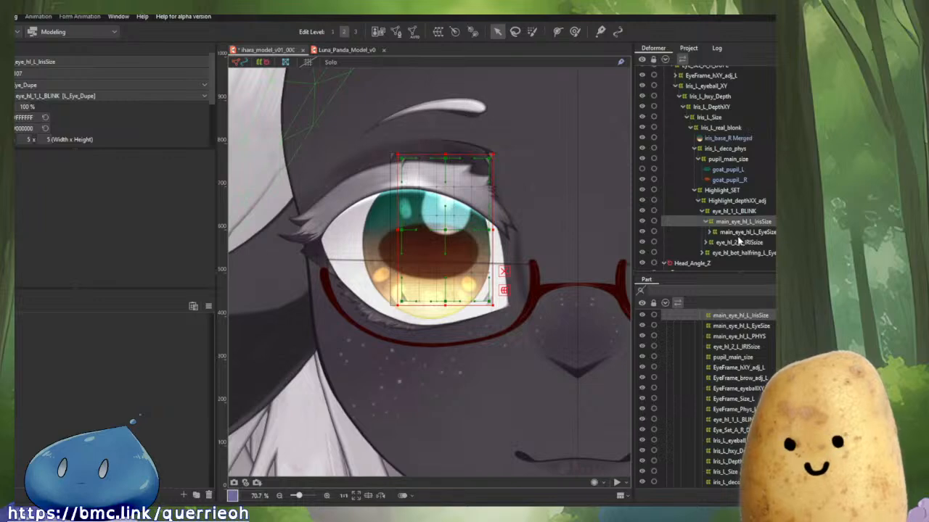
click(739, 232)
click(740, 243)
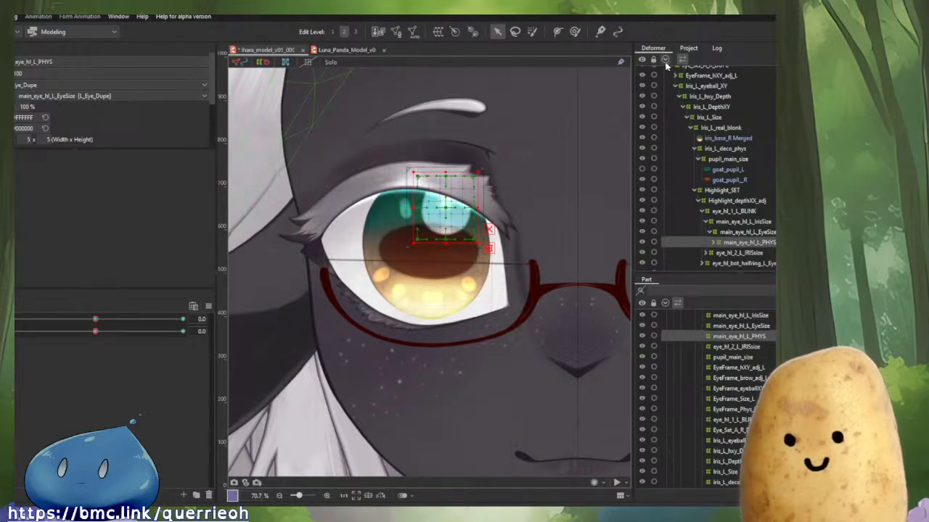
scroll(669, 72, up, 5)
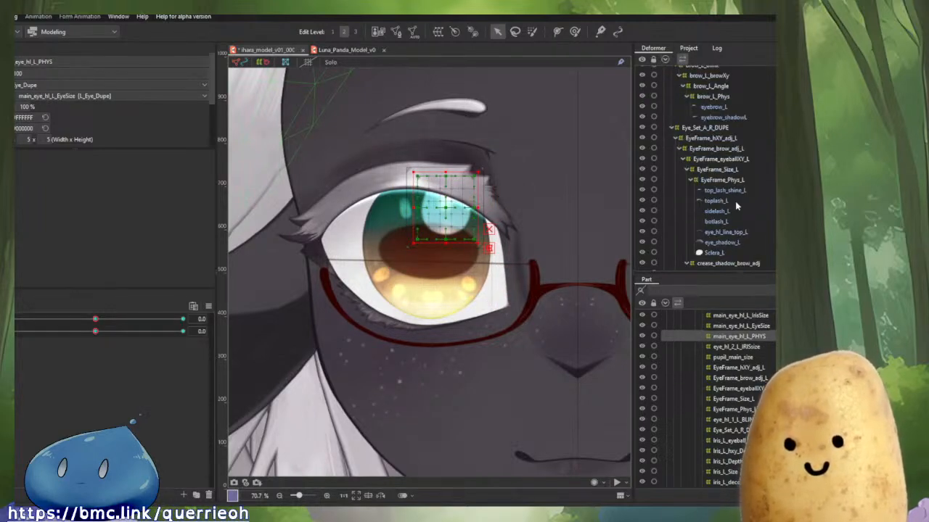
scroll(735, 206, down, 5)
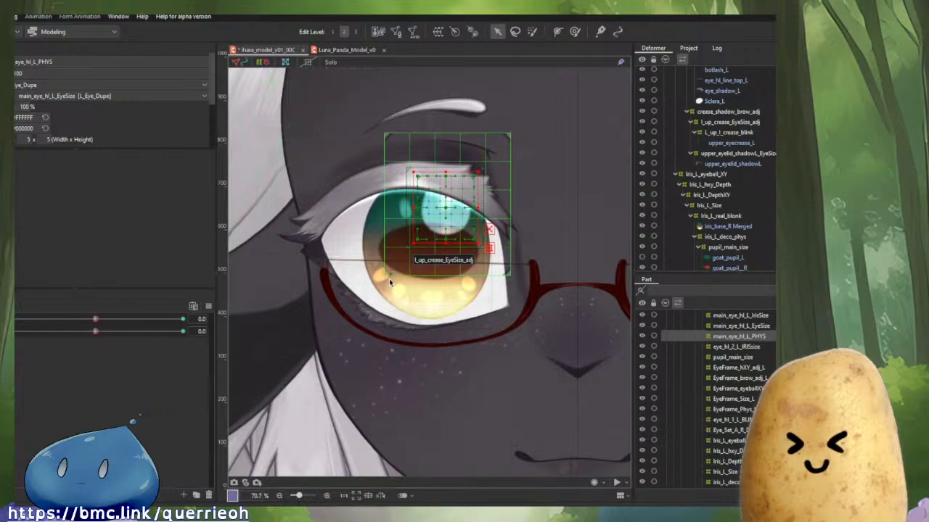
scroll(673, 227, down, 5)
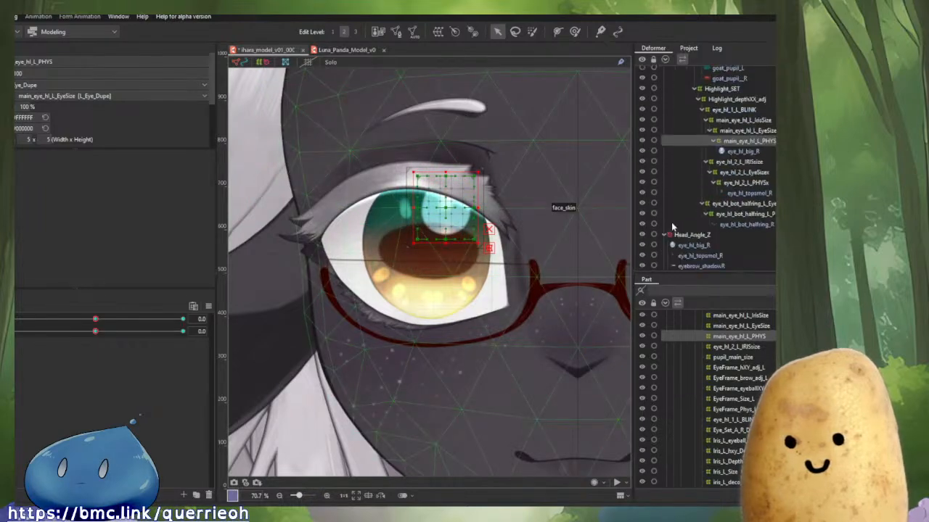
click(740, 152)
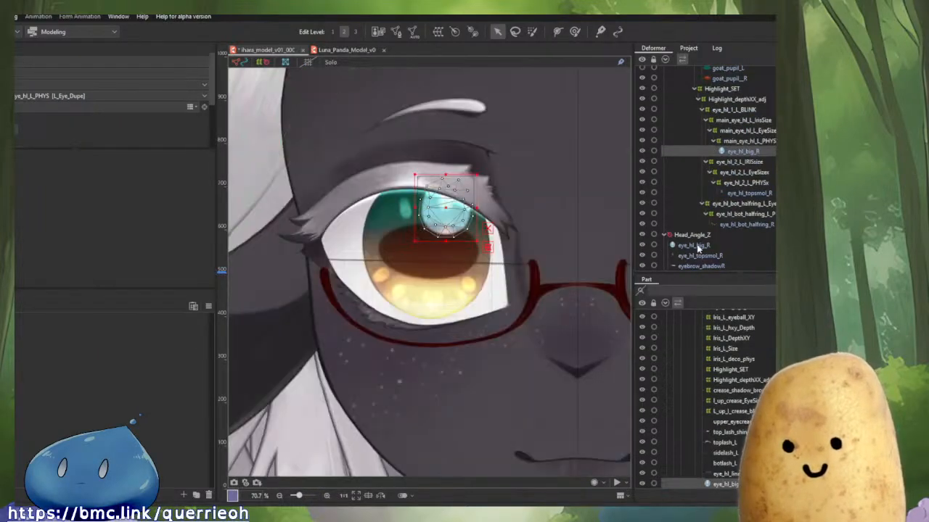
Delete the eye_hl_big_R and eye_hl_topsmol_R art meshes under Head_Angle_Z.
click(698, 247)
click(698, 248)
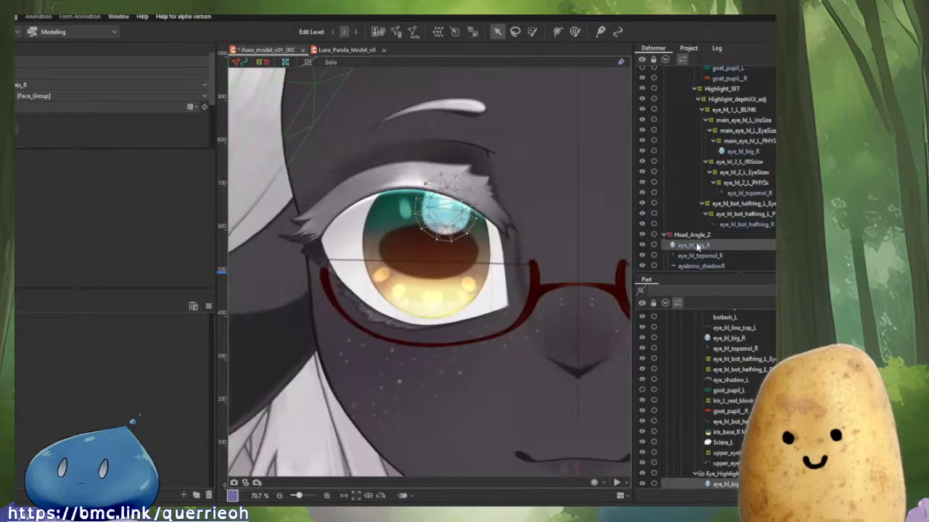
click(699, 257)
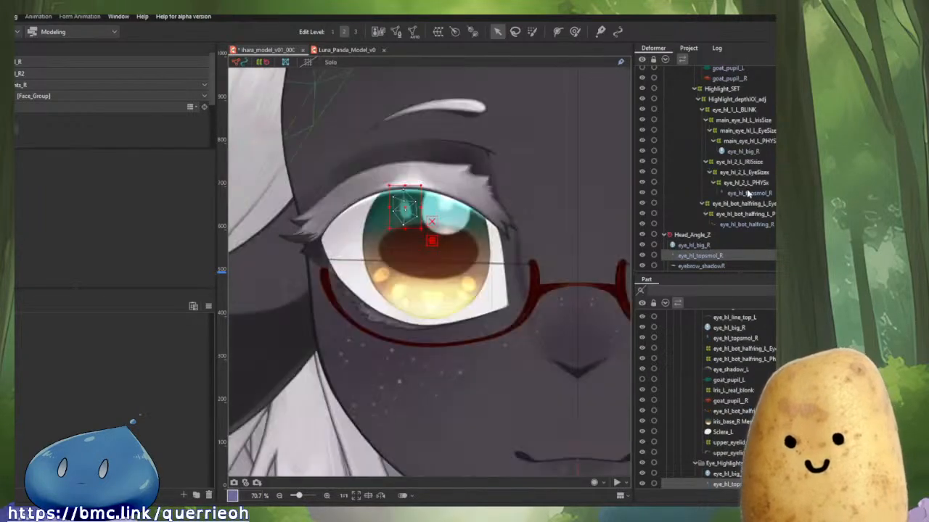
click(749, 194)
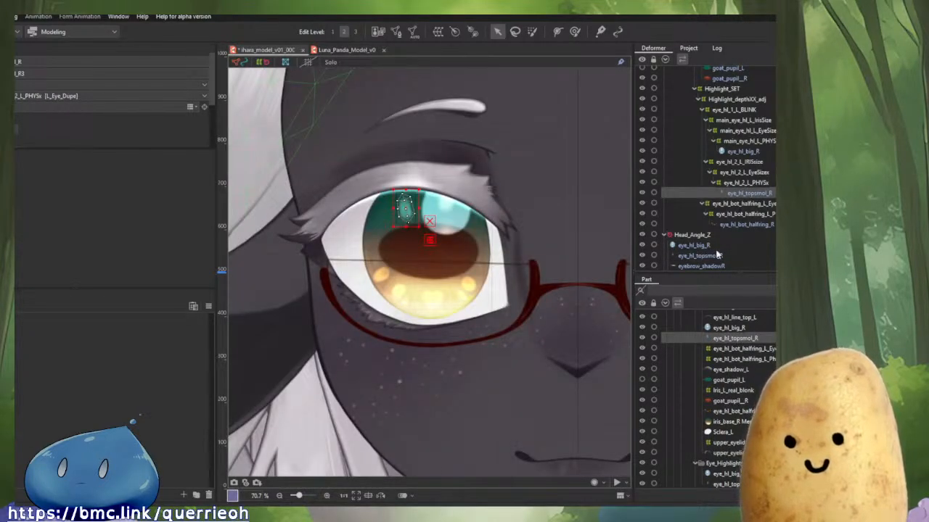
click(706, 251)
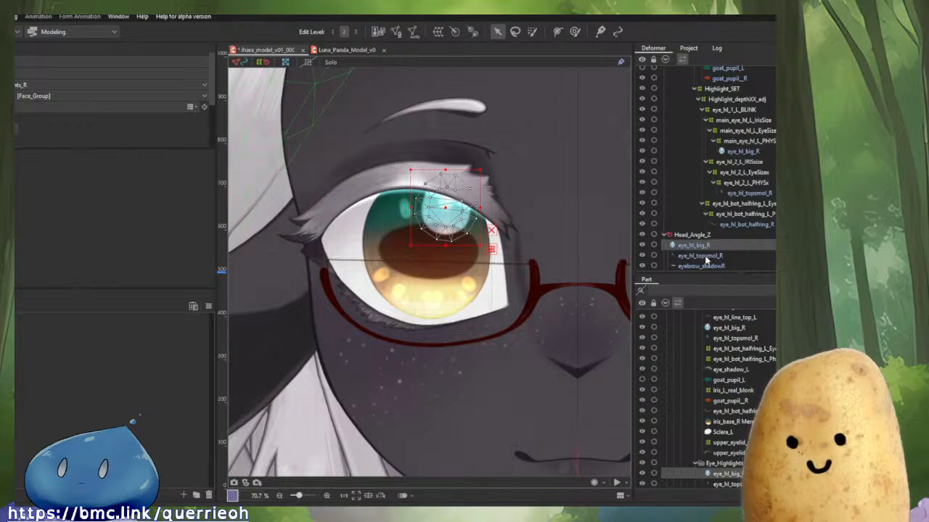
ctrl+click(698, 258)
key(Delete)
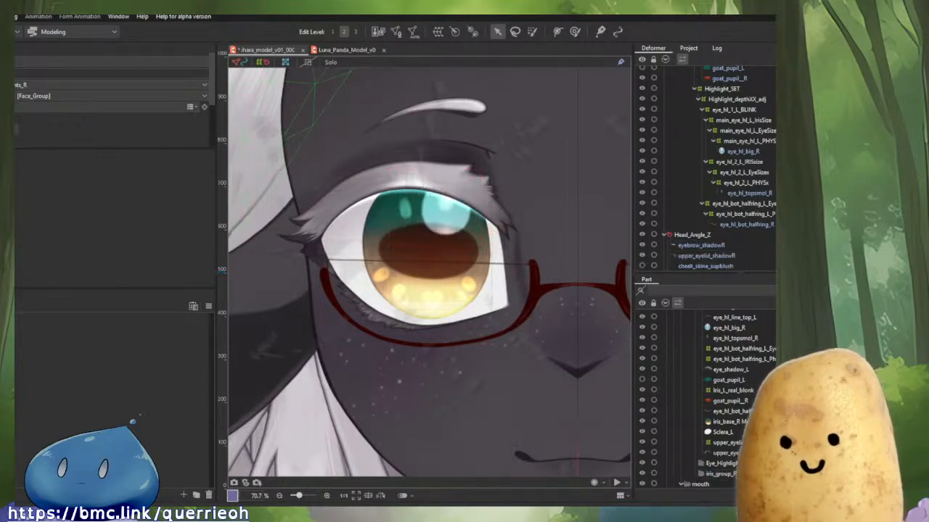
Delete the eyebrow_shadowR and upper_eyelid_shadowR art meshes under Head_Angle_Z.
click(719, 247)
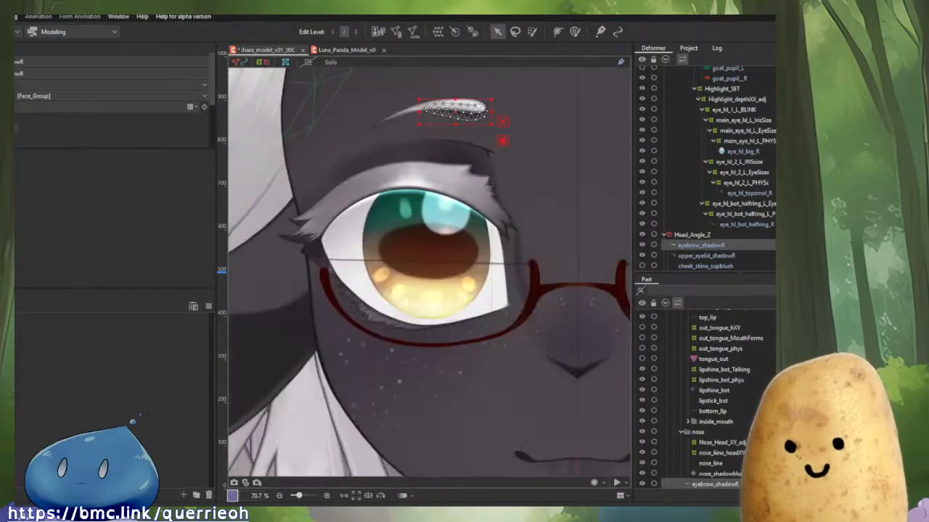
key(Delete)
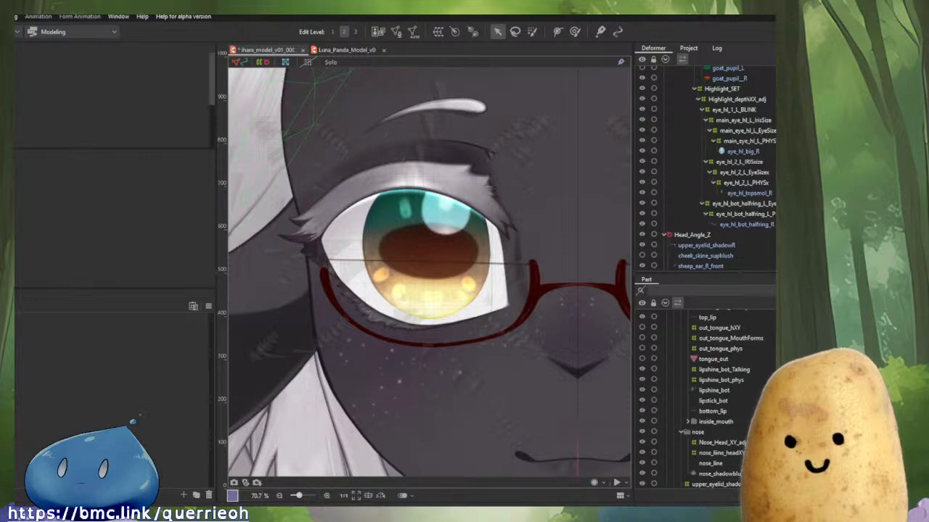
click(707, 245)
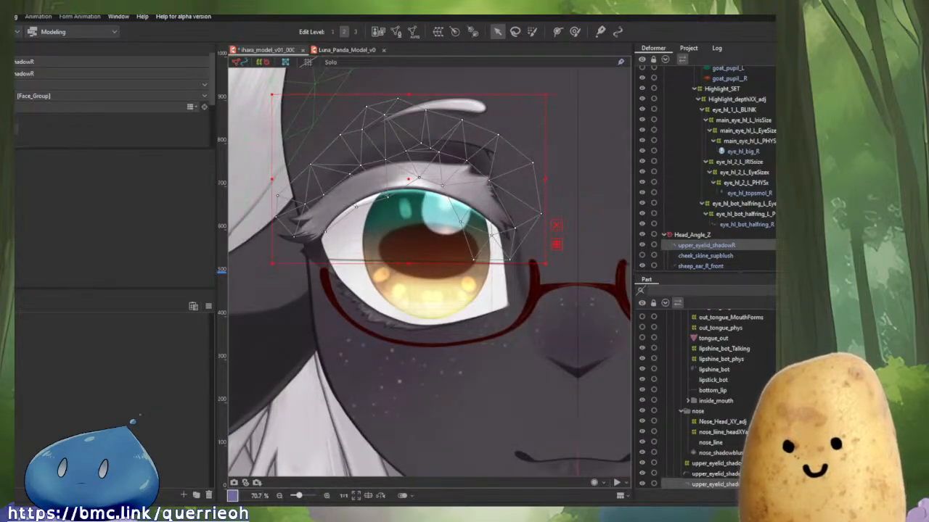
key(Delete)
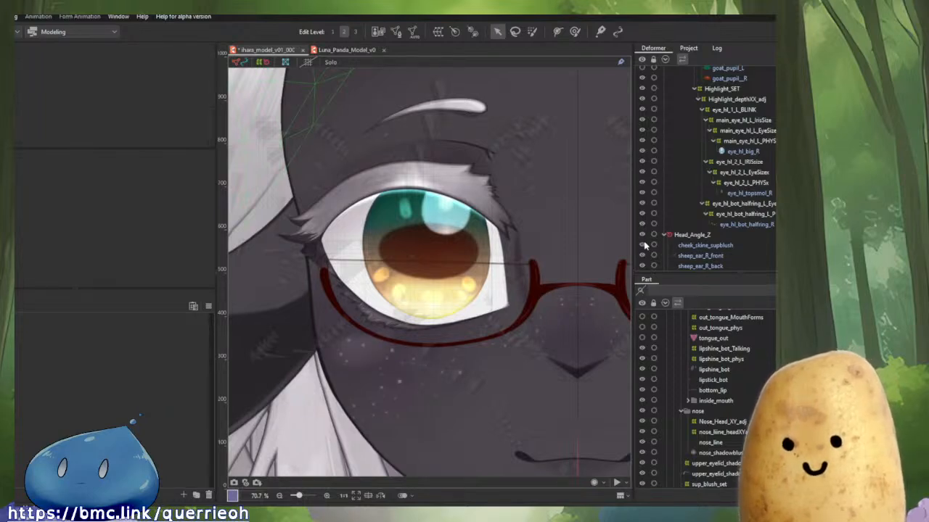
Examine the part hierarchy under R_Eye, including the L_Eye_Dupe and iris_group_R groups.
click(694, 260)
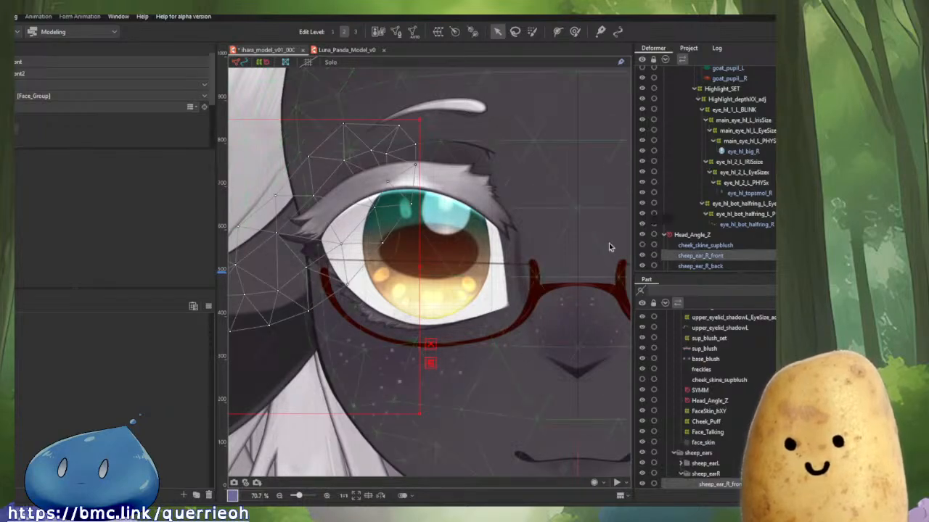
scroll(726, 251, down, 3)
scroll(724, 249, up, 2)
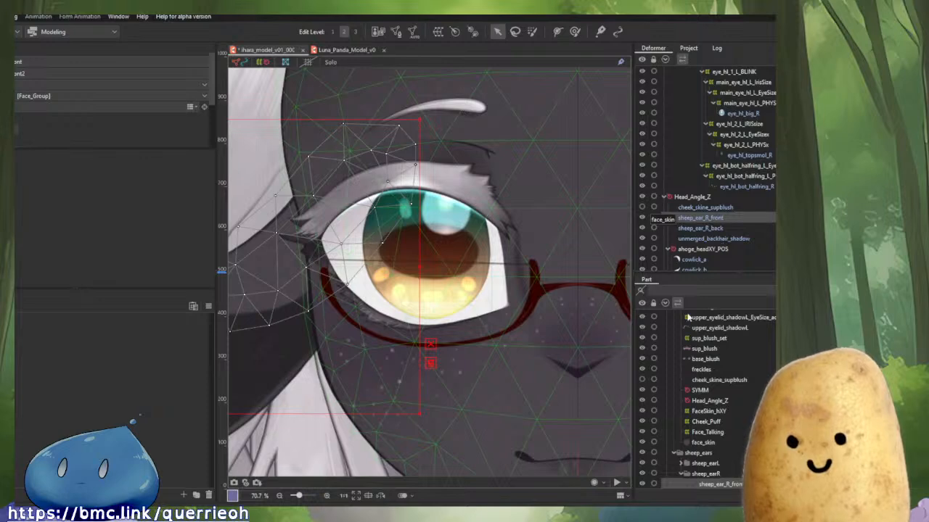
scroll(738, 383, down, 2)
scroll(726, 407, up, 10)
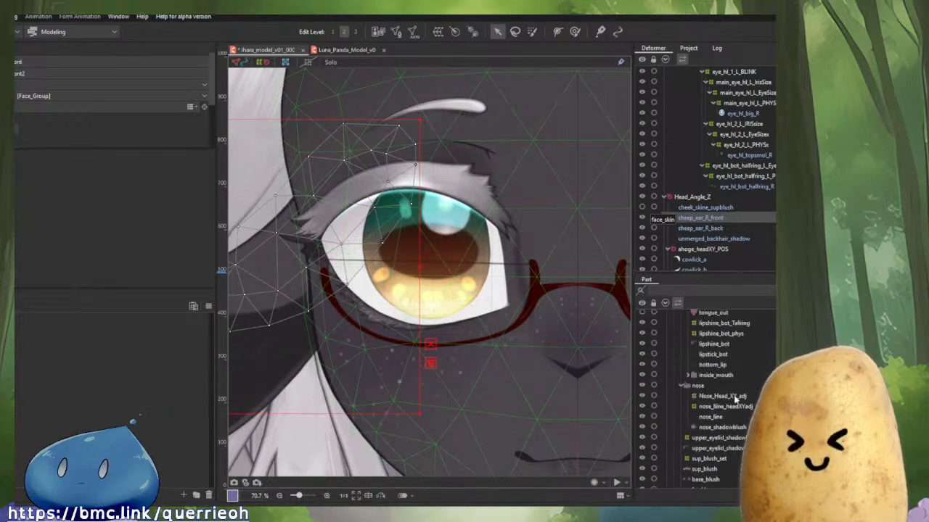
scroll(733, 396, up, 8)
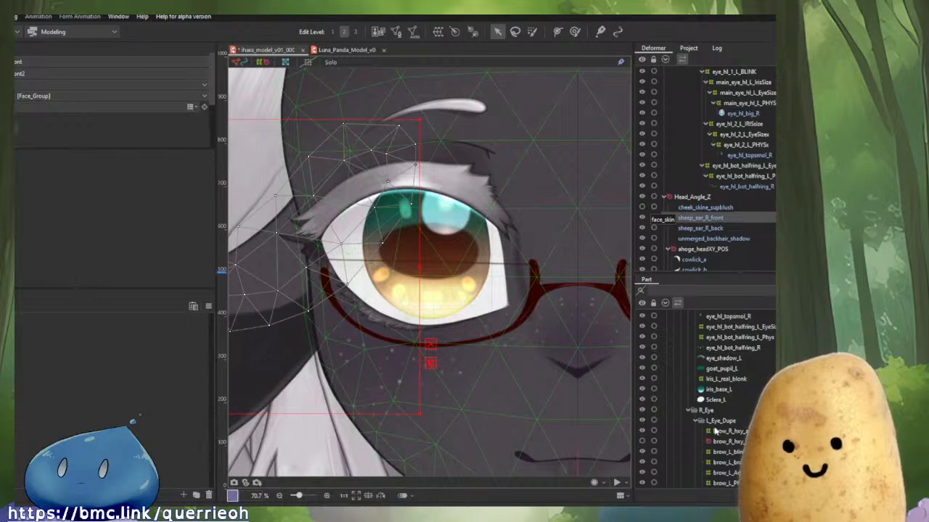
scroll(716, 431, down, 2)
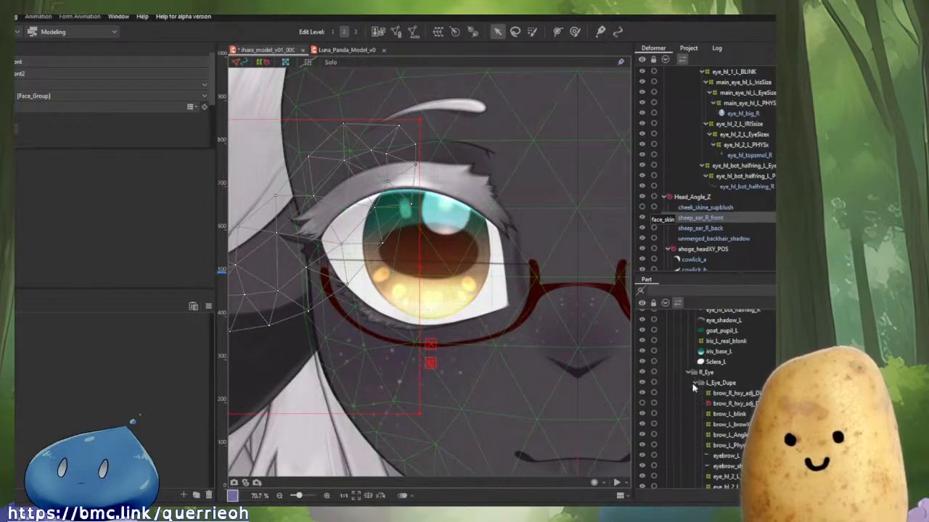
click(694, 383)
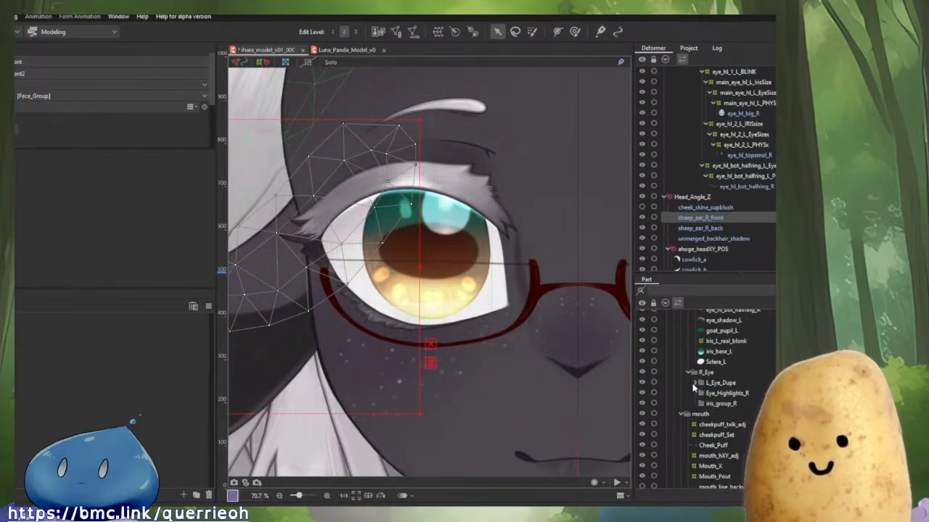
click(701, 405)
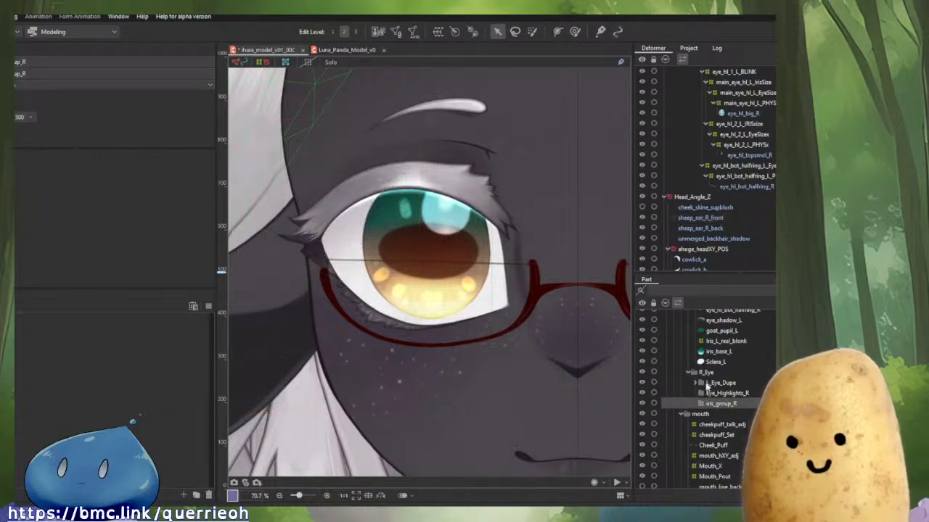
click(696, 383)
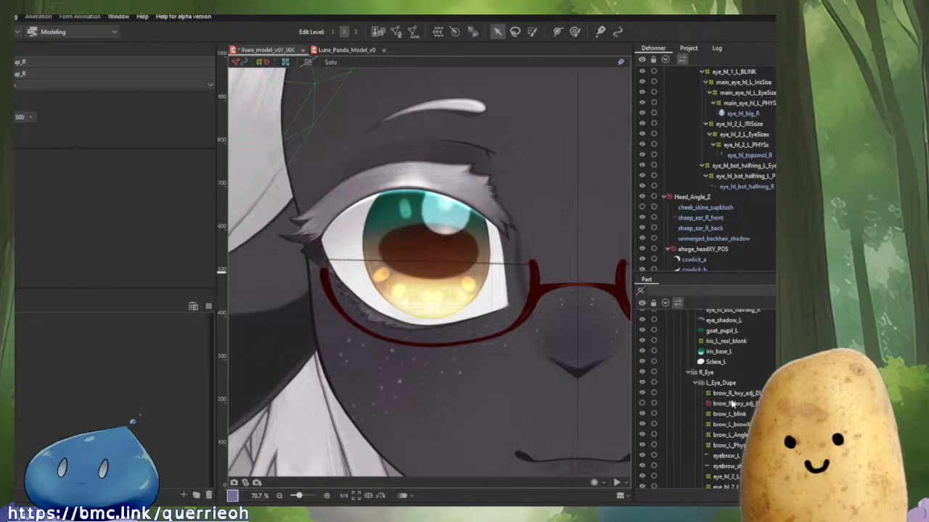
Delete the brow_R_hxy_adj_DUPE Rotation deformer.
click(735, 404)
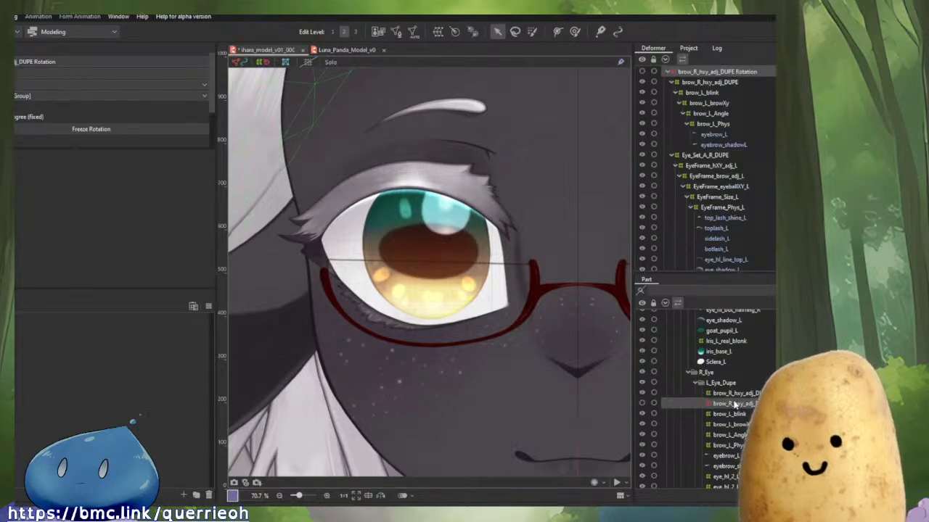
scroll(589, 414, down, 5)
scroll(583, 410, up, 1)
drag(570, 392, 453, 279)
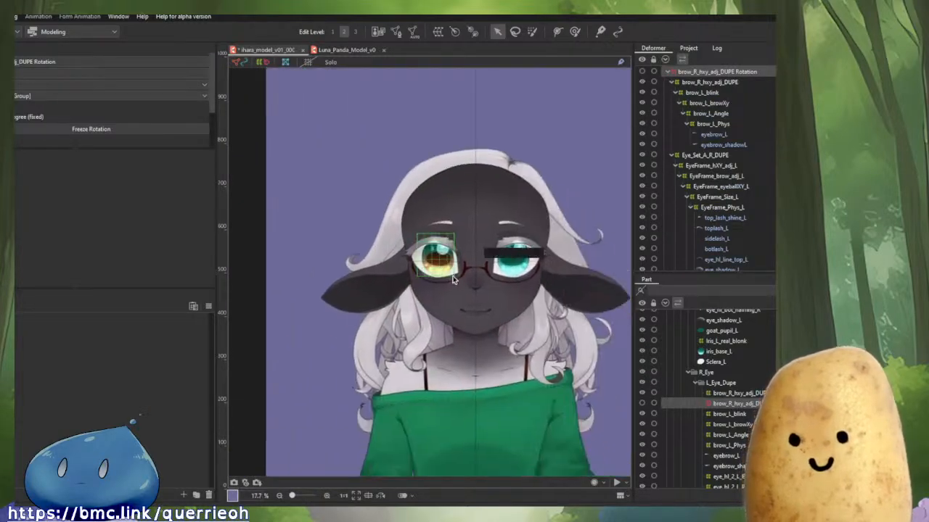
scroll(484, 300, up, 1)
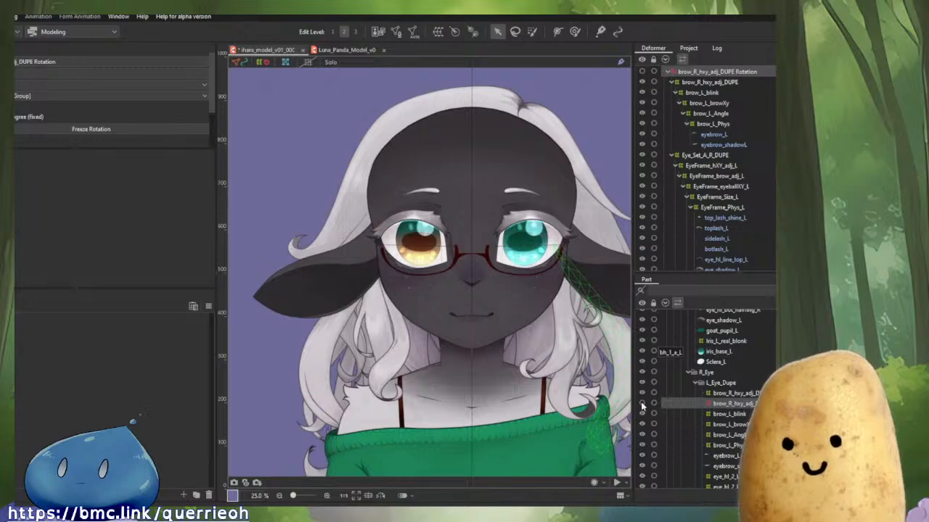
scroll(410, 229, up, 3)
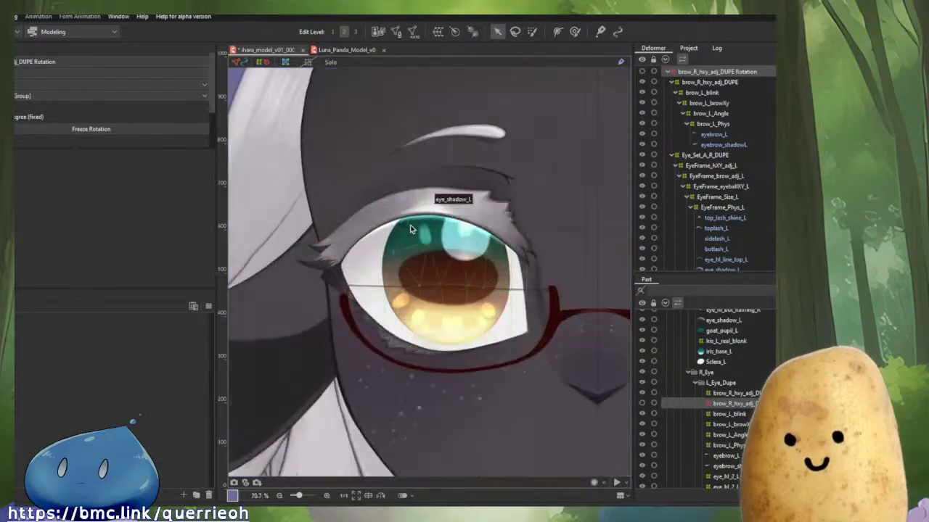
drag(410, 230, 406, 277)
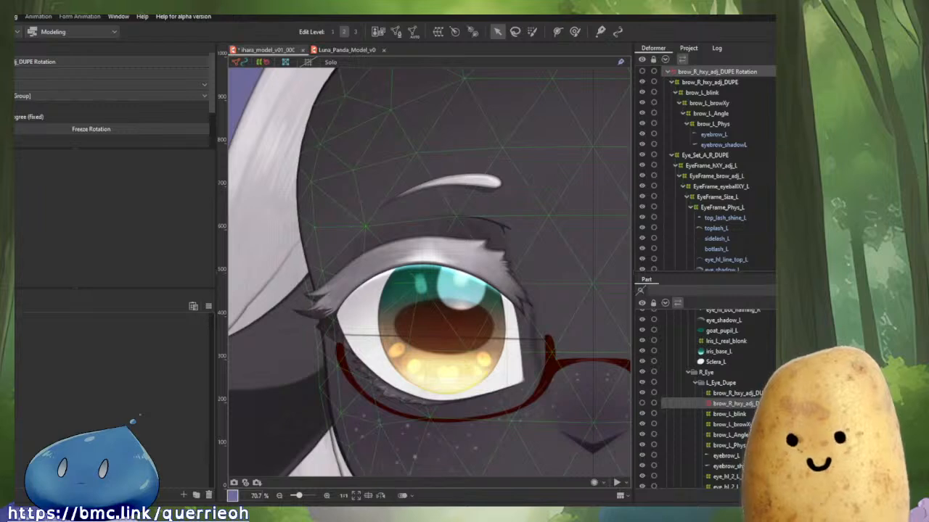
key(Delete)
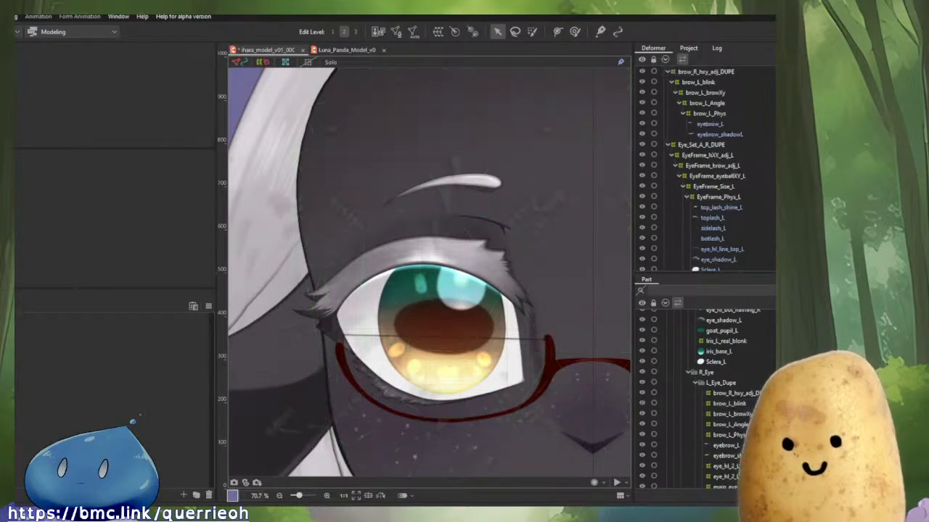
Inspect the art meshes under EyeFrame_Phys_L in the Eye_Set_A_R_DUPE deformer.
scroll(725, 241, down, 3)
click(710, 193)
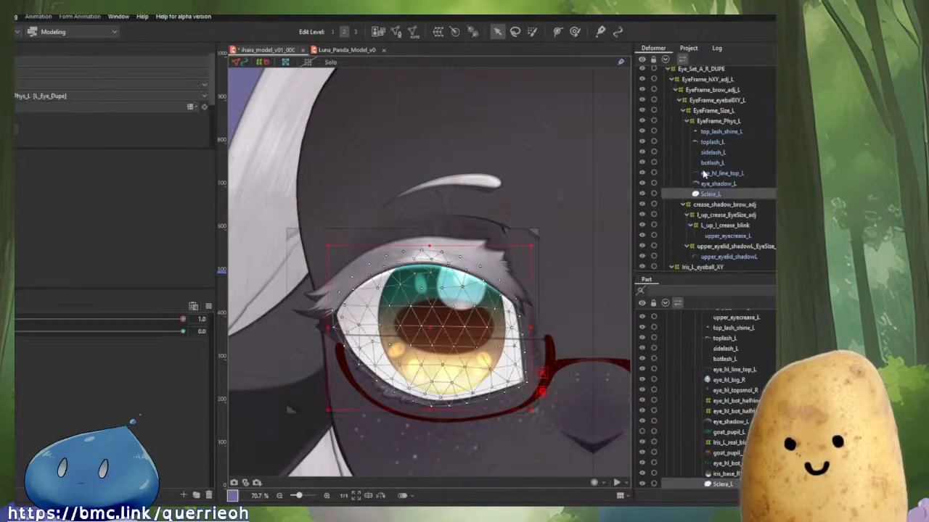
shift+click(709, 132)
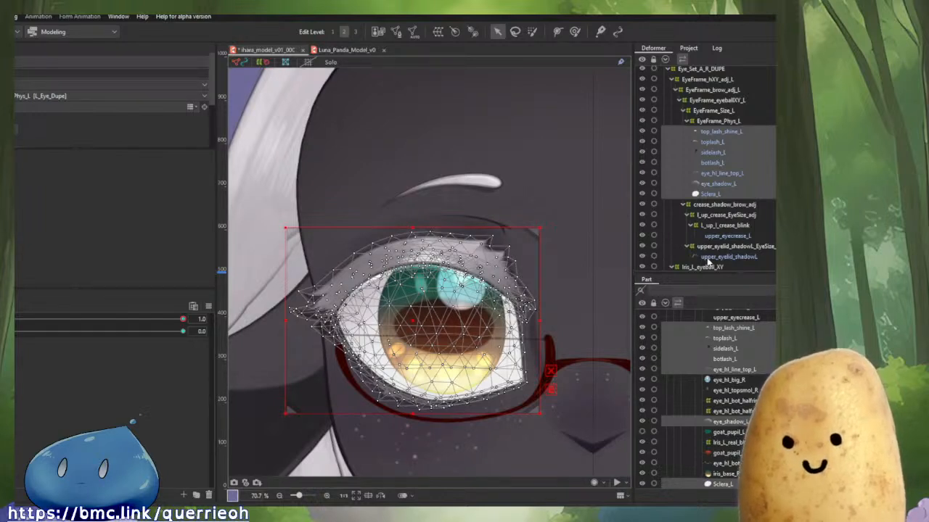
click(766, 176)
scroll(764, 178, down, 5)
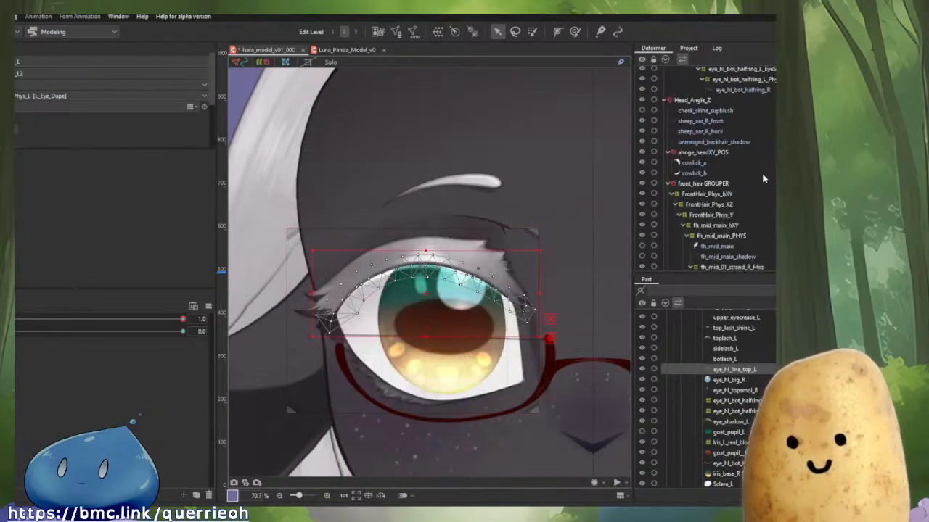
Delete the cheek_skine_supblush art mesh and undo the deletion.
click(702, 113)
ctrl+click(708, 122)
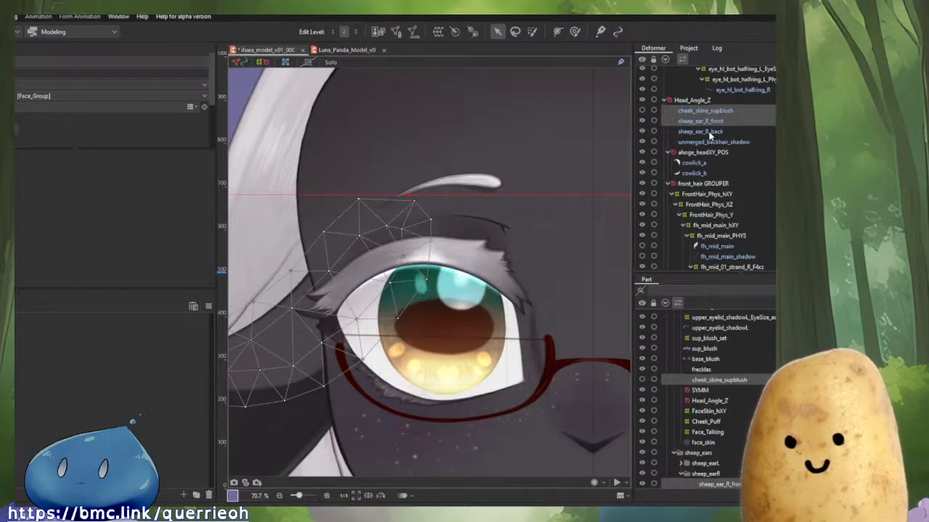
ctrl+click(701, 122)
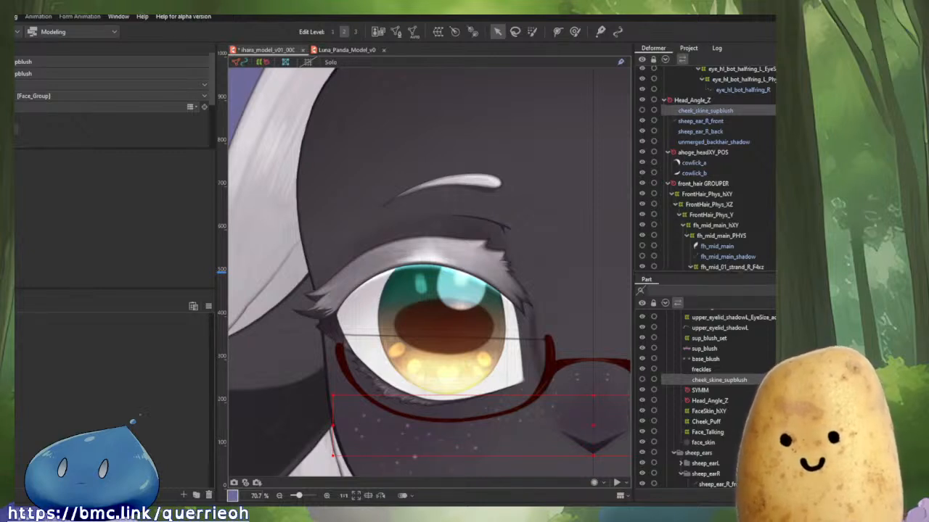
key(Delete)
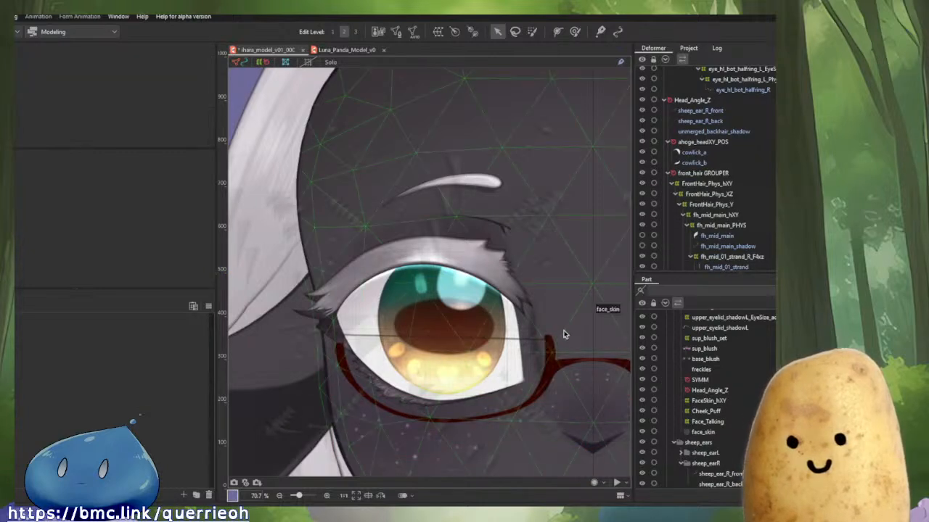
key(ctrl+z)
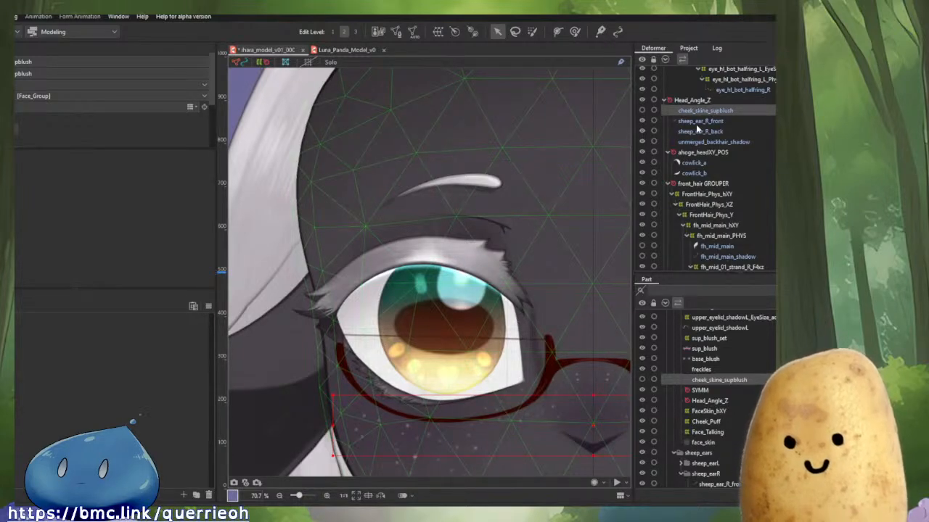
Examine the whole face and the parameter sliders.
scroll(533, 239, down, 5)
scroll(530, 241, up, 3)
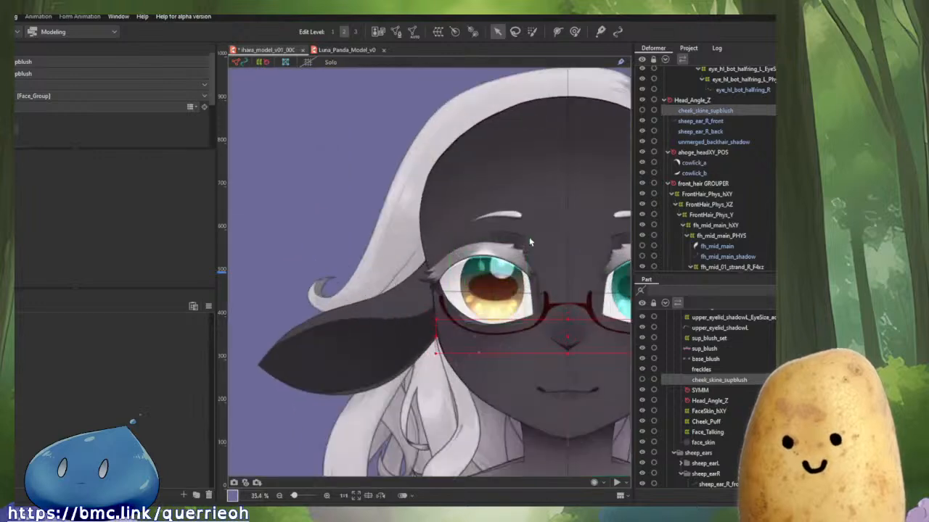
drag(529, 238, 500, 219)
scroll(489, 209, up, 1)
scroll(489, 210, down, 1)
drag(516, 263, 446, 228)
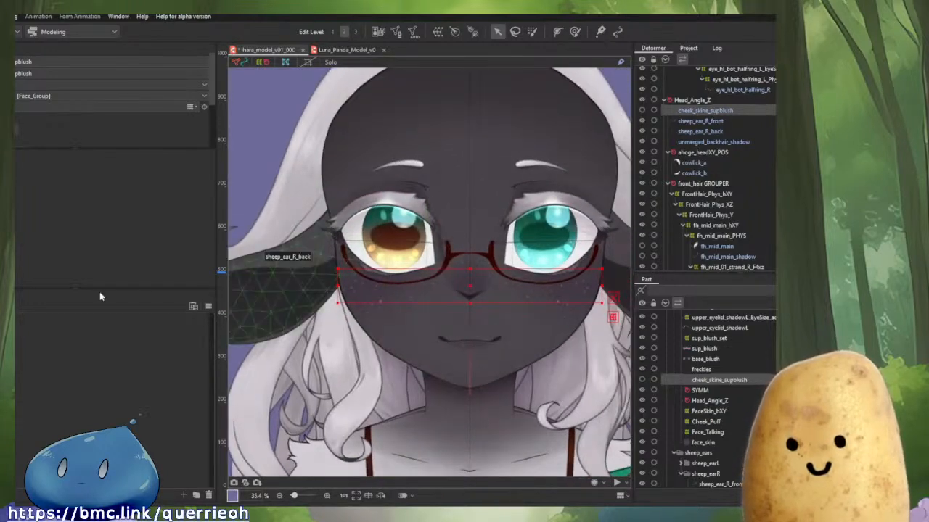
click(12, 309)
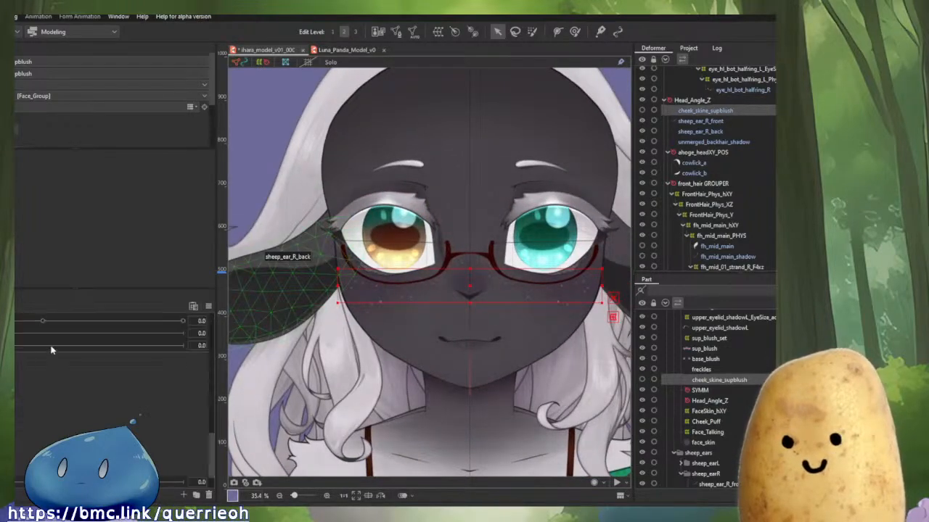
scroll(55, 348, up, 5)
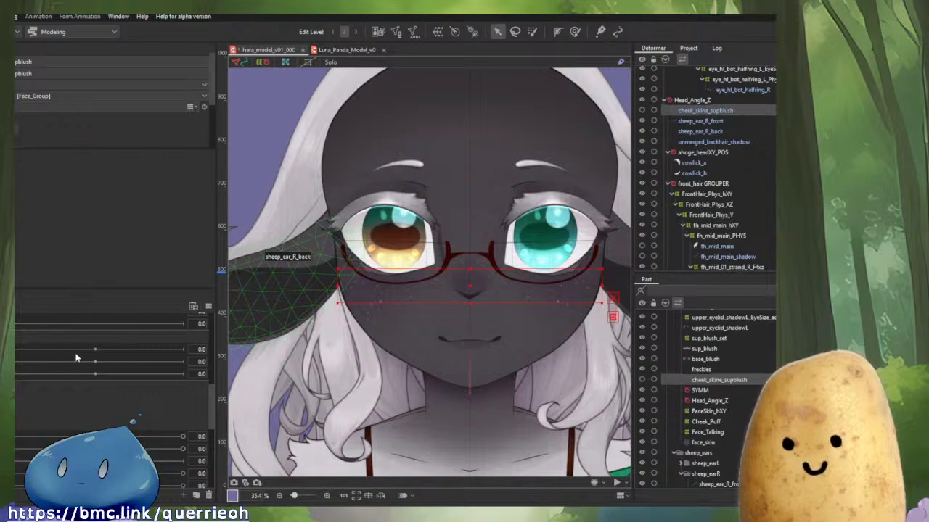
scroll(76, 358, up, 3)
scroll(76, 358, down, 4)
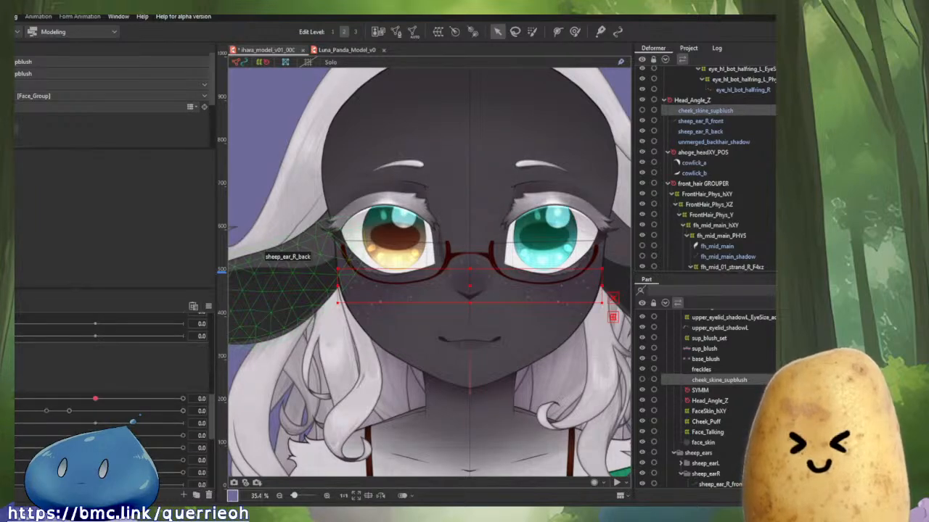
Set an eye parameter to 1.0 and select the eye_hl_bot_halfring_R highlight mesh on the eye.
scroll(87, 410, up, 3)
drag(168, 386, 219, 386)
scroll(392, 229, up, 2)
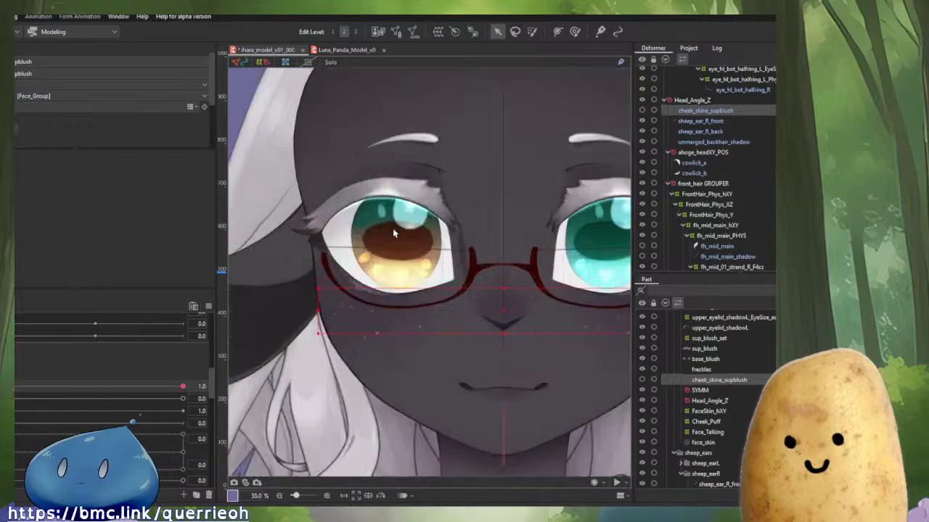
scroll(392, 231, up, 1)
click(407, 303)
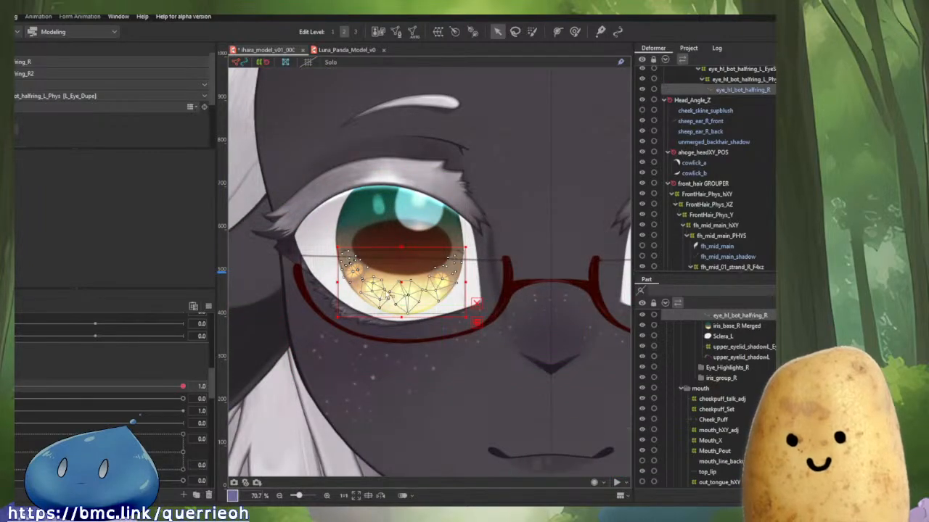
scroll(435, 272, up, 1)
scroll(734, 176, up, 4)
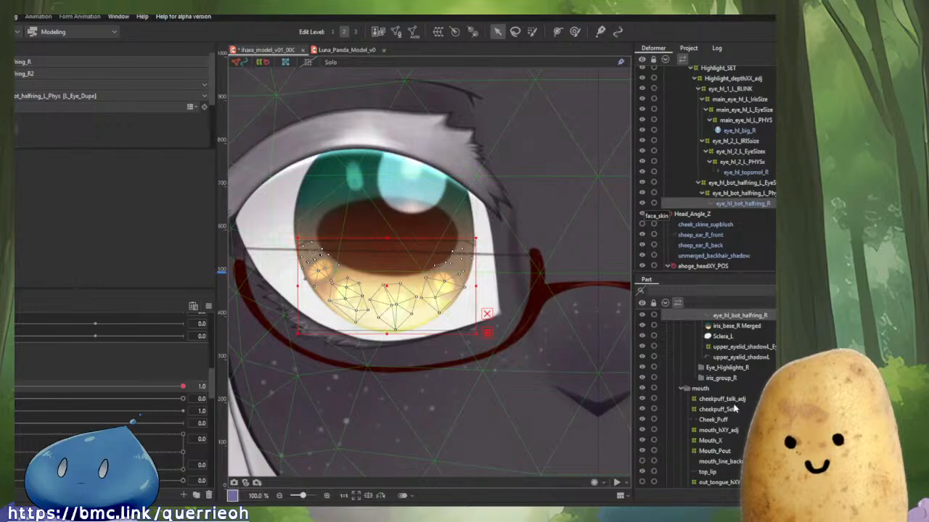
scroll(735, 401, up, 3)
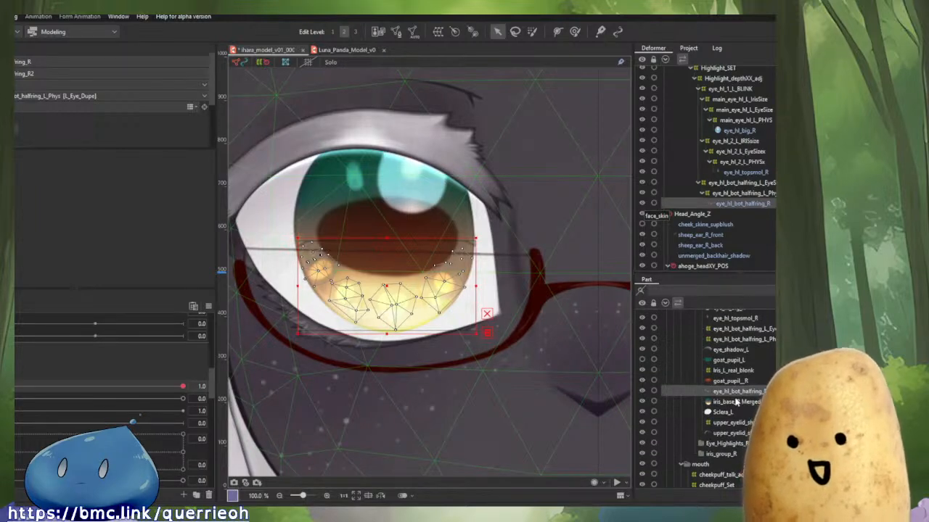
Inspect the Sclera_L and upper eyelid shadow meshes of the eye, toggling their display.
click(726, 412)
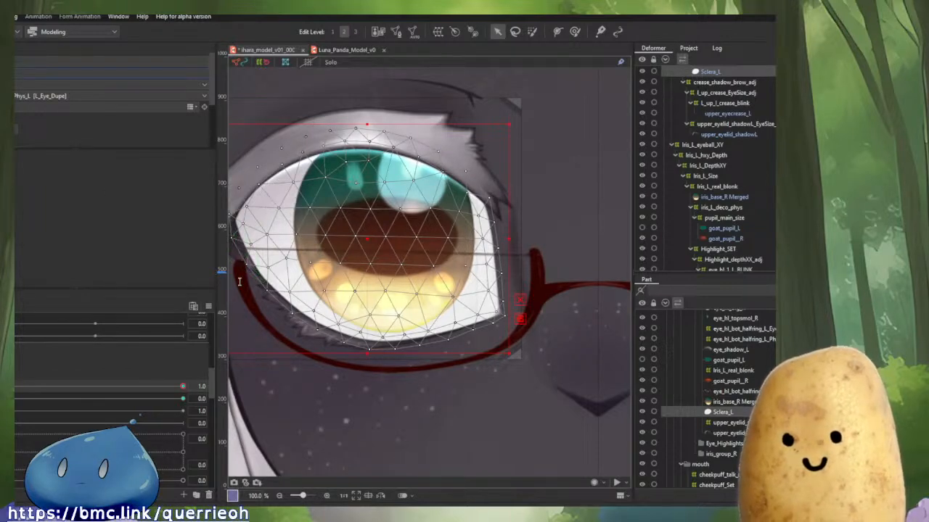
click(729, 428)
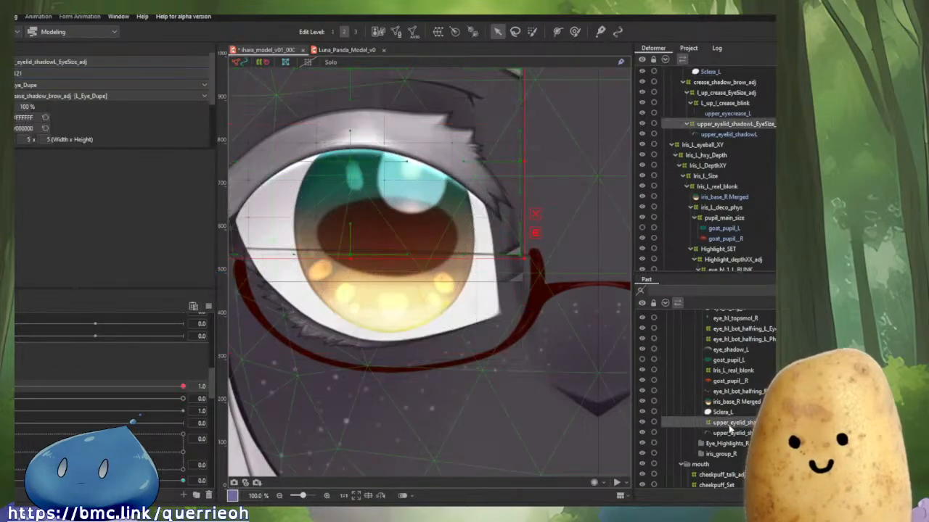
click(730, 413)
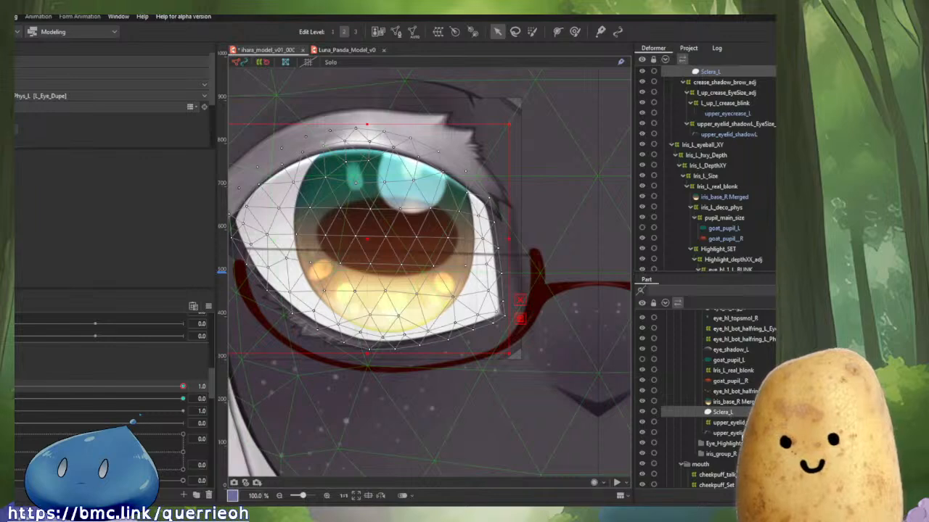
click(741, 435)
click(736, 413)
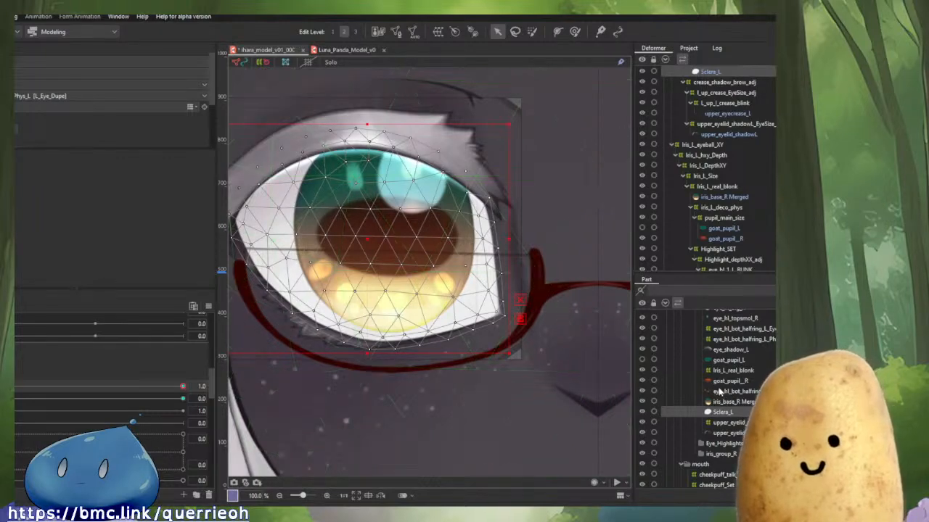
key(alt+s)
key(alt+s)
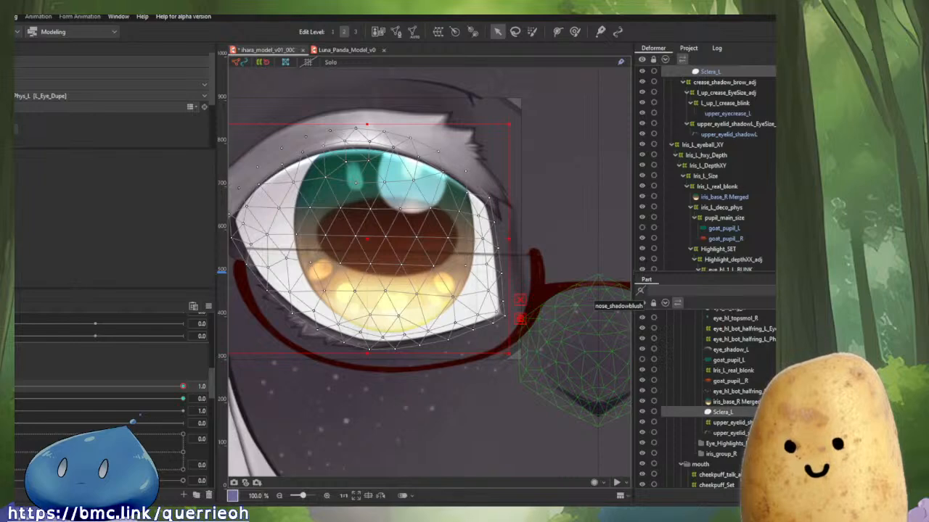
click(729, 433)
key(alt+s)
key(alt+s)
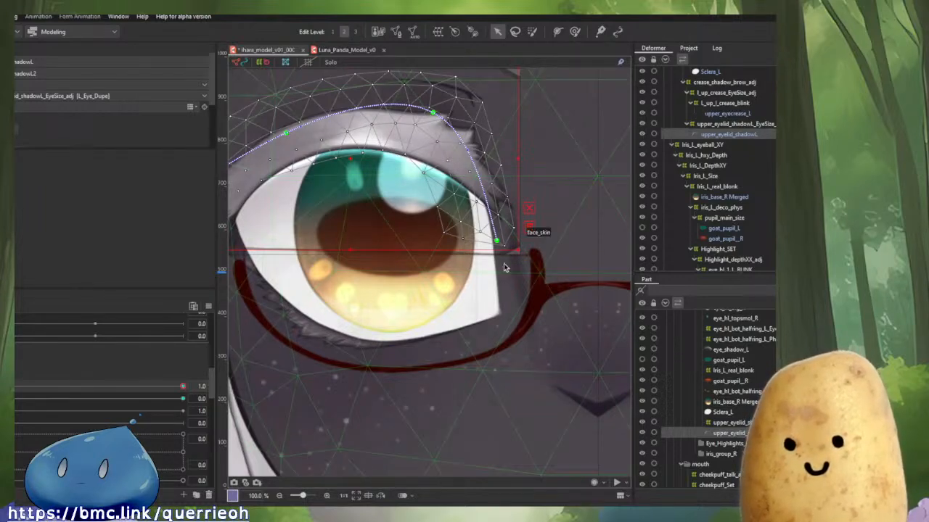
scroll(534, 365, down, 2)
scroll(414, 219, up, 2)
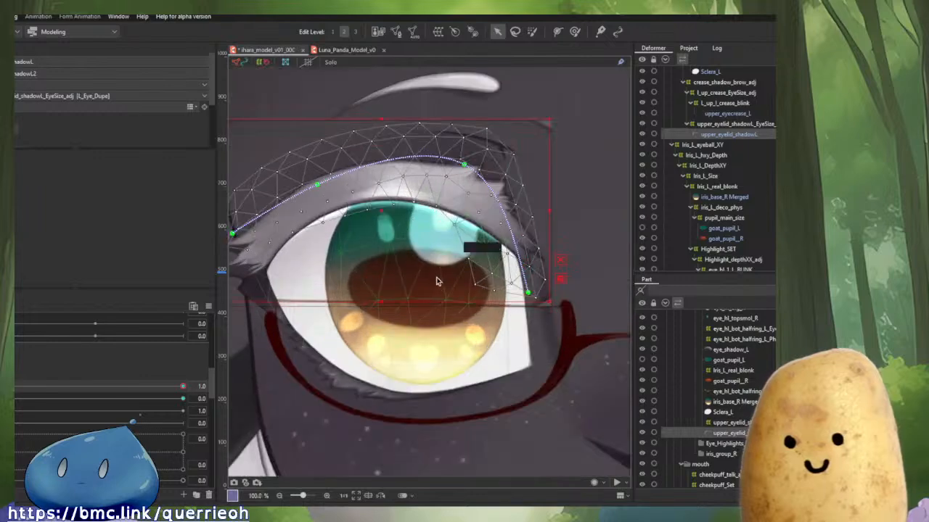
Select and inspect the eye's highlight, iris_base_R Merged, goat_pupil_R, eye_shadow_L and Sclera_L meshes.
click(477, 343)
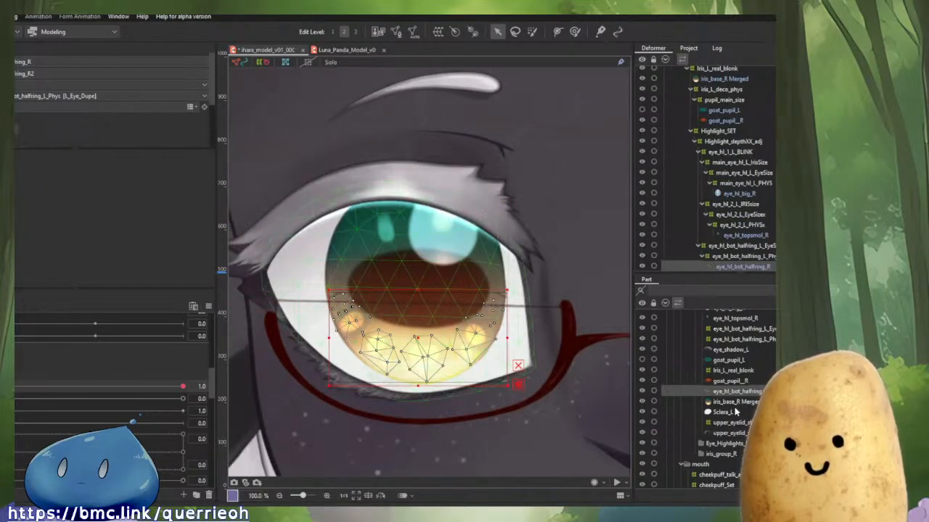
ctrl+click(723, 403)
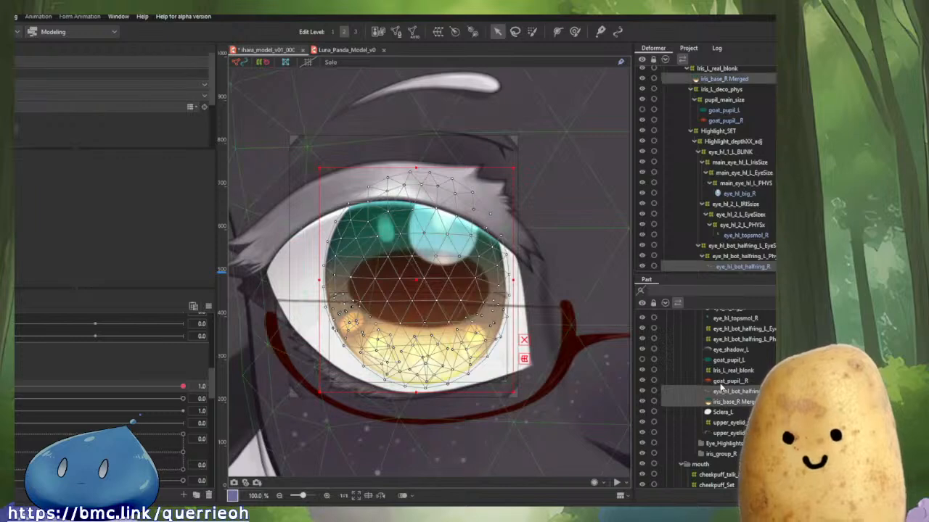
ctrl+click(722, 382)
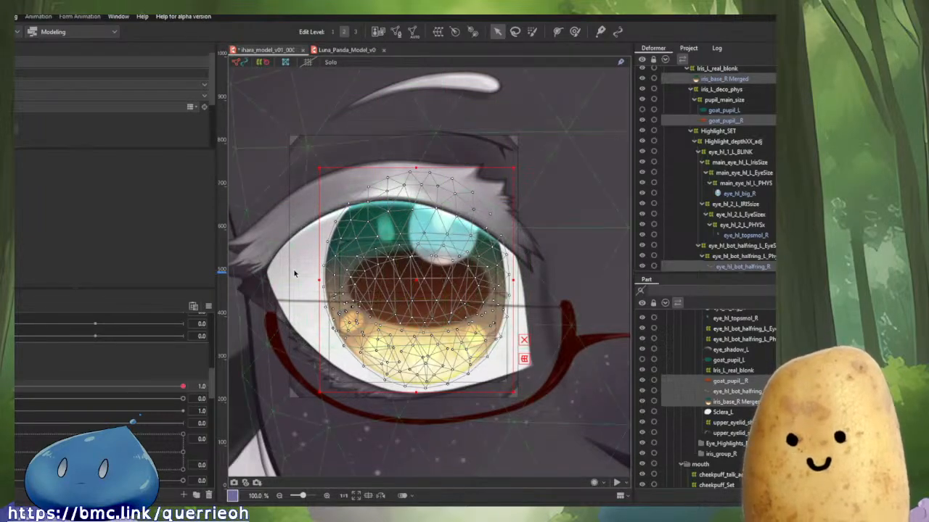
click(294, 271)
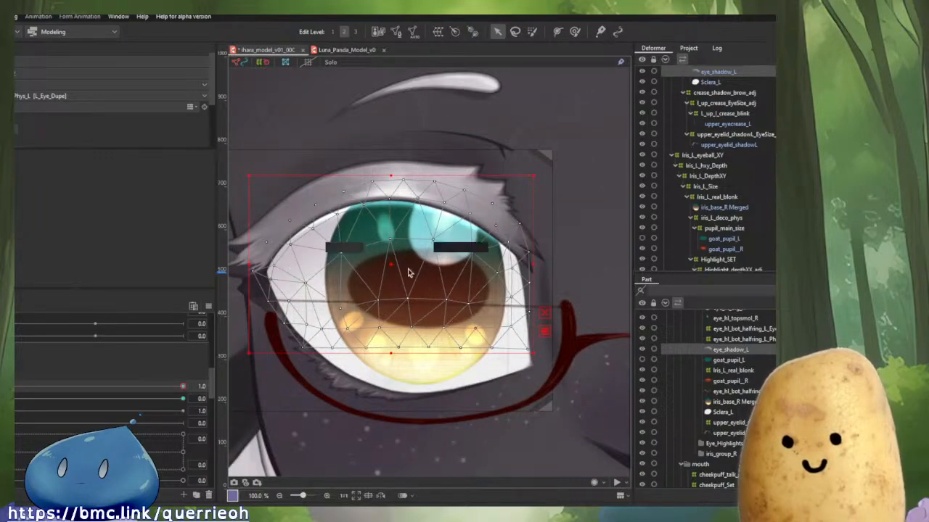
click(493, 373)
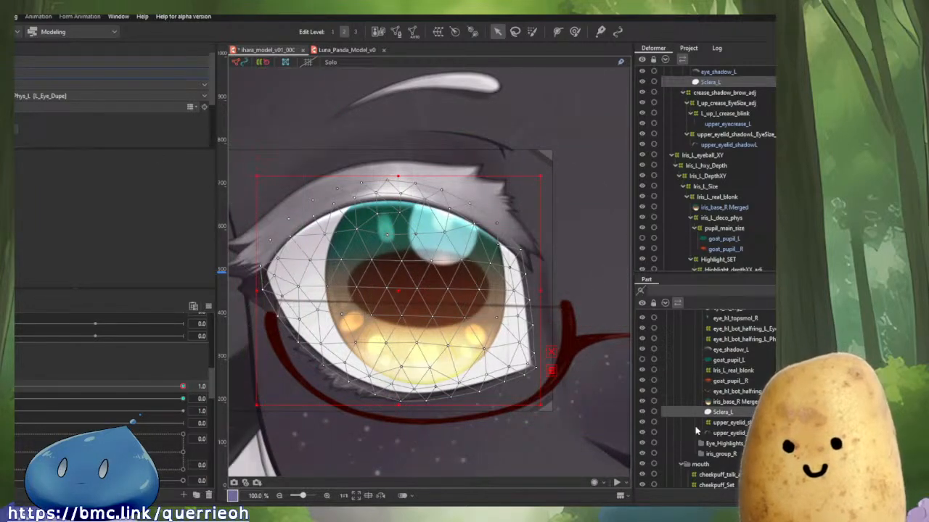
click(747, 394)
click(750, 411)
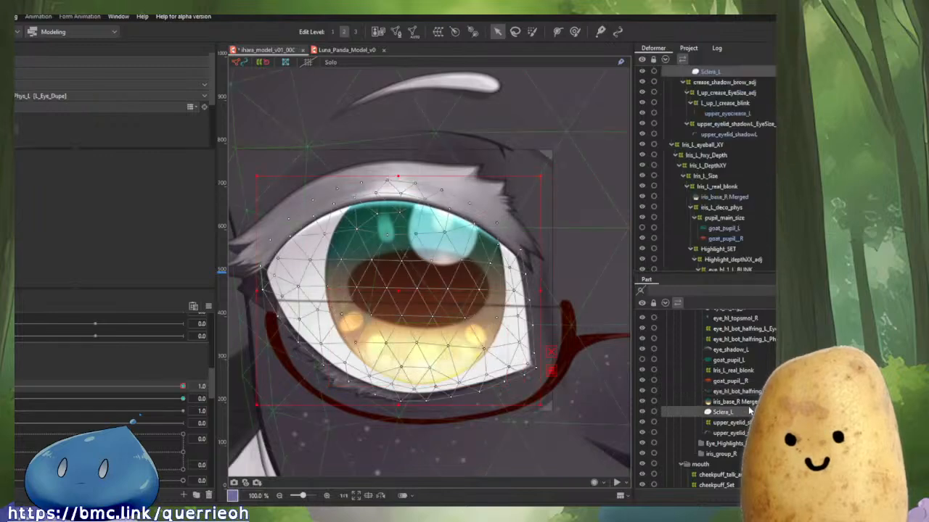
click(745, 394)
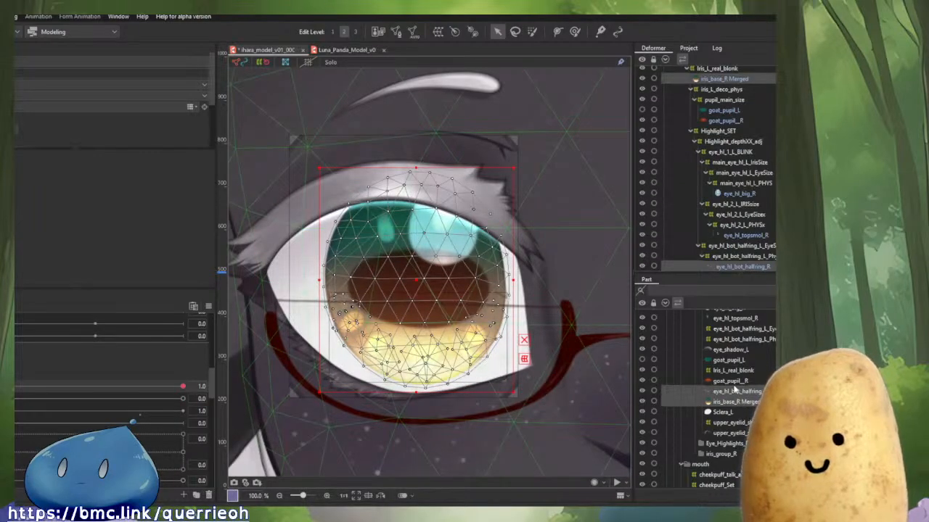
click(732, 381)
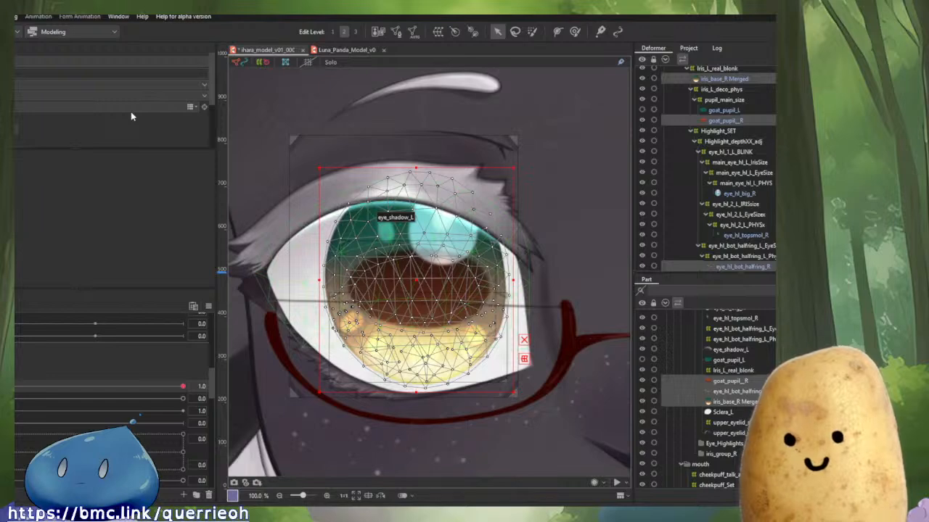
Test the blink by setting the eye-open parameters to 0 and back to 1.0 on the whole face.
click(64, 85)
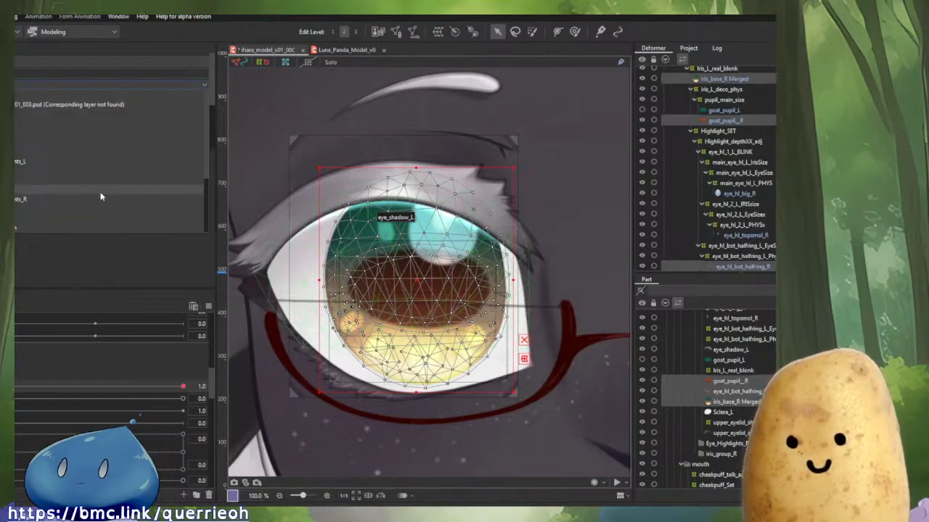
click(38, 56)
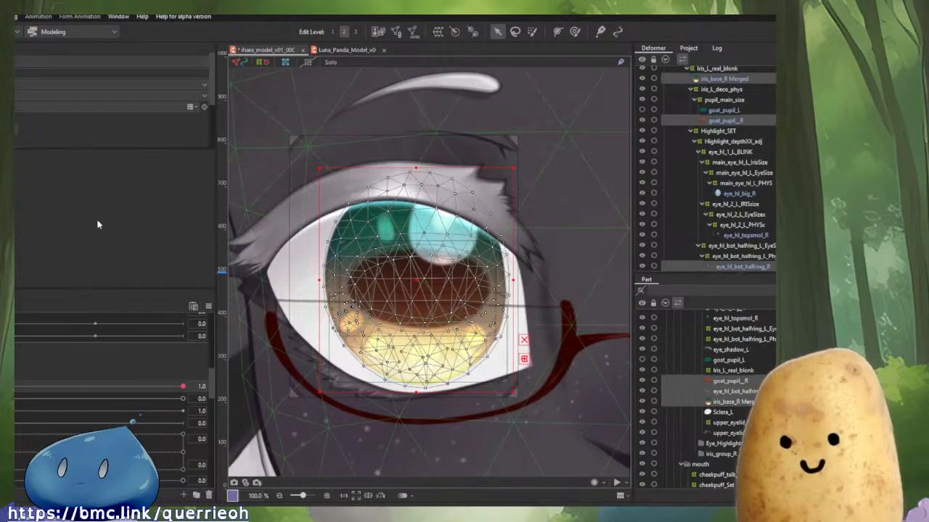
drag(166, 385, 15, 350)
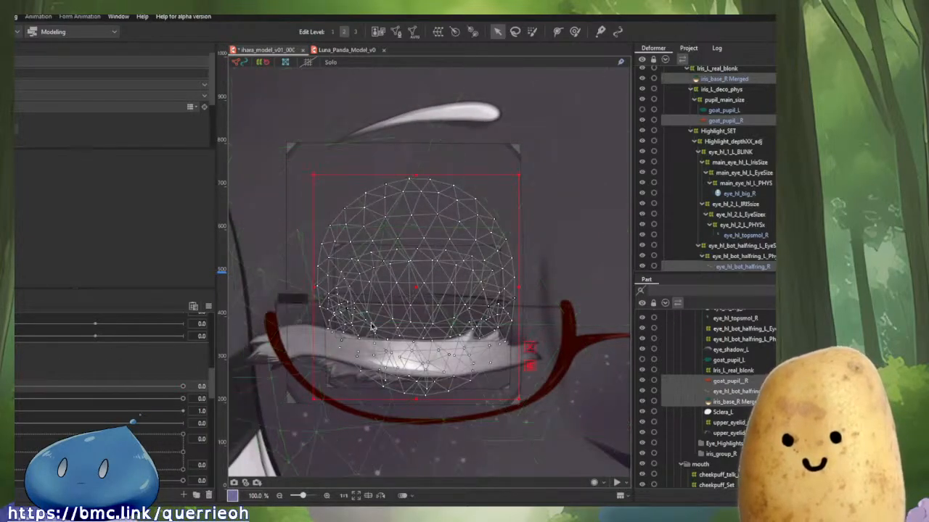
scroll(438, 281, down, 5)
scroll(438, 281, down, 2)
click(572, 147)
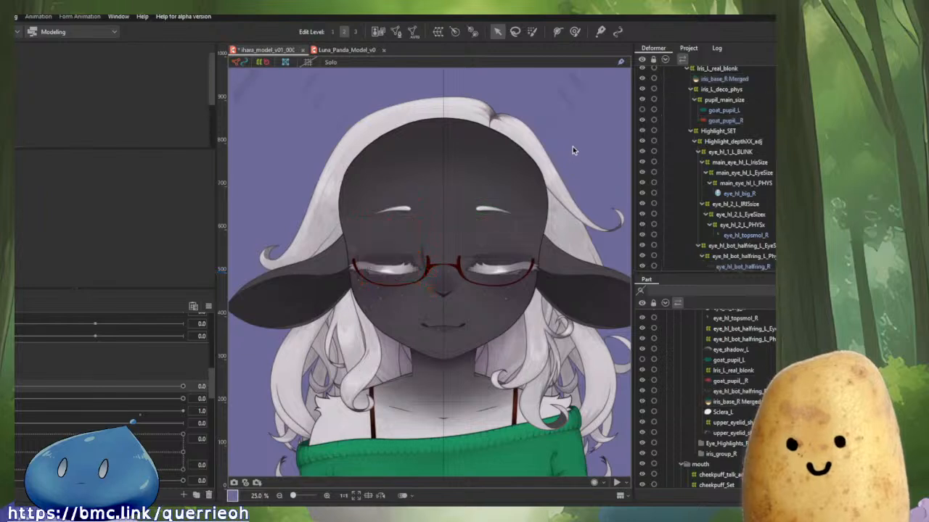
drag(18, 387, 196, 399)
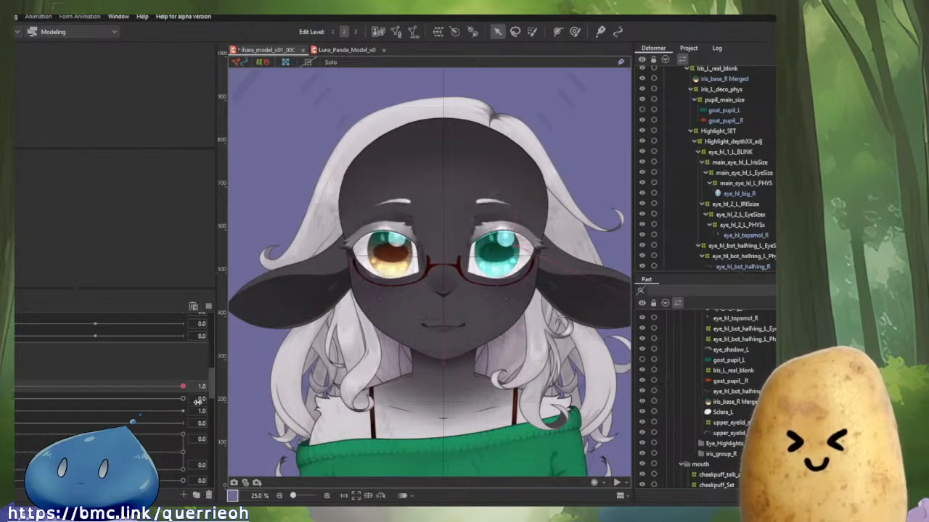
drag(18, 399, 259, 434)
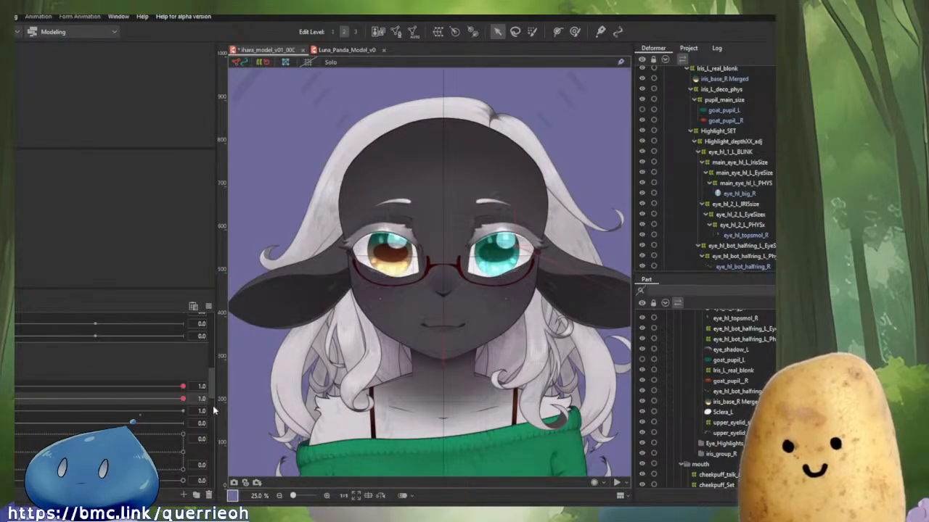
drag(183, 387, 403, 460)
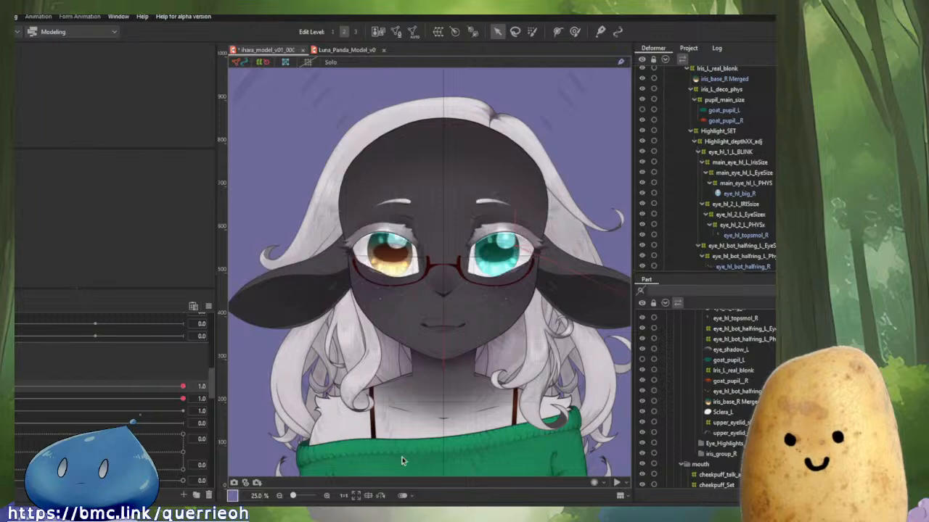
Browse the deformer hierarchy and select the Eye_Set_A_R_DUPE deformer.
scroll(483, 363, up, 2)
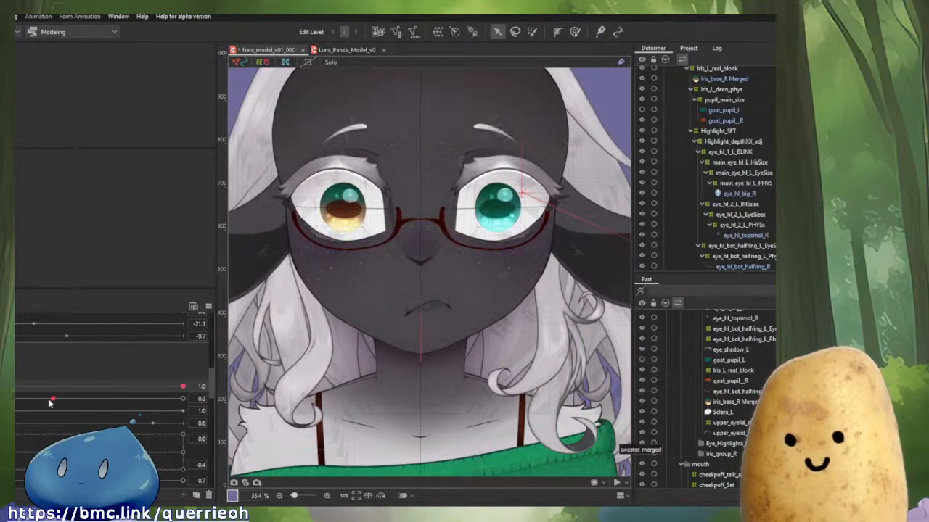
scroll(766, 147, up, 4)
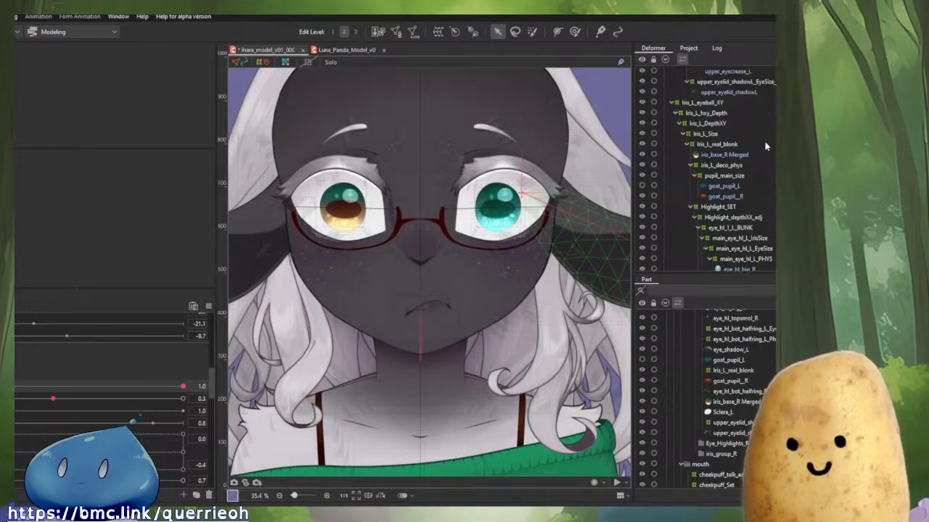
scroll(766, 146, up, 4)
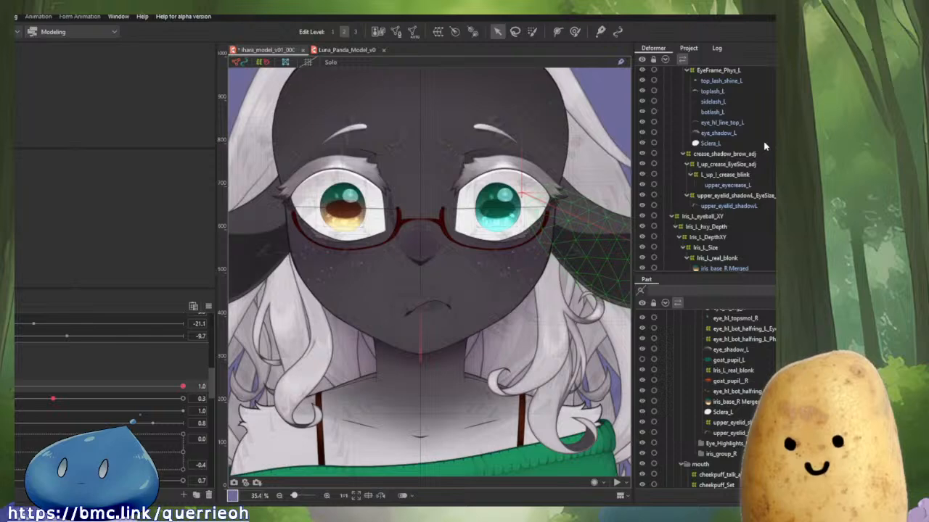
scroll(756, 143, up, 4)
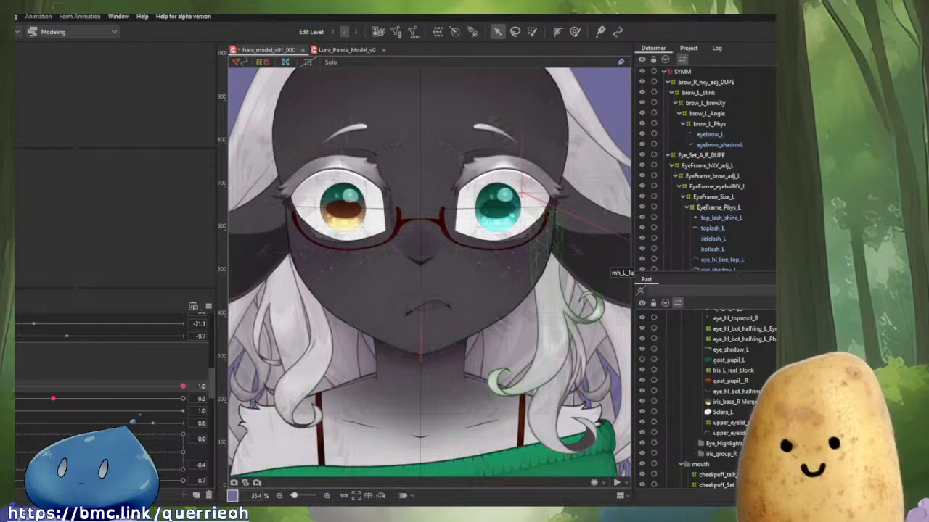
scroll(715, 174, down, 4)
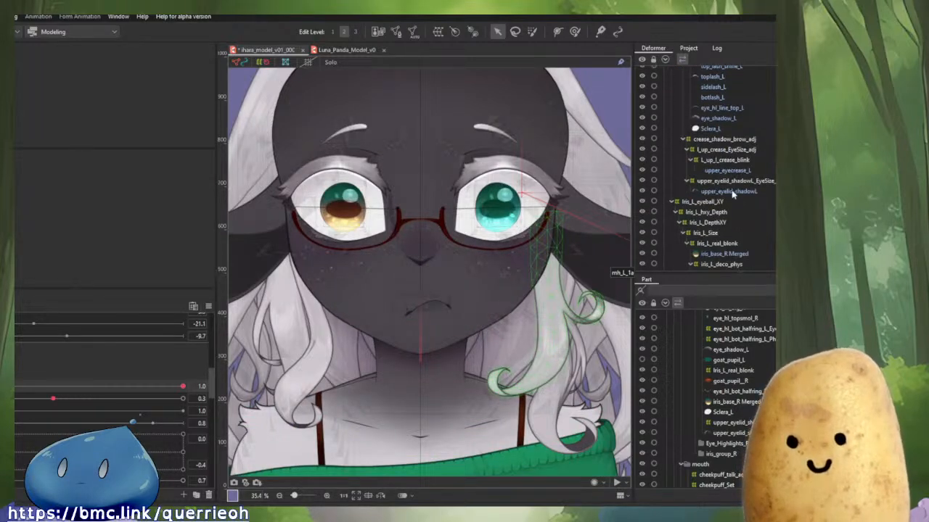
scroll(733, 192, up, 4)
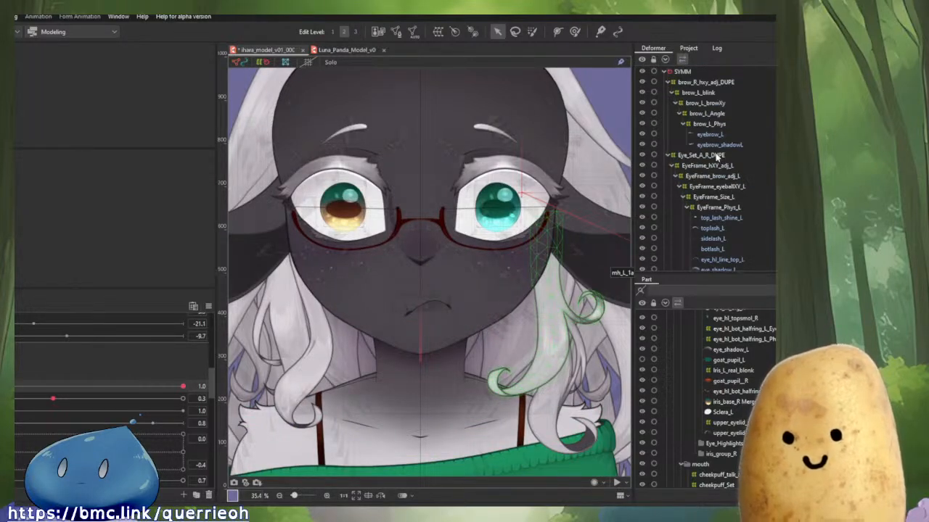
click(719, 156)
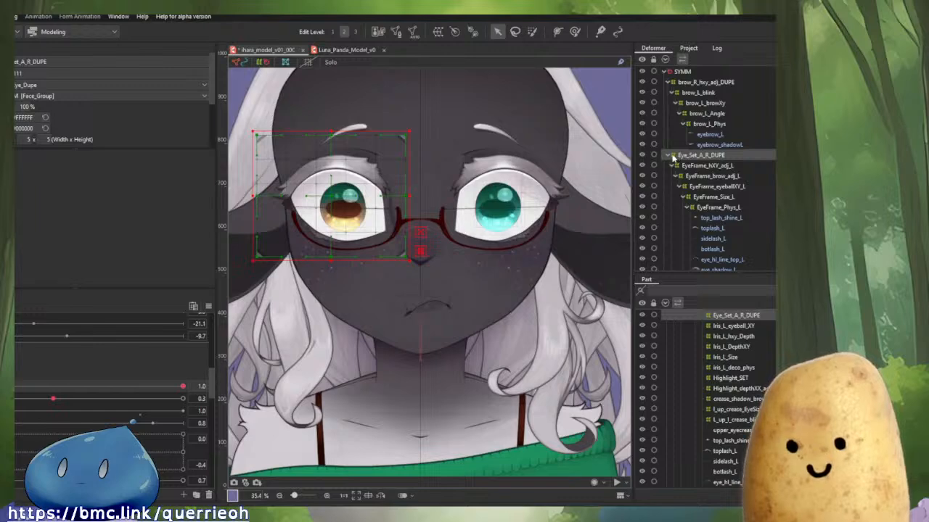
Collapse the SYMM group and select the Head_Angle_Z deformer together with all its children.
click(664, 72)
click(667, 82)
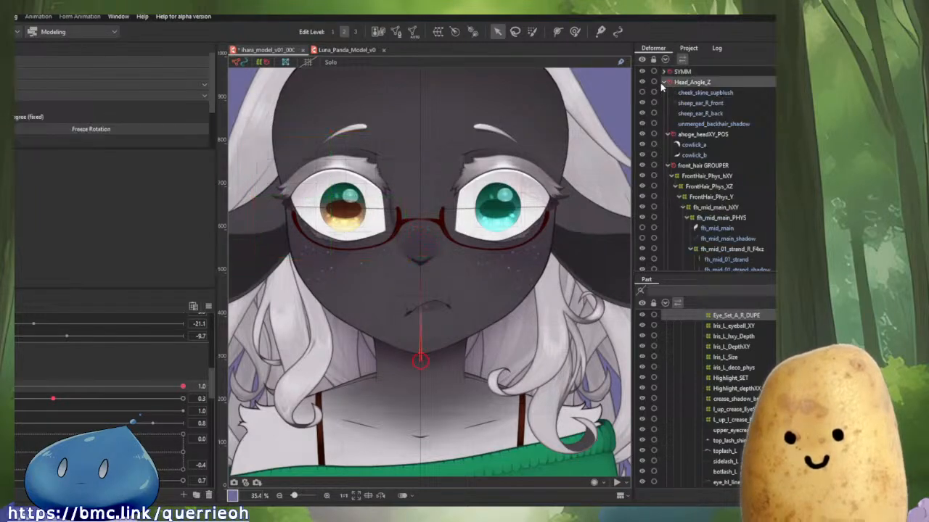
right_click(674, 82)
click(686, 83)
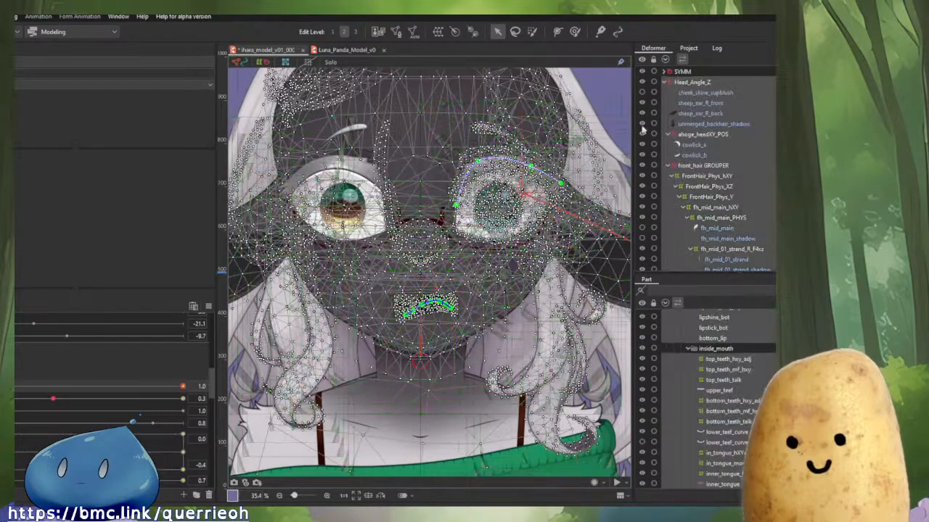
Reset all parameters to their defaults and nudge the eyeball XY parameter to check the eye tracking.
click(207, 306)
click(220, 308)
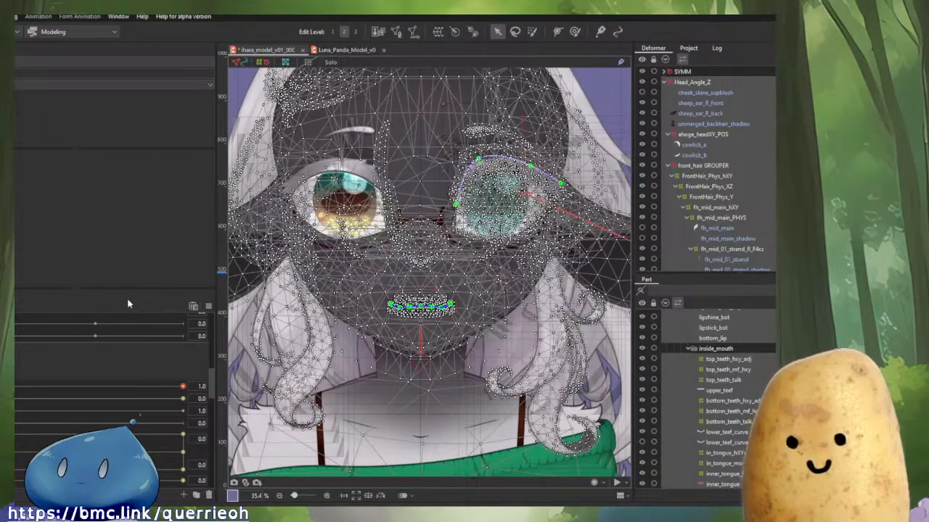
scroll(137, 412, down, 2)
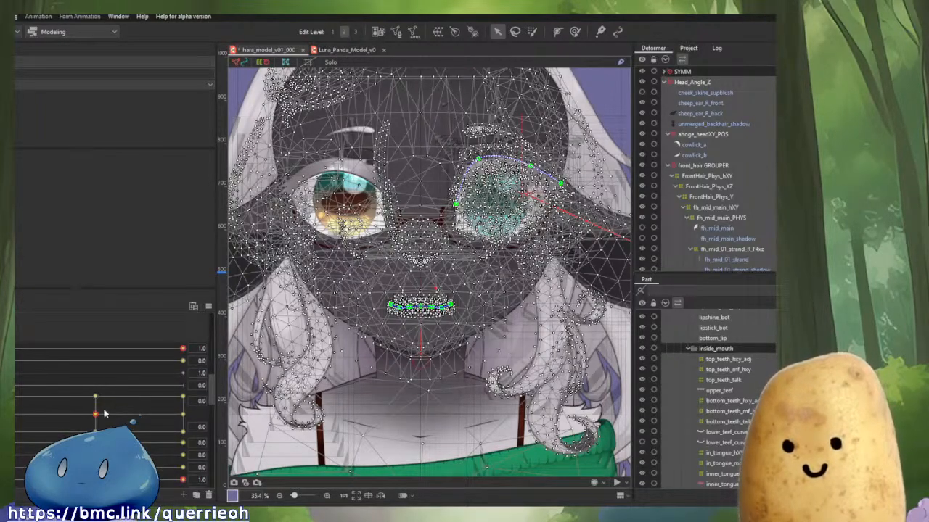
mouse_move(98, 414)
mouse_down()
mouse_move(129, 423)
mouse_move(95, 411)
mouse_move(125, 431)
mouse_move(129, 401)
mouse_move(108, 417)
mouse_move(116, 427)
mouse_move(103, 425)
mouse_up()
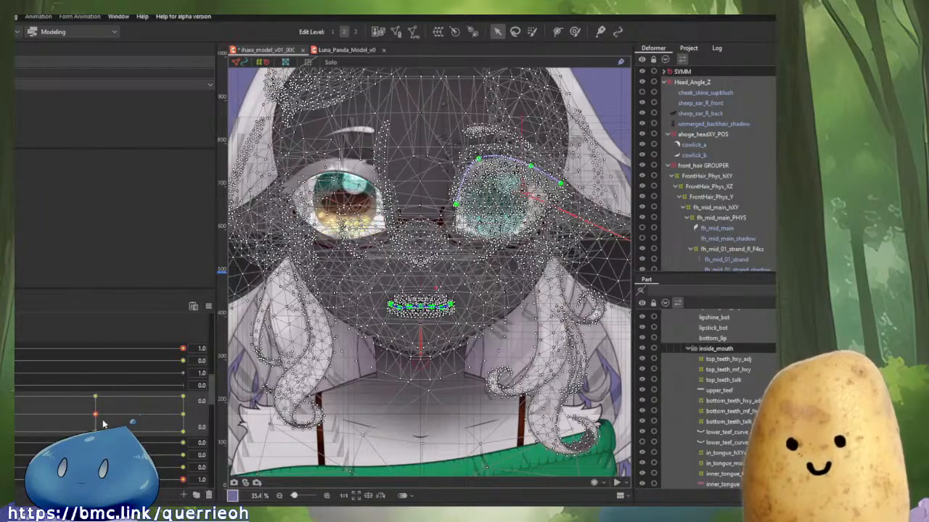
click(236, 400)
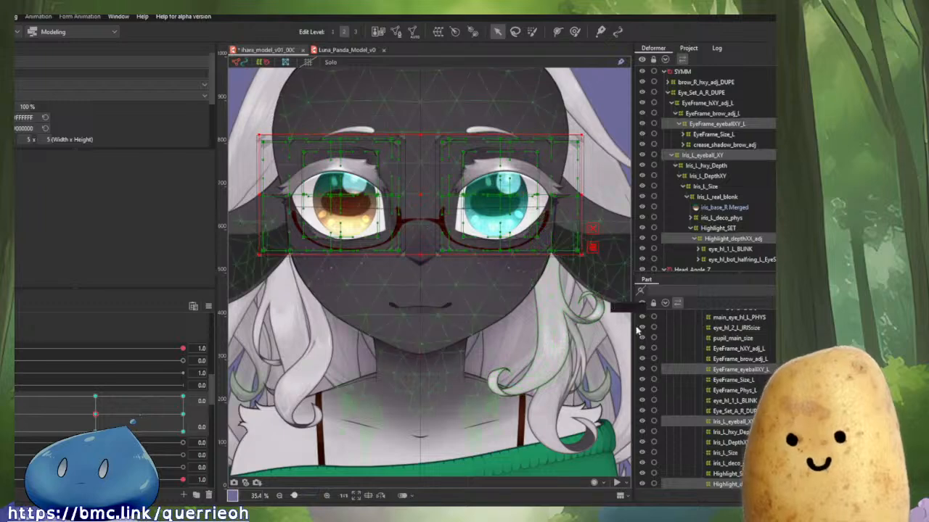
Browse the eye deformer hierarchy under Eye_Set_A_R_DUPE and select the eye_hl_1_L_BLINK highlight deformer.
scroll(747, 250, down, 1)
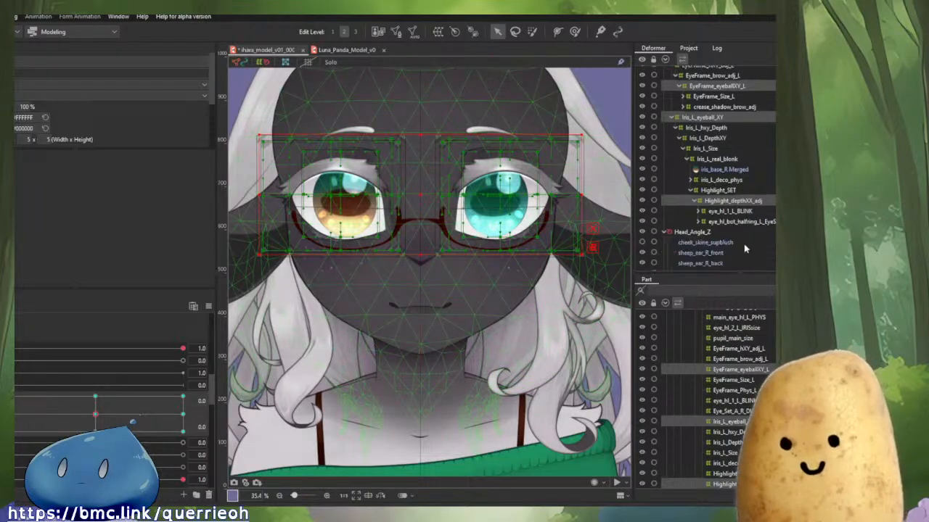
scroll(732, 229, up, 1)
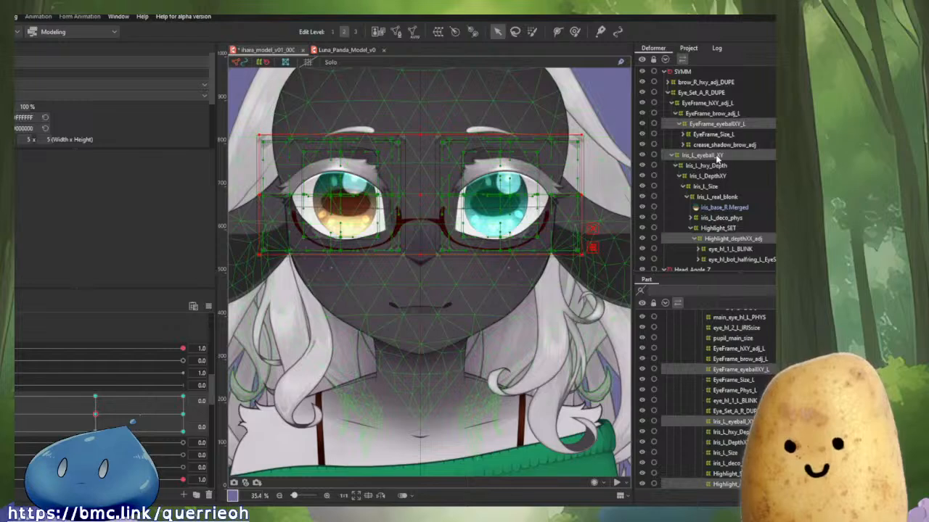
scroll(717, 158, down, 8)
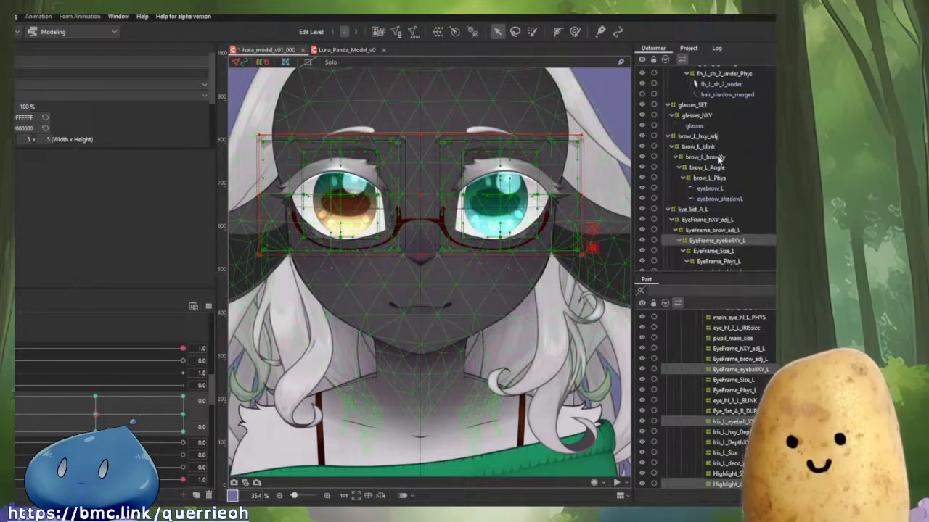
scroll(720, 167, down, 4)
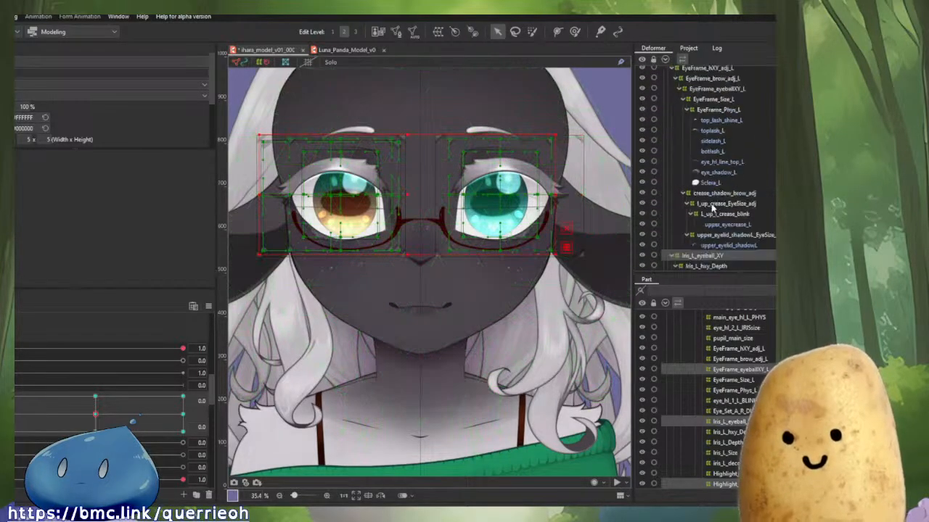
scroll(713, 210, down, 1)
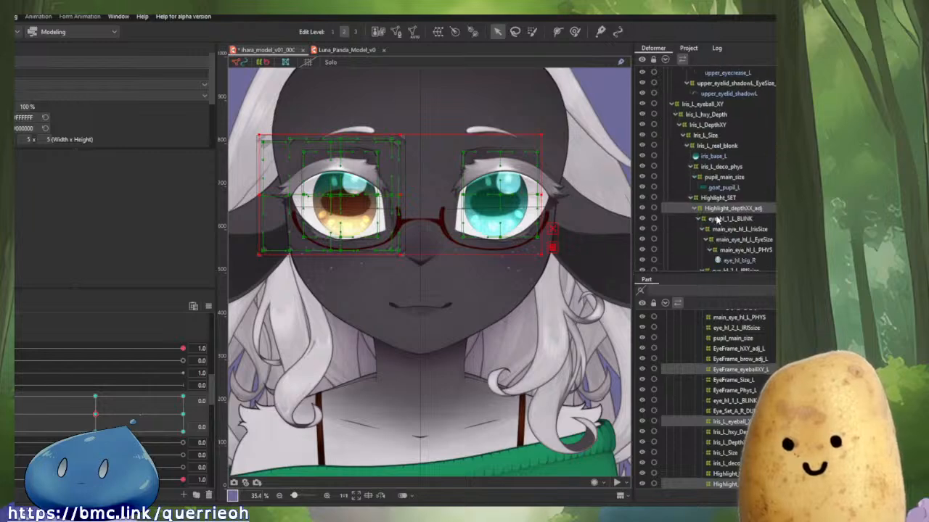
click(713, 217)
scroll(707, 210, down, 2)
scroll(707, 208, down, 15)
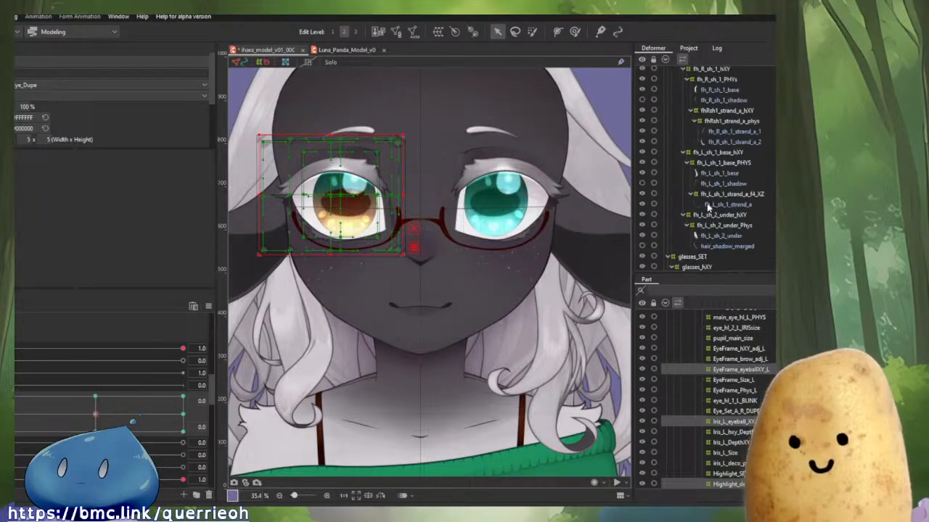
Test eye movement with the eyeball XY parameter, apply a random pose, and frame the whole model.
click(96, 414)
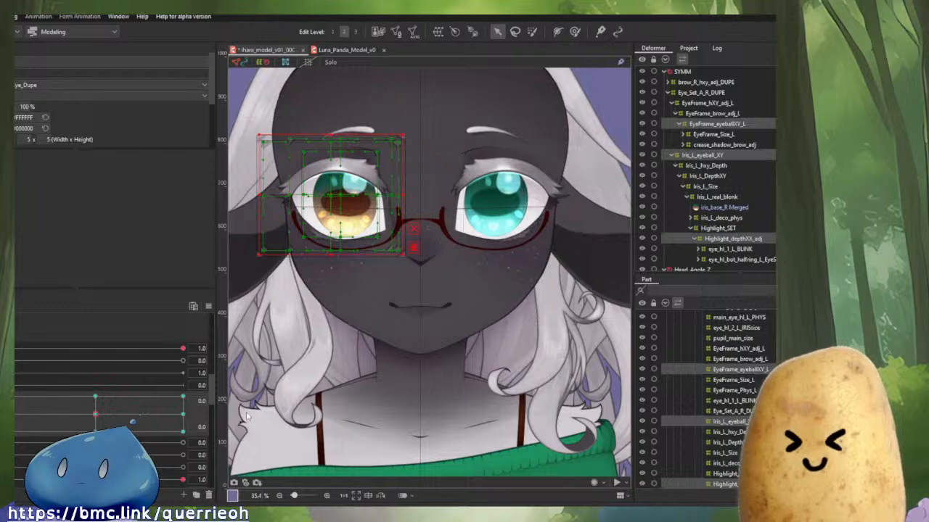
drag(86, 423, 231, 497)
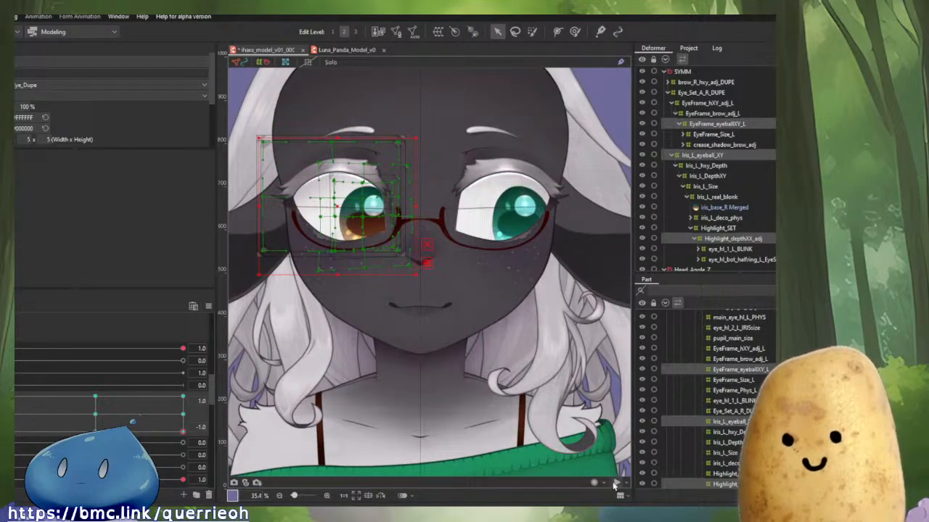
click(615, 484)
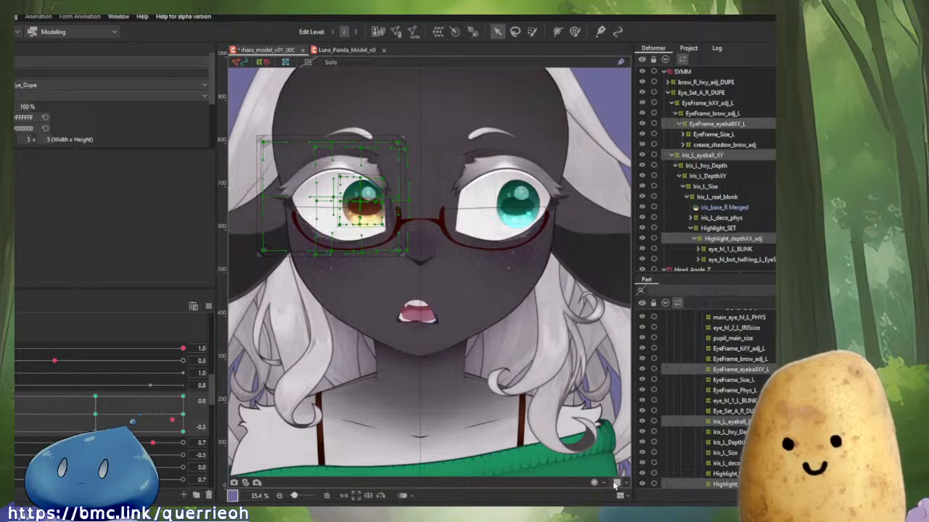
scroll(615, 484, down, 5)
click(425, 320)
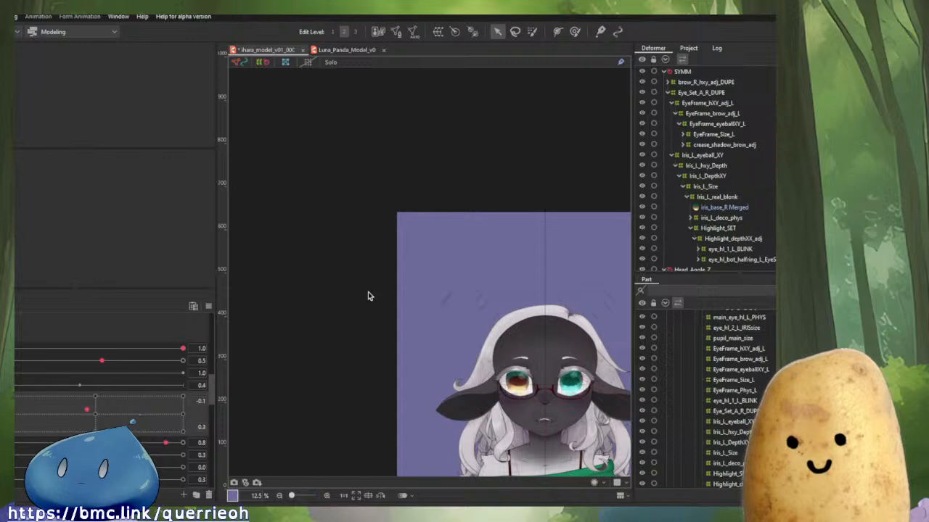
drag(570, 382, 485, 270)
scroll(484, 269, up, 2)
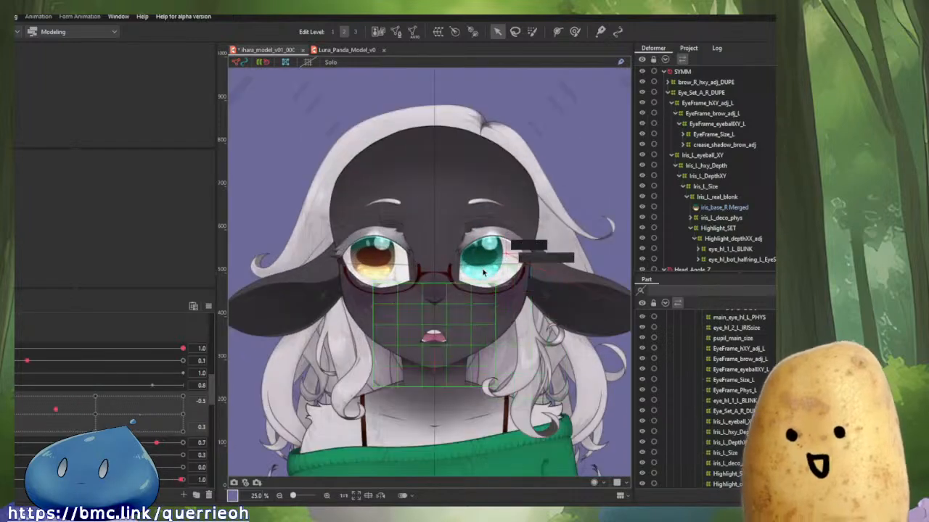
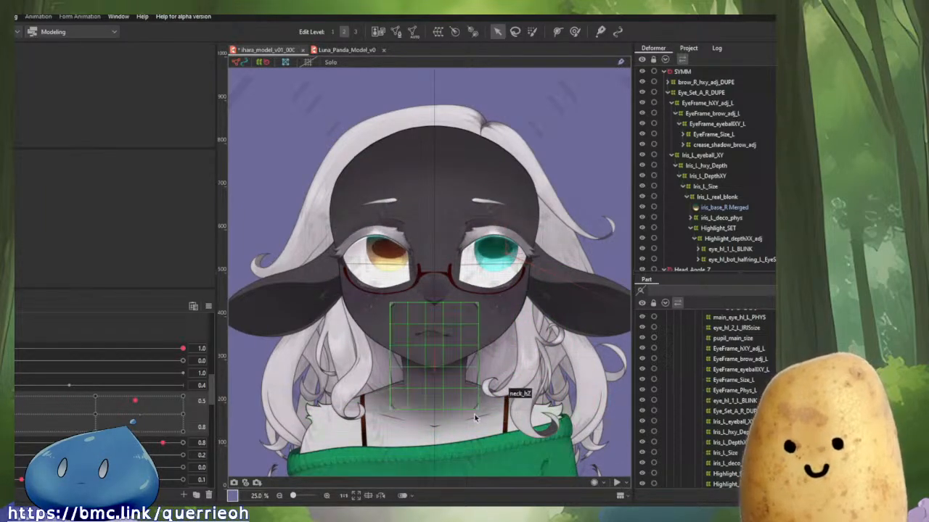
Preview the rigged model with random poses, zooming in to inspect the eyes and face.
scroll(458, 410, down, 2)
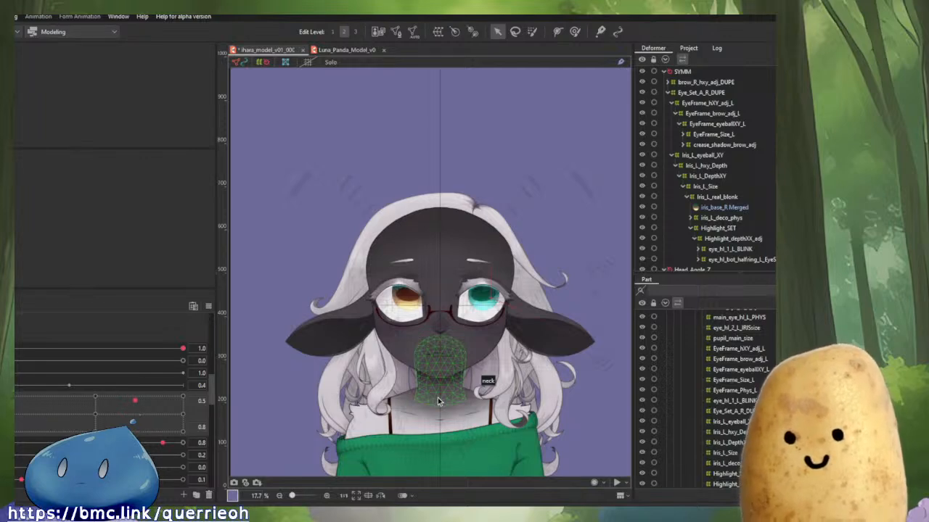
drag(469, 339, 451, 243)
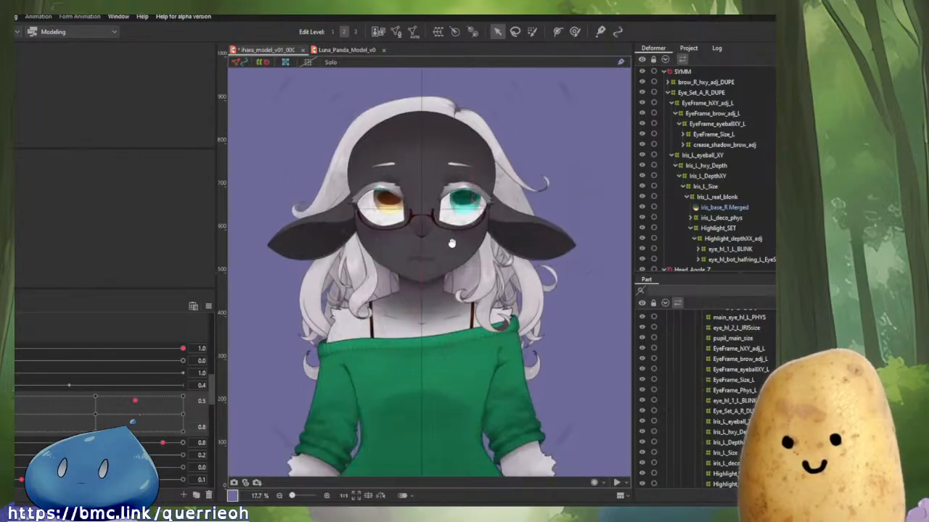
scroll(451, 243, up, 3)
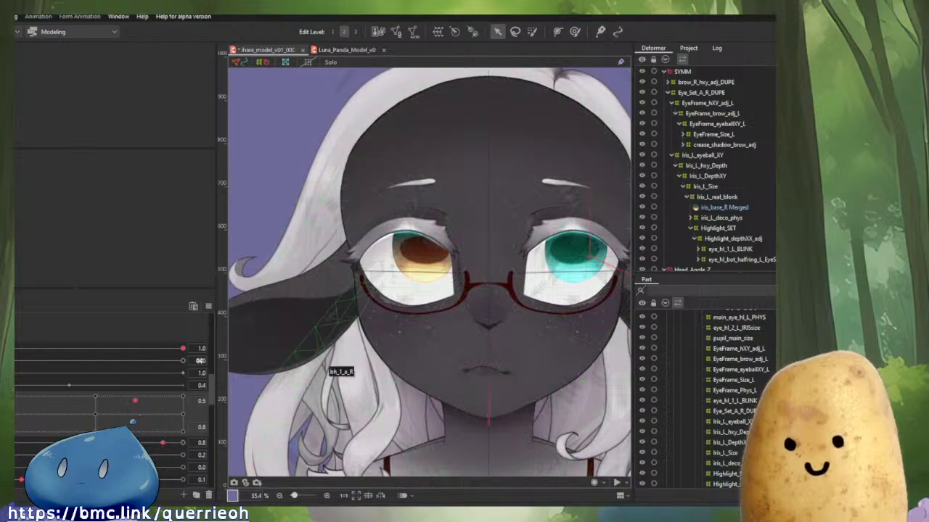
click(224, 315)
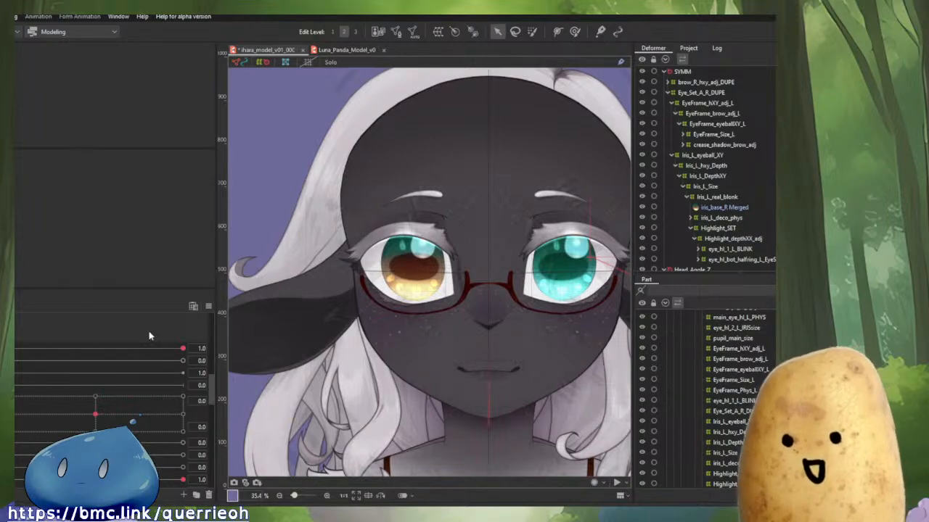
click(615, 485)
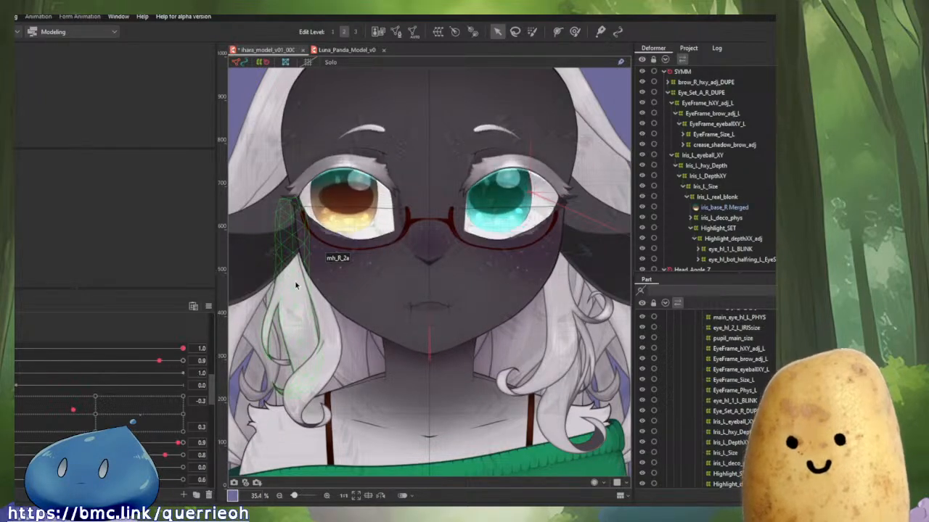
scroll(421, 335, down, 2)
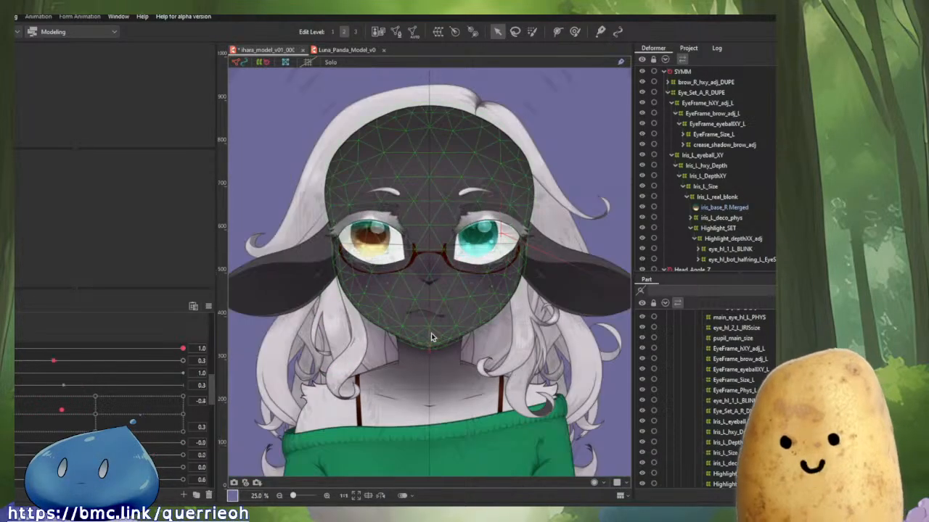
scroll(397, 244, up, 5)
scroll(396, 242, up, 2)
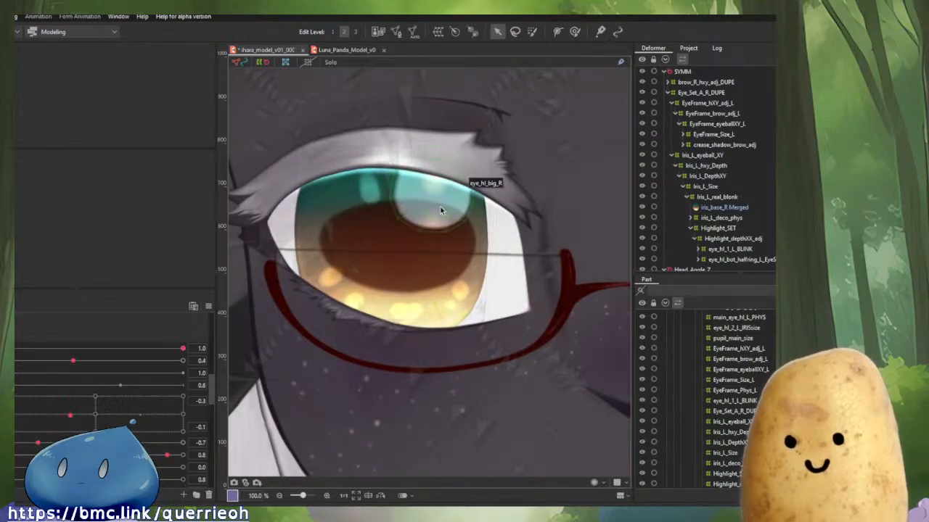
scroll(439, 210, down, 1)
scroll(440, 210, down, 3)
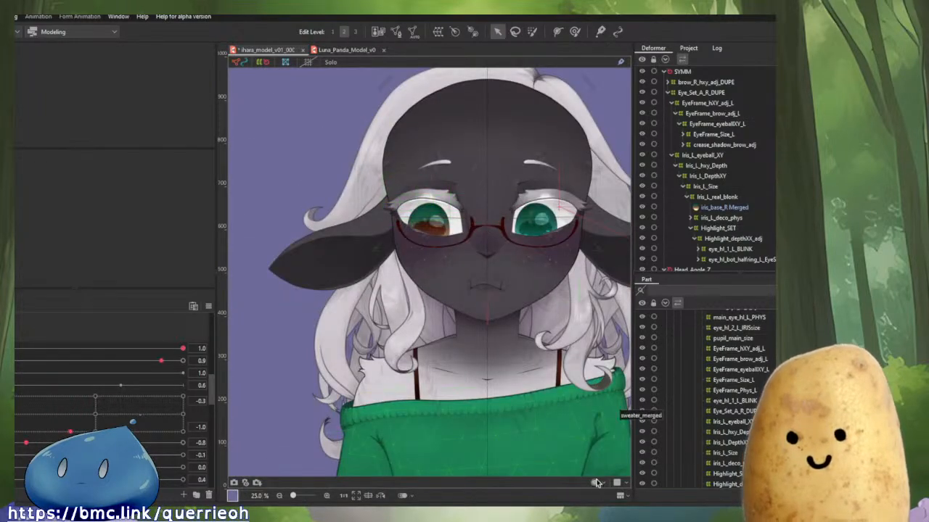
click(615, 485)
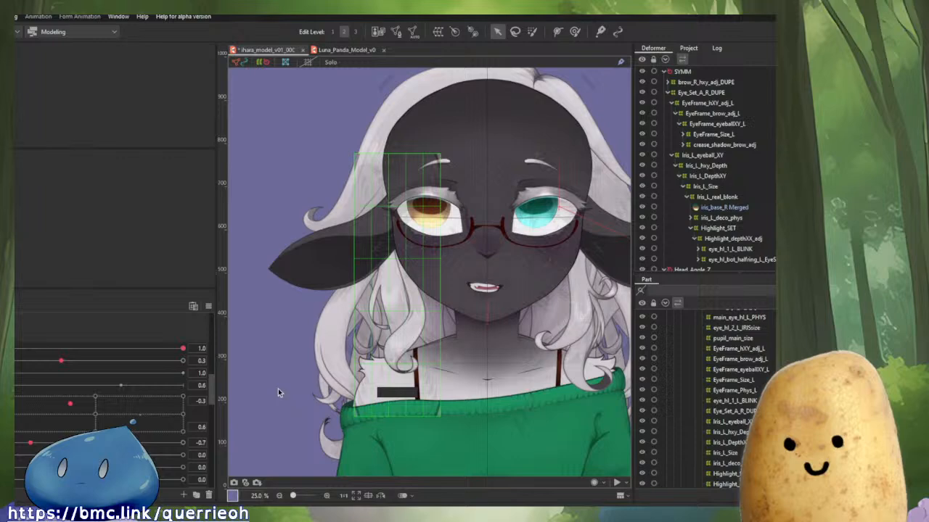
click(209, 307)
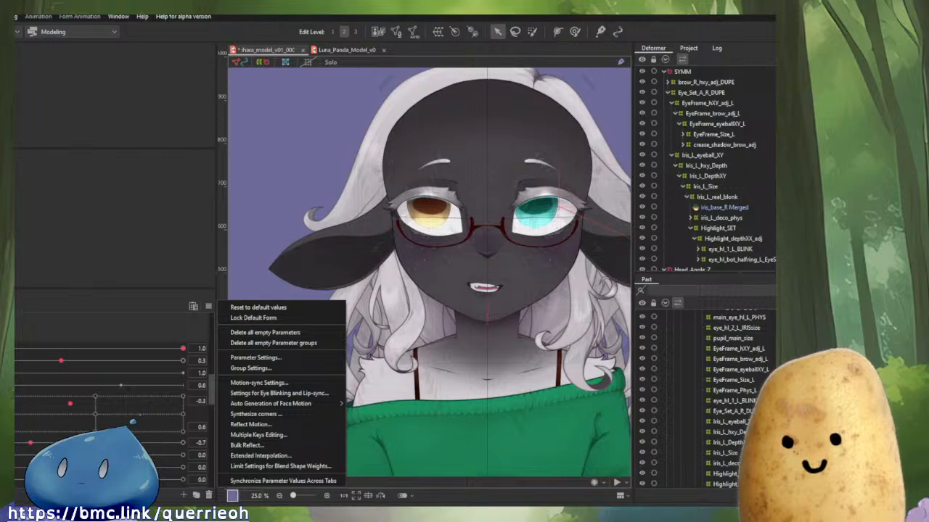
key(Escape)
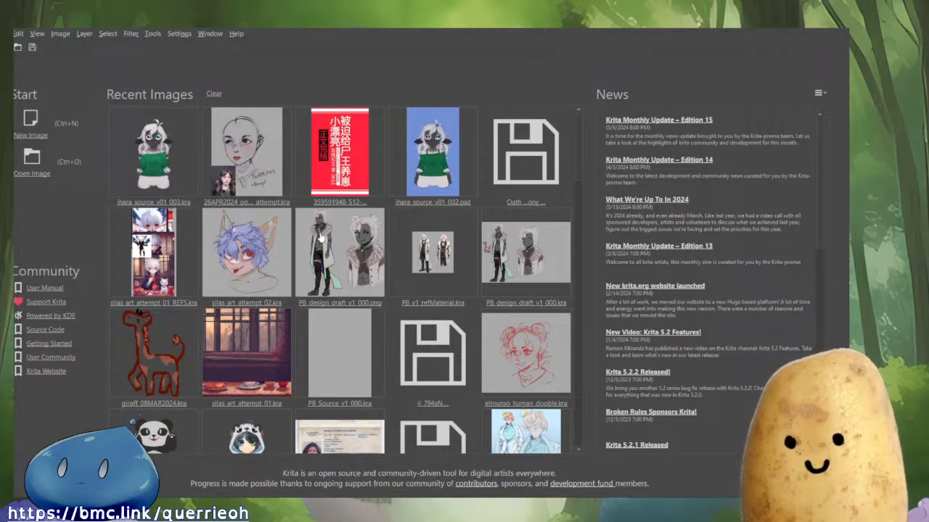
Switch to Krita and open PB_design_draft_v1_000.png from the recent images.
click(321, 237)
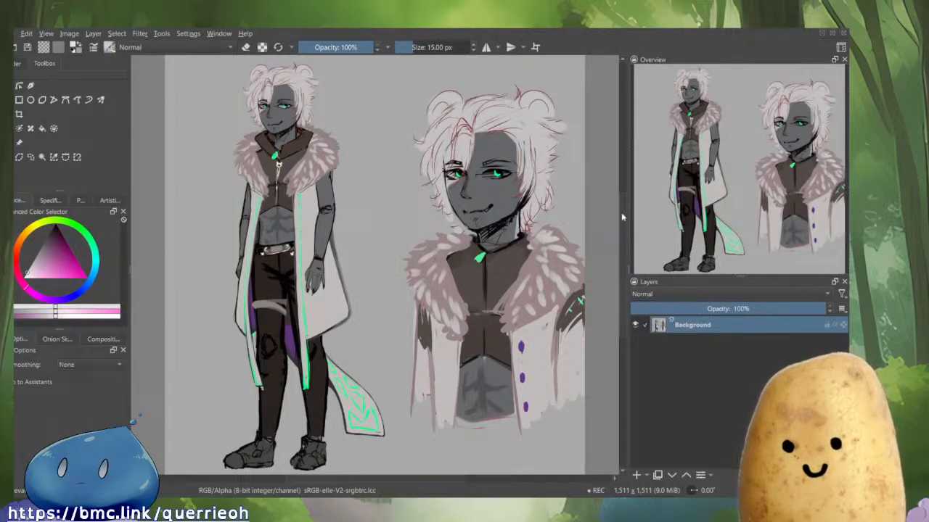
drag(636, 267, 731, 267)
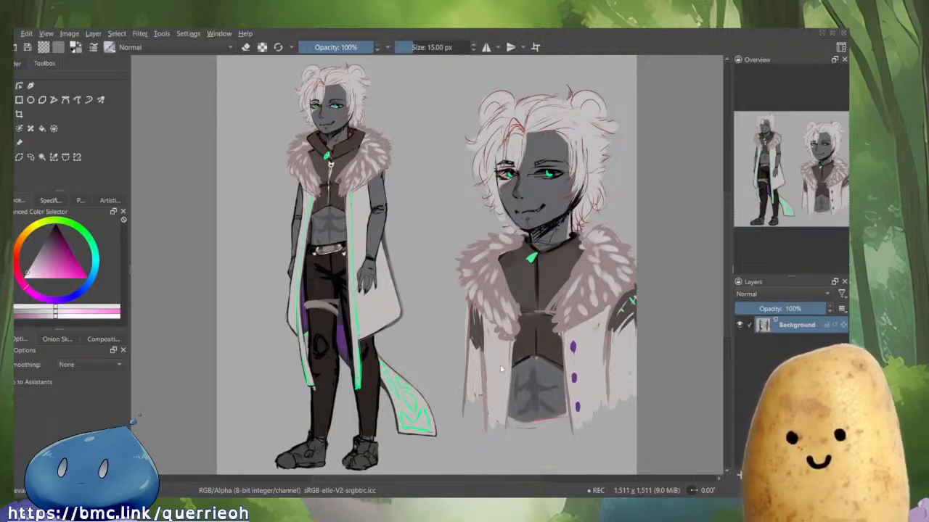
Arrange the reference image and the blank canvas as side-by-side windows, zooming the reference to the upper body.
key(ctrl+Tab)
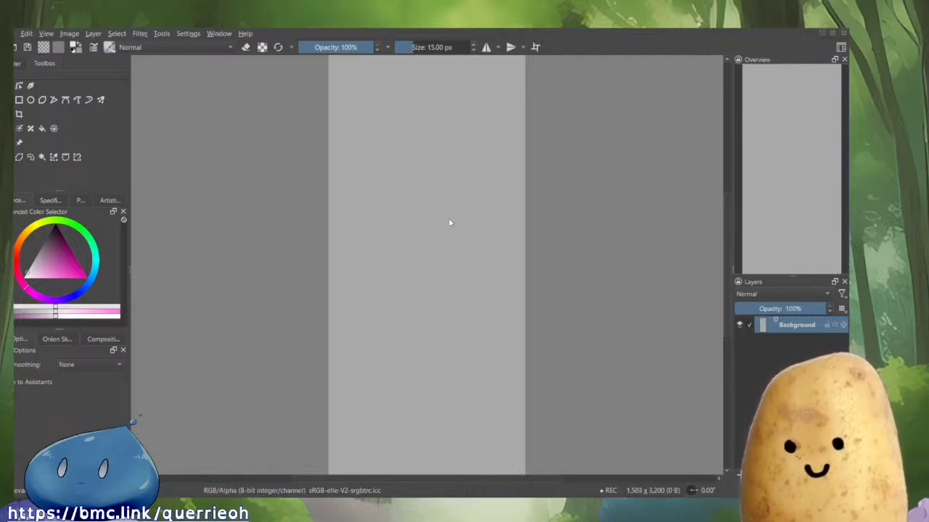
key(ctrl+z)
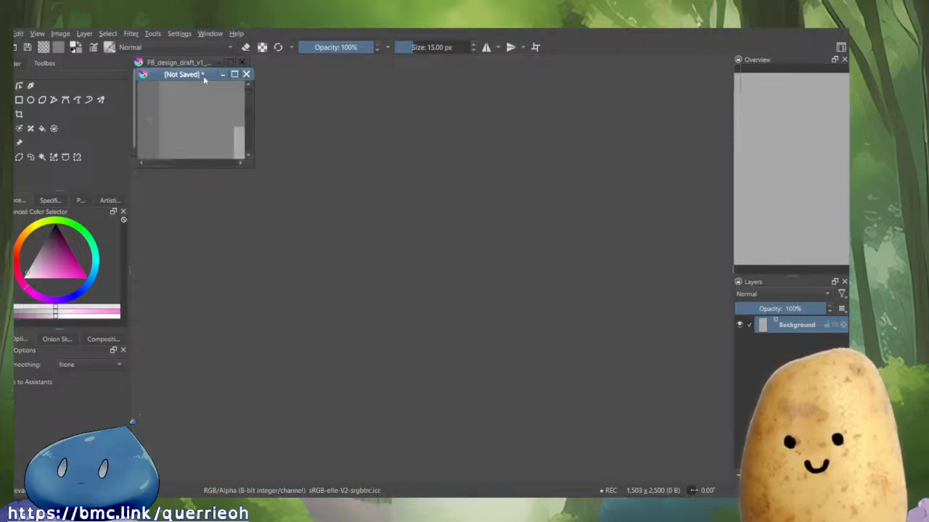
drag(203, 76, 398, 80)
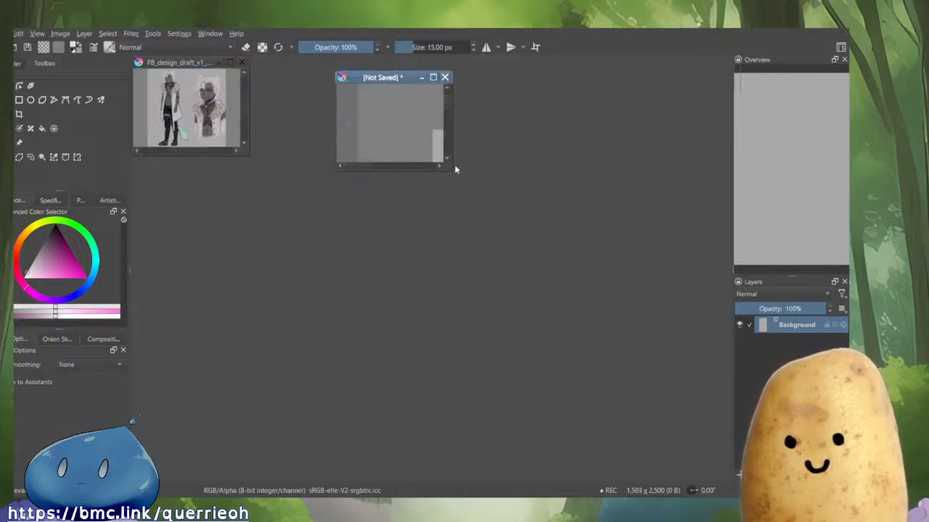
drag(451, 173, 720, 450)
drag(247, 156, 318, 396)
scroll(263, 335, up, 3)
scroll(264, 335, up, 5)
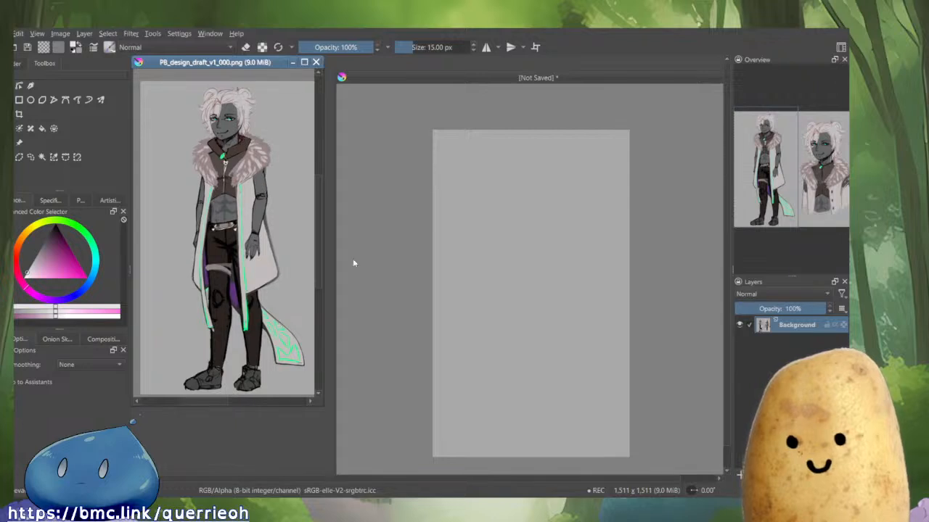
drag(318, 407, 339, 489)
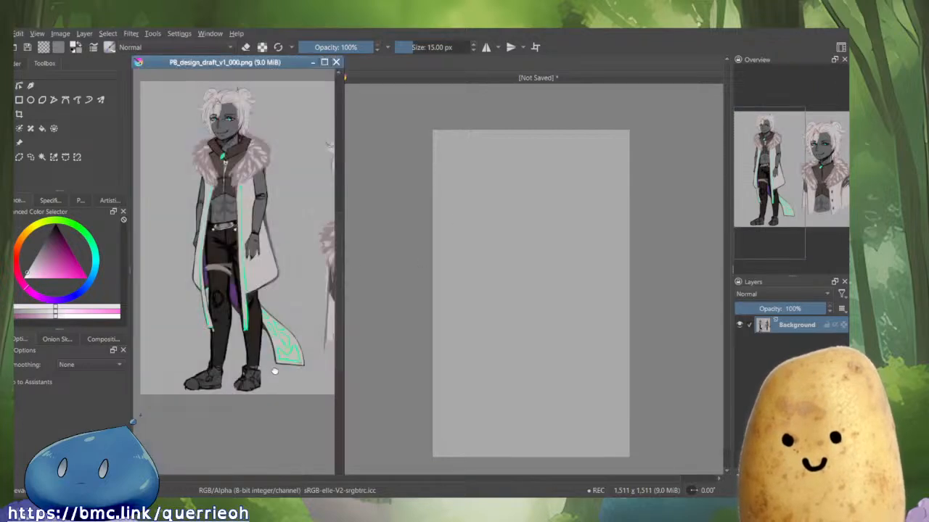
drag(275, 371, 291, 441)
scroll(251, 337, up, 3)
drag(250, 337, 281, 360)
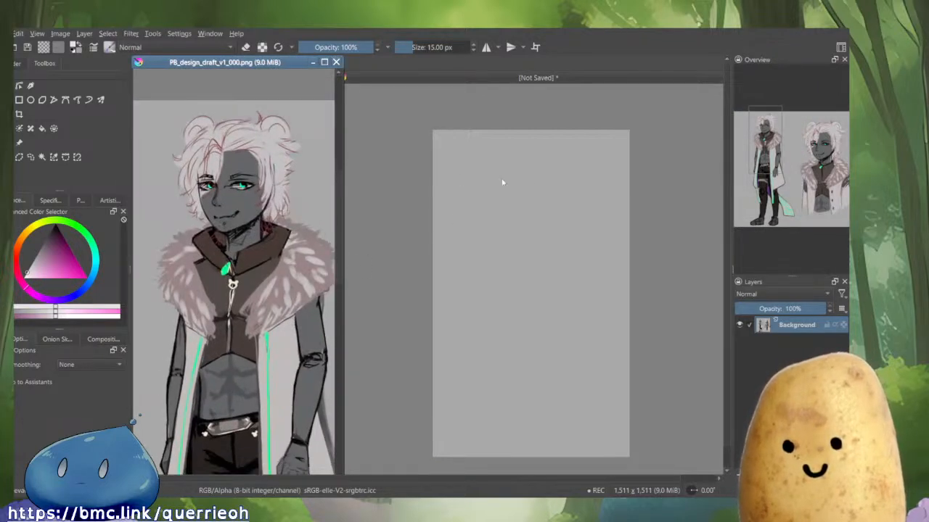
click(551, 189)
drag(539, 209, 519, 232)
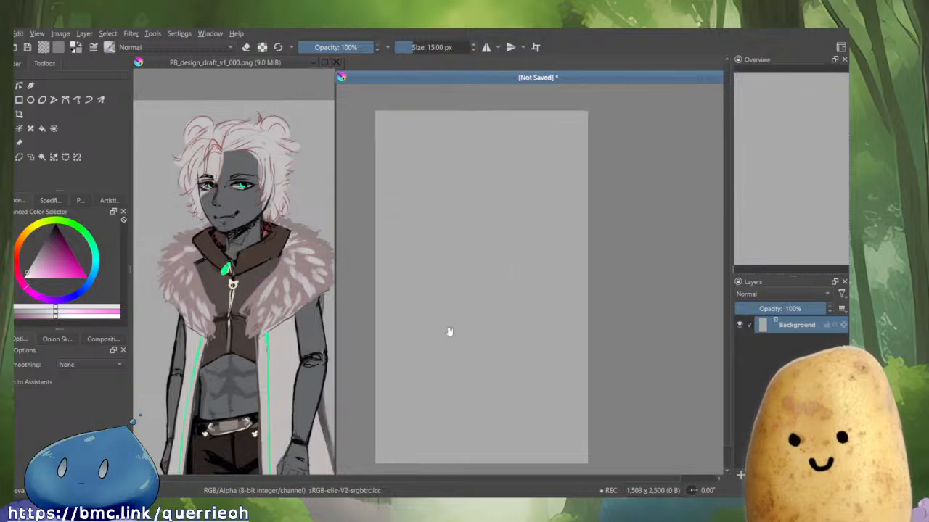
Add a new paint layer, pick a dark blue colour and sketch a circle for the head.
key(Insert)
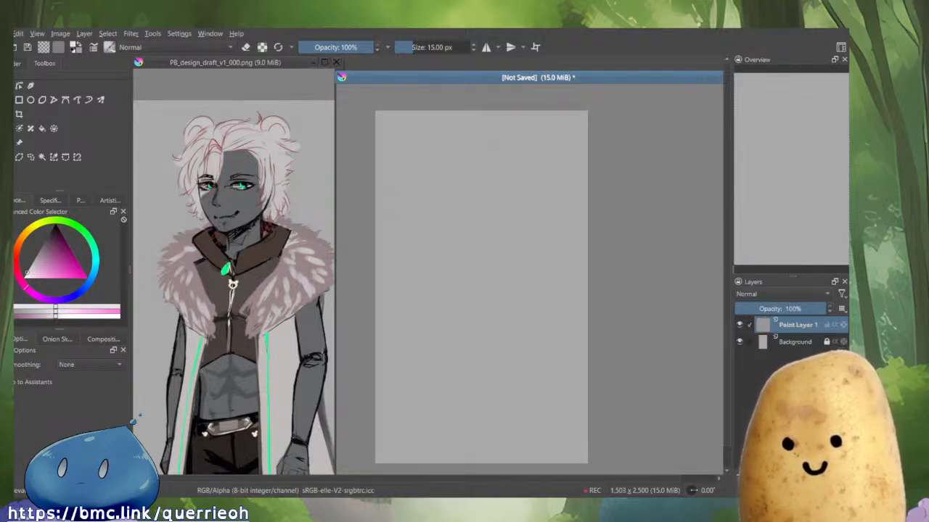
drag(486, 155, 476, 232)
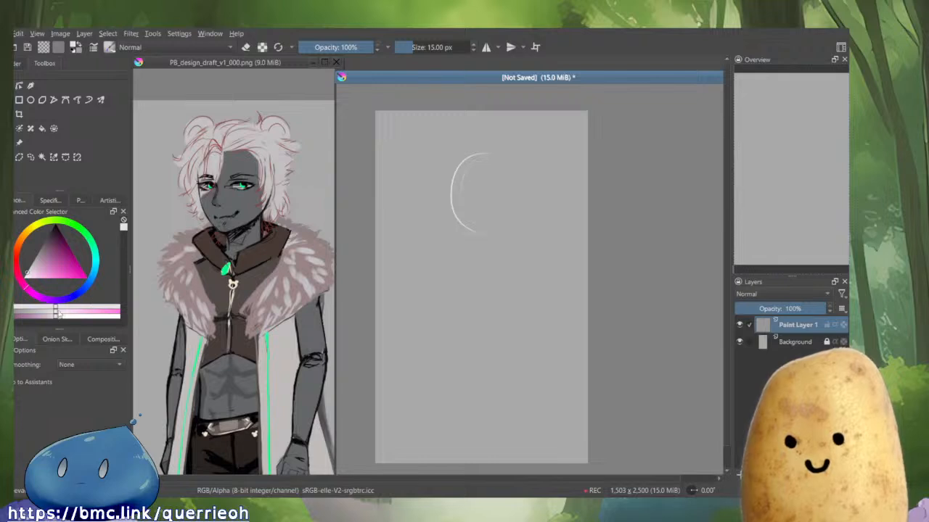
click(73, 294)
click(63, 252)
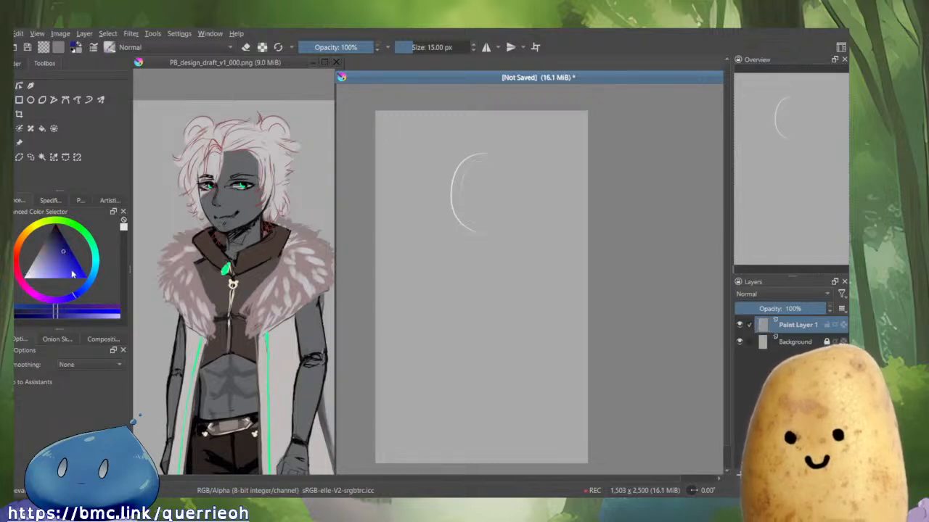
mouse_move(485, 145)
mouse_down()
mouse_move(450, 230)
mouse_move(516, 194)
mouse_move(522, 218)
mouse_up()
mouse_move(427, 207)
mouse_down()
mouse_move(513, 222)
mouse_move(521, 206)
mouse_up()
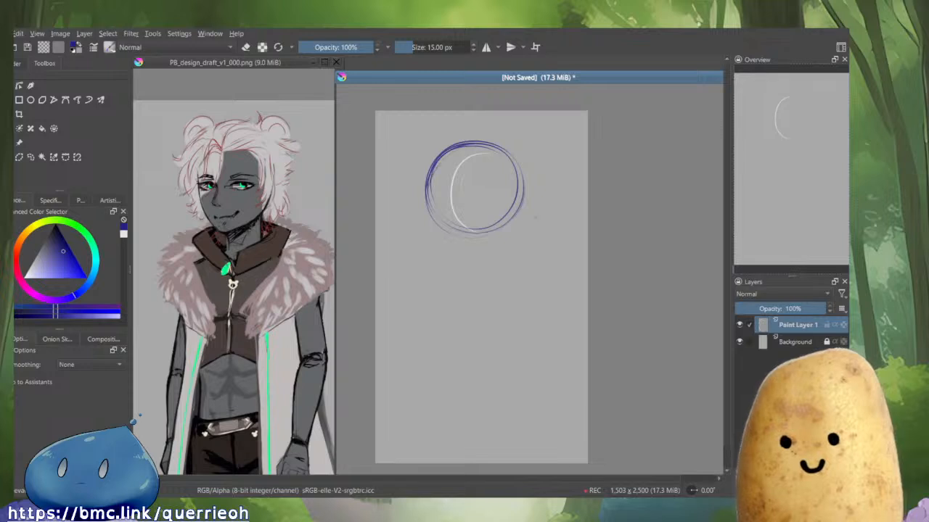
Draw horizontal and vertical guide lines across the head circle.
drag(425, 189, 518, 188)
key(ctrl+z)
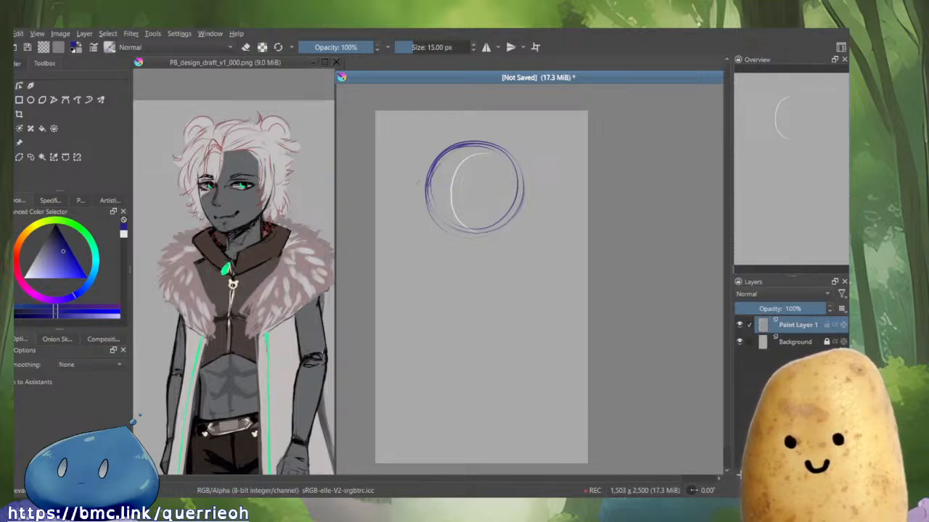
drag(426, 192, 516, 192)
key(ctrl+z)
drag(428, 198, 506, 193)
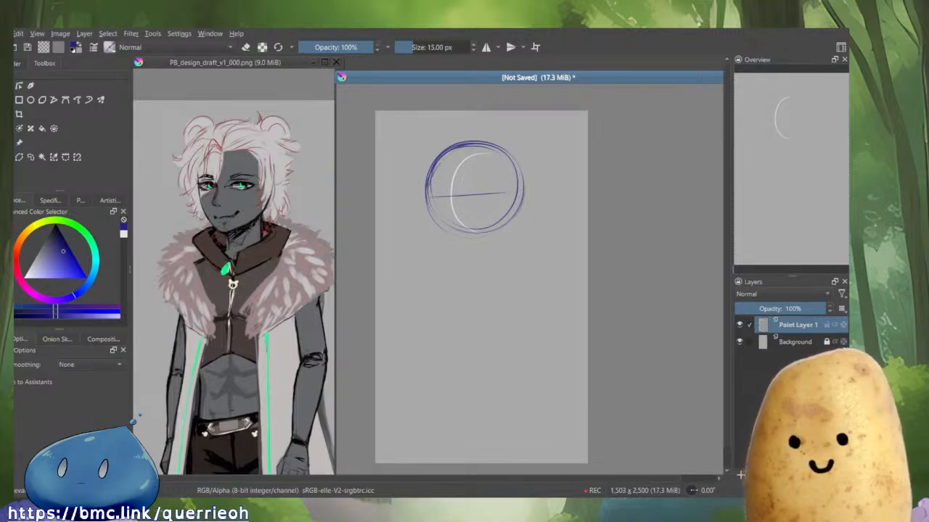
mouse_move(467, 151)
mouse_down()
mouse_move(471, 229)
mouse_move(484, 245)
mouse_up()
Sketch a tapered torso shape below the head, referencing the full-body design.
mouse_move(273, 346)
mouse_down()
mouse_move(315, 429)
mouse_move(283, 343)
mouse_move(298, 369)
mouse_up()
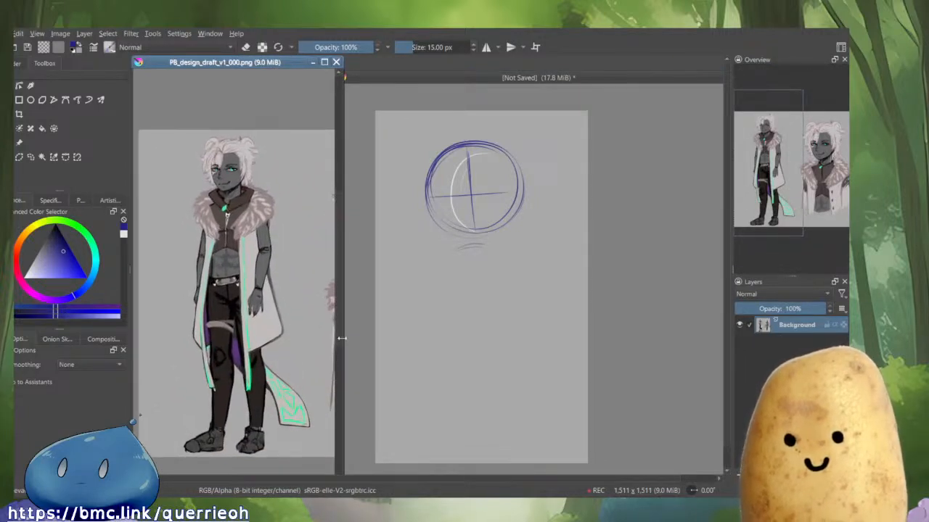
click(452, 259)
mouse_move(455, 251)
mouse_down()
mouse_move(499, 251)
mouse_move(488, 286)
mouse_move(457, 287)
mouse_move(464, 300)
mouse_move(485, 297)
mouse_up()
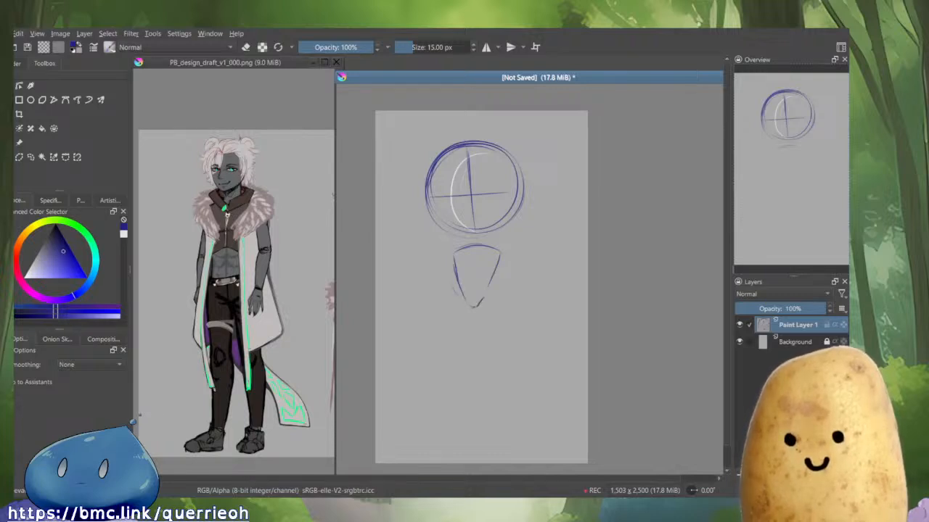
drag(498, 264, 474, 305)
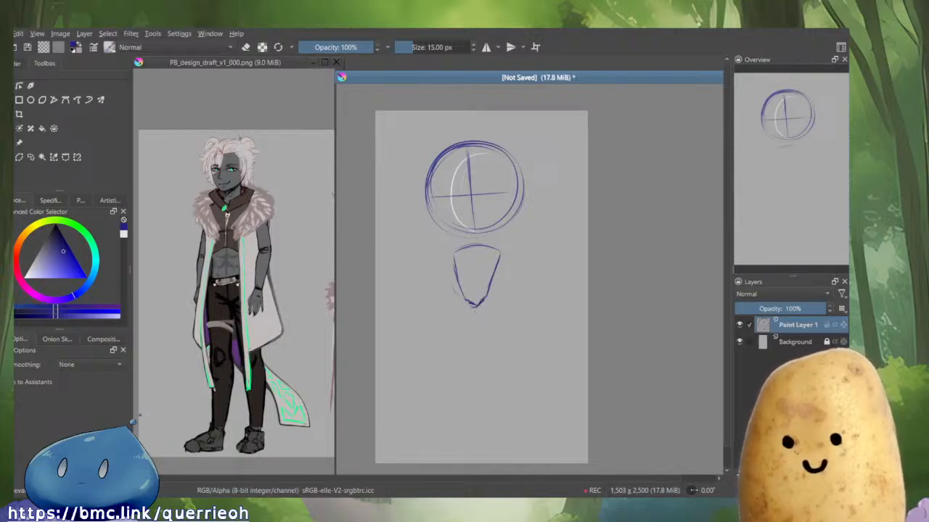
key(e)
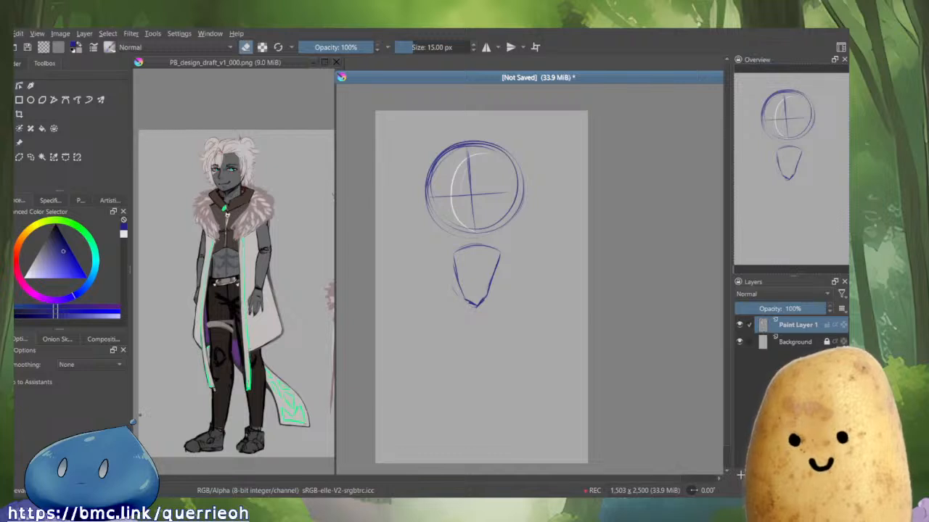
key(e)
drag(498, 265, 482, 299)
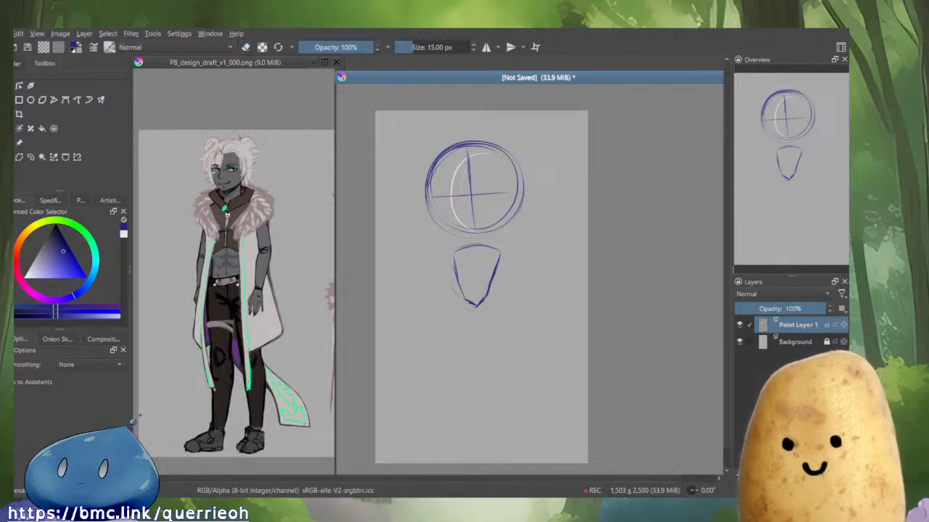
mouse_move(452, 251)
mouse_down()
mouse_move(466, 301)
mouse_move(492, 310)
mouse_move(462, 321)
mouse_move(457, 357)
mouse_up()
Sketch the hips and upper leg lines below the torso, toggling the eraser to fix strokes.
key(e)
key(e)
mouse_move(473, 310)
mouse_down()
mouse_move(461, 354)
mouse_move(474, 330)
mouse_move(473, 360)
mouse_up()
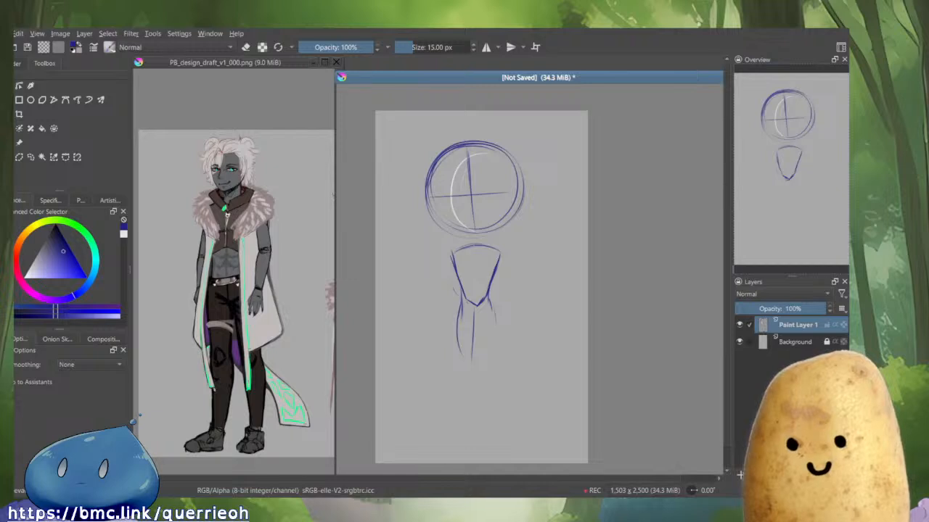
drag(475, 255, 486, 346)
drag(486, 296, 493, 333)
mouse_move(493, 283)
mouse_down()
mouse_move(488, 307)
mouse_move(490, 285)
mouse_move(484, 301)
mouse_move(460, 302)
mouse_move(467, 290)
mouse_up()
key(e)
key(e)
drag(465, 286, 489, 284)
mouse_move(455, 252)
mouse_down()
mouse_move(494, 248)
mouse_move(461, 278)
mouse_up()
drag(469, 264, 461, 277)
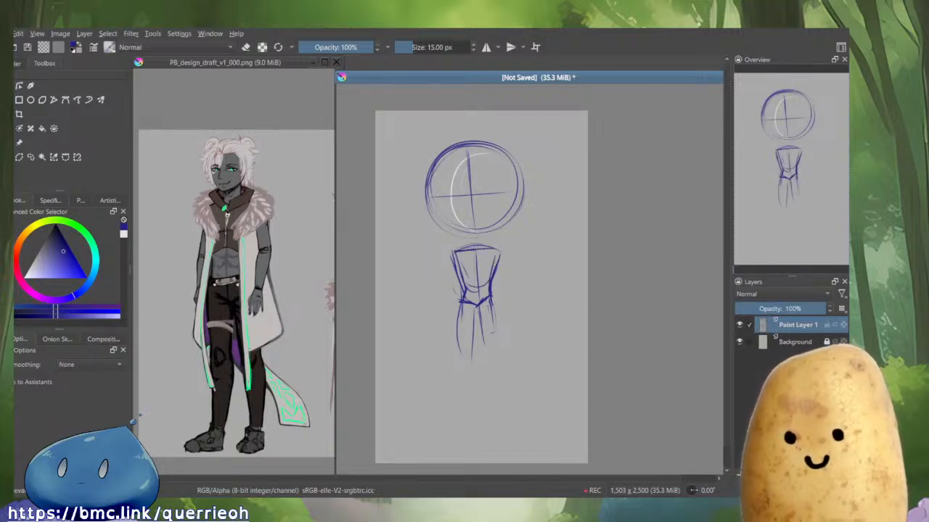
Extend both leg lines downward from the hips, erasing and redrawing stray strokes.
drag(492, 264, 504, 355)
drag(461, 303, 457, 332)
drag(458, 334, 455, 347)
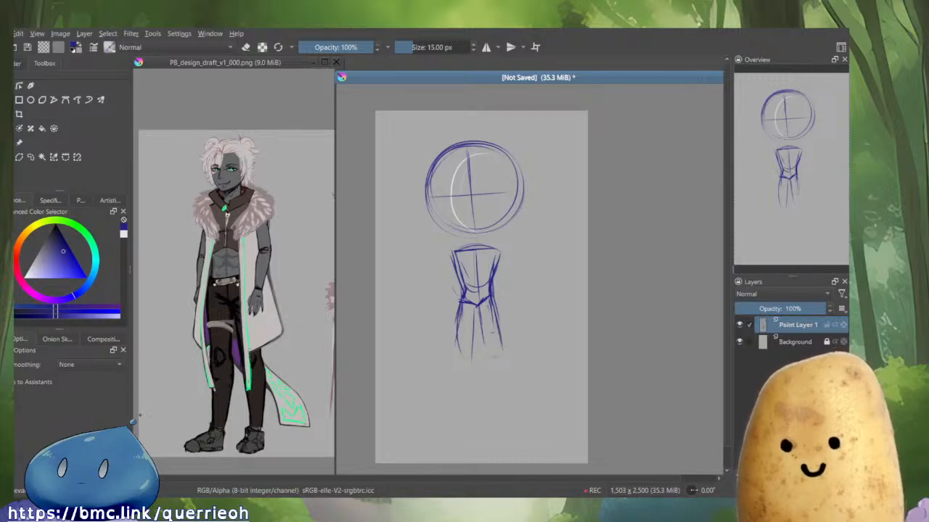
drag(462, 305, 459, 354)
drag(478, 303, 476, 342)
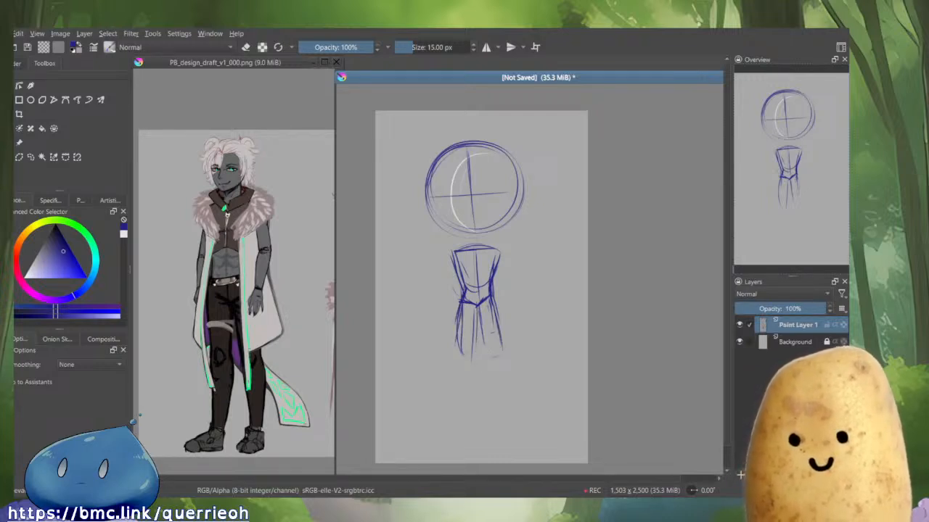
drag(461, 305, 459, 352)
key(e)
drag(460, 281, 457, 347)
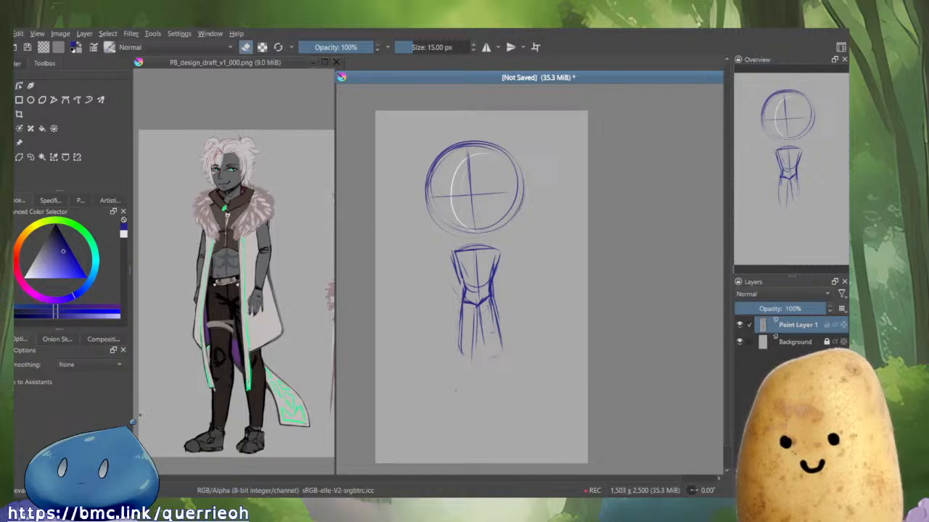
Sketch the knees, lower legs and both feet at the bottom of the figure.
key(e)
mouse_move(479, 318)
mouse_down()
mouse_move(465, 356)
mouse_move(492, 345)
mouse_move(499, 377)
mouse_up()
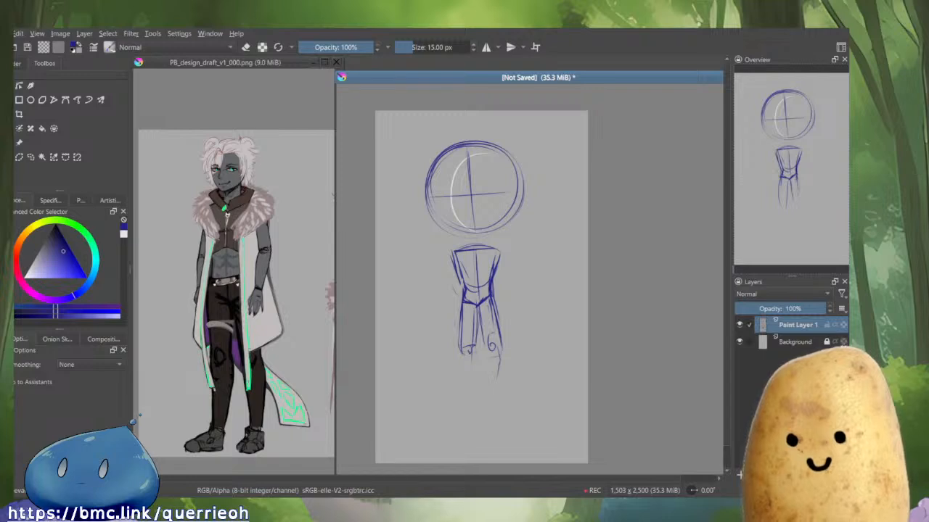
drag(476, 303, 462, 364)
drag(462, 318, 458, 379)
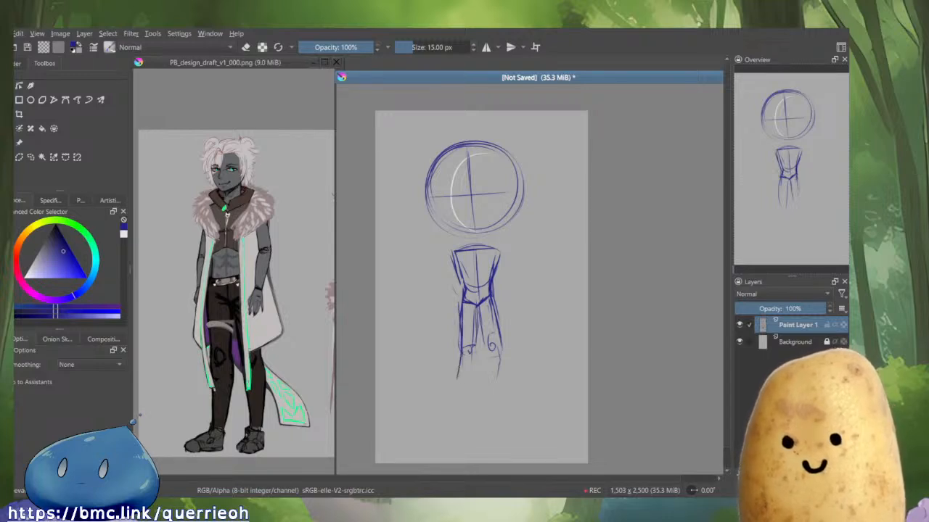
drag(476, 339, 475, 387)
mouse_move(476, 355)
mouse_down()
mouse_move(470, 394)
mouse_move(450, 394)
mouse_move(469, 397)
mouse_move(464, 376)
mouse_up()
drag(466, 378, 475, 405)
mouse_move(486, 341)
mouse_down()
mouse_move(489, 361)
mouse_move(499, 348)
mouse_up()
mouse_move(497, 338)
mouse_down()
mouse_move(507, 374)
mouse_move(497, 394)
mouse_move(528, 399)
mouse_up()
drag(494, 372, 527, 392)
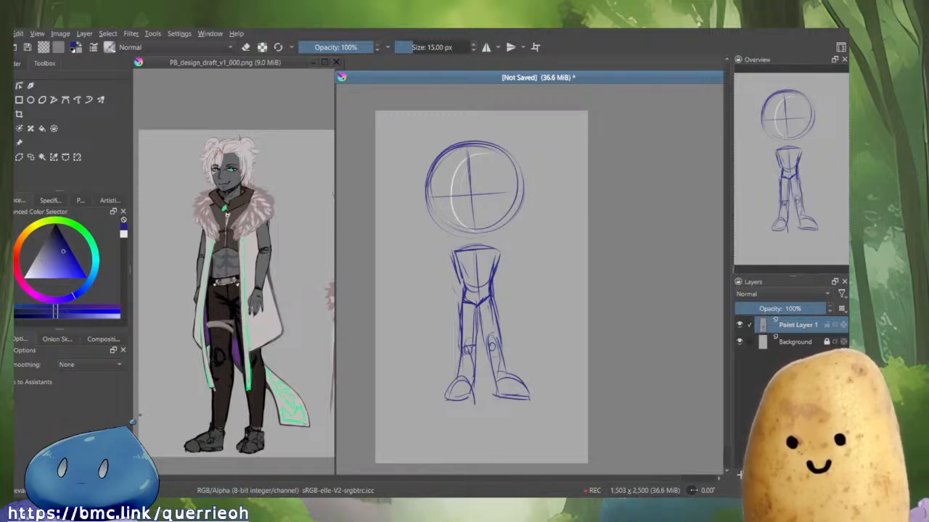
Sketch rough arm lines along both sides of the torso.
drag(454, 250, 454, 298)
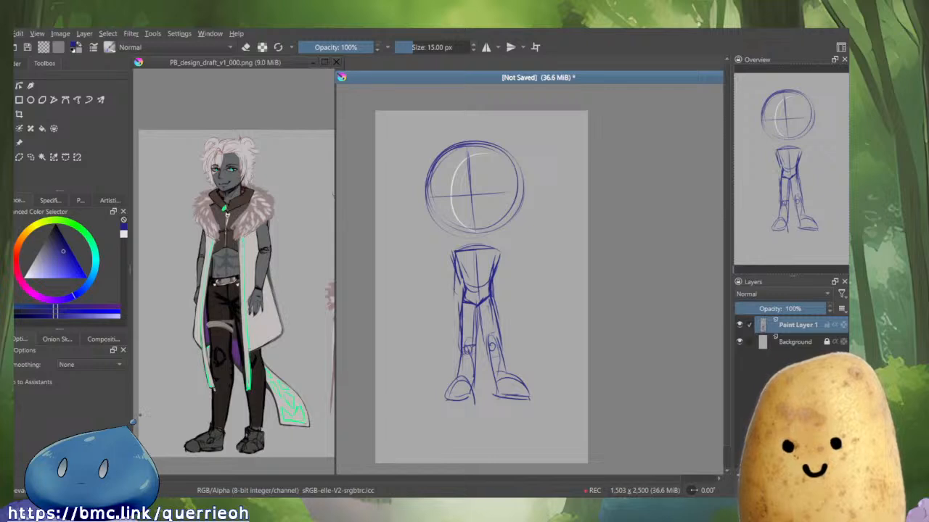
drag(500, 259, 506, 311)
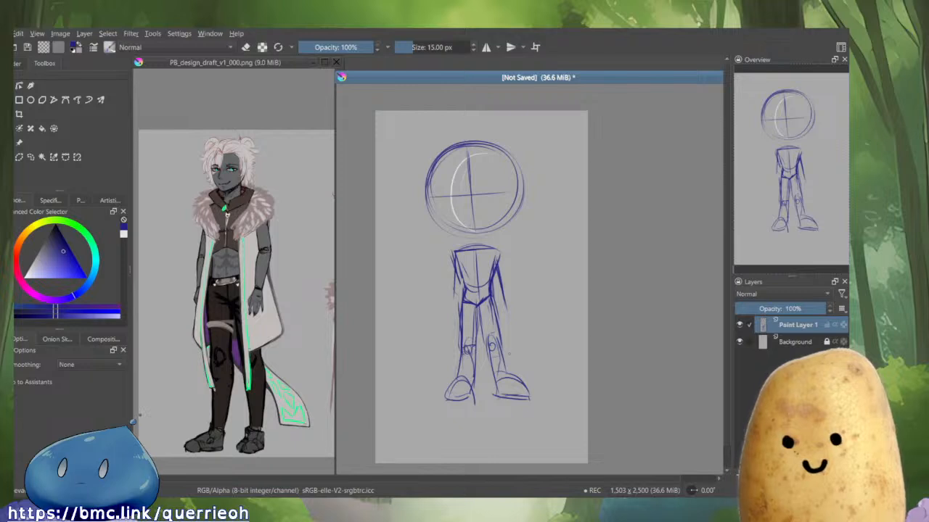
key(alt+Tab)
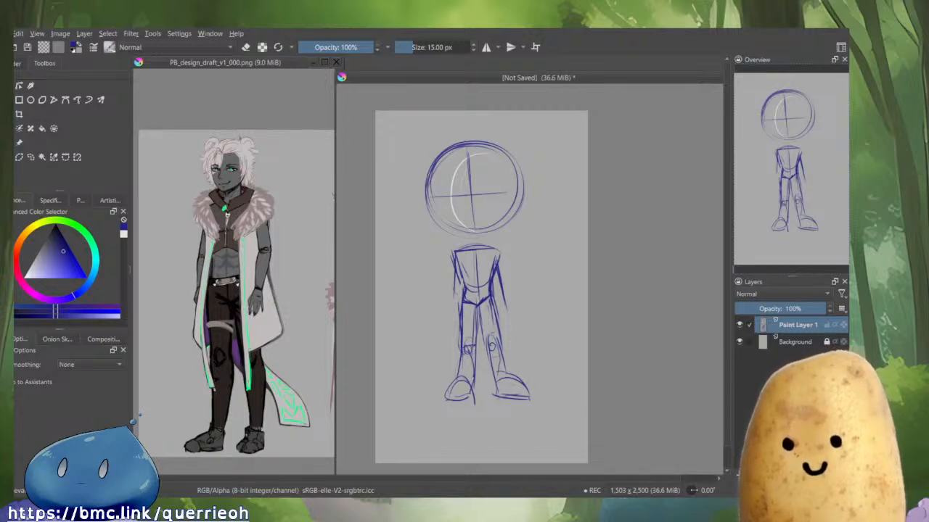
key(alt+Tab)
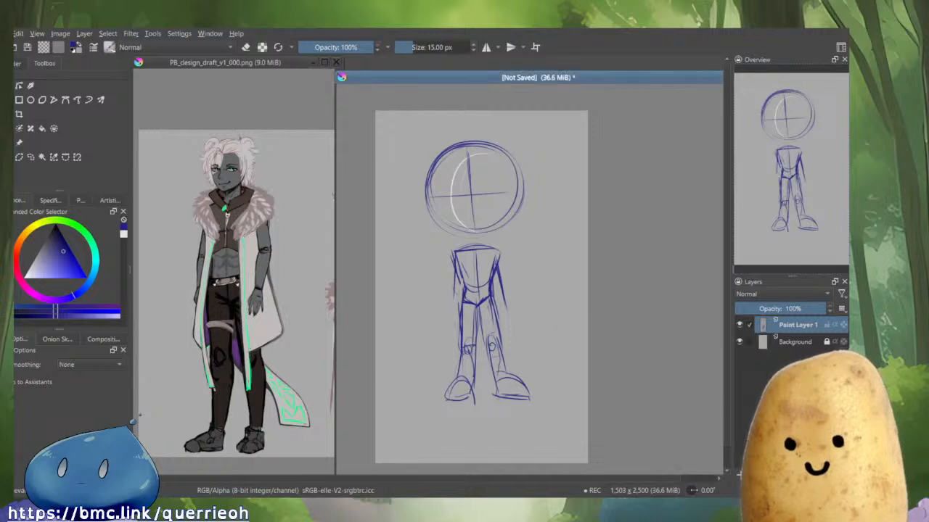
Redraw the left foot's outline with a few firmer strokes.
mouse_move(474, 382)
mouse_down()
mouse_move(466, 402)
mouse_move(447, 404)
mouse_move(457, 382)
mouse_move(471, 402)
mouse_move(462, 380)
mouse_move(452, 397)
mouse_move(469, 405)
mouse_up()
drag(481, 360, 474, 380)
key(e)
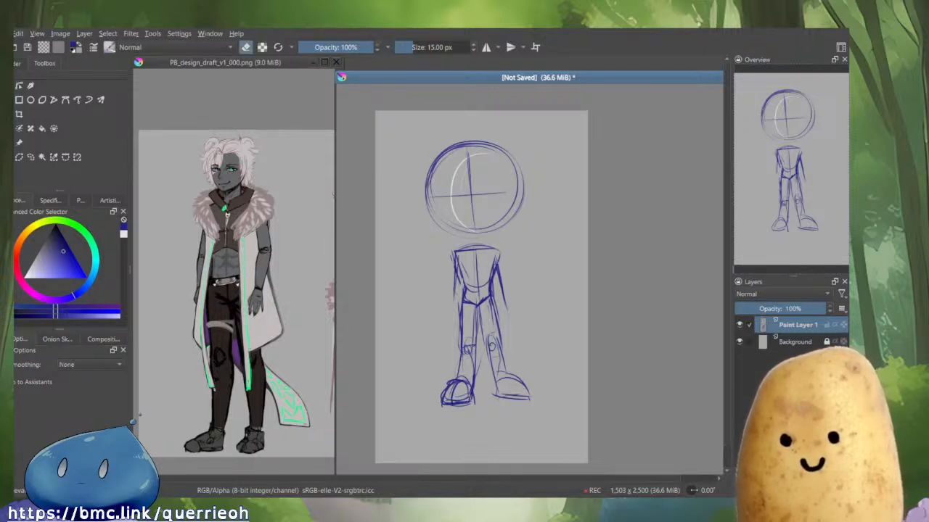
key(e)
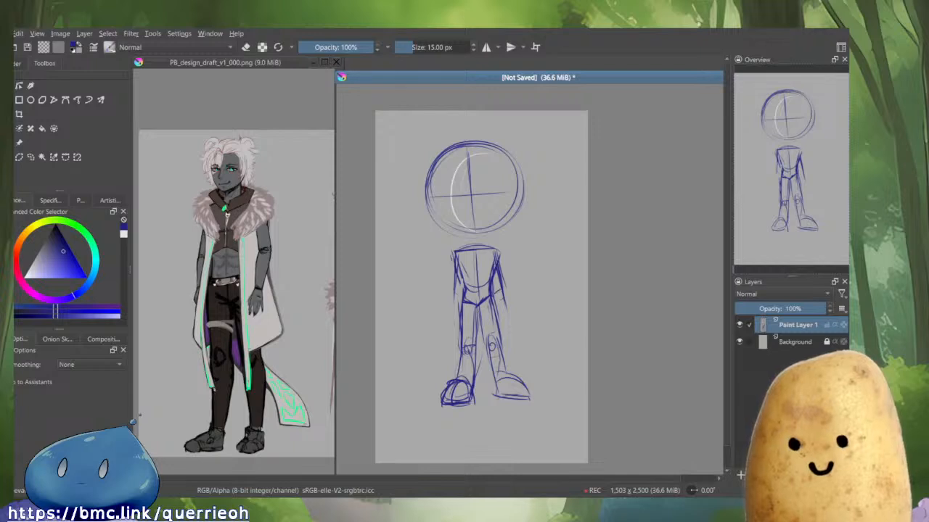
Refine both arms down to the hands beside the hips.
drag(498, 284, 499, 296)
mouse_move(498, 248)
mouse_down()
mouse_move(508, 296)
mouse_move(492, 291)
mouse_up()
drag(495, 274, 499, 302)
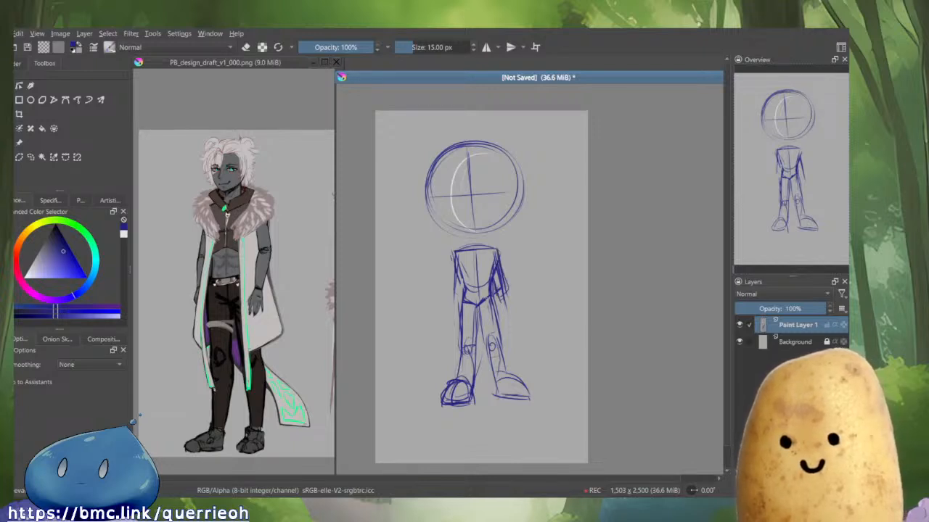
drag(454, 253, 448, 296)
drag(451, 278, 447, 304)
drag(459, 280, 450, 318)
mouse_move(508, 293)
mouse_down()
mouse_move(505, 313)
mouse_move(494, 311)
mouse_move(501, 367)
mouse_up()
Rework the inner leg lines, erasing and redrawing them with the reference in view.
key(e)
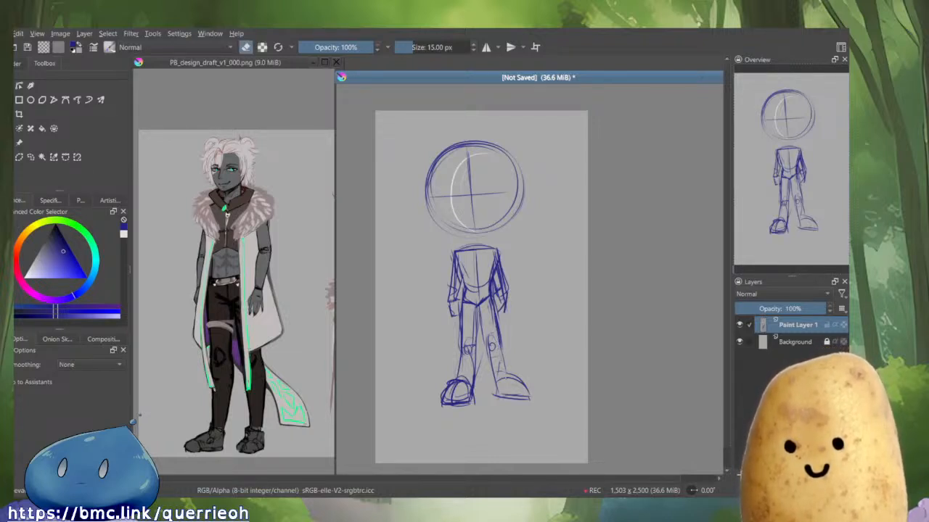
drag(490, 334, 492, 357)
drag(487, 338, 494, 378)
key(e)
drag(478, 308, 492, 370)
mouse_move(482, 328)
mouse_down()
mouse_move(501, 400)
mouse_move(473, 359)
mouse_move(477, 382)
mouse_up()
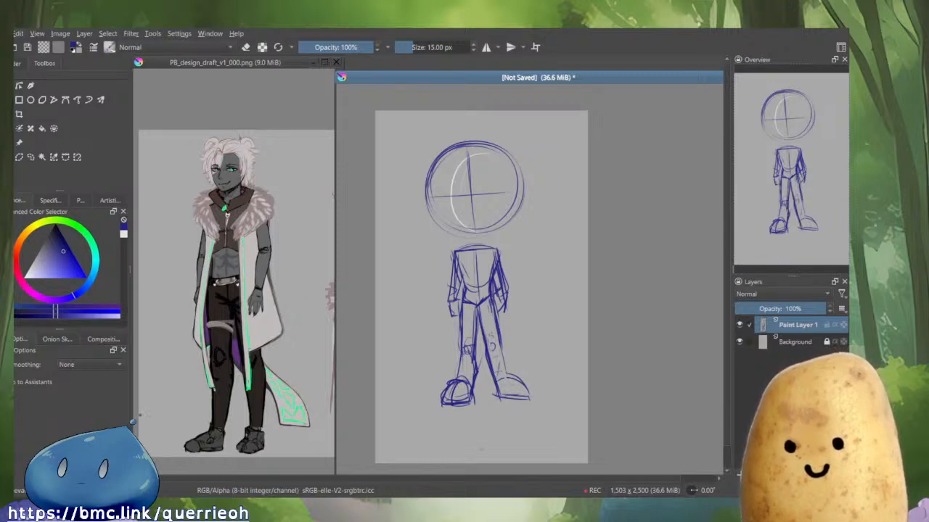
key(e)
drag(472, 313, 474, 363)
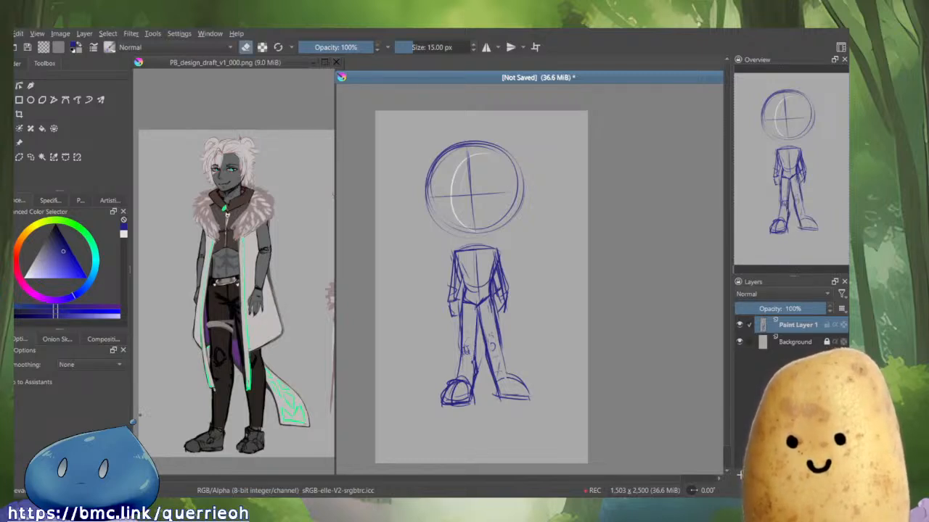
drag(462, 306, 462, 360)
key(e)
drag(463, 306, 461, 360)
key(e)
key(e)
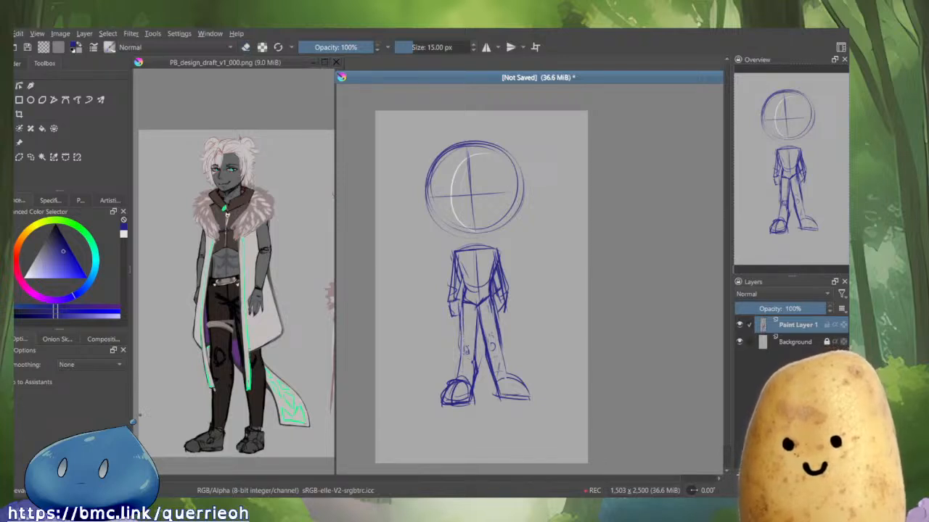
mouse_move(464, 301)
mouse_down()
mouse_move(462, 344)
mouse_move(464, 361)
mouse_move(472, 358)
mouse_up()
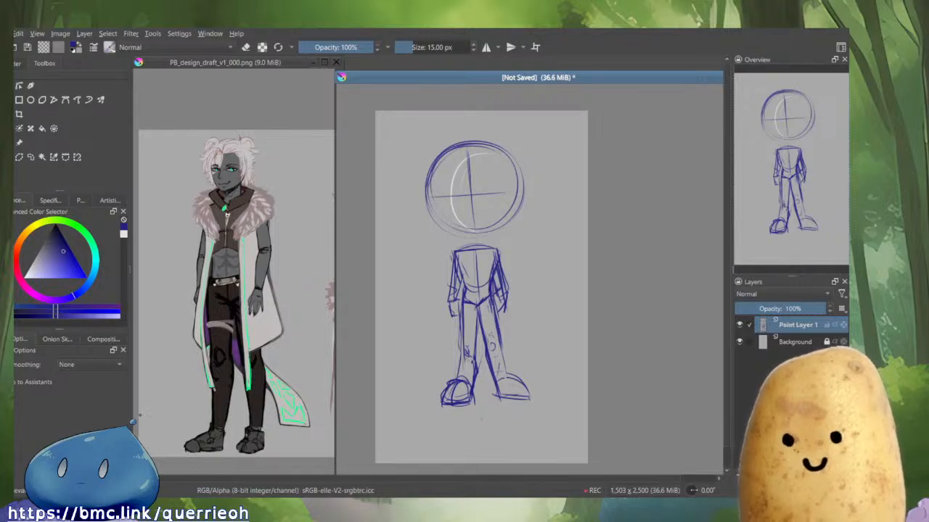
drag(464, 312, 465, 358)
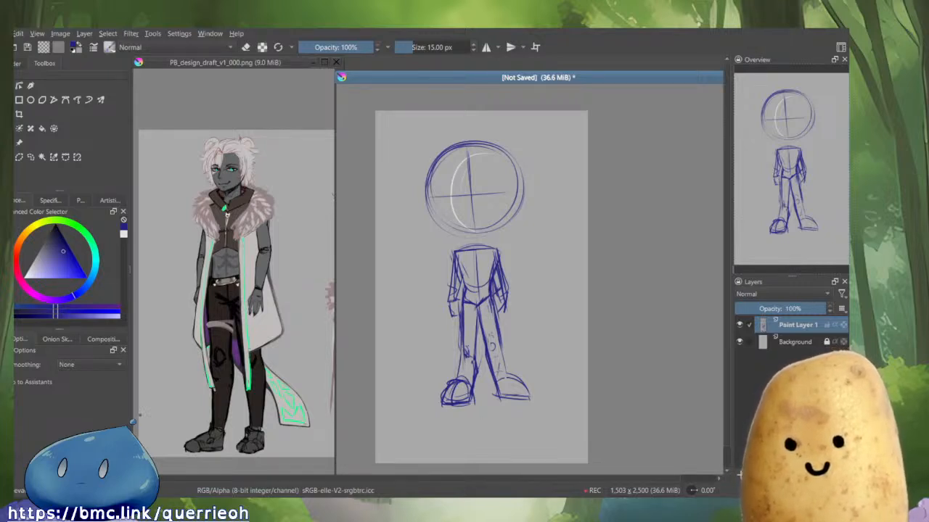
drag(491, 314, 502, 386)
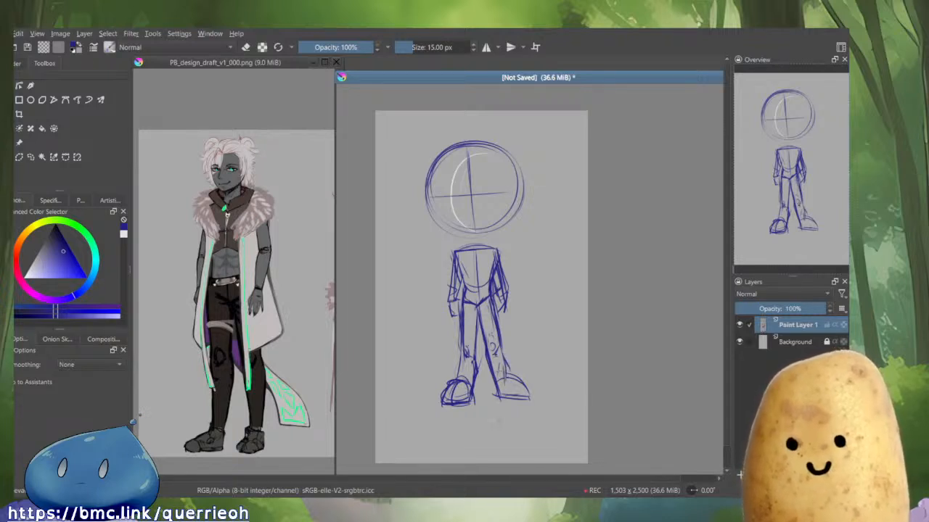
Scale the whole figure sketch slightly larger with Transform, undo a stray move, and apply the transform.
key(ctrl+t)
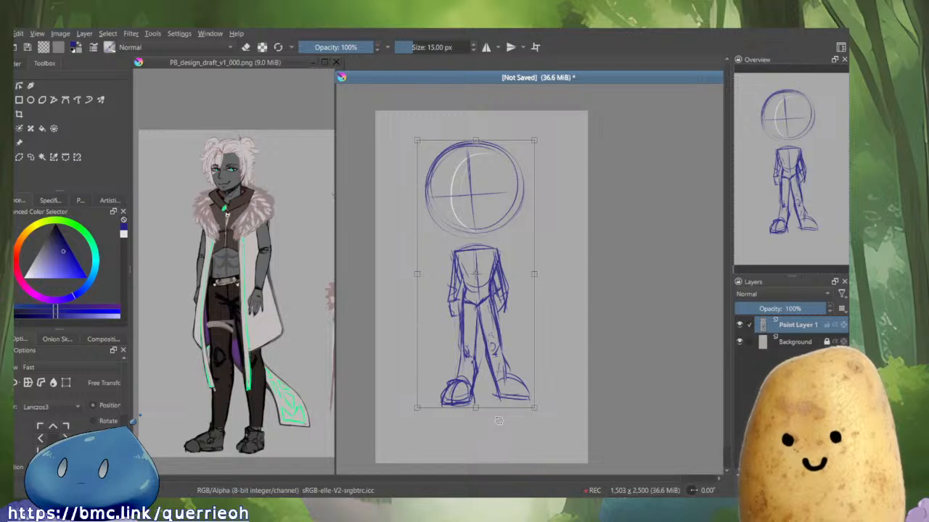
drag(552, 283, 551, 279)
drag(504, 321, 504, 354)
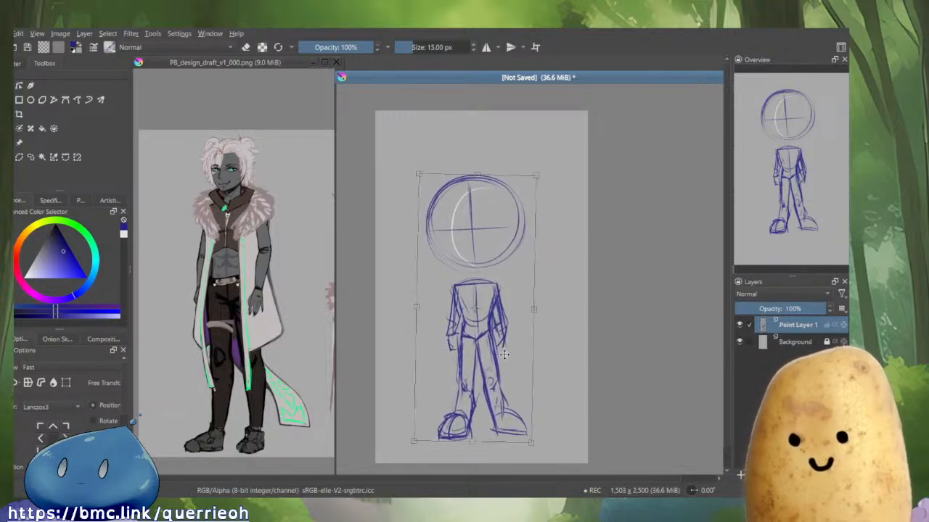
drag(556, 316, 543, 312)
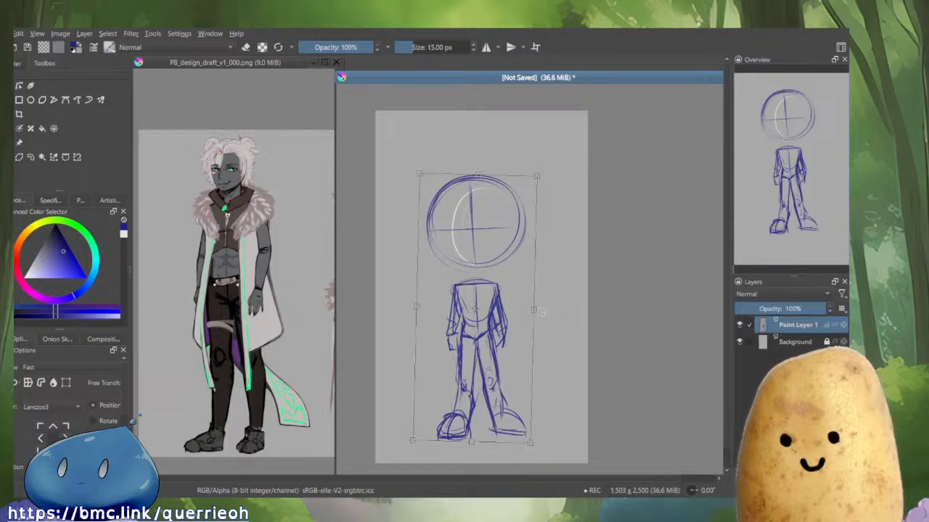
drag(539, 172, 547, 168)
drag(484, 373, 445, 450)
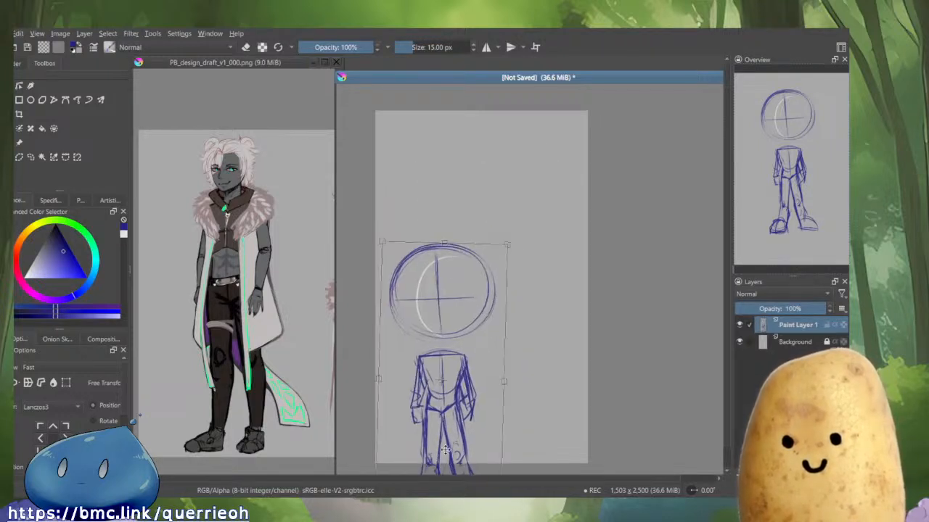
key(ctrl+z)
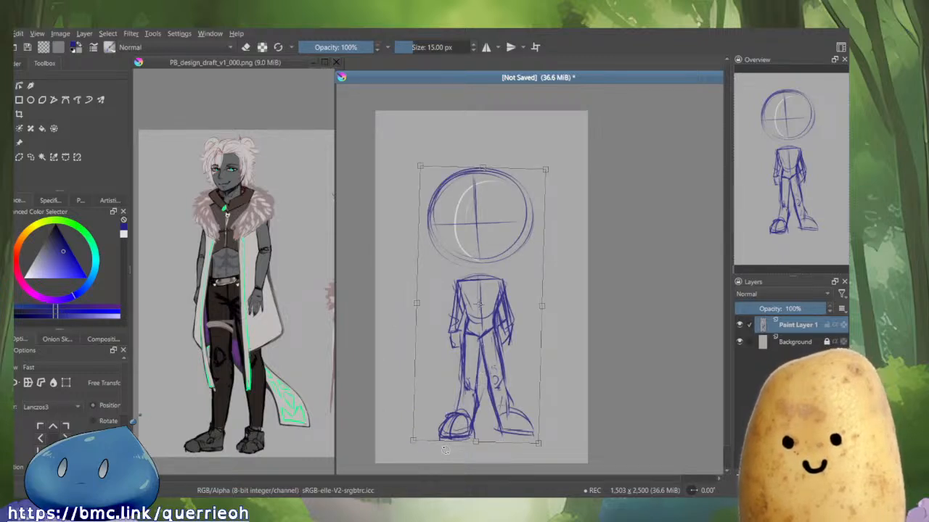
key(Return)
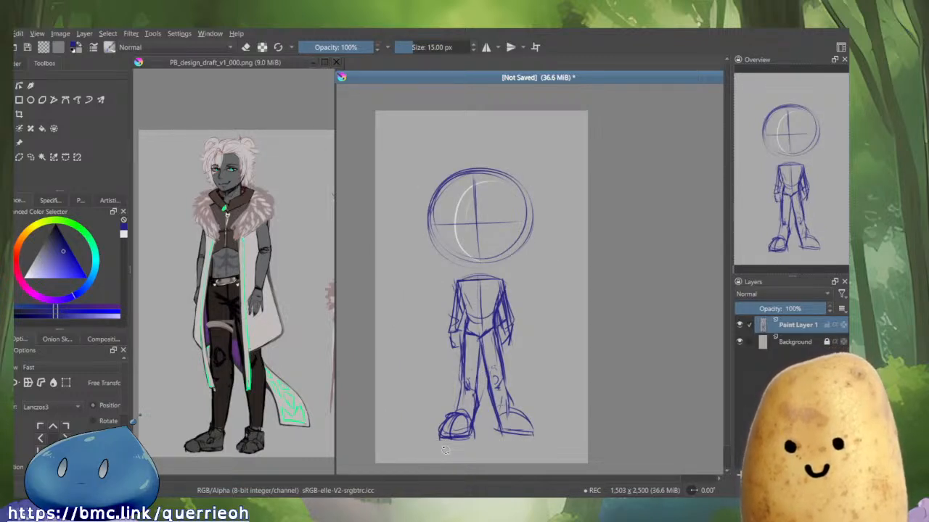
Add a new paint layer above the figure and start the left eyebrow on the head.
click(488, 202)
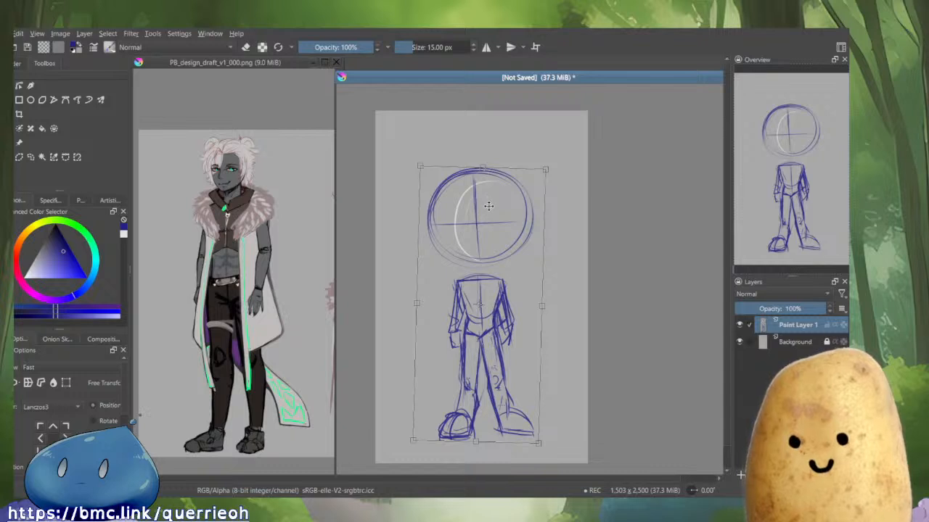
key(b)
key(Insert)
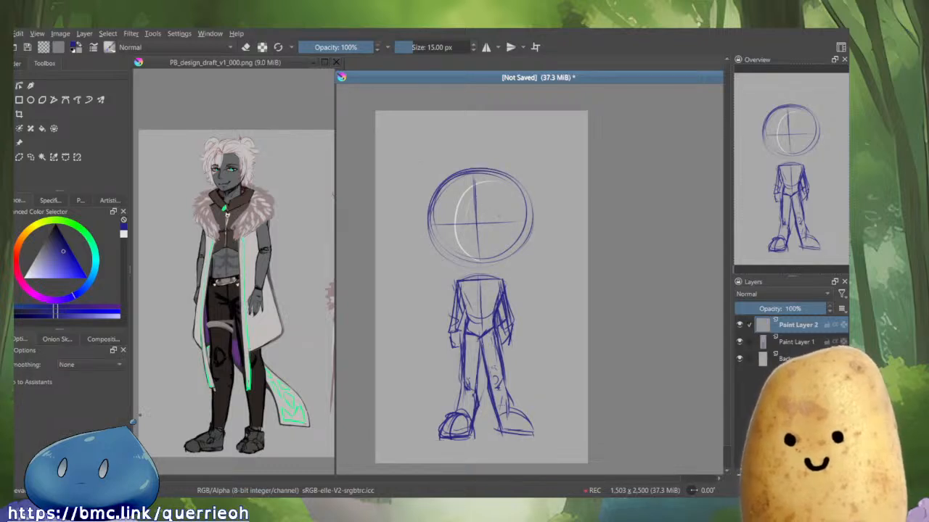
scroll(486, 207, up, 1)
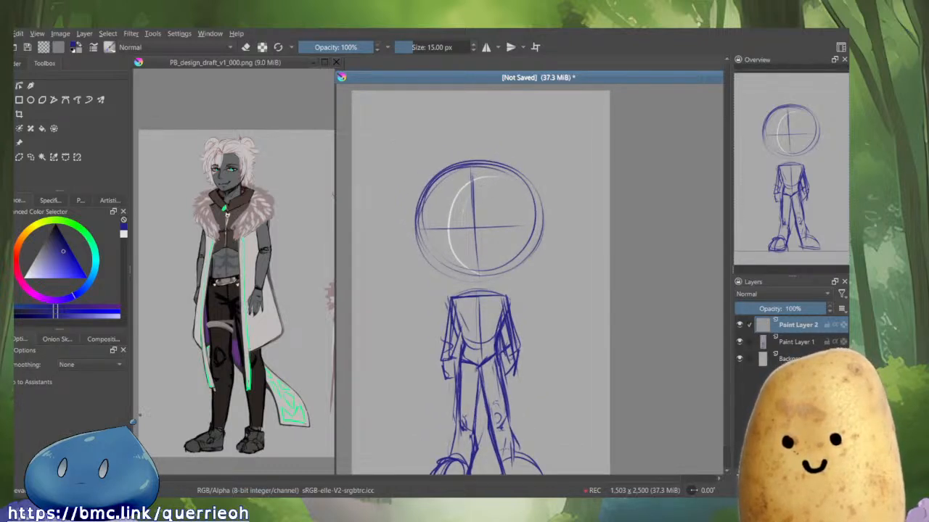
drag(435, 223, 458, 221)
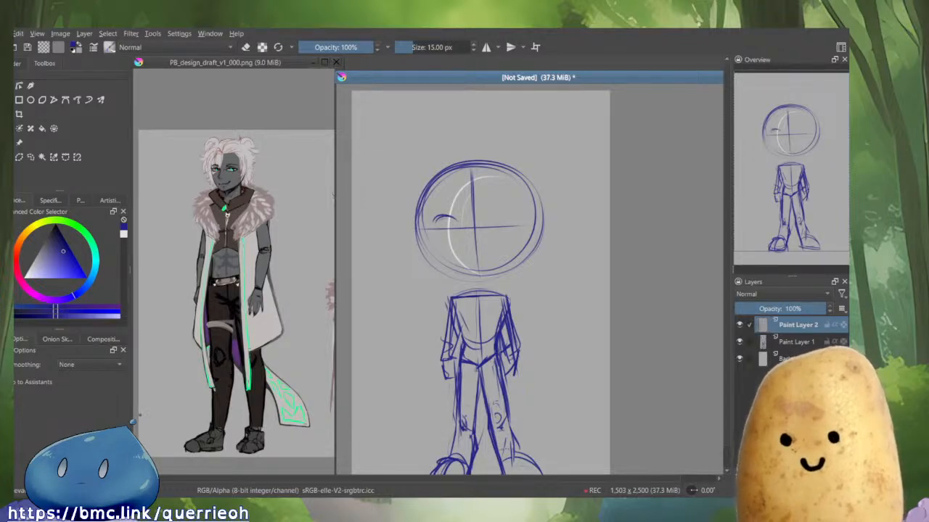
Sketch both eyebrows and eye lines across the head, matching the reference's face.
click(290, 64)
drag(312, 218, 189, 177)
ctrl+drag(312, 178, 314, 94)
ctrl+drag(297, 131, 303, 204)
click(468, 226)
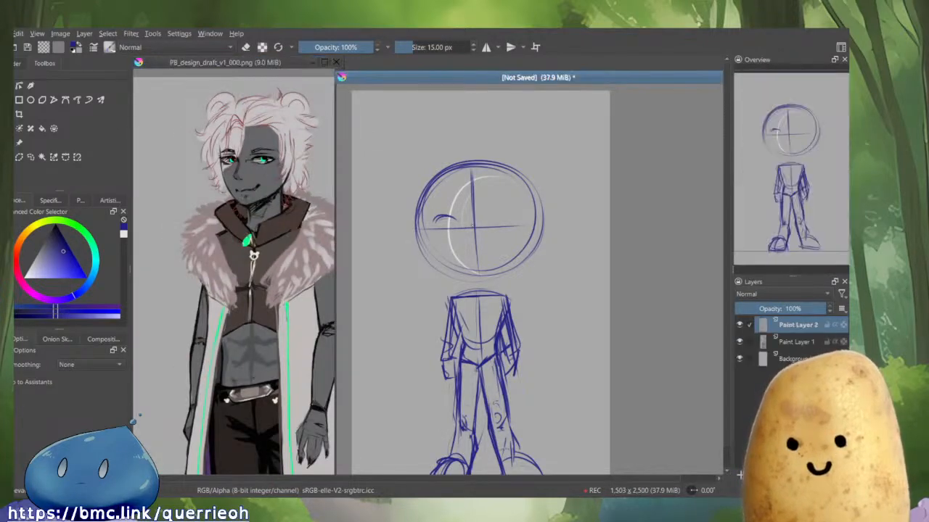
drag(457, 222, 462, 230)
mouse_move(447, 224)
mouse_down()
mouse_move(521, 220)
mouse_move(483, 218)
mouse_move(505, 219)
mouse_up()
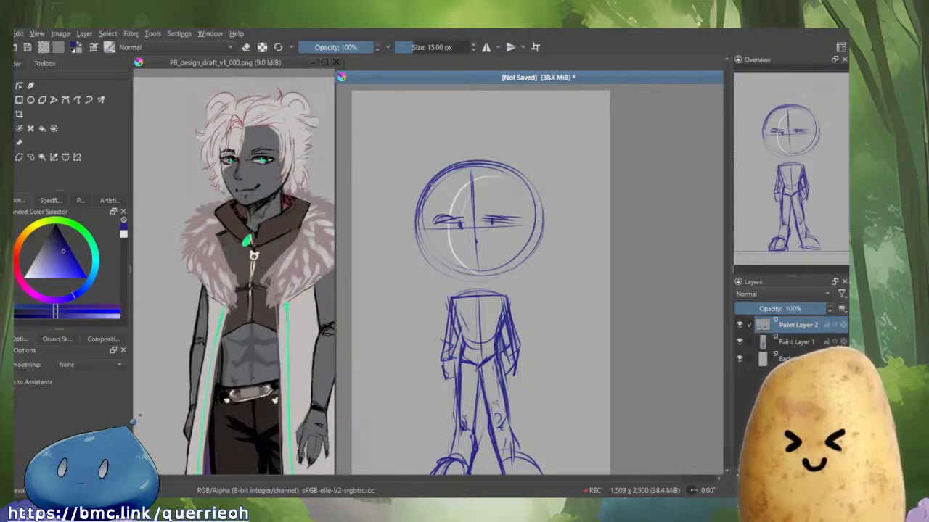
mouse_move(424, 197)
mouse_down()
mouse_move(429, 249)
mouse_move(471, 277)
mouse_move(521, 252)
mouse_move(534, 218)
mouse_up()
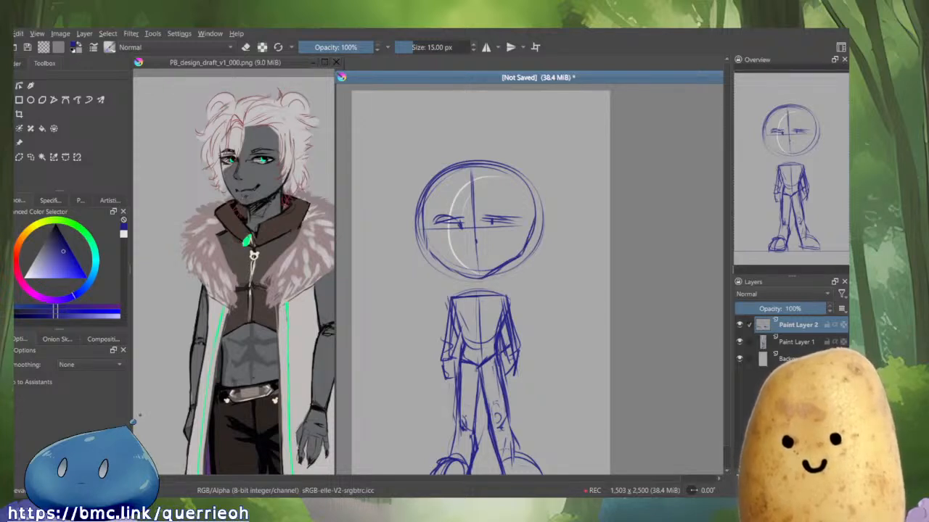
Sketch a short neck line under the head and switch to Live2D Cubism.
drag(493, 277, 484, 286)
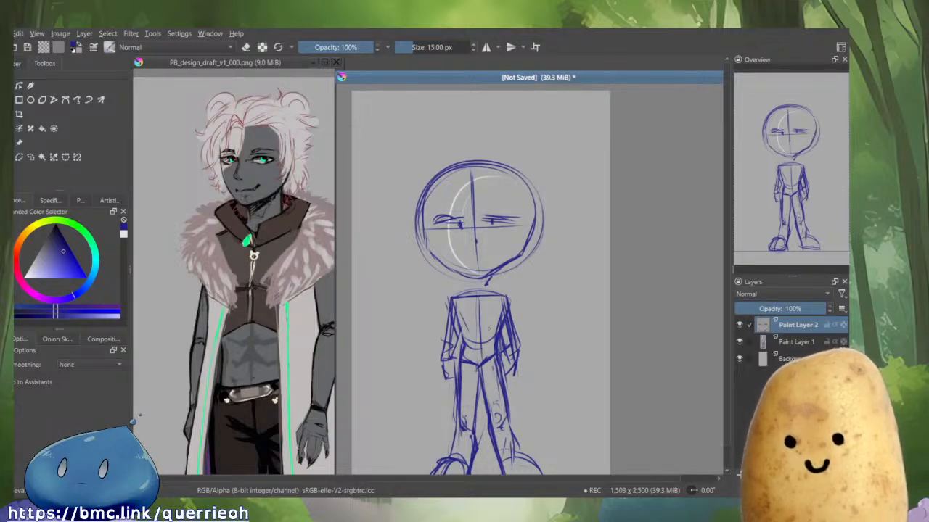
key(alt+Tab)
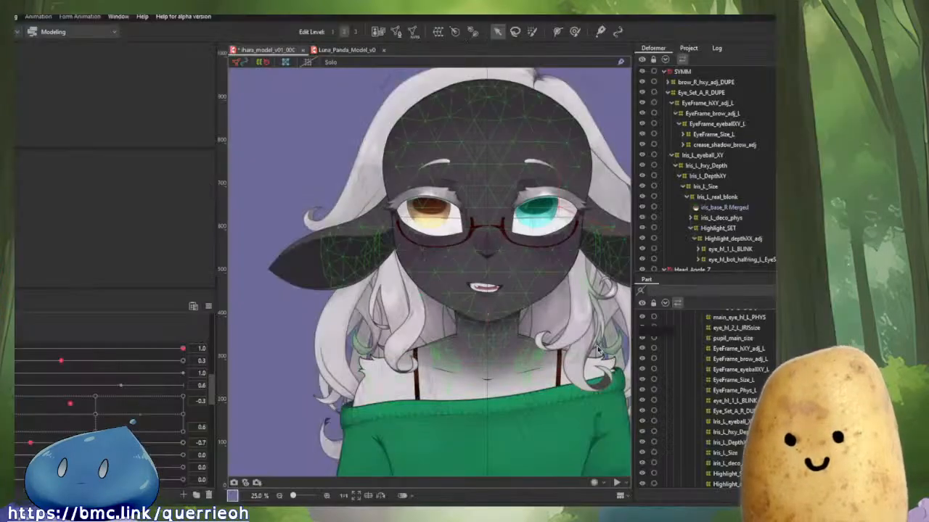